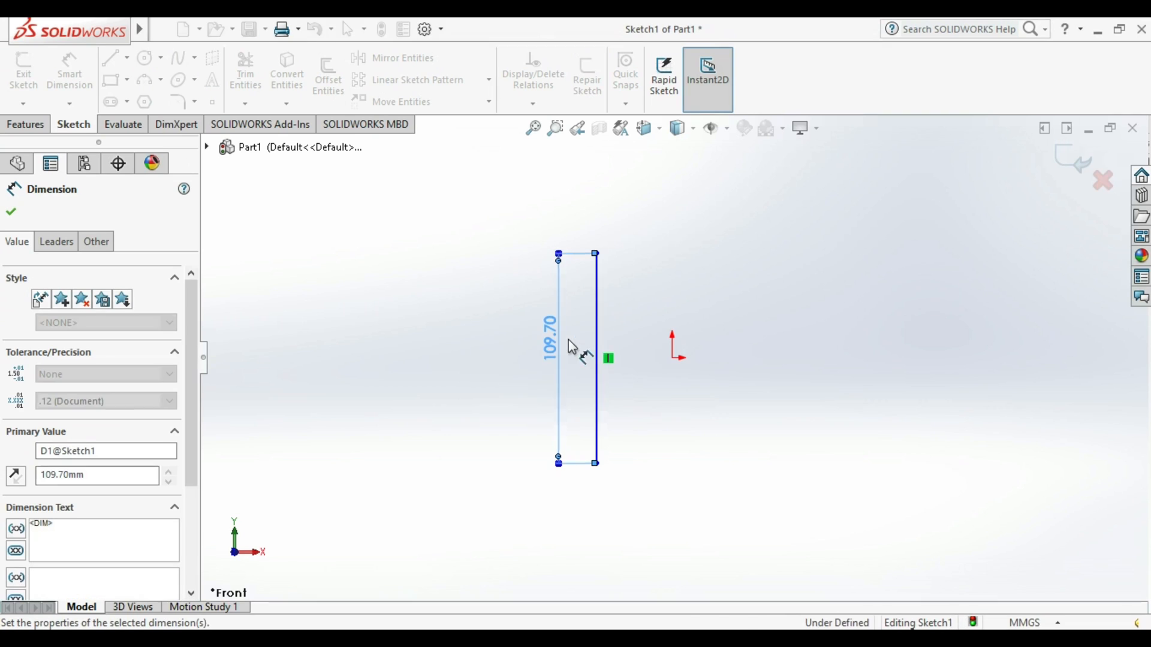
- Draw a horizontal line about 28.6 mm long from the vertical line's upper end, followed by a vertical line about 59.9 mm downward
key("Escape")
key("l")
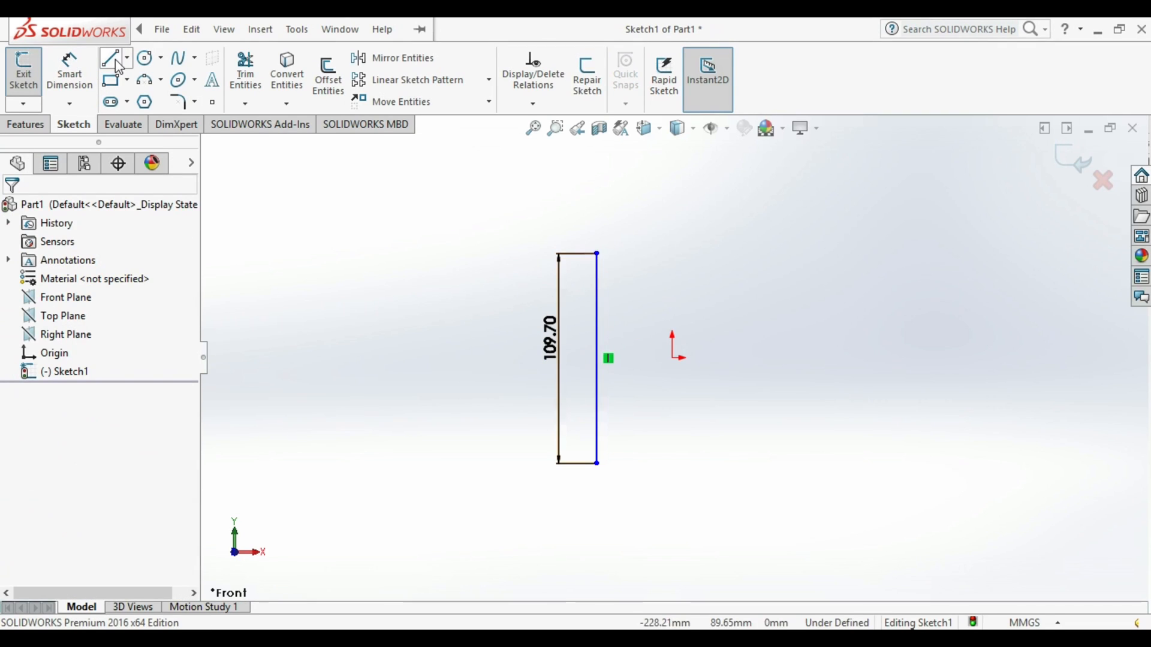
left_click(597, 253)
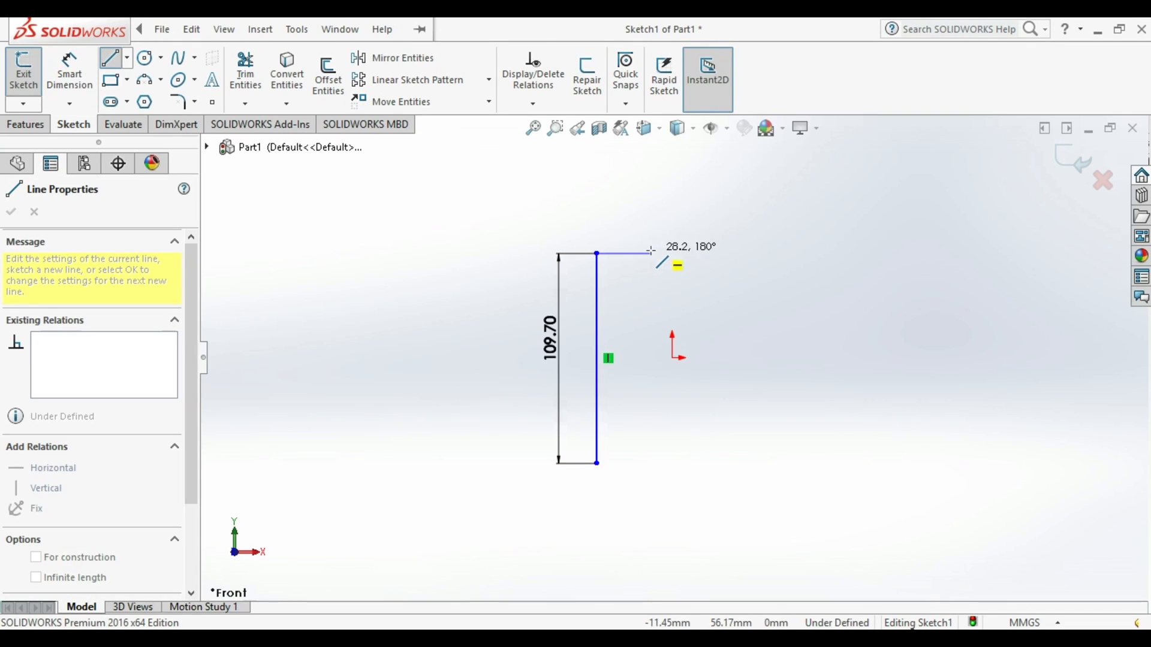
left_click(651, 252)
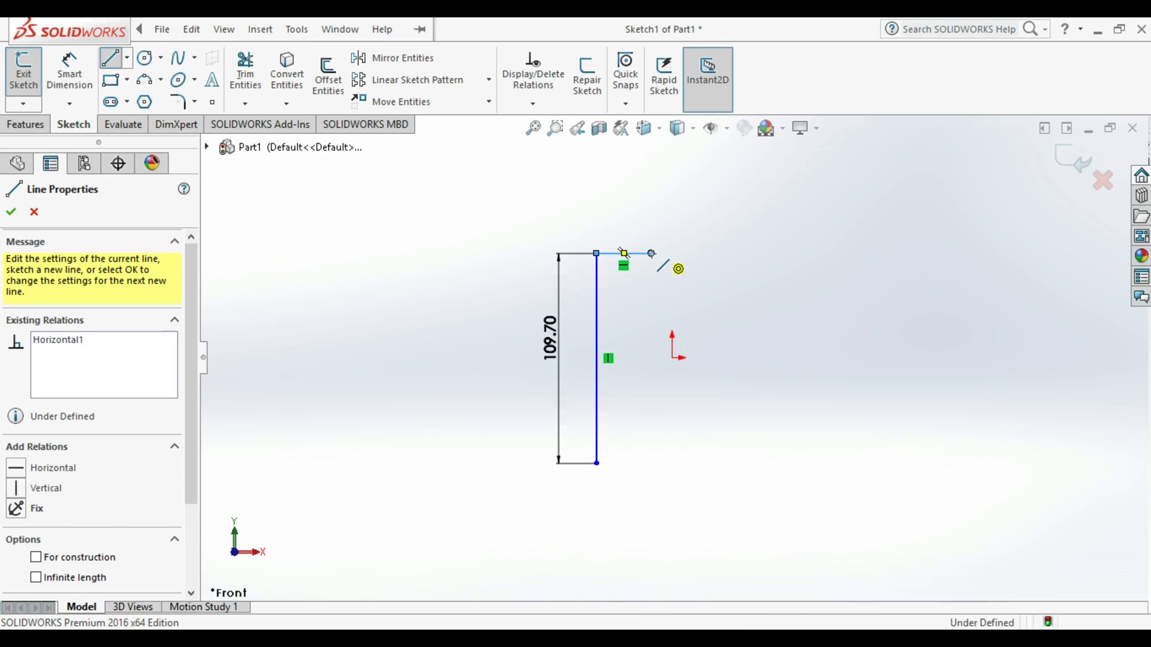
left_click(651, 368)
key("Escape")
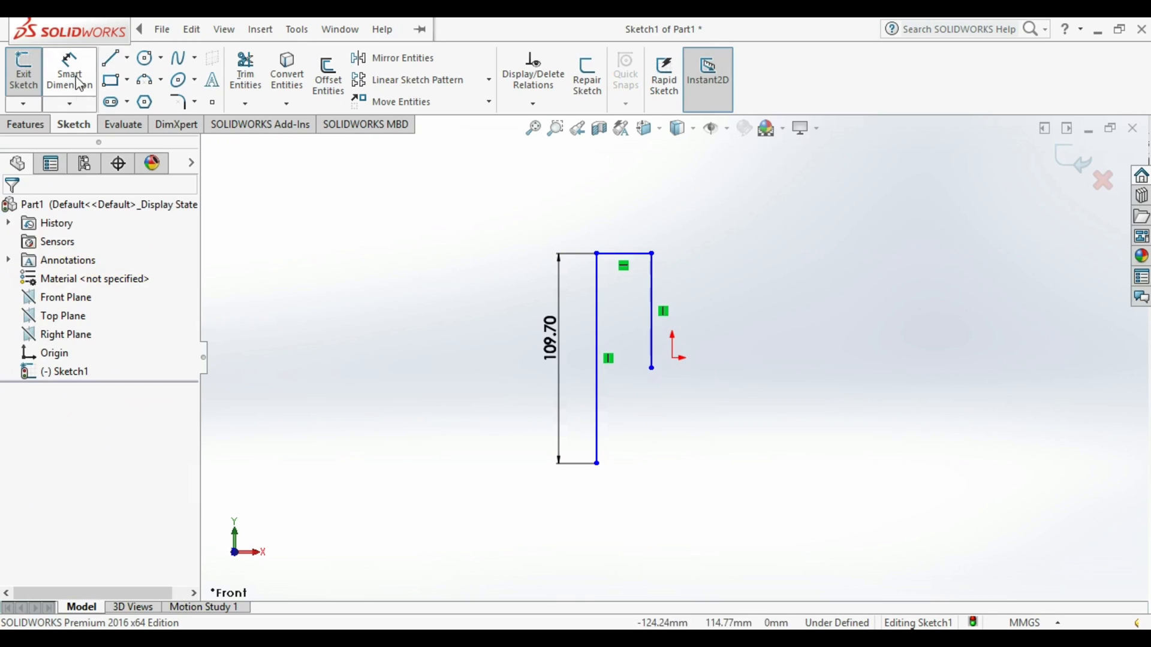
- Dimension the upper horizontal line to 23 mm and the shorter vertical line to 60 mm
left_click(69, 72)
left_click(636, 253)
left_click(630, 217)
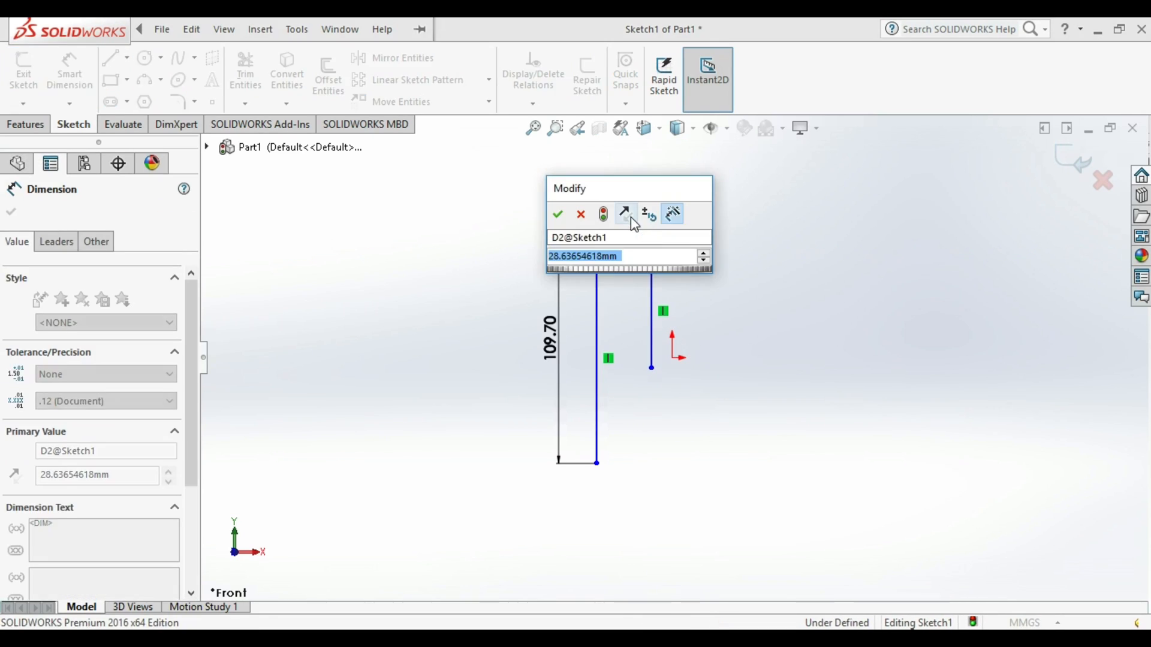
type("23")
key("Return")
left_click(675, 294)
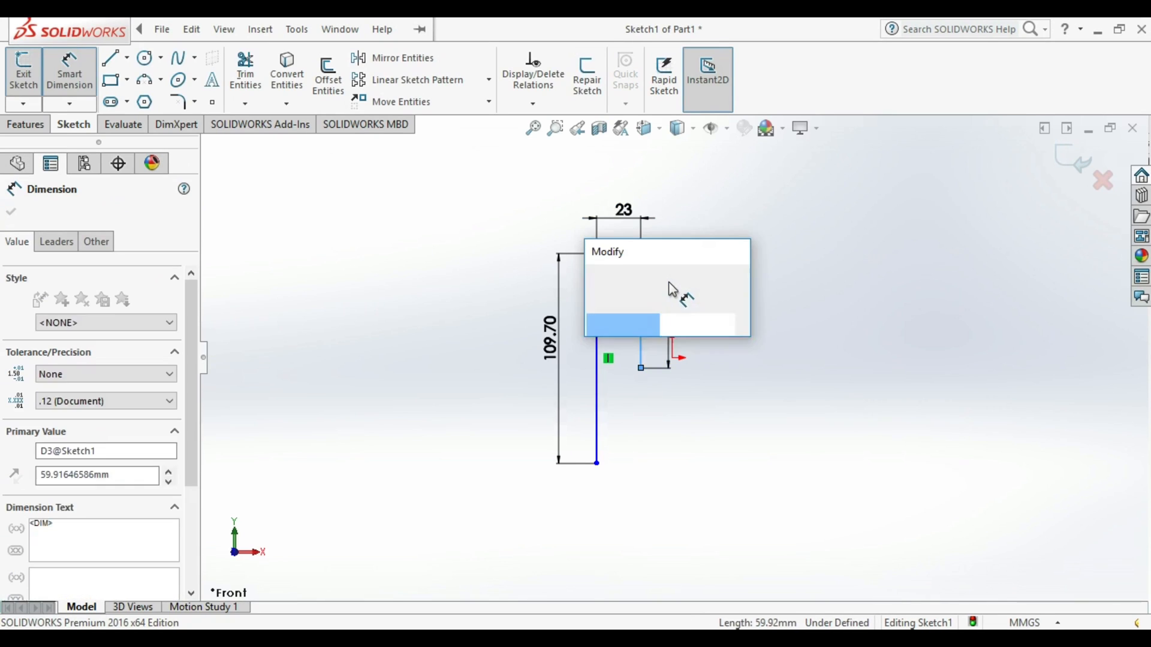
type("60")
key("Return")
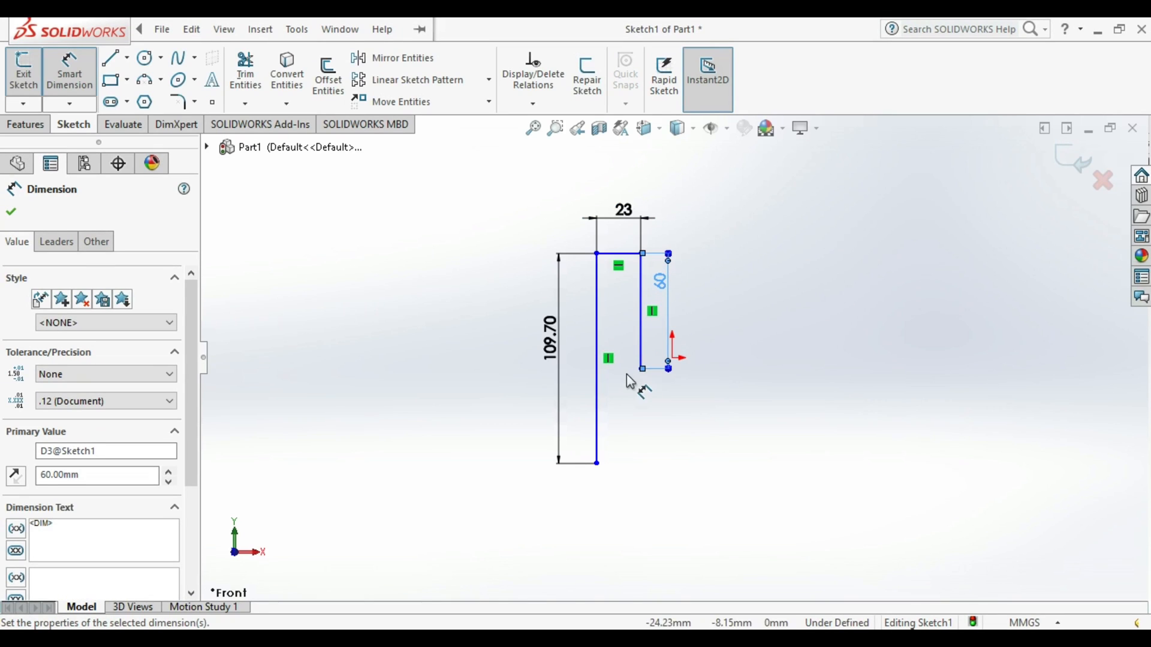
- Draw a horizontal base line about 86 mm long to the right from the long vertical line's lower end
left_click(111, 57)
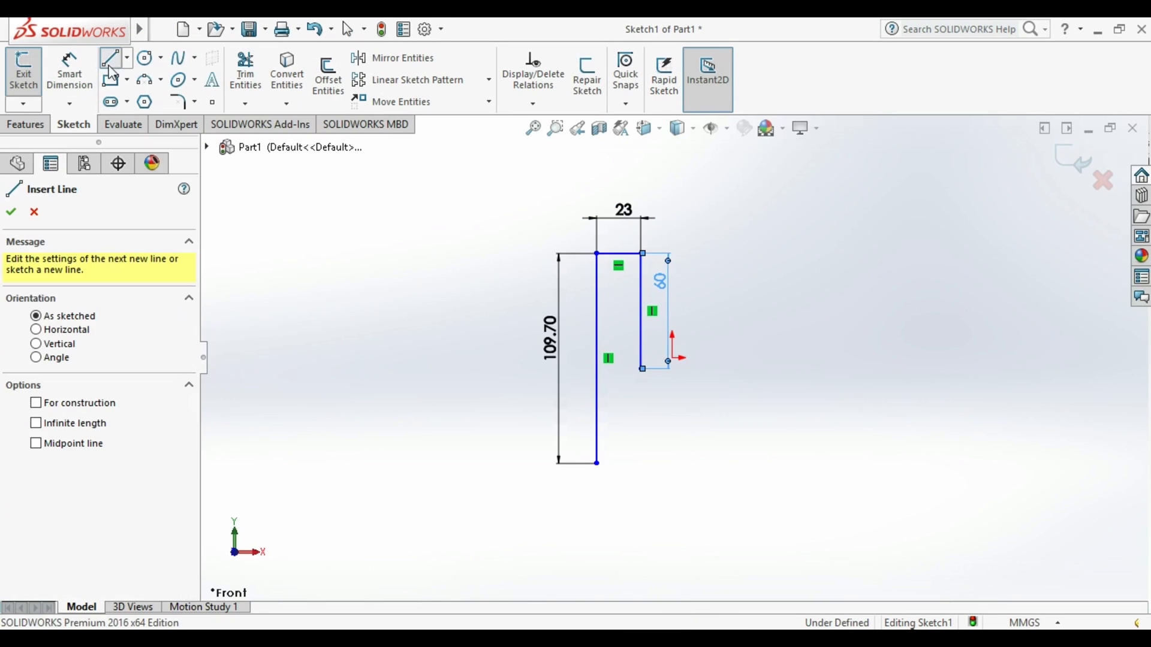
left_click(596, 463)
left_click(761, 464)
key("Escape")
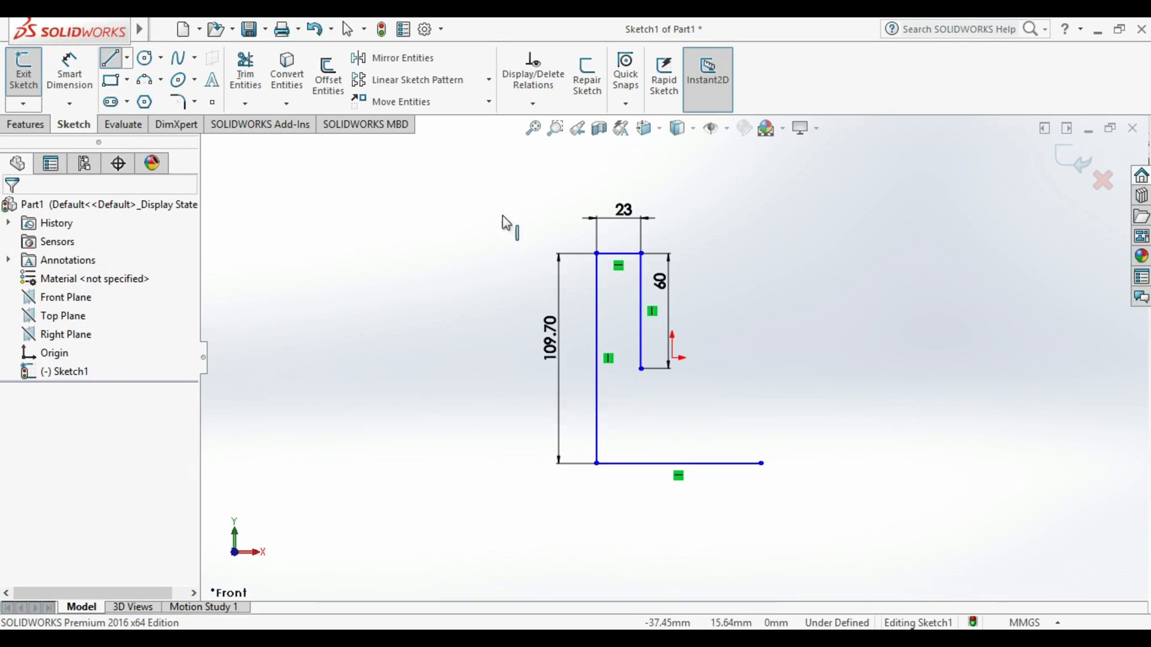
- Dimension the horizontal base line to 52.75 mm
left_click(69, 72)
left_click(647, 463)
left_click(641, 505)
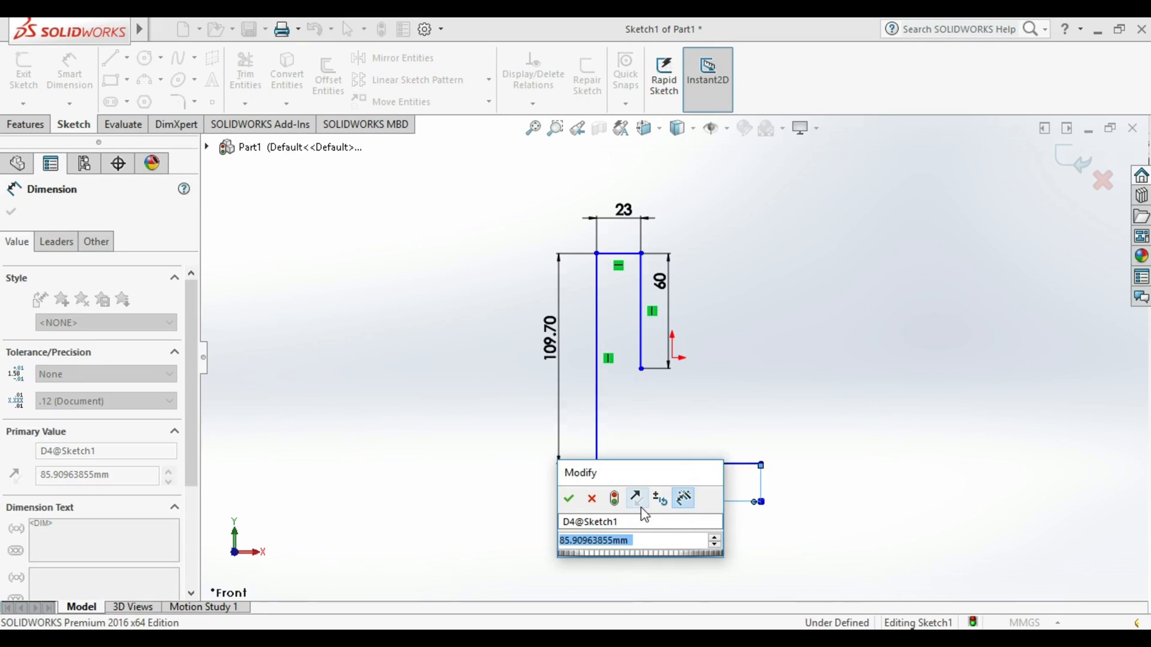
type("52.")
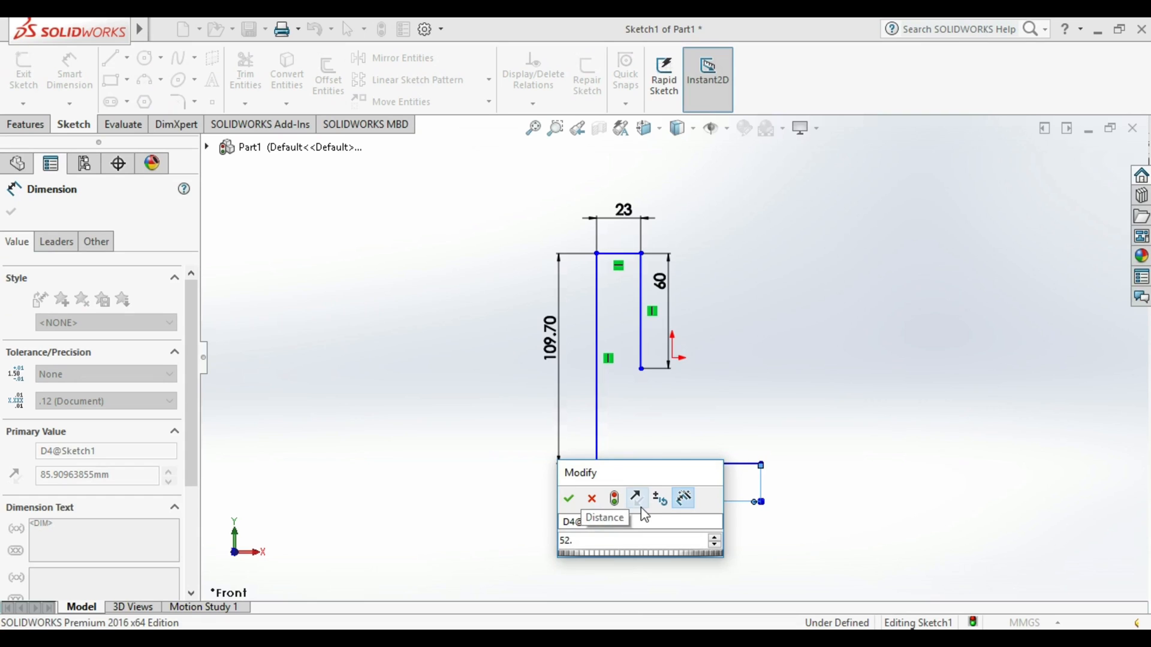
type("75")
key("Return")
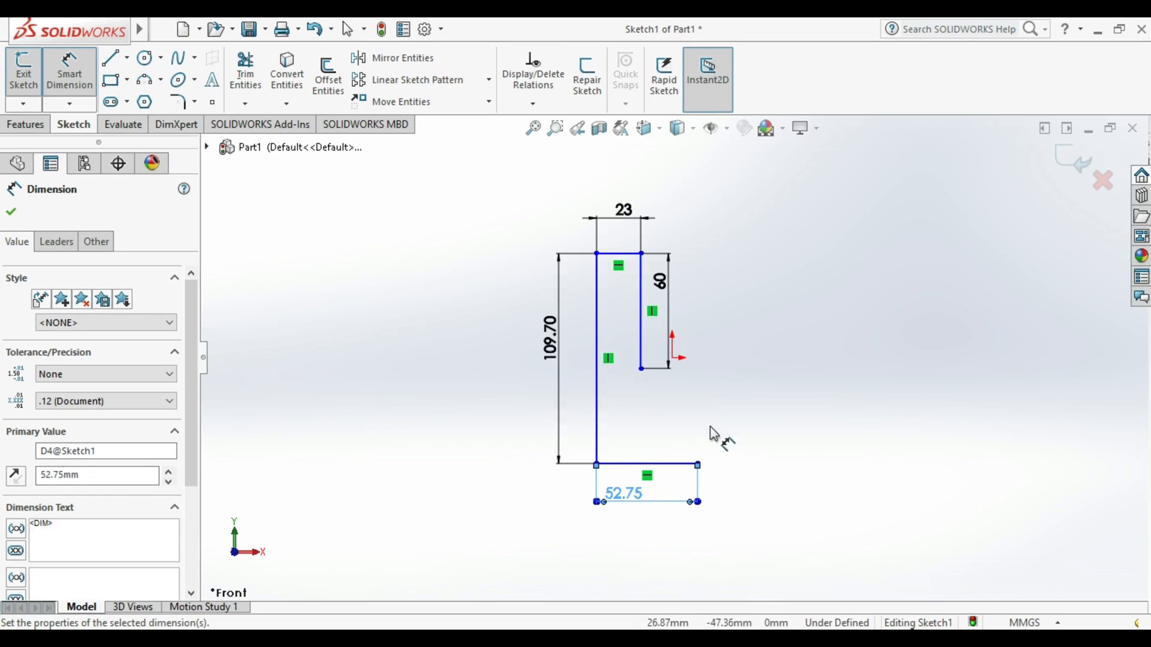
- Draw a vertical line about 27.8 mm long upward from the base line's right end
left_click(110, 58)
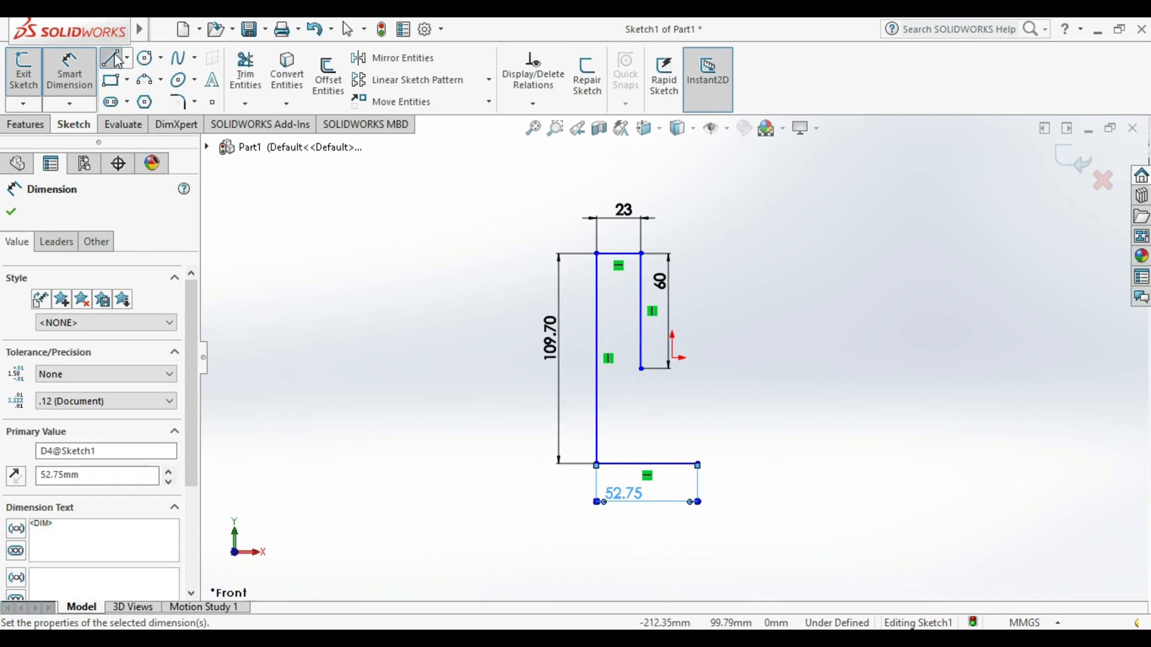
left_click(697, 463)
left_click(698, 410)
key("Escape")
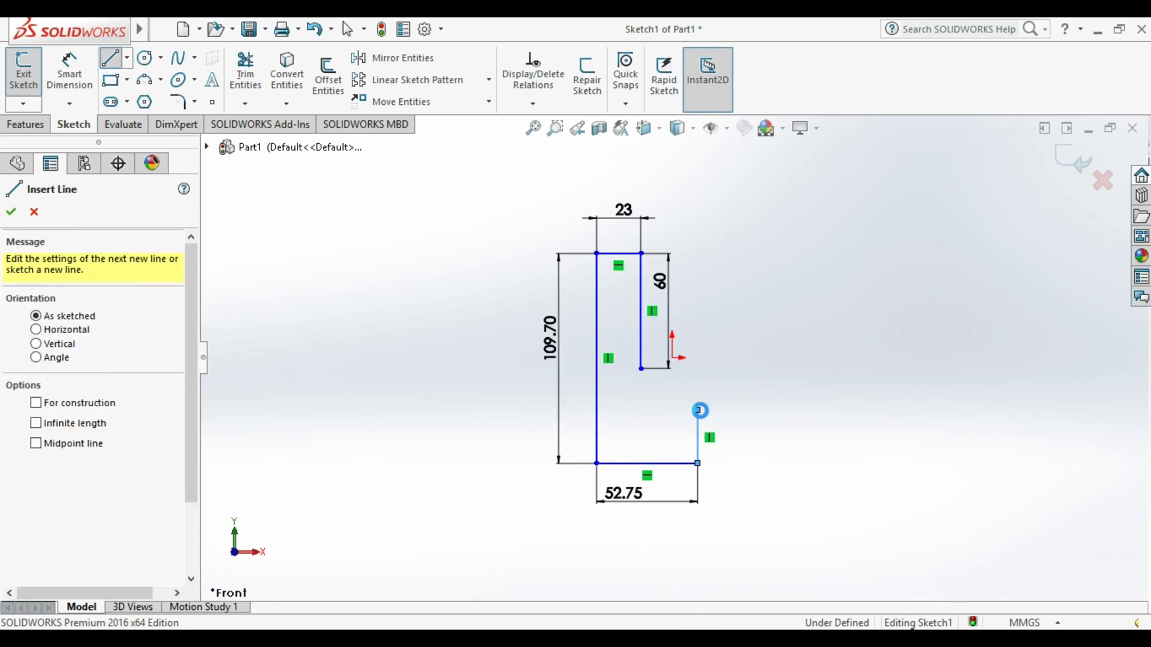
key("Escape")
- Dimension the short vertical line at the base's right end to 15.3 mm
left_click(70, 67)
left_click(698, 438)
left_click(732, 441)
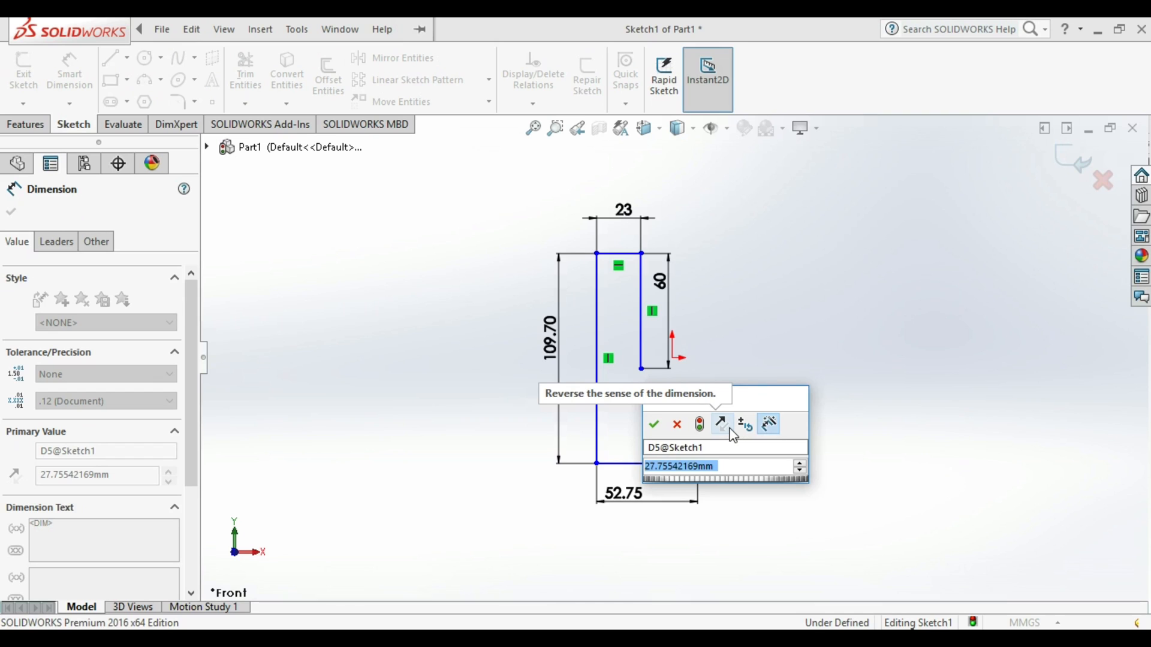
type("15.3")
key("Return")
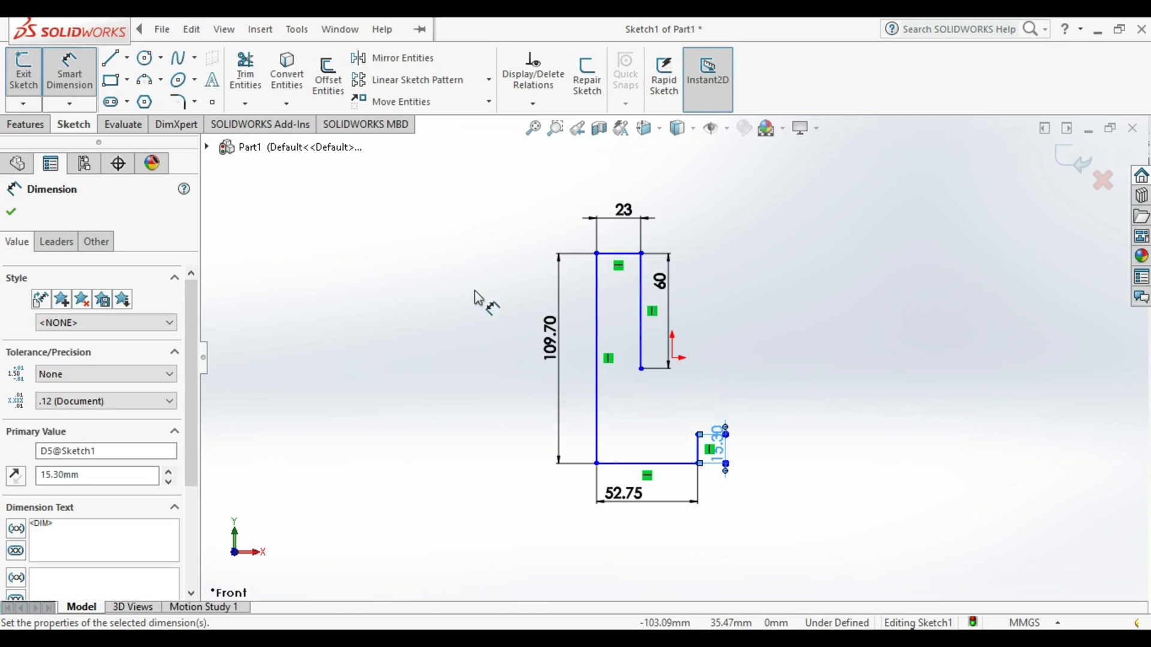
- Draw a short horizontal line leftward from the upper end of the 15.3 mm vertical line
left_click(110, 57)
left_click(699, 434)
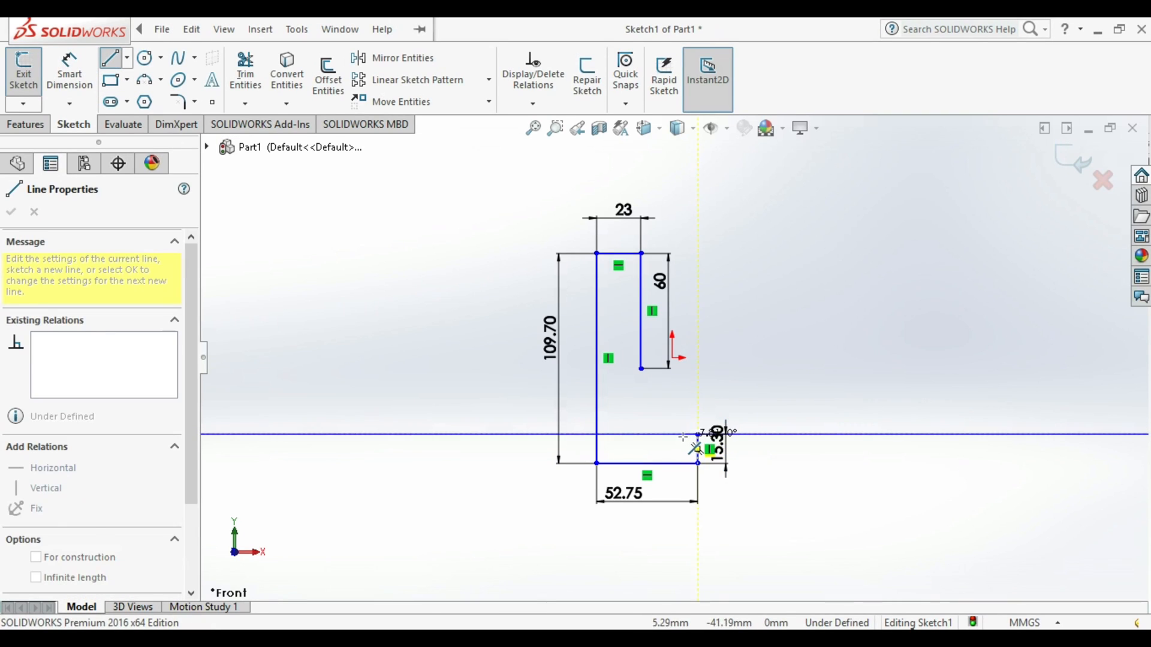
left_click(683, 437)
key("Escape")
- Dimension the short horizontal line above the base to 5 mm
left_click(69, 74)
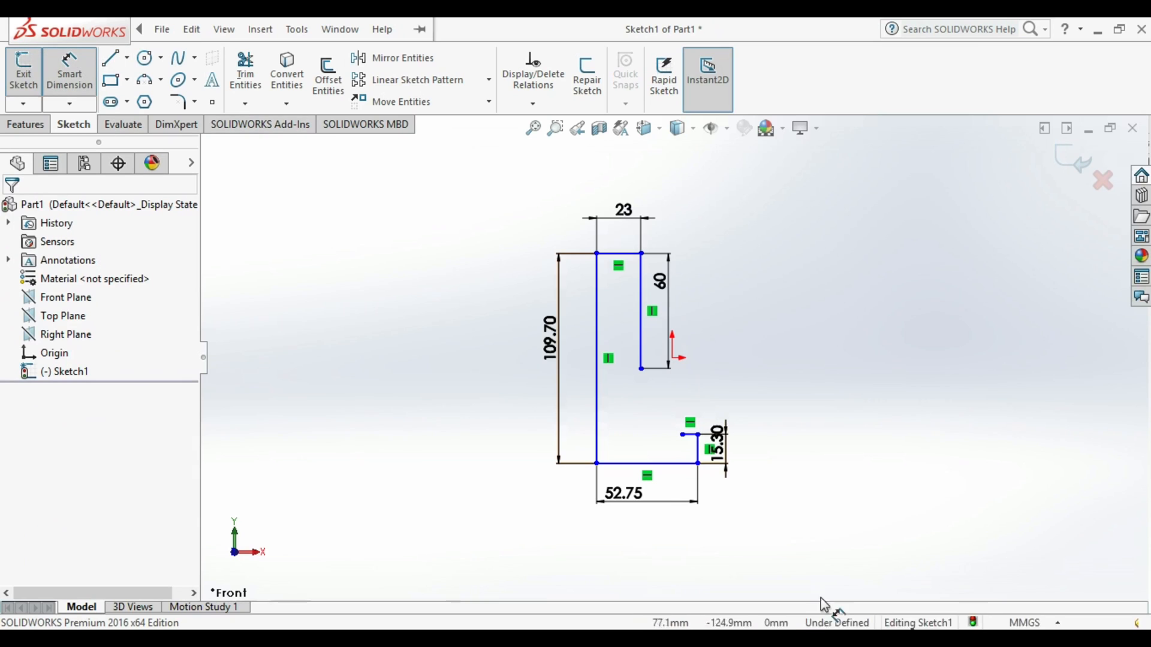
left_click(689, 435)
left_click(693, 409)
type("5")
key("Return")
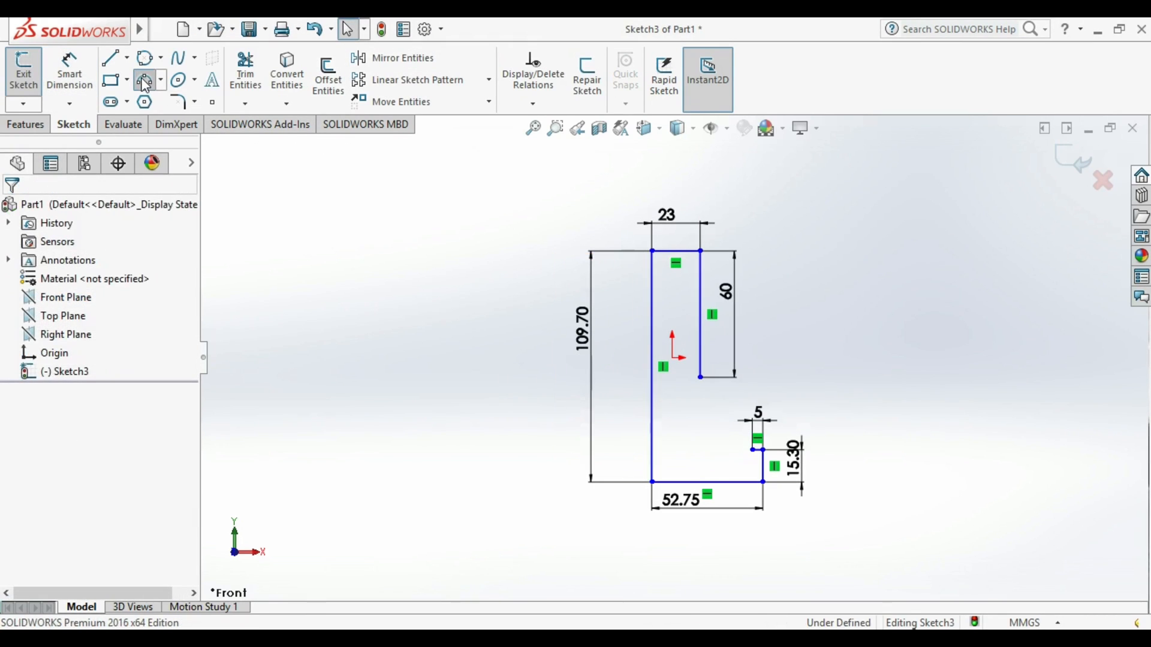
- Close the profile with an inward-curving three-point arc of about 23.6 mm radius between the 60 mm line's lower end and the 5 mm line
left_click(143, 79)
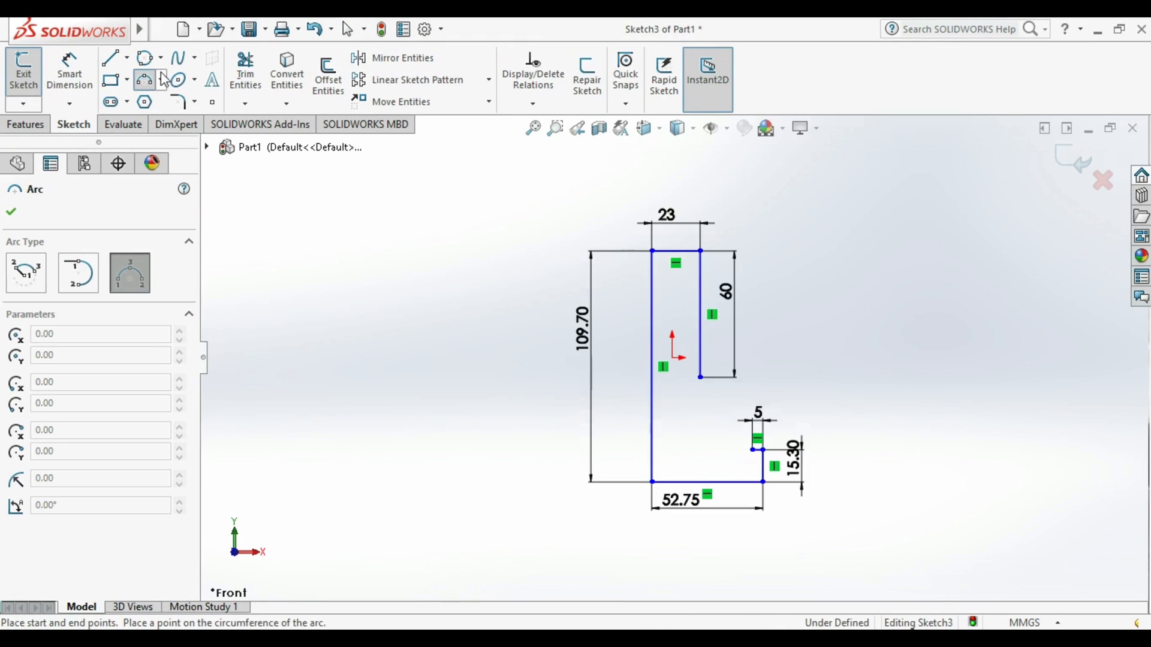
left_click(699, 378)
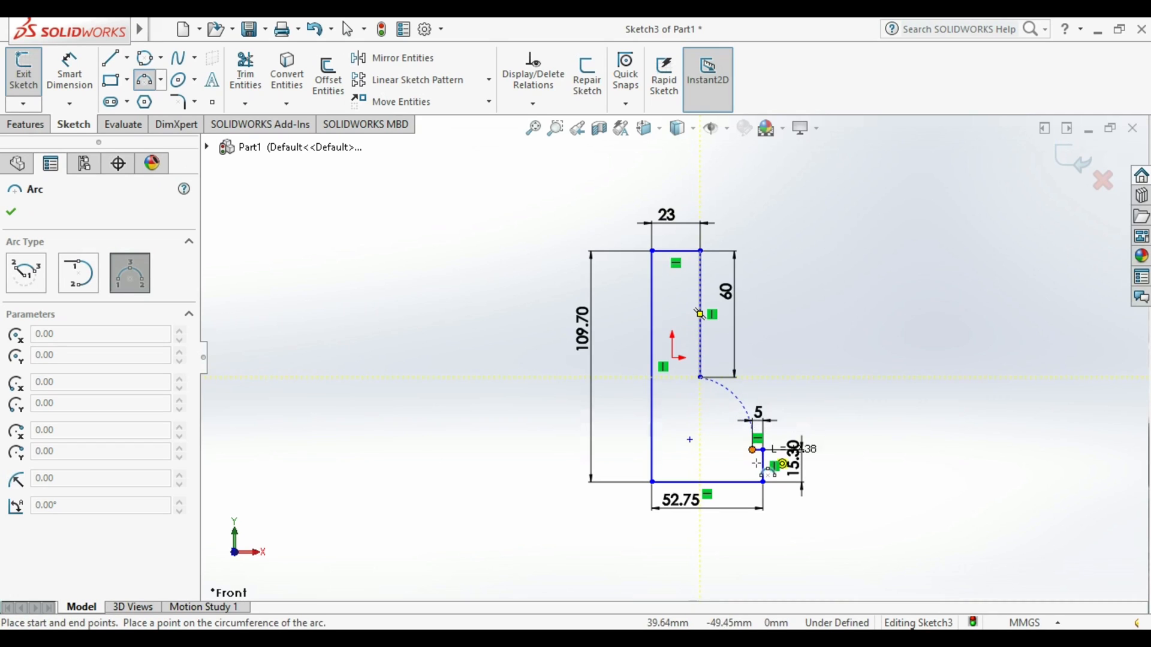
left_click(753, 450)
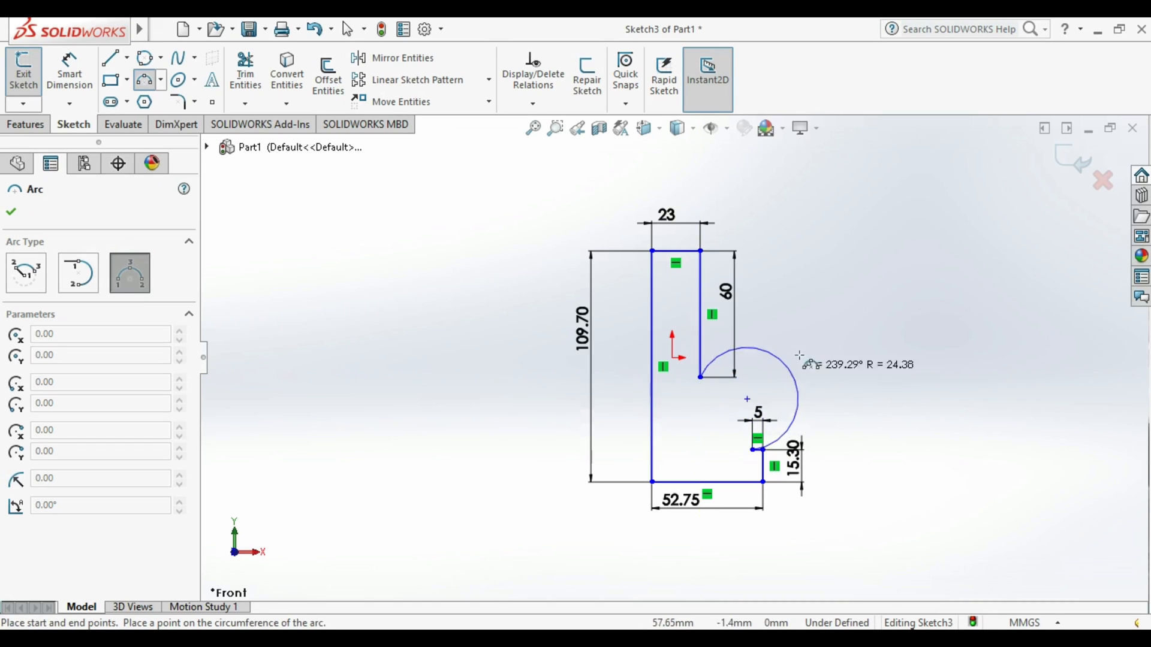
left_click(699, 413)
key("Escape")
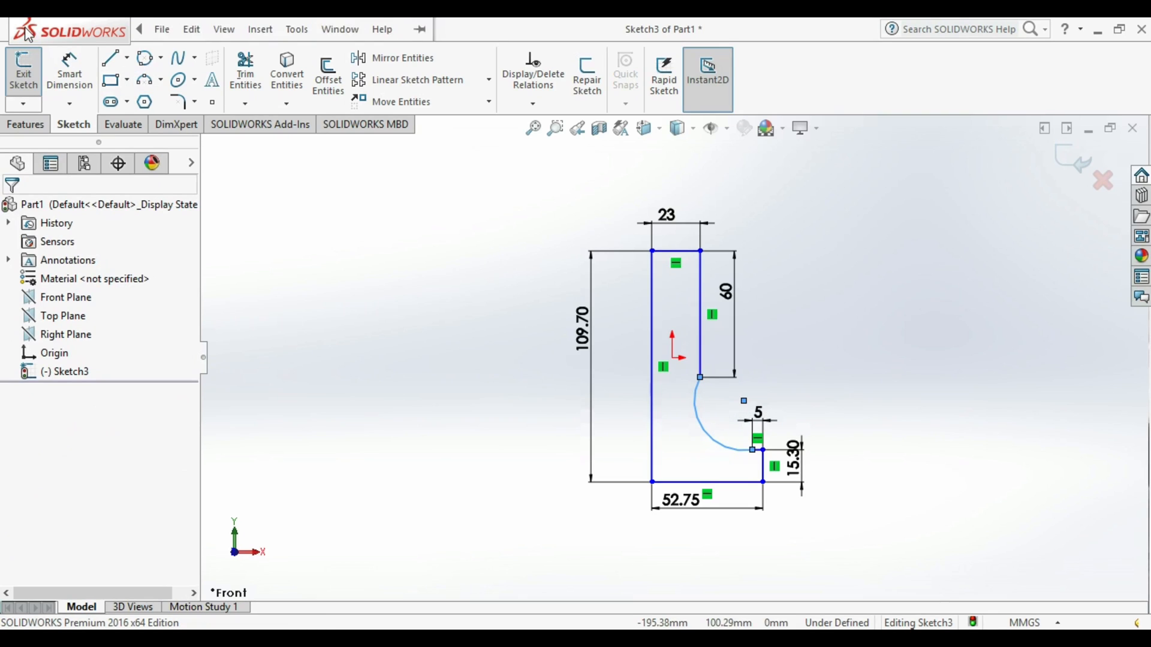
- Dimension the arc's radius to 35 mm
left_click(69, 72)
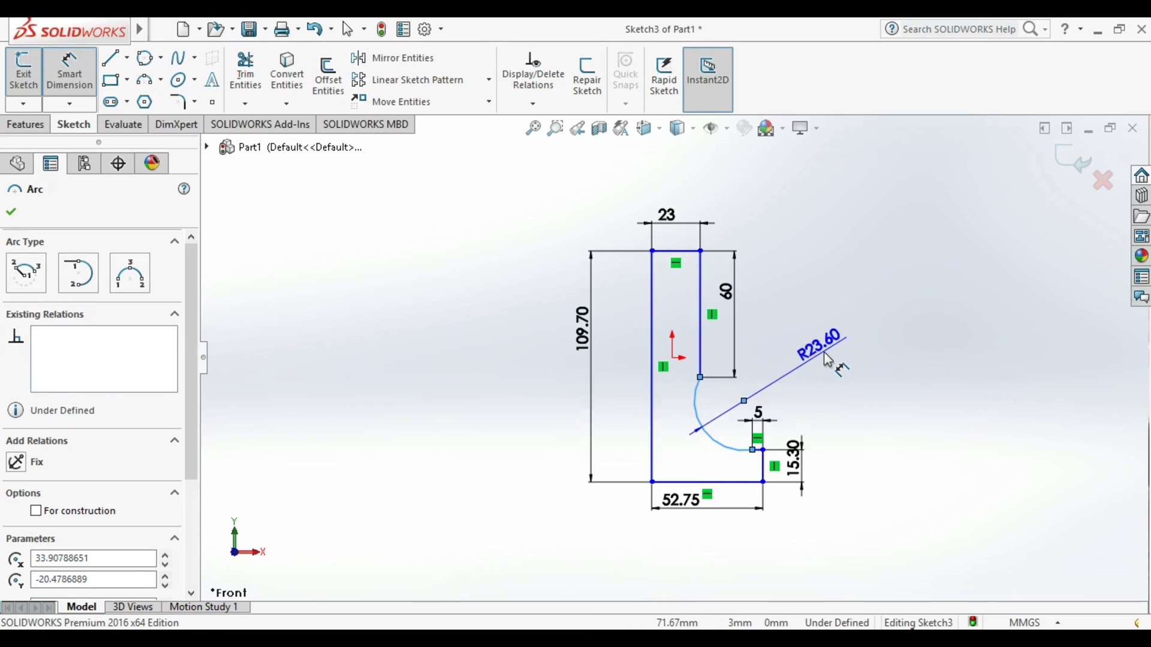
left_click(830, 362)
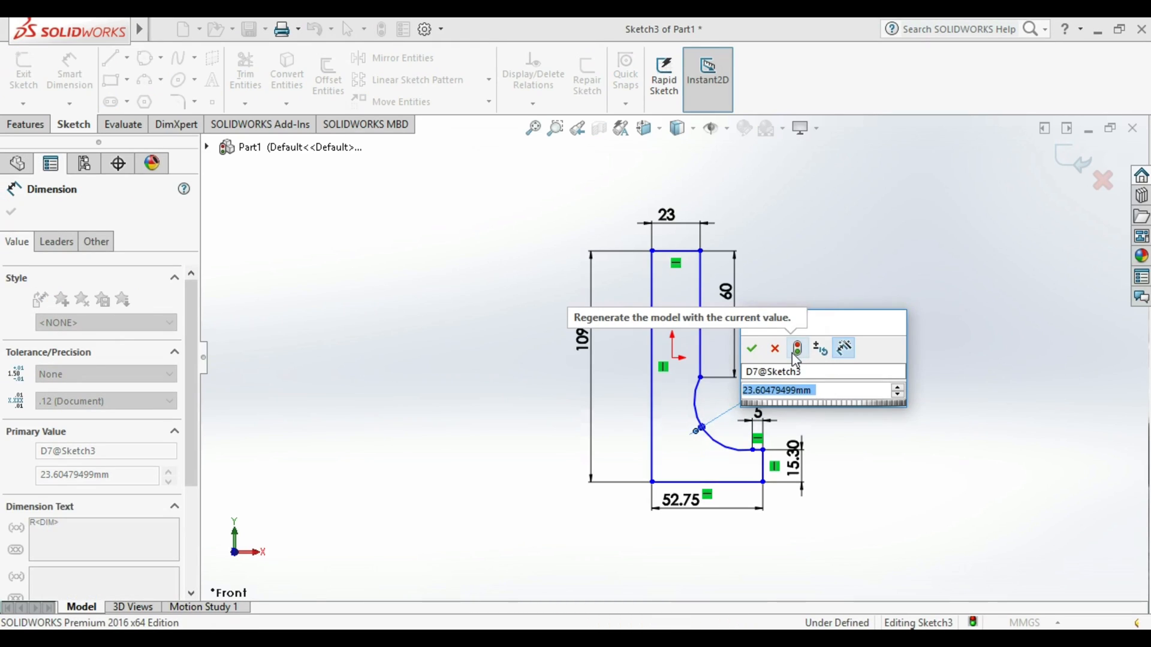
type("35")
key("Return")
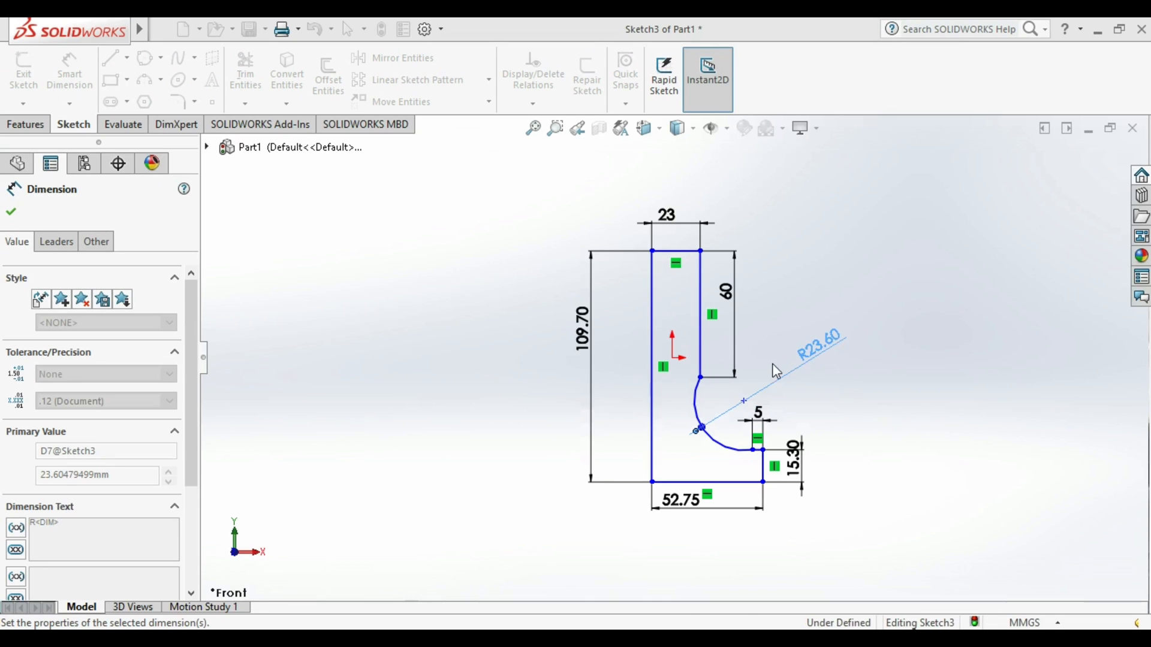
- Exit the sketch and revolve the closed profile about its long 109.70 mm vertical line into a solid
left_click(1077, 162)
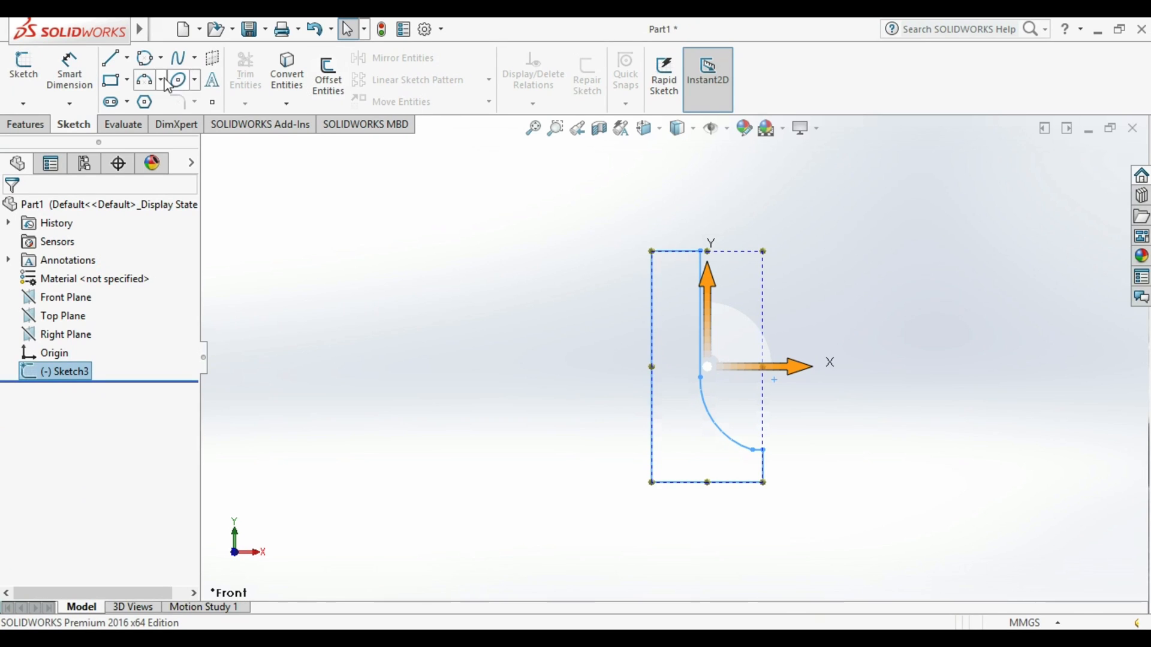
left_click(31, 127)
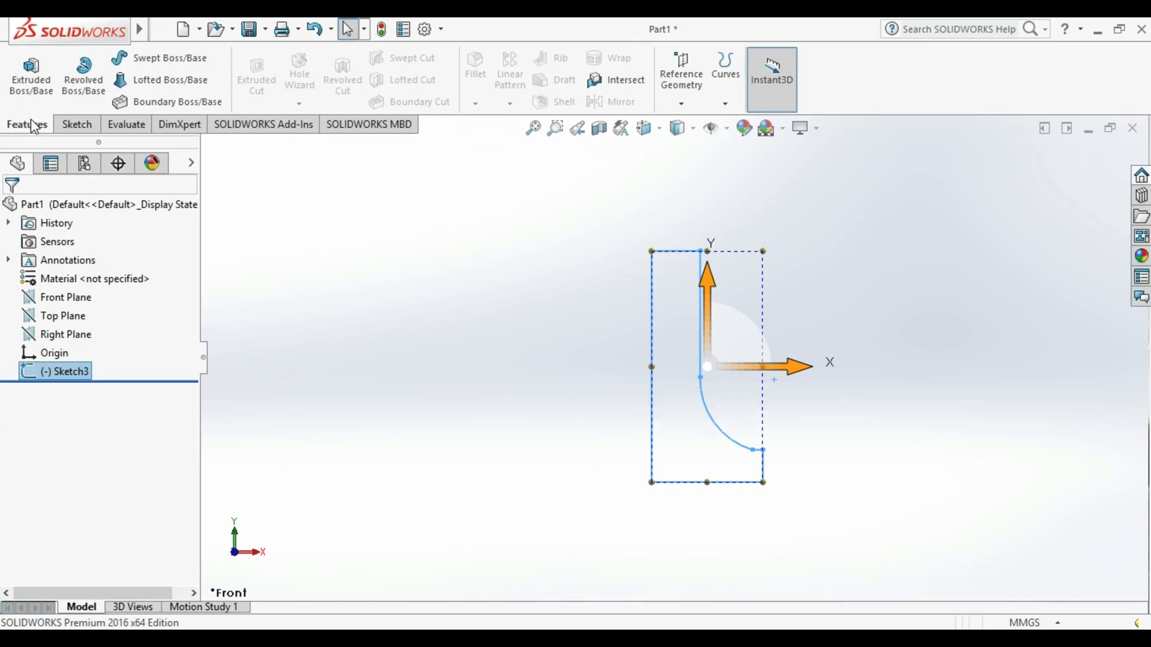
left_click(95, 80)
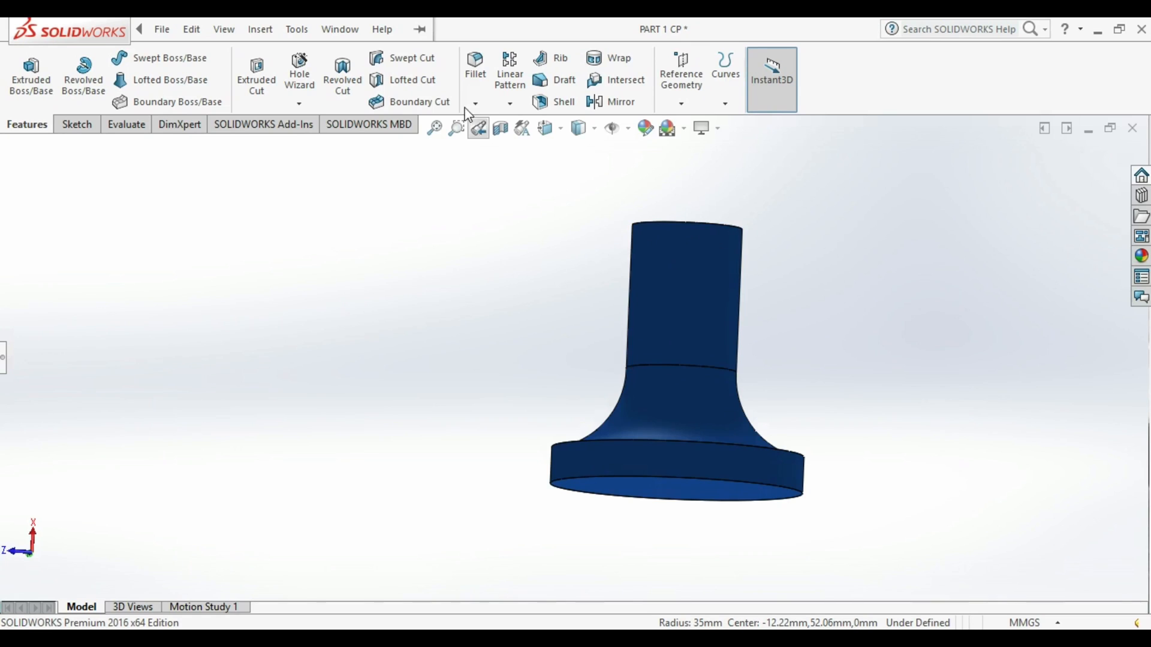
- Fillet the circular edge at the free end of the cylindrical shaft
left_click(473, 64)
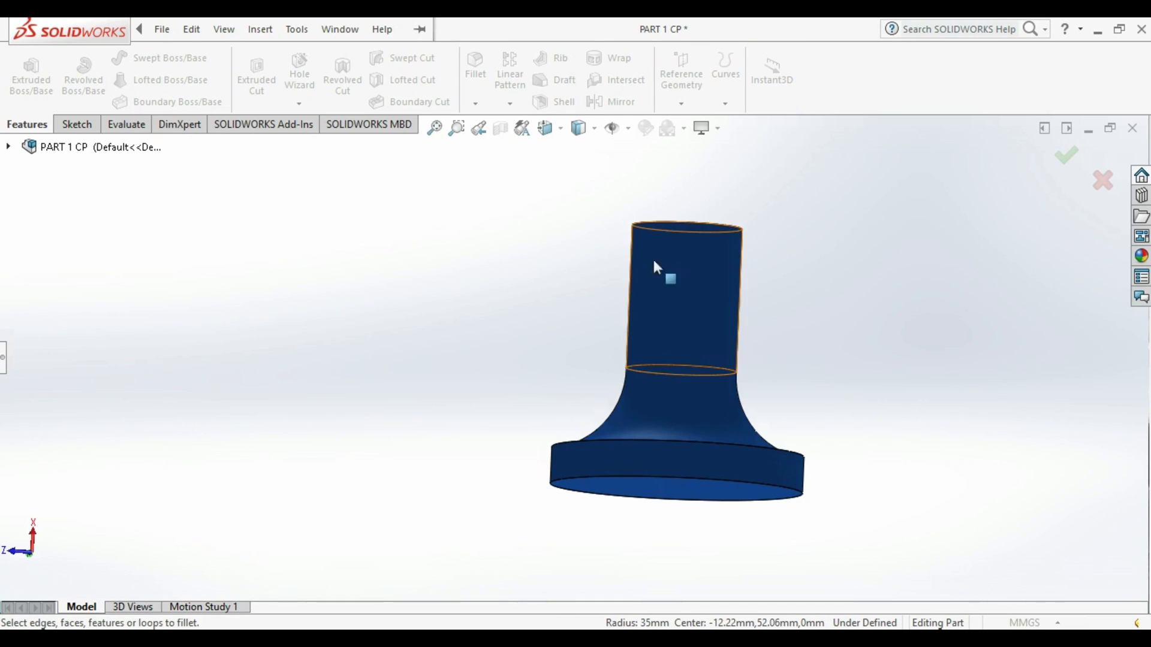
middle_click_drag(668, 257, 662, 327)
scroll(663, 306, "down", 1)
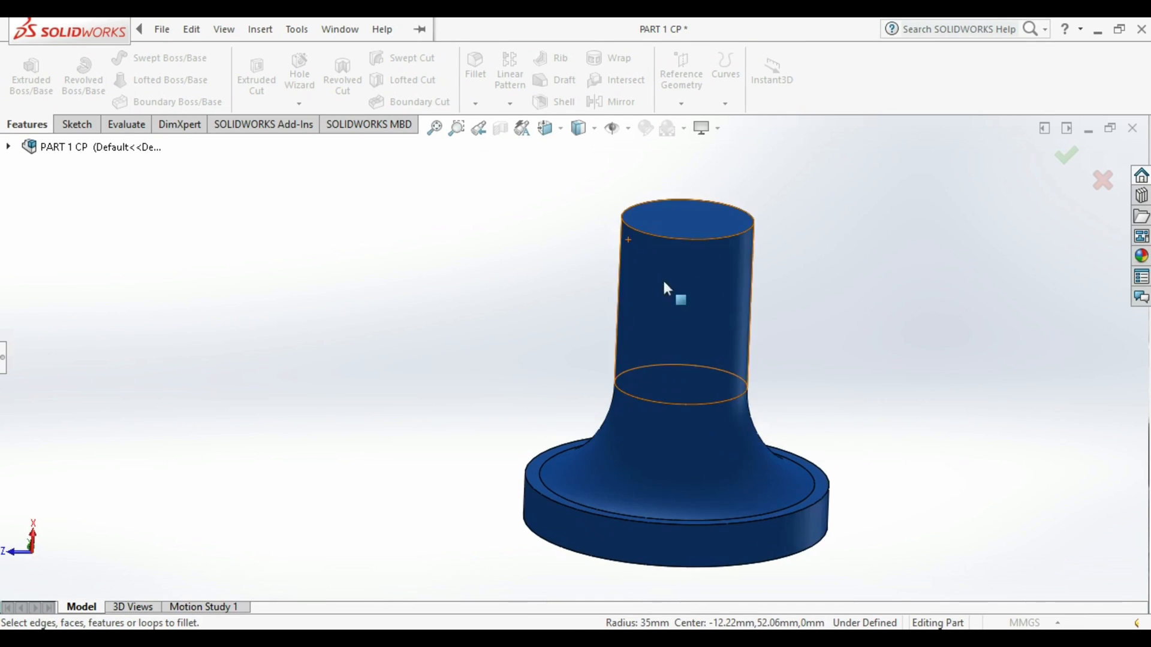
left_click(621, 233)
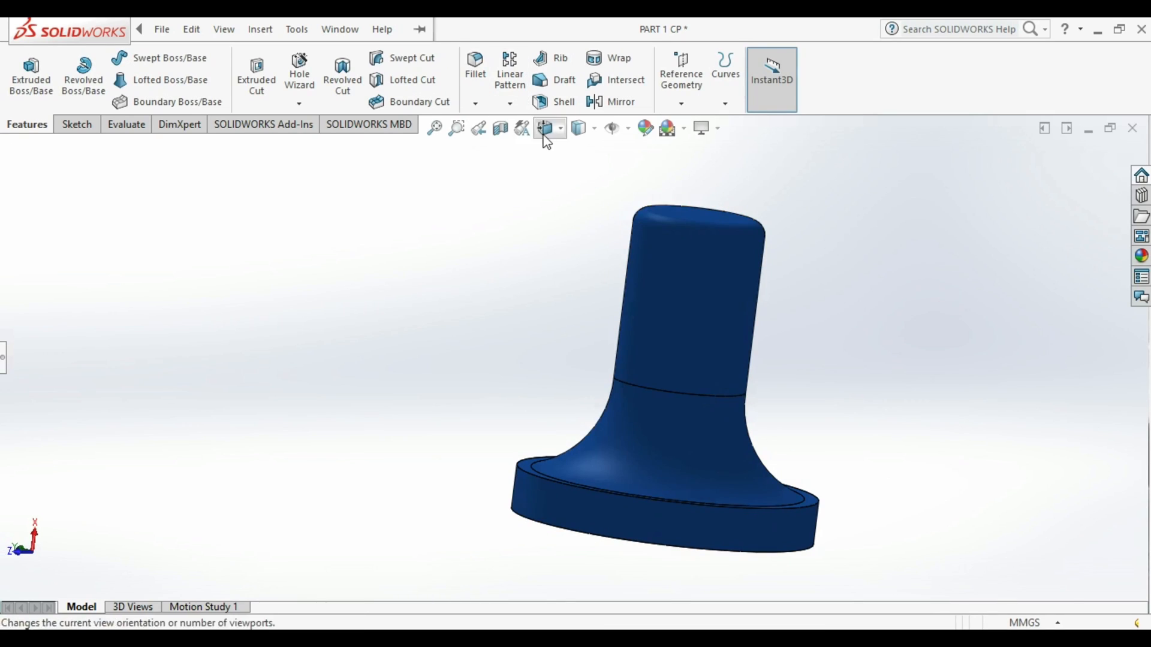
- Sketch a circle on the flat free end face of the shaft, centred on the shaft's axis
left_click(544, 138)
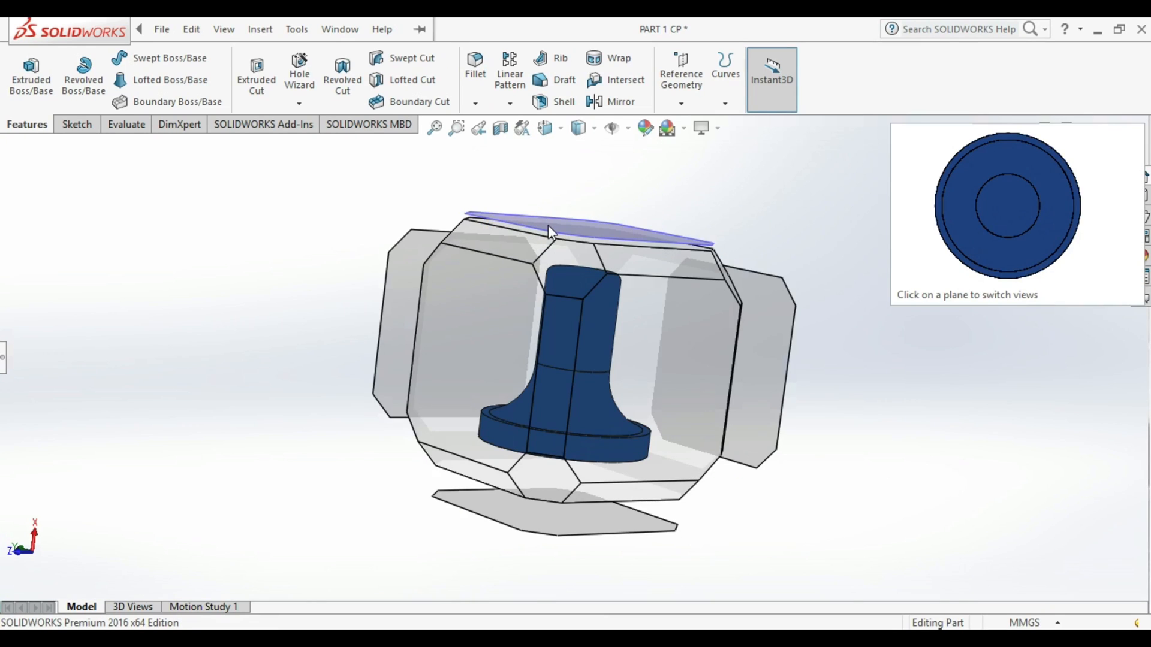
left_click(548, 226)
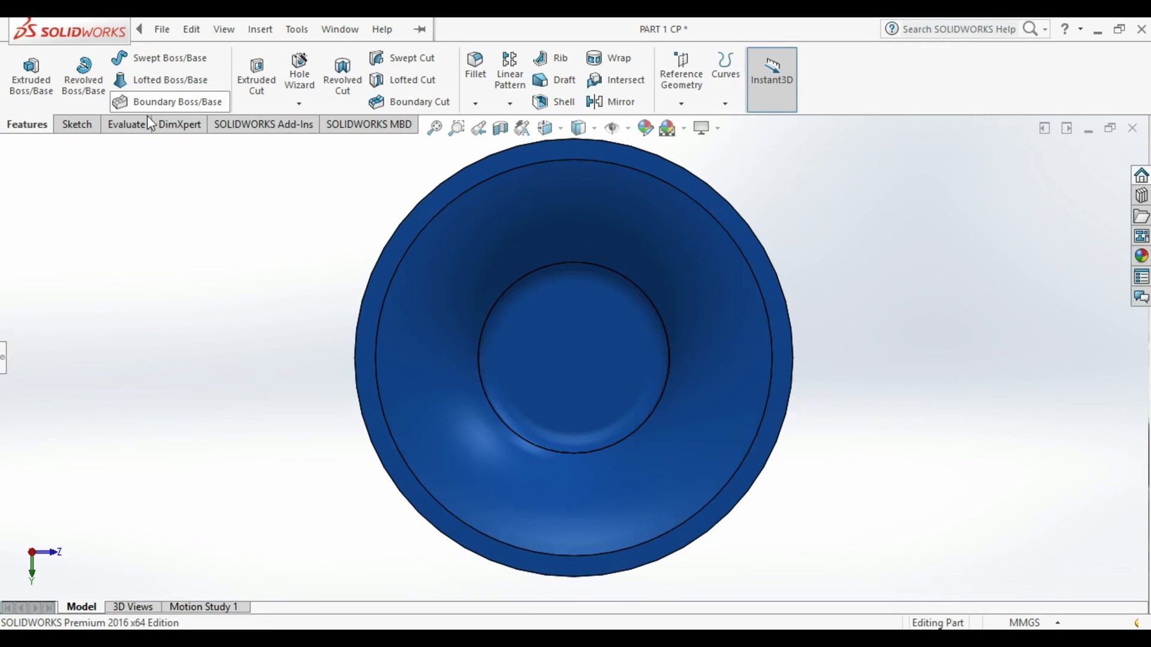
left_click(81, 126)
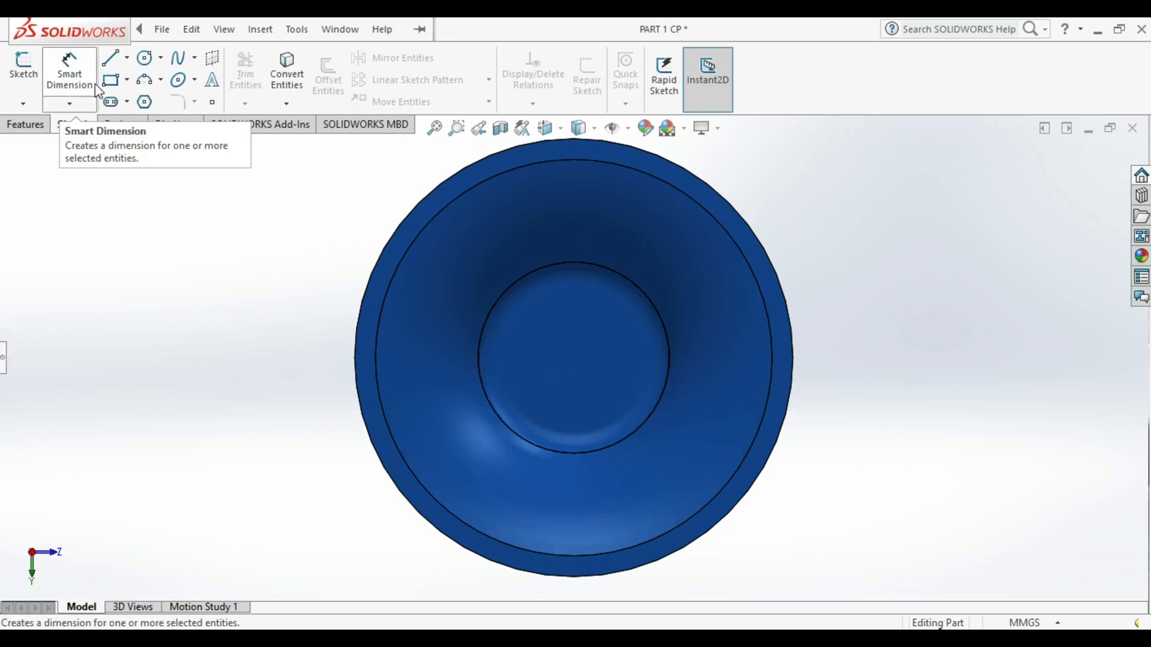
left_click(147, 60)
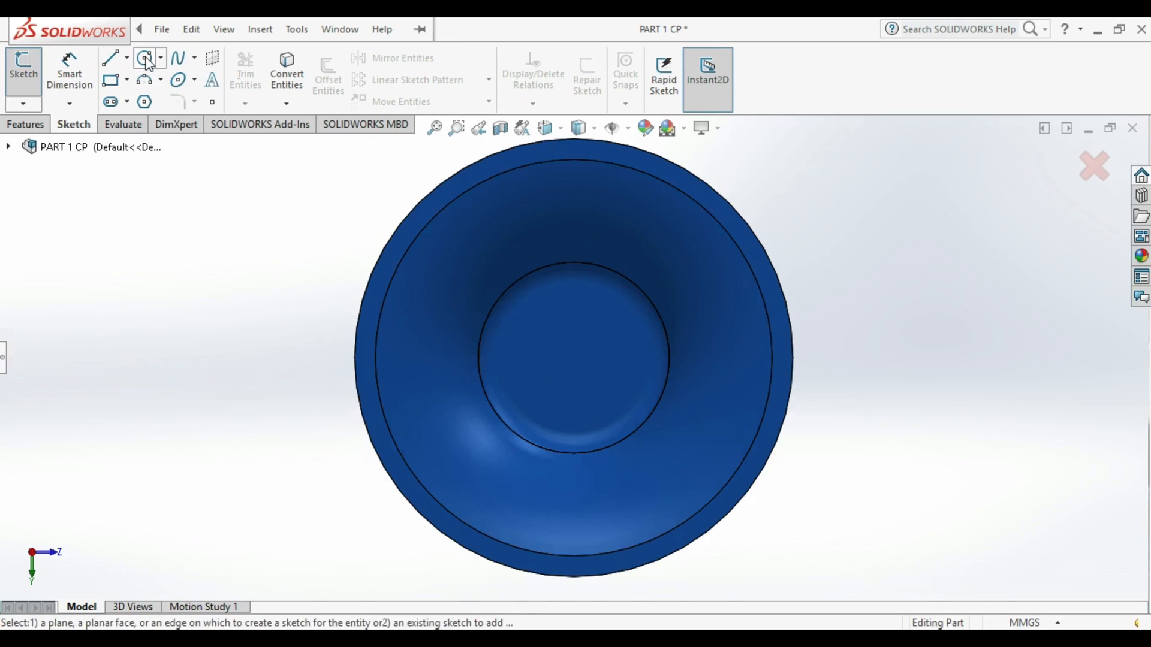
left_click(574, 349)
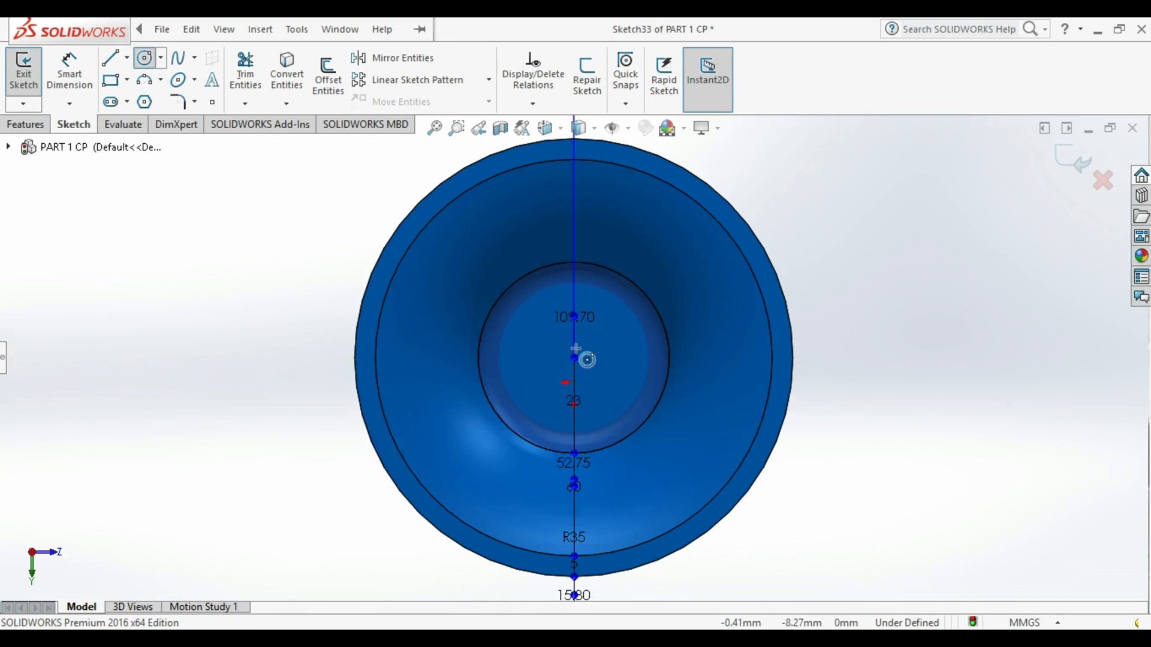
left_click(574, 358)
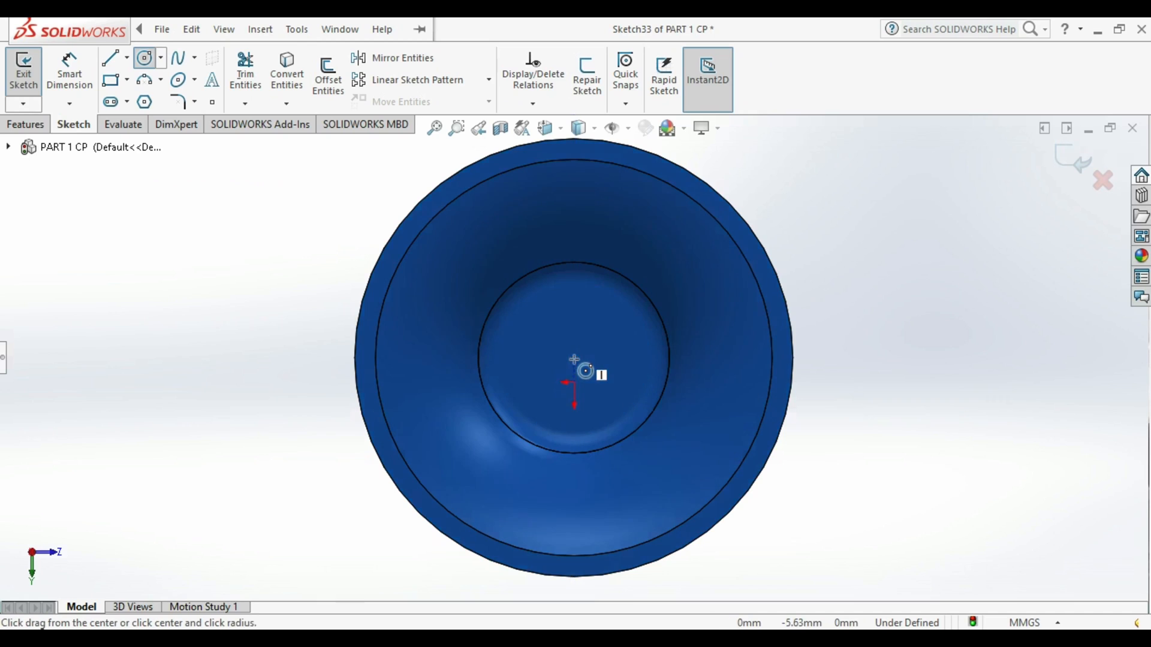
left_click(601, 333)
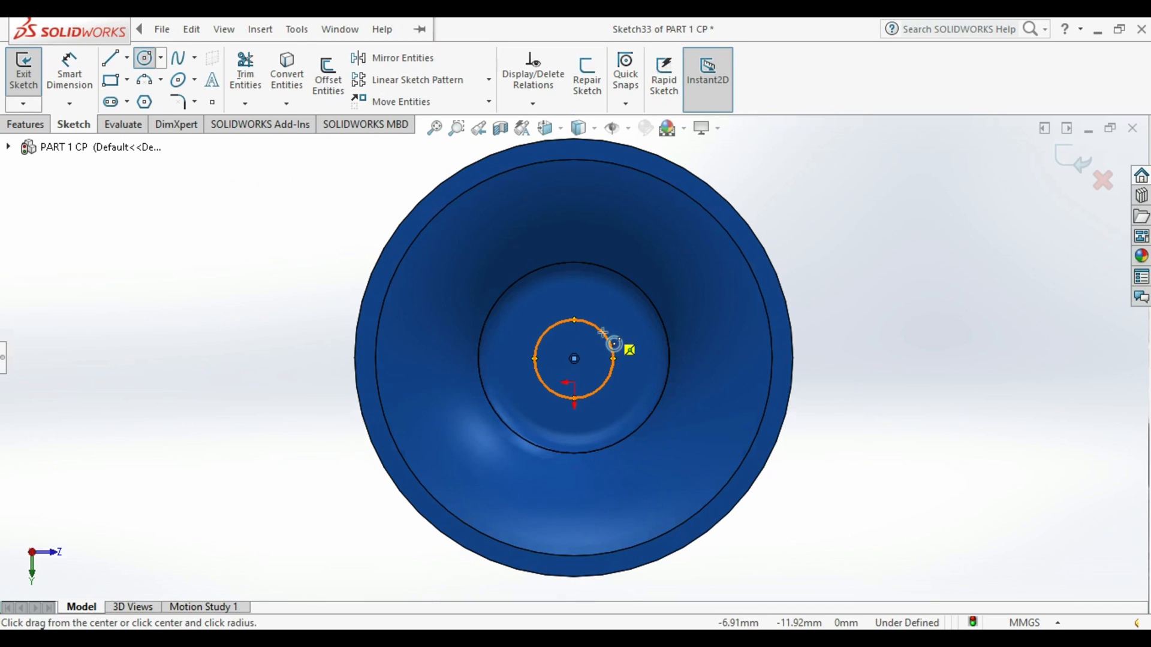
key("Escape")
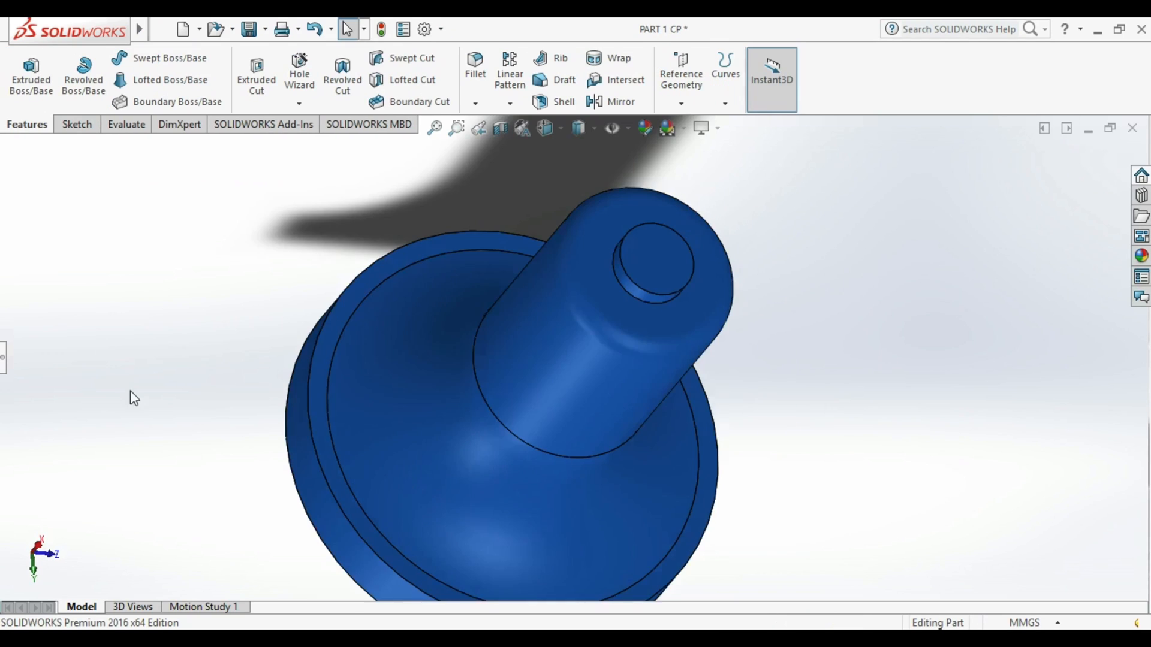
- Fillet the circular outer edge of the small round boss on the shaft's end
middle_click_drag(130, 392, 151, 416)
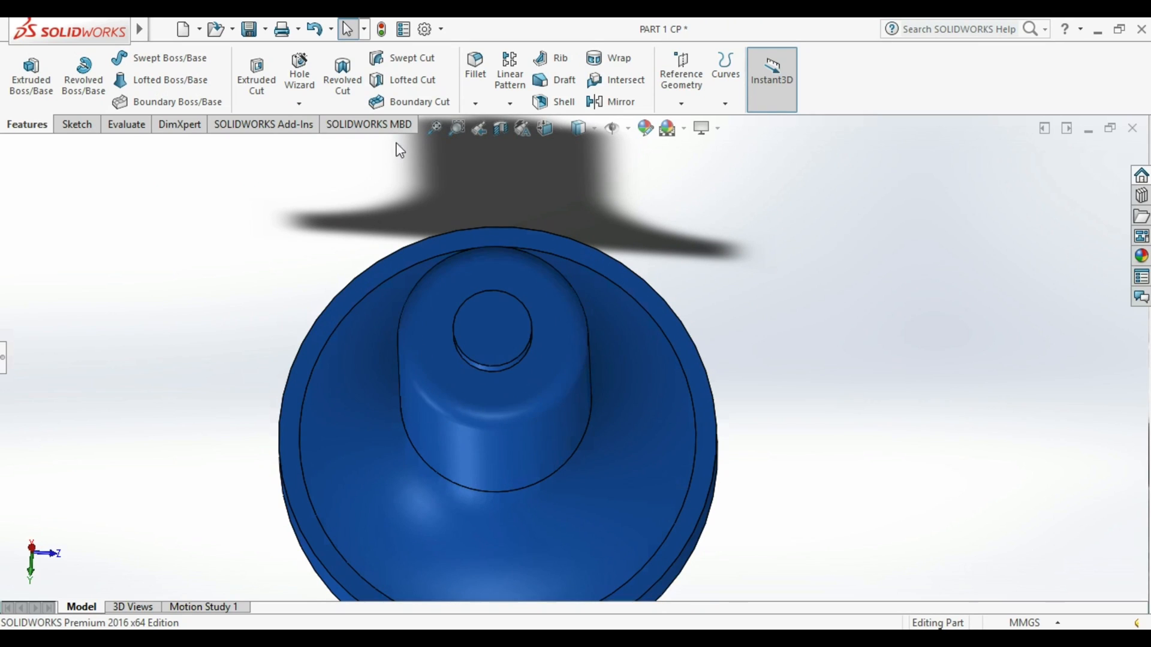
left_click(477, 93)
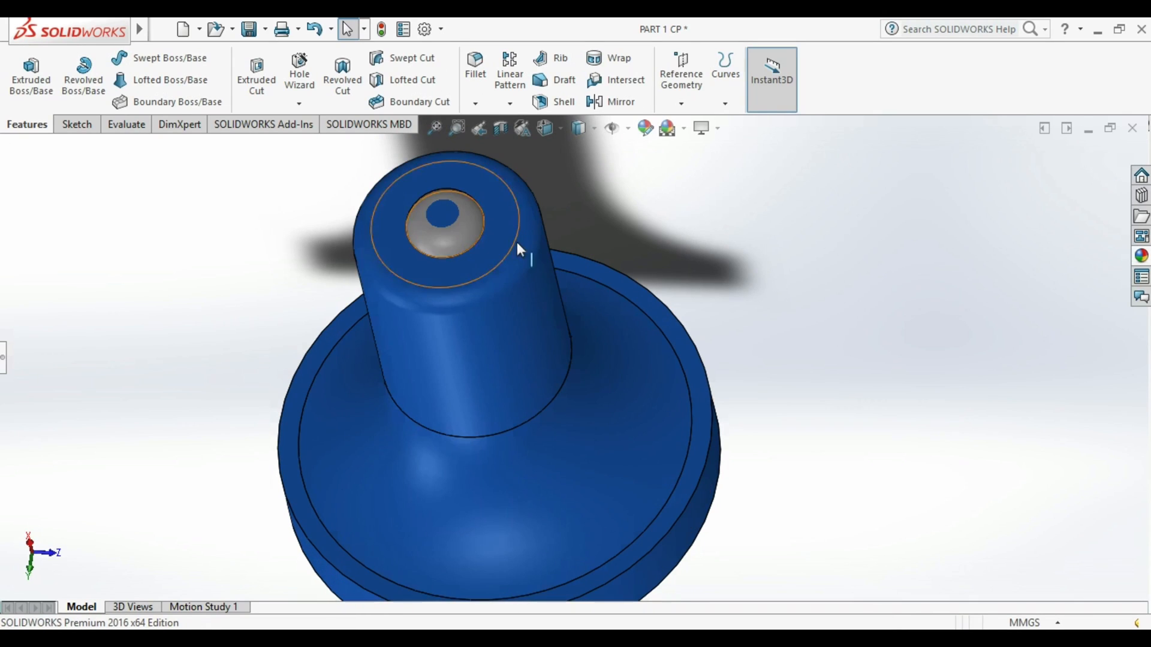
middle_click_drag(519, 223, 457, 259)
- Try several standard colours, including purple, dark blue, dark grey and pale cyan, on the boss's rounded face
left_click(469, 222)
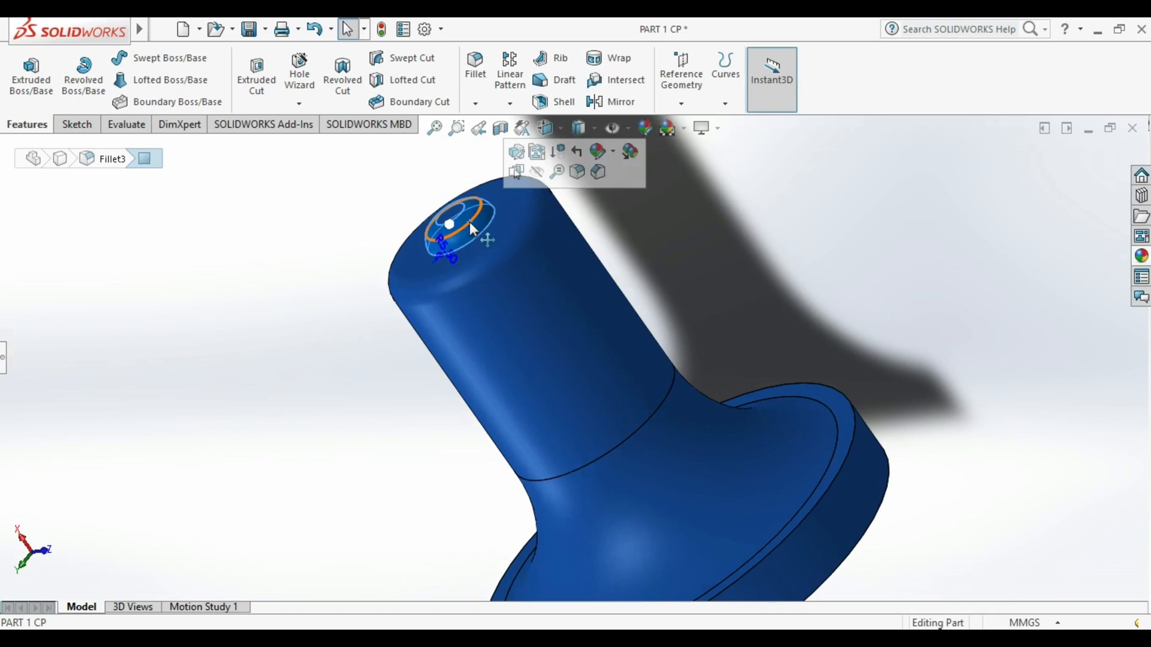
left_click(671, 128)
left_click(645, 128)
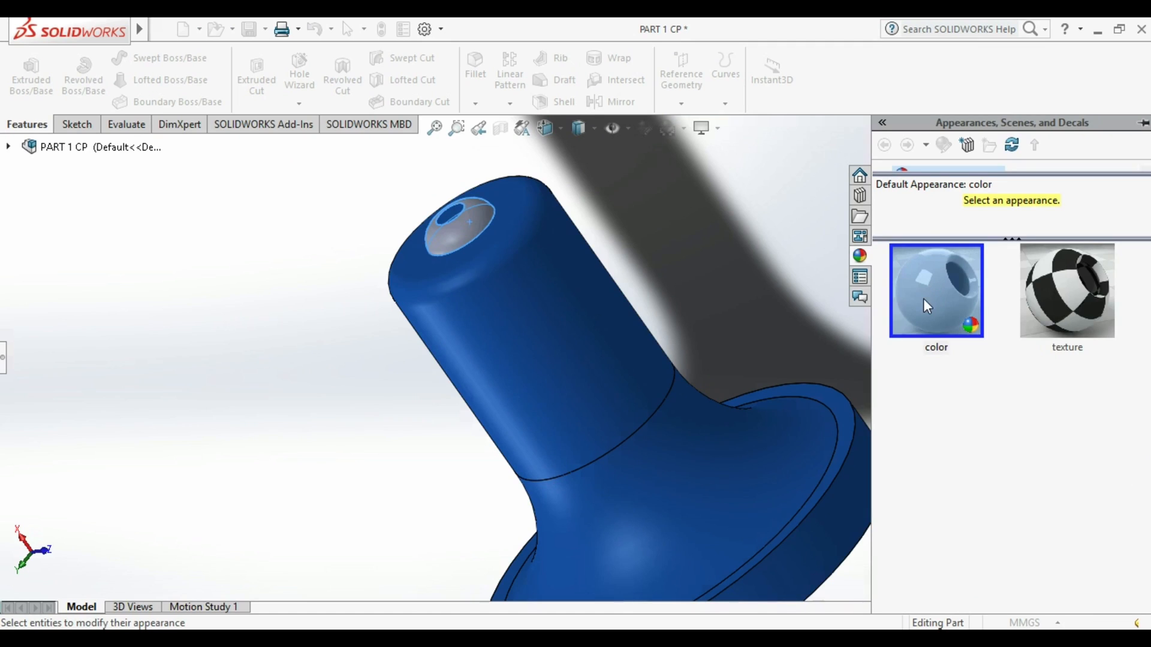
left_click(6, 358)
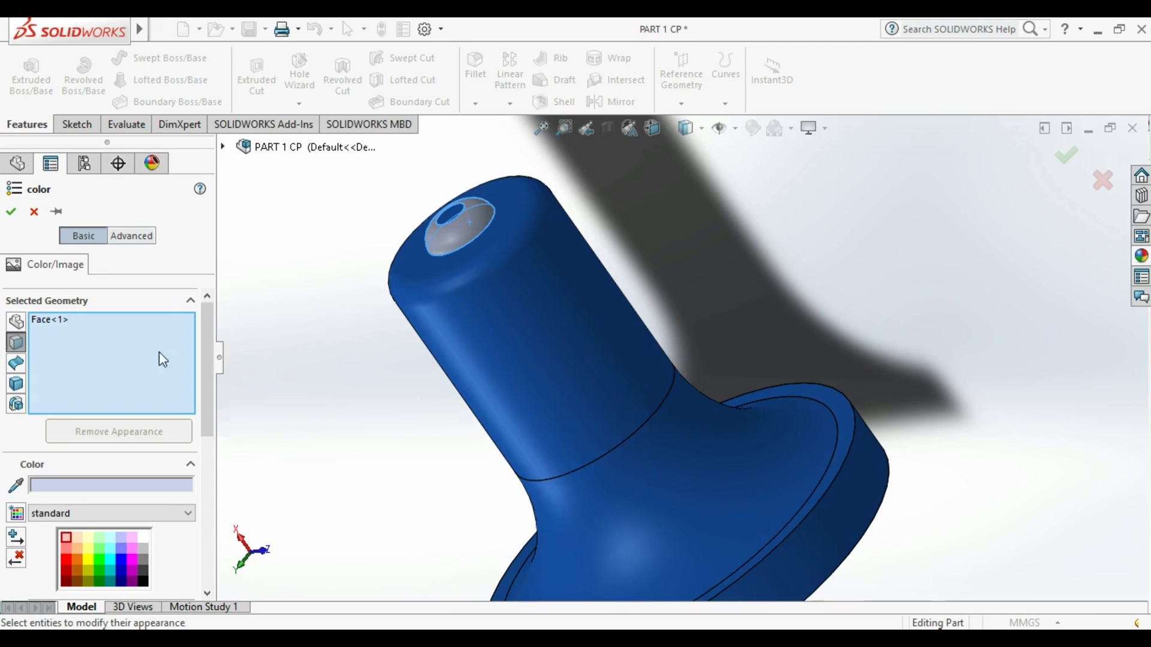
left_click(132, 576)
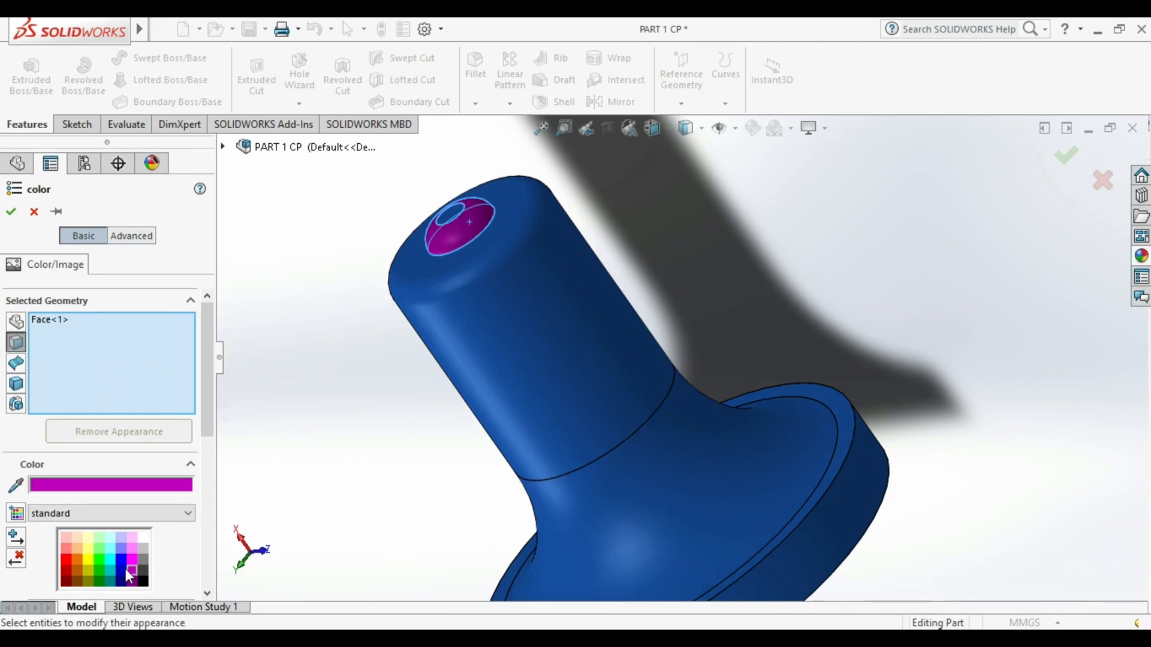
left_click(76, 559)
left_click(120, 580)
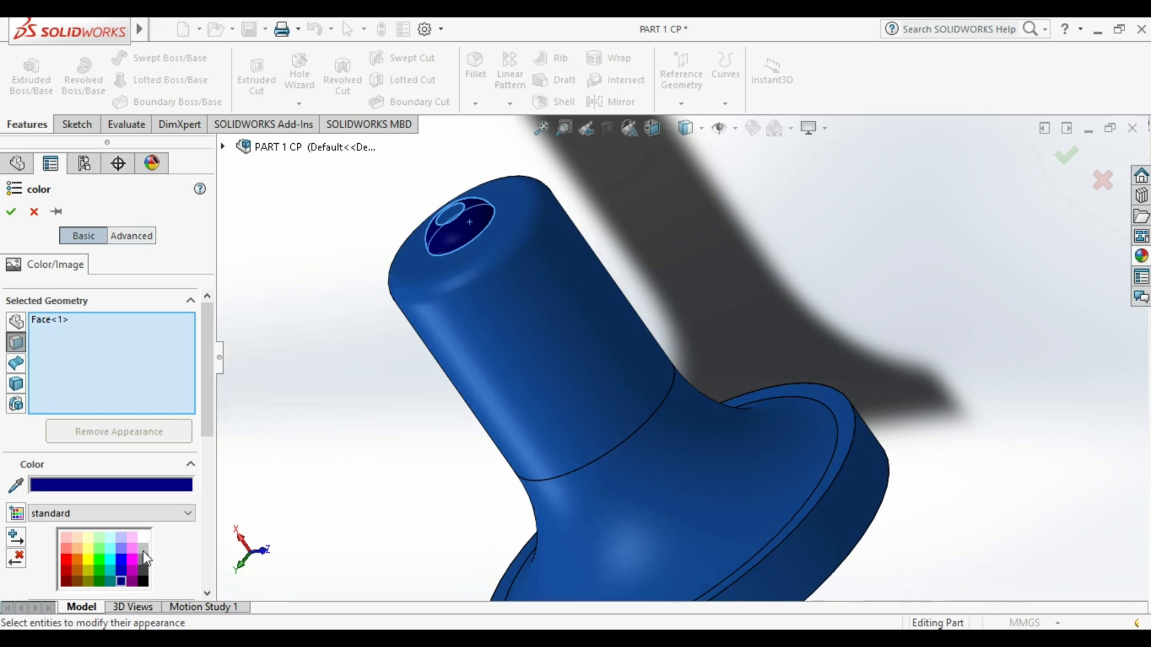
left_click(122, 549)
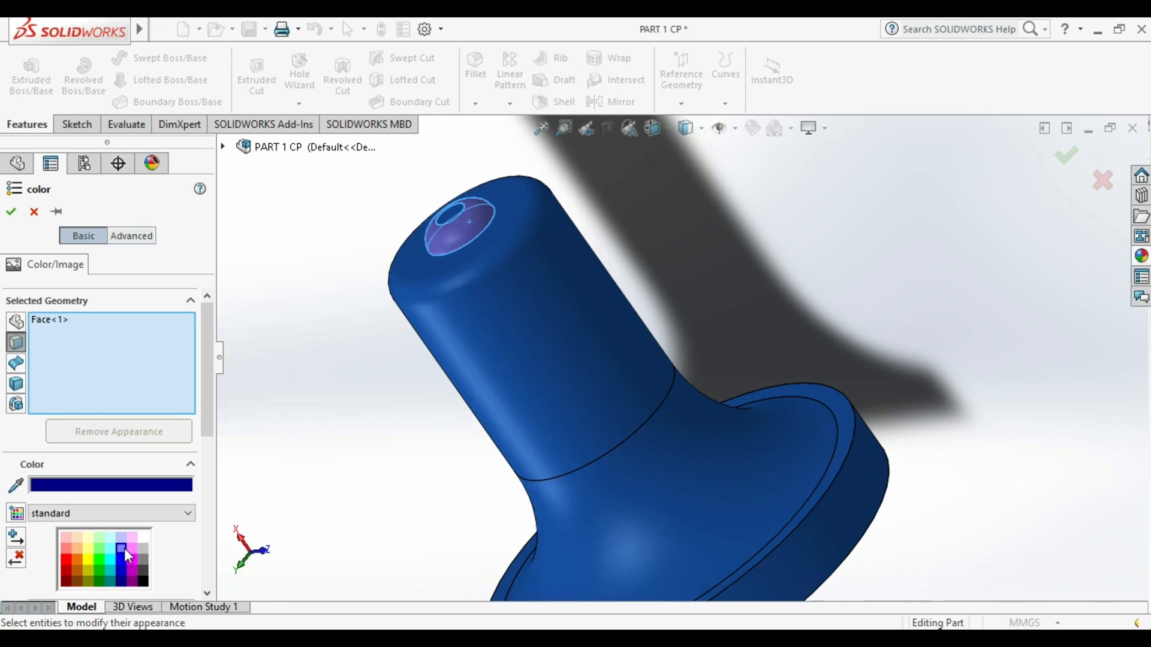
left_click(144, 572)
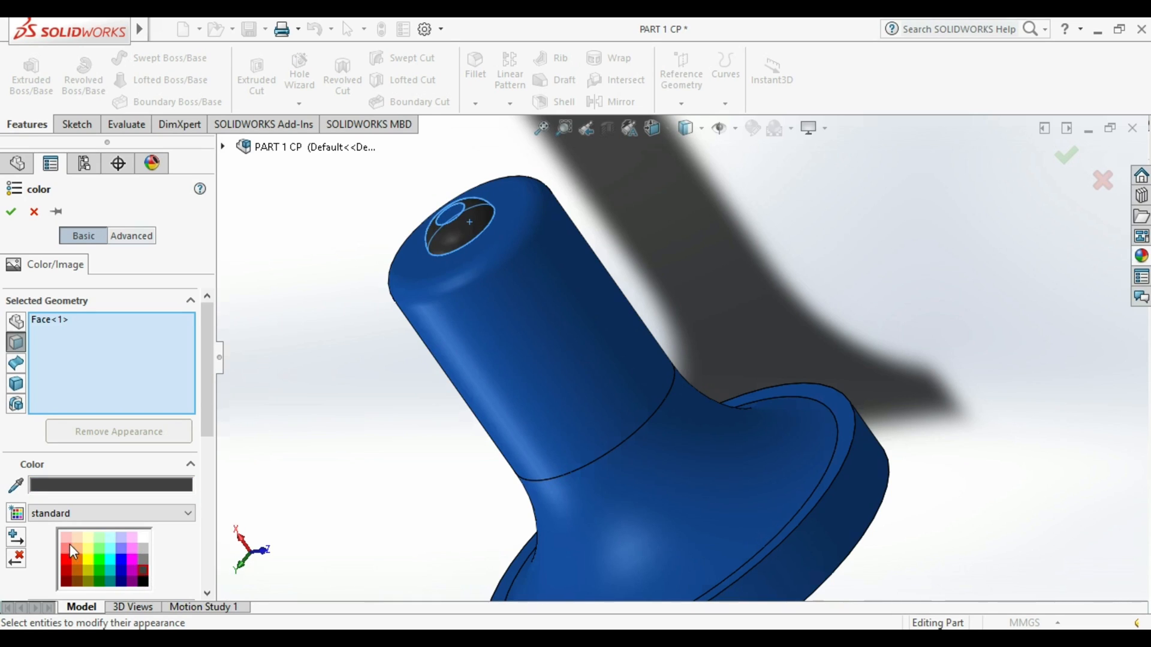
left_click(68, 542)
left_click(106, 540)
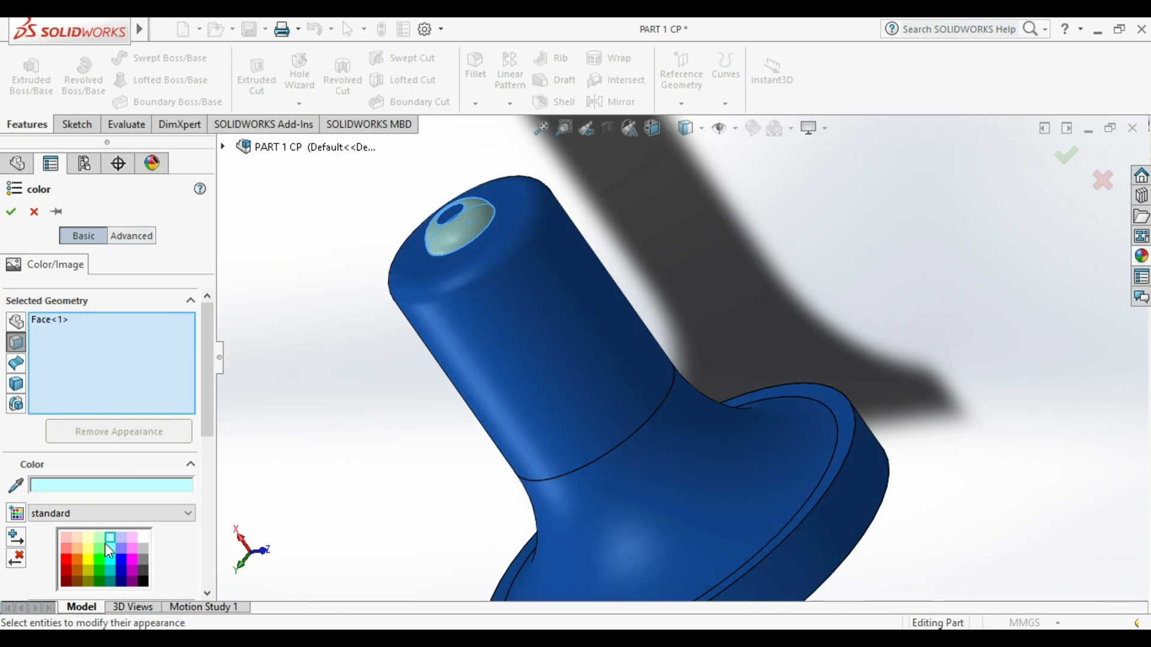
left_click(219, 358)
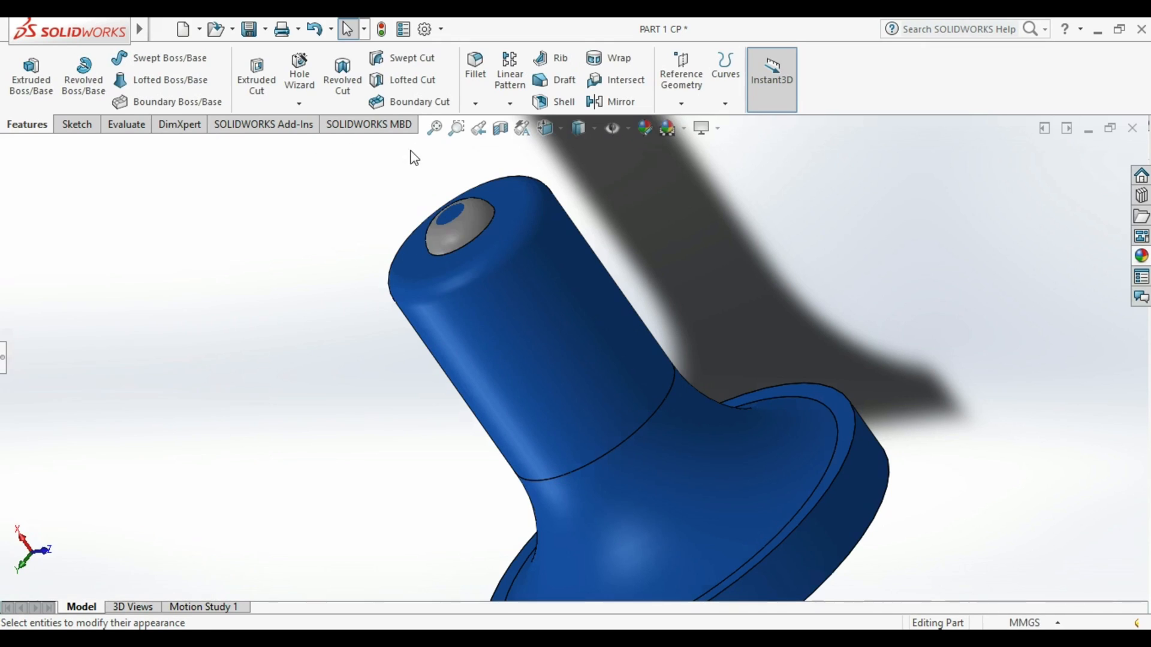
- Start a sketch on the ring-shaped flat rim face of the flange, viewed squarely from the shaft's end
left_click(550, 127)
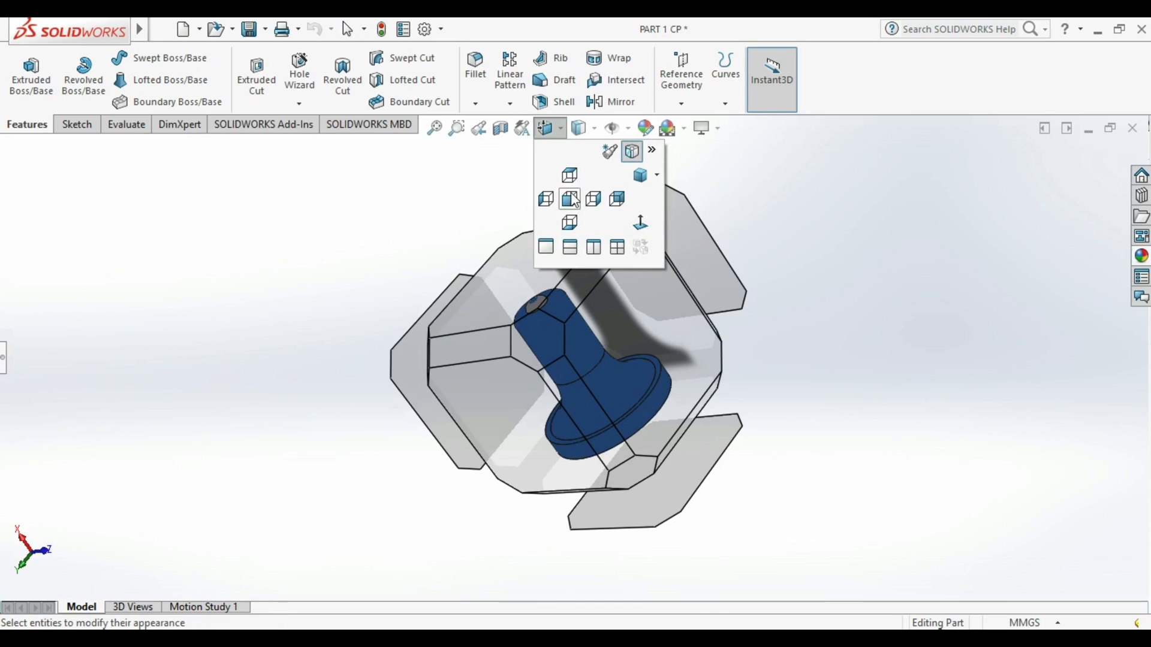
left_click(507, 277)
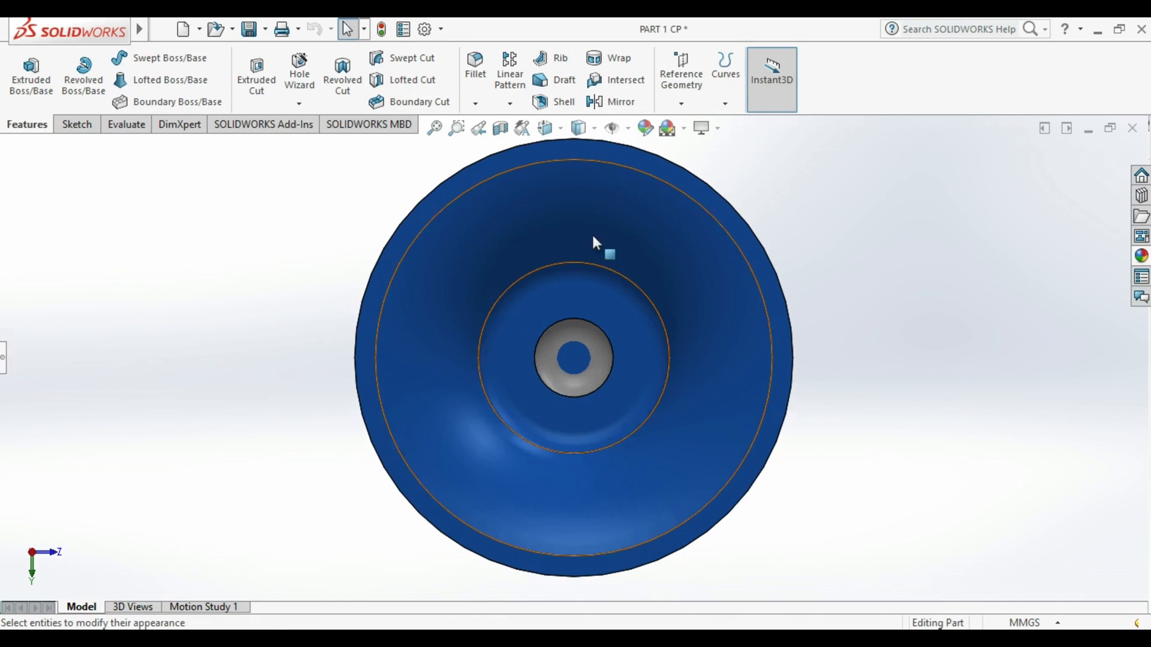
left_click(77, 126)
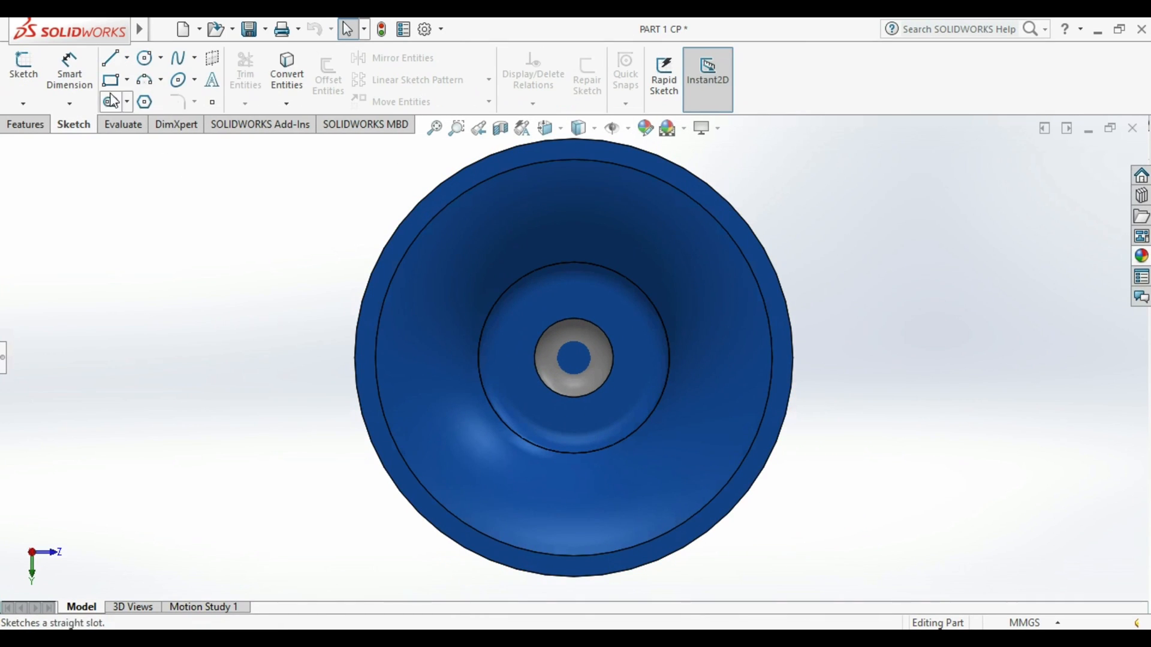
left_click(178, 80)
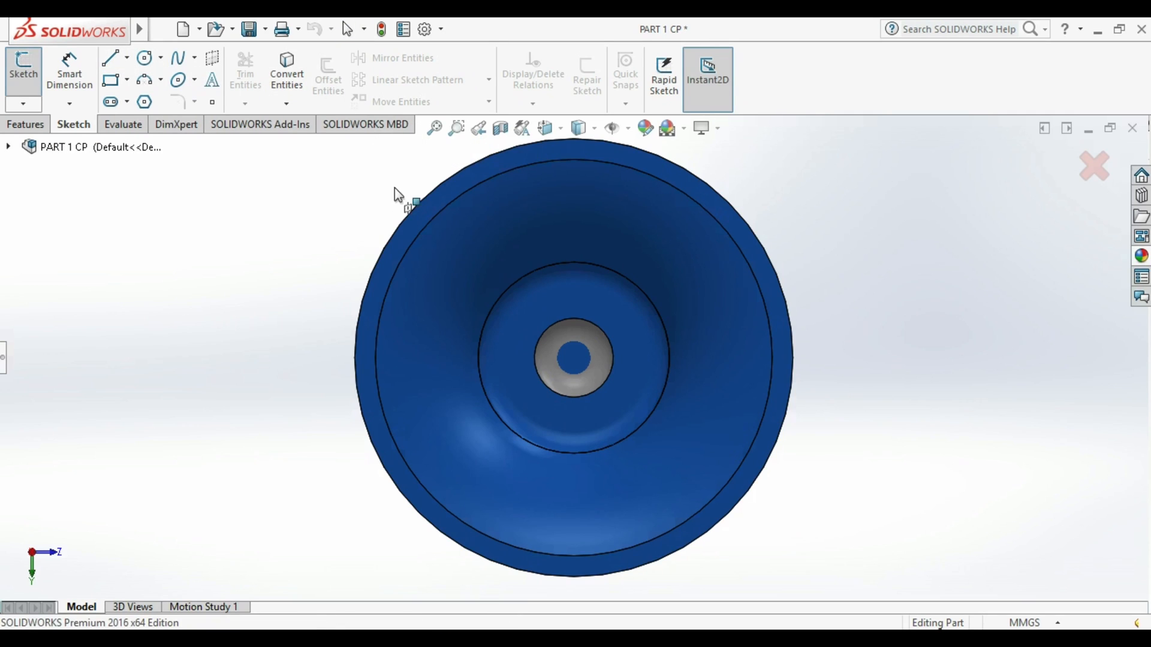
scroll(566, 149, "up", 2)
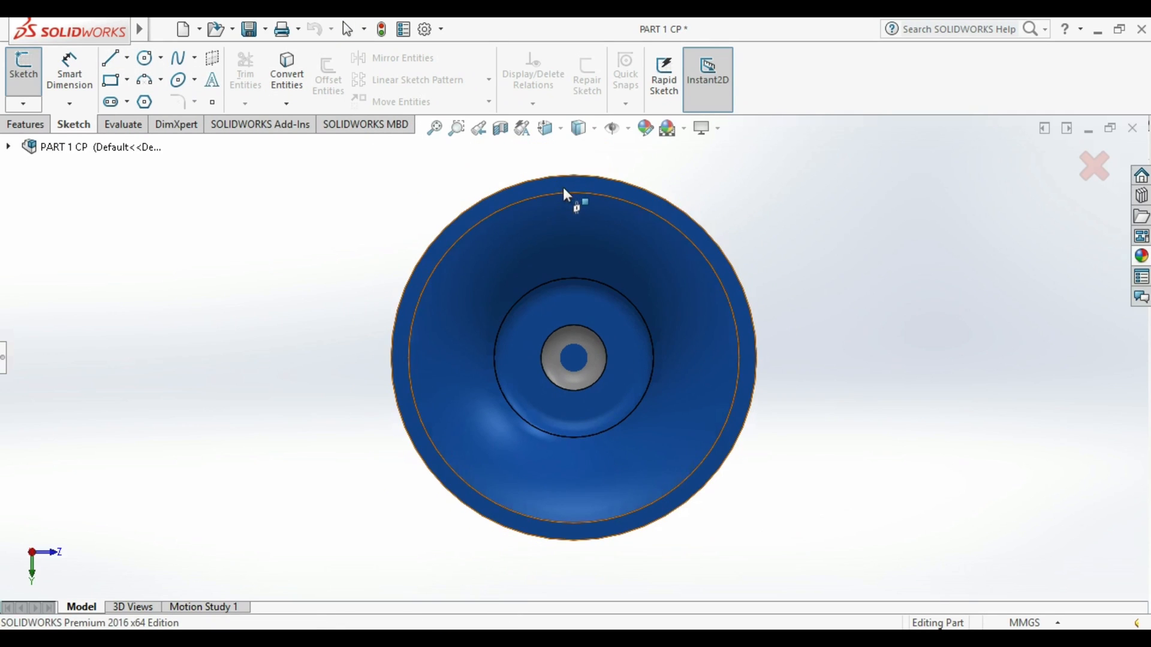
scroll(556, 178, "down", 2)
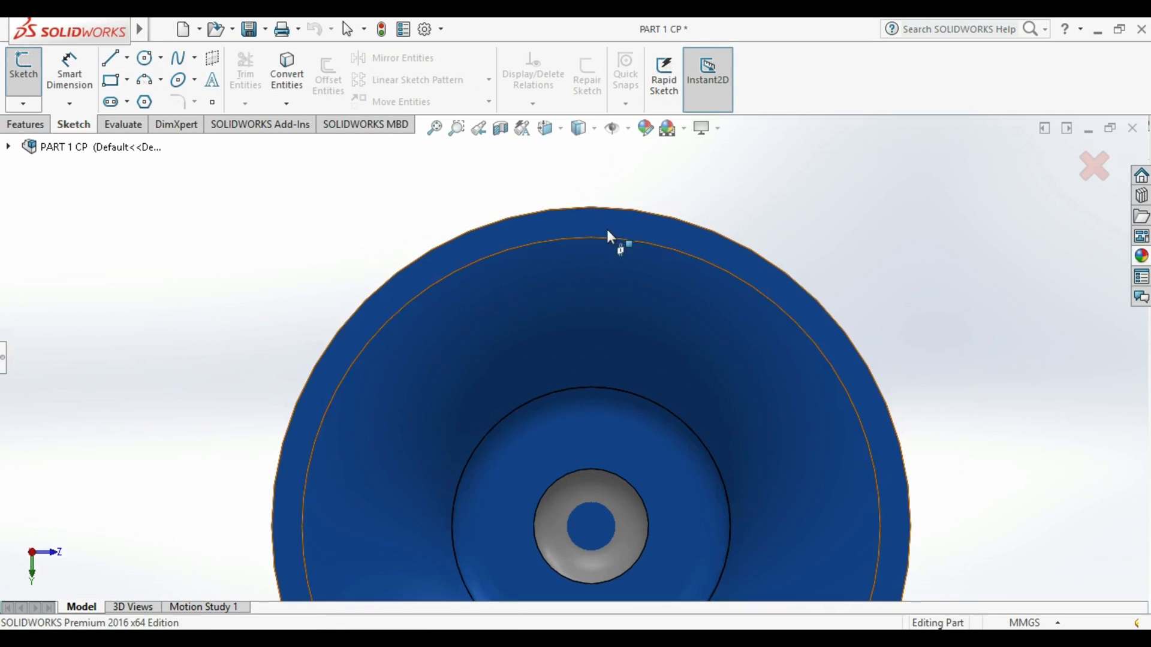
left_click(580, 217)
- Draw lines about 12 mm up from the rim's inner circle, about 7.5 mm right, and back down to that circle
key("l")
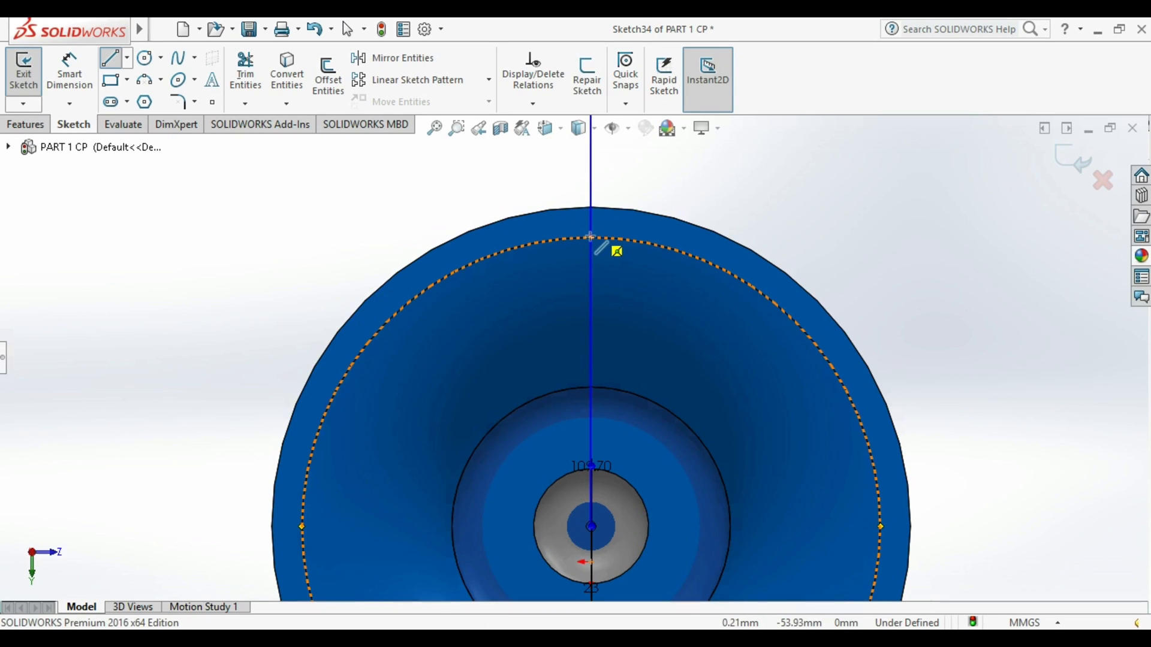
left_click(591, 226)
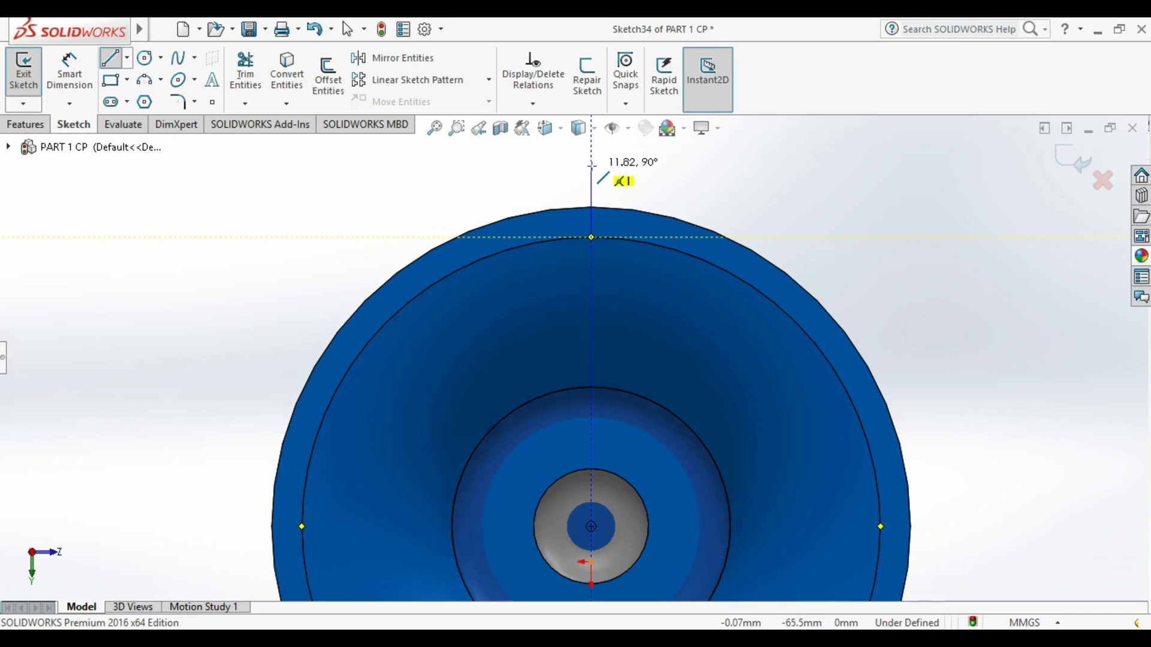
left_click(591, 164)
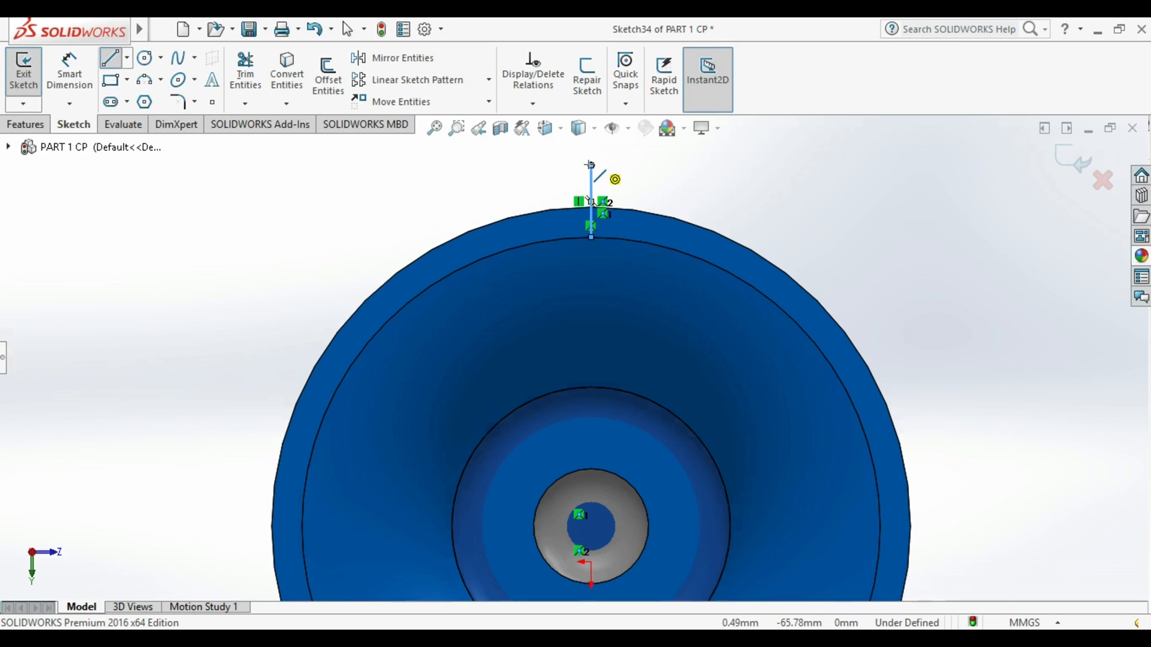
left_click(635, 165)
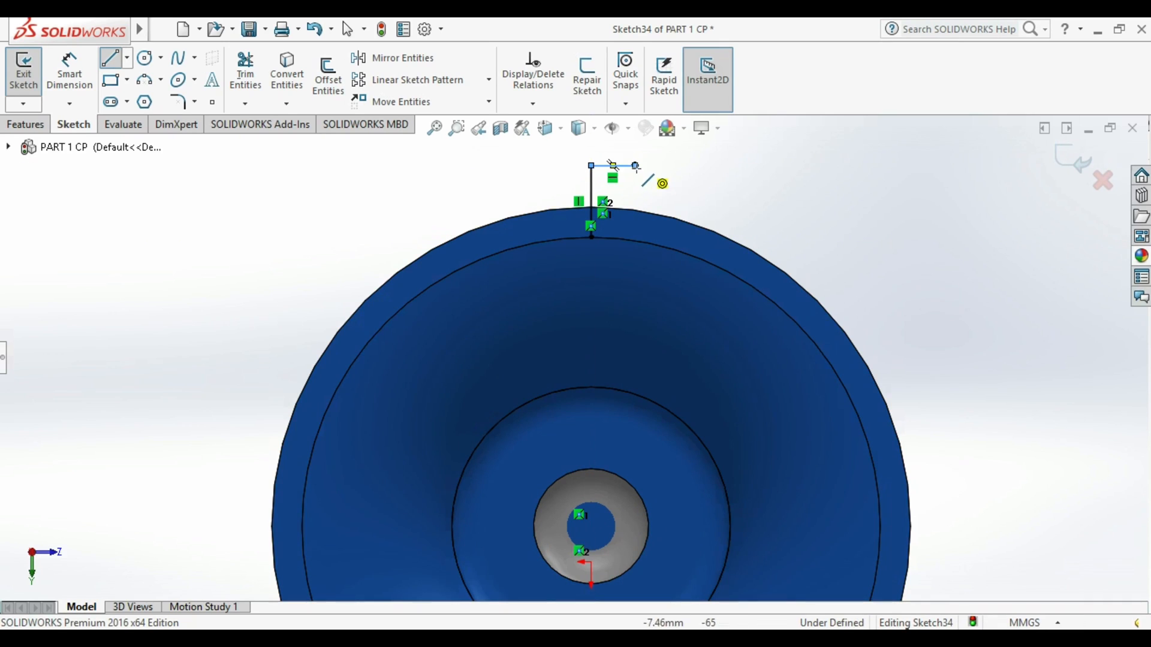
left_click(636, 240)
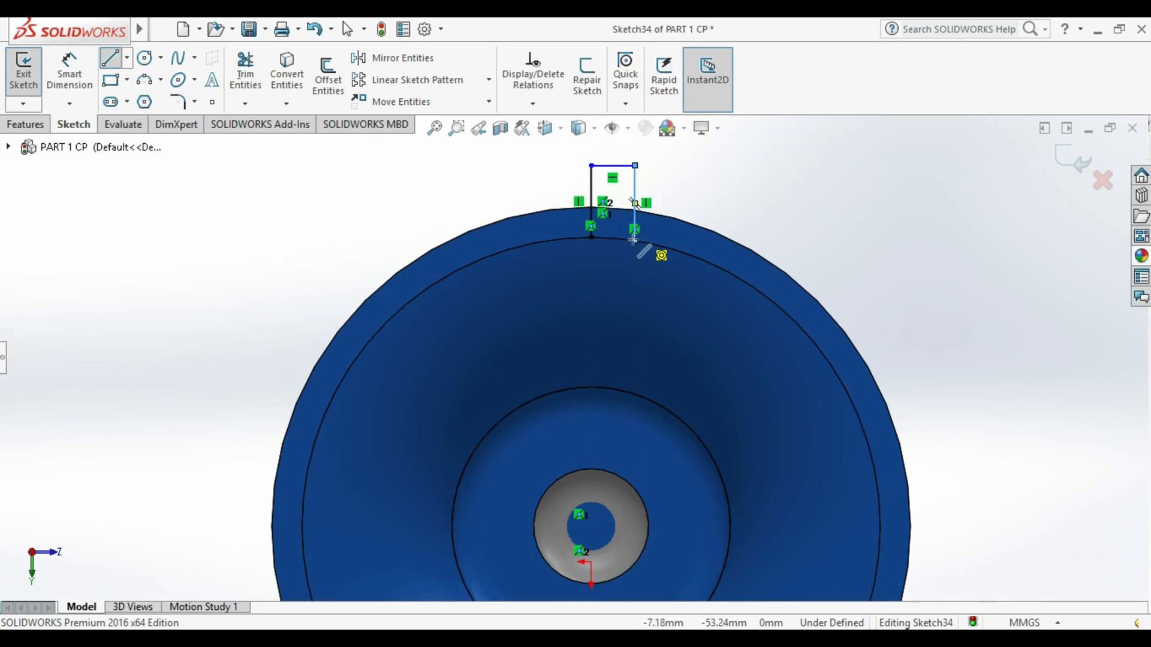
- Draw a horizontal line left from the central line's upper end and a vertical line down to the rim's inner circle
left_click(591, 165)
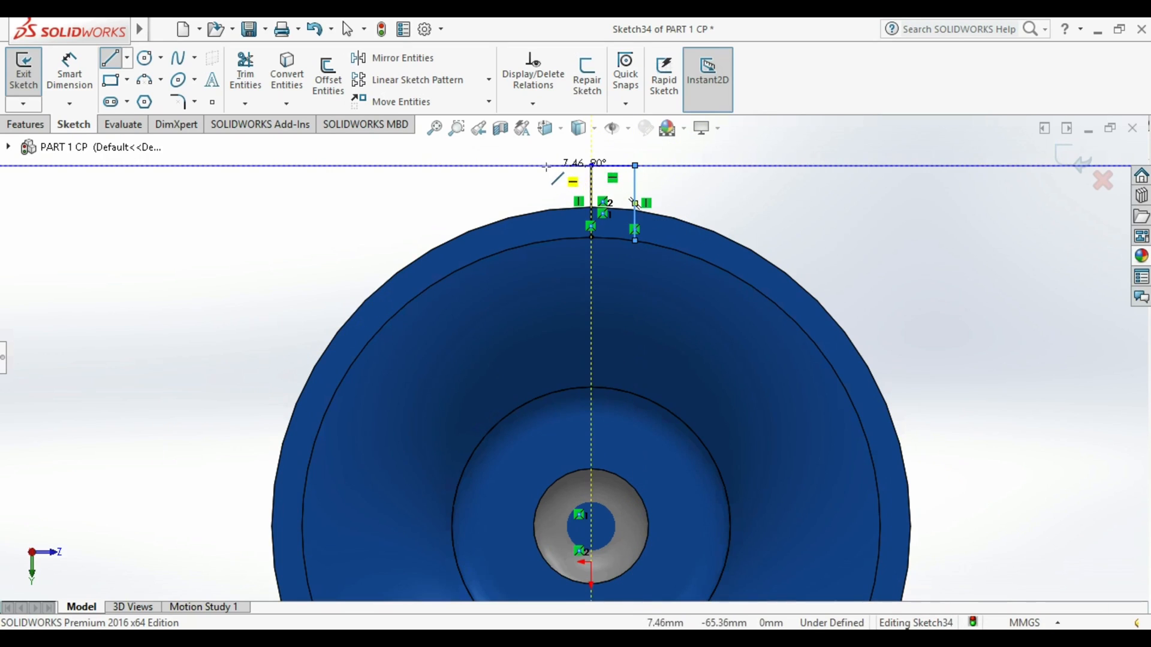
left_click(544, 166)
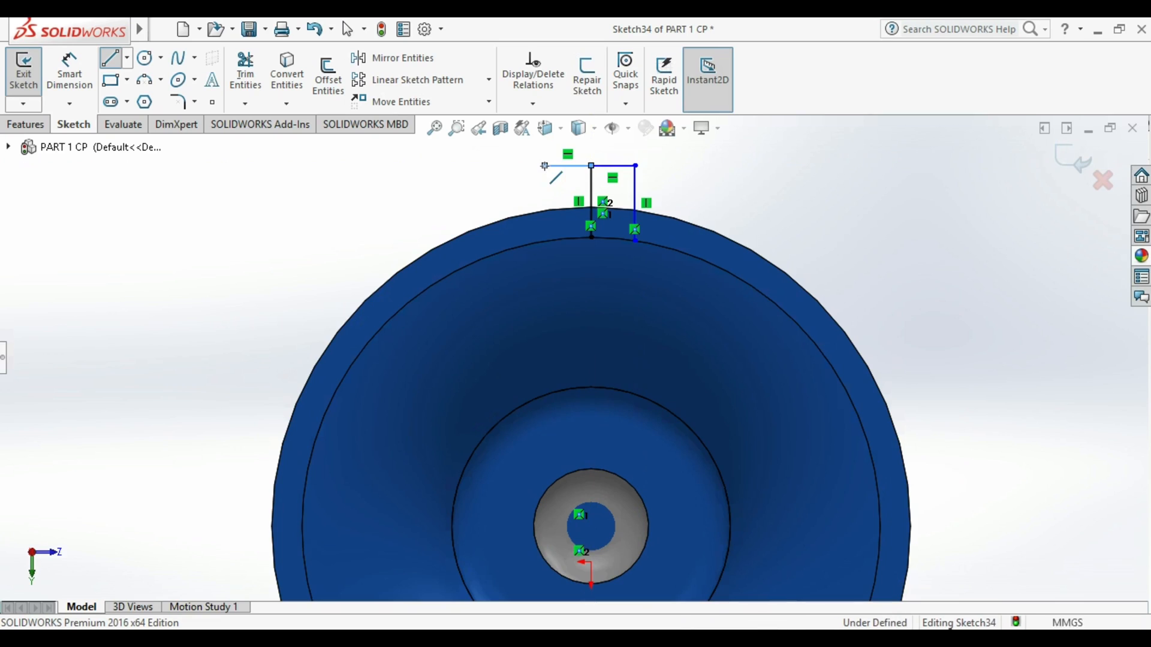
left_click(544, 240)
- Close the profile along the rim's inner circle with two lines joining the side lines' lower ends to the central line's lower end
scroll(590, 252, "up", 3)
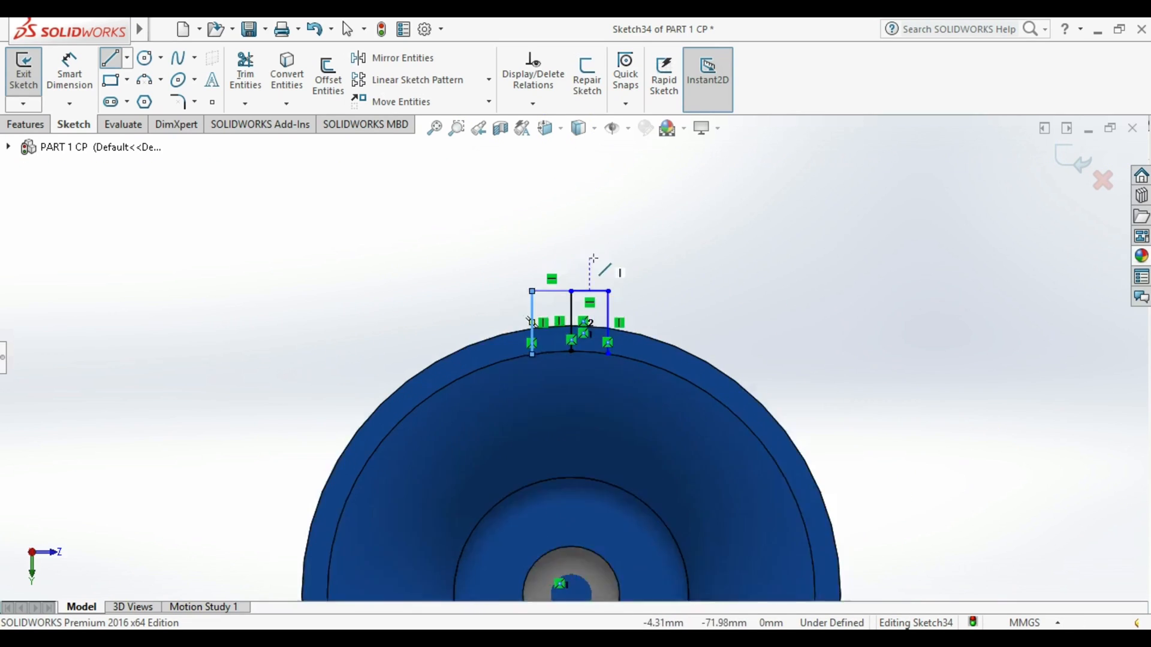
scroll(537, 428, "down", 6)
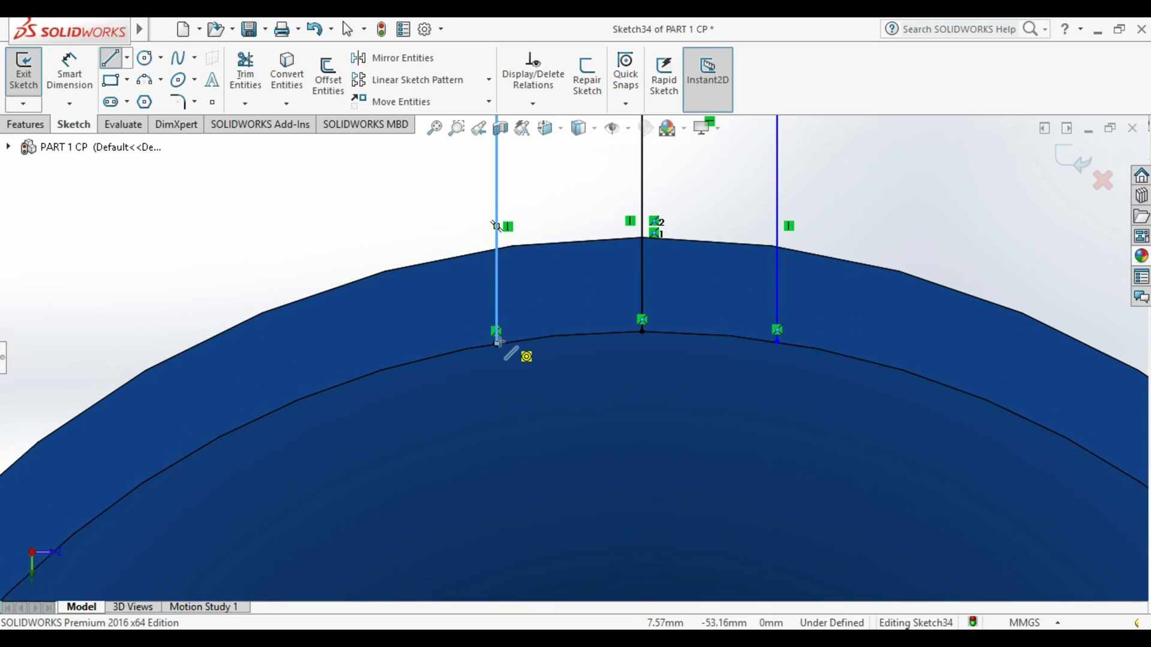
left_click(497, 342)
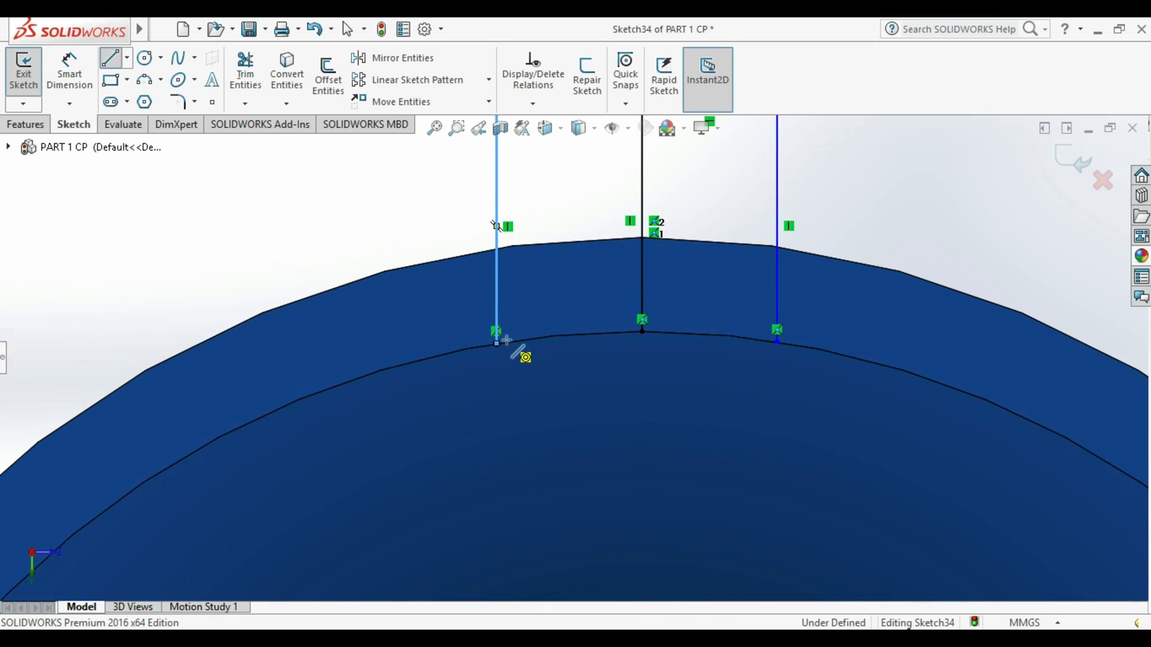
double_click(642, 332)
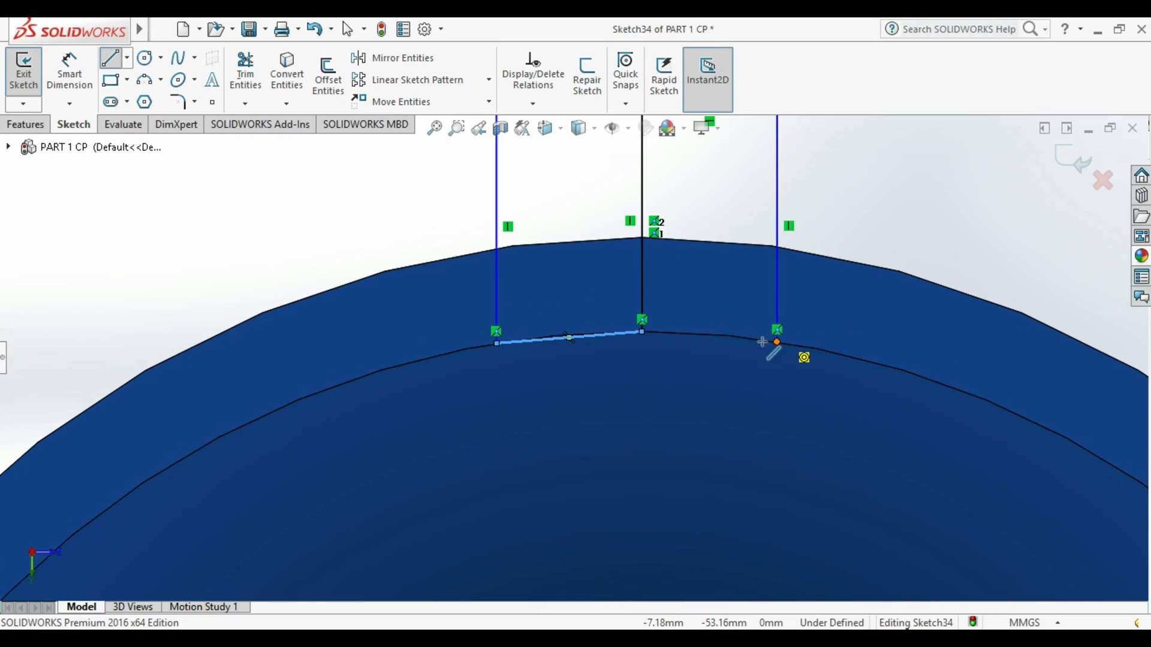
left_click(777, 341)
double_click(642, 331)
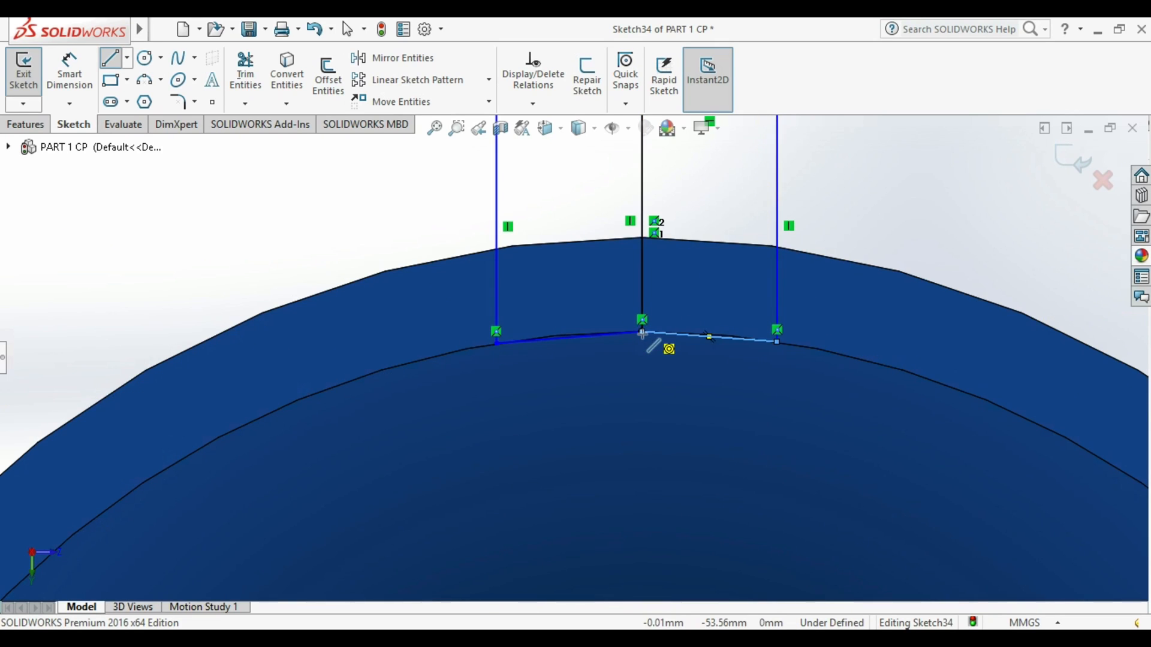
key("Escape")
scroll(566, 258, "up", 3)
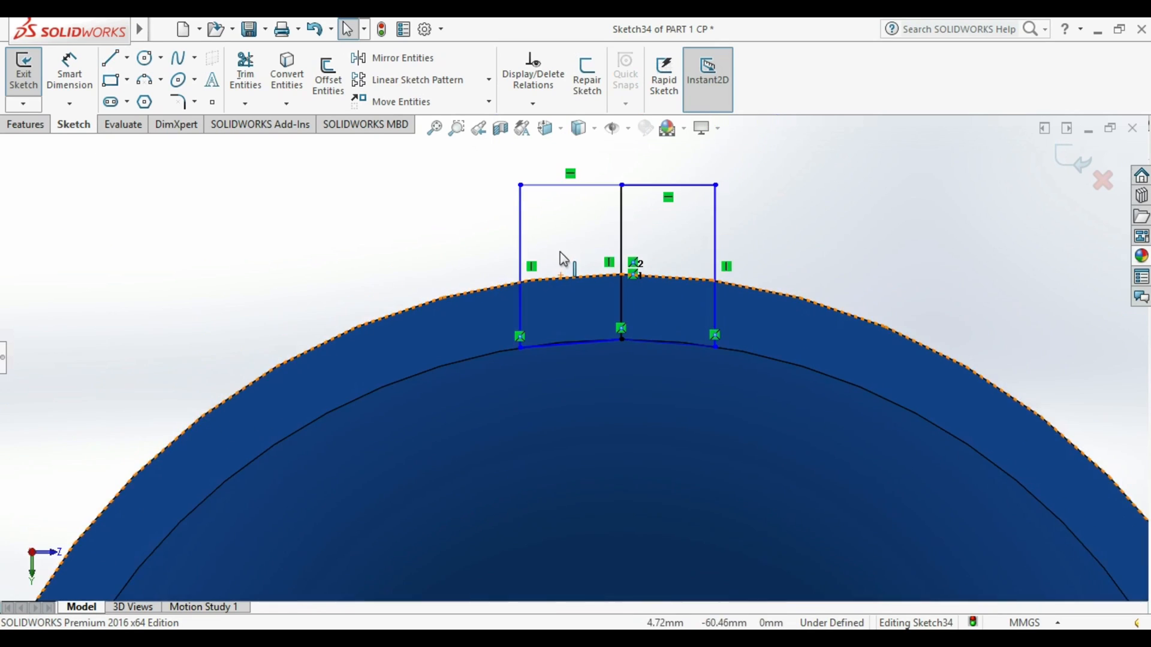
- Trim away the central vertical line inside the profile, keeping only its outer outline
left_click(246, 76)
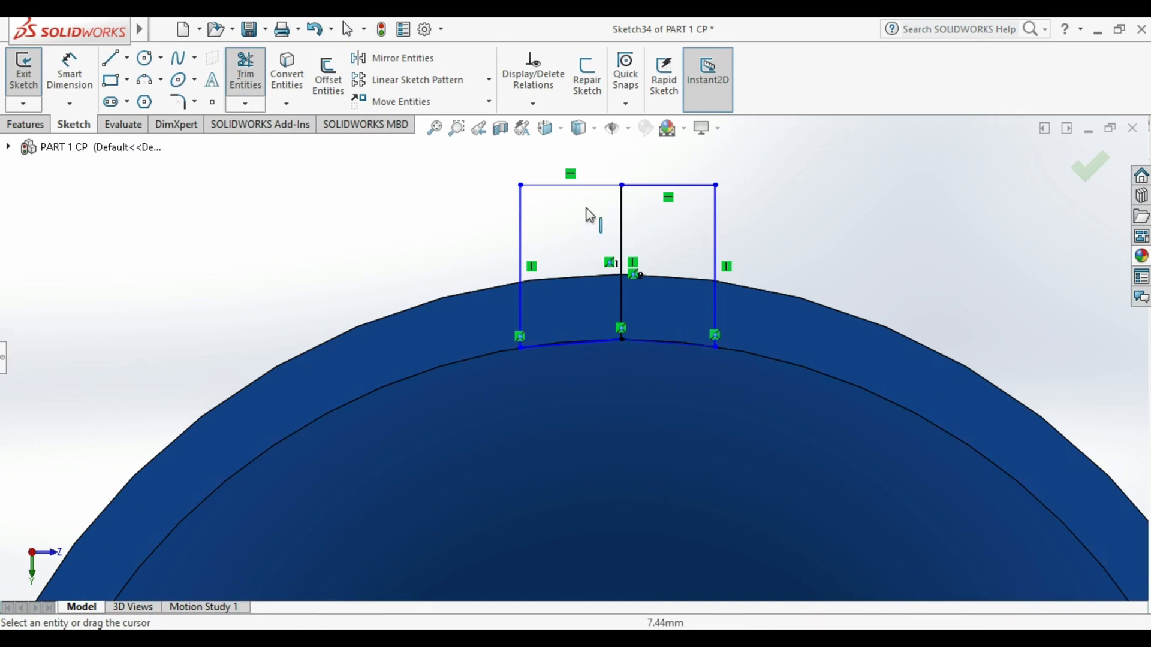
left_click_drag(643, 214, 564, 245)
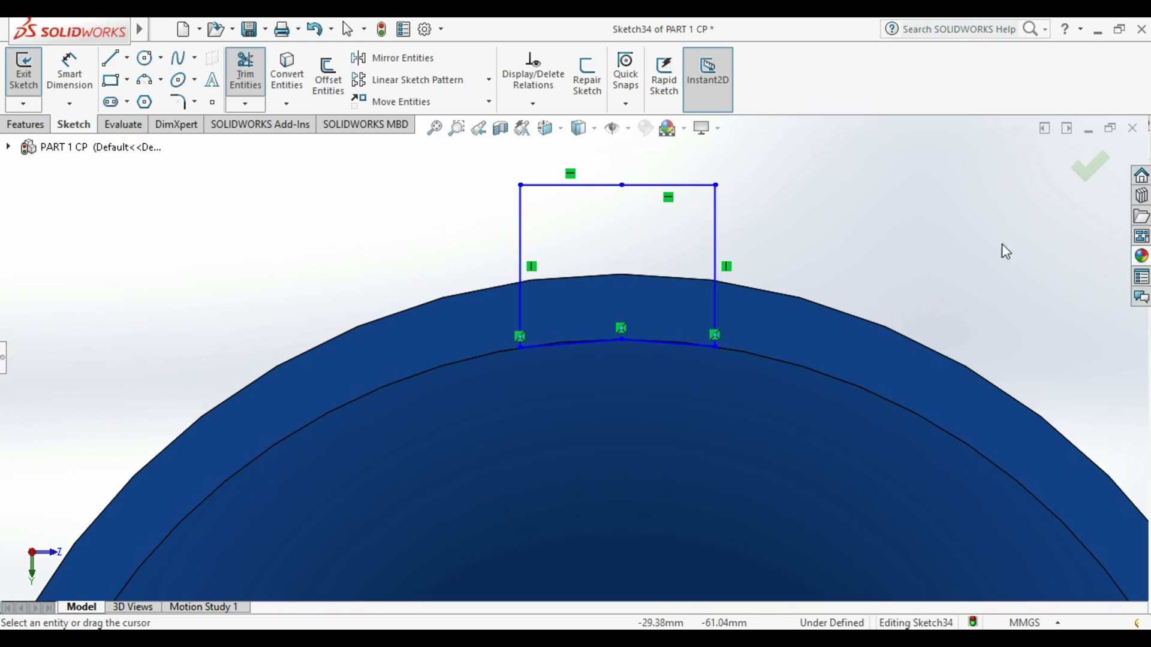
mouse_move(887, 224)
middle_mouse_down()
mouse_move(778, 265)
mouse_move(869, 211)
middle_mouse_up()
- Dimension the profile's two upper horizontal segments at 5 mm each
left_click(60, 79)
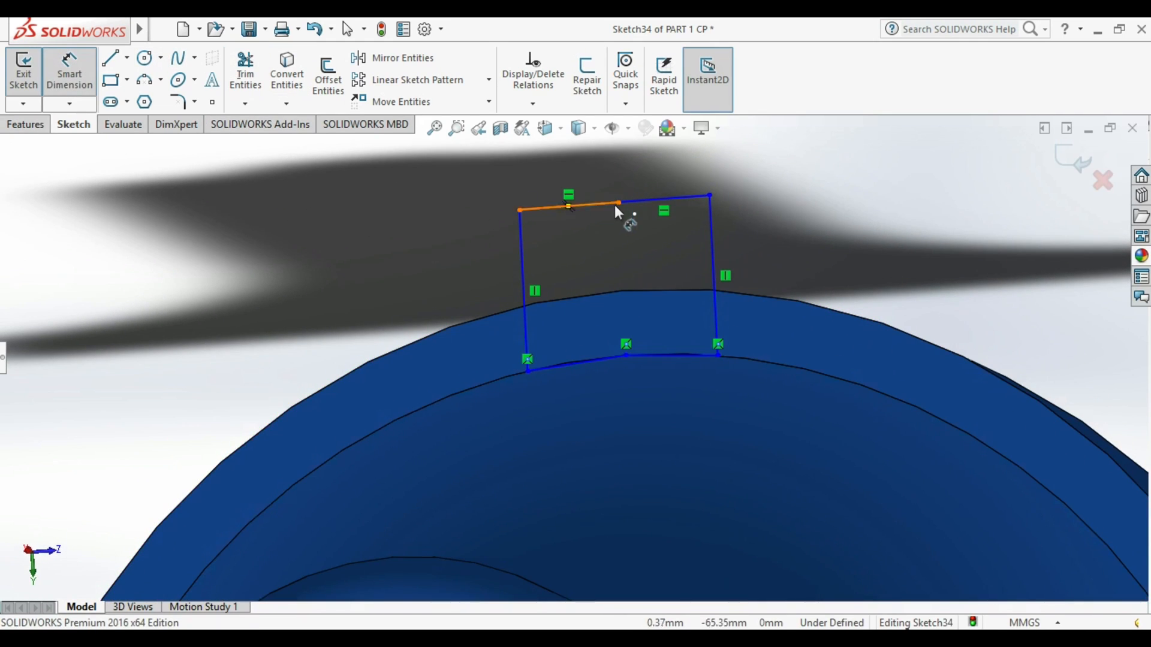
left_click(646, 200)
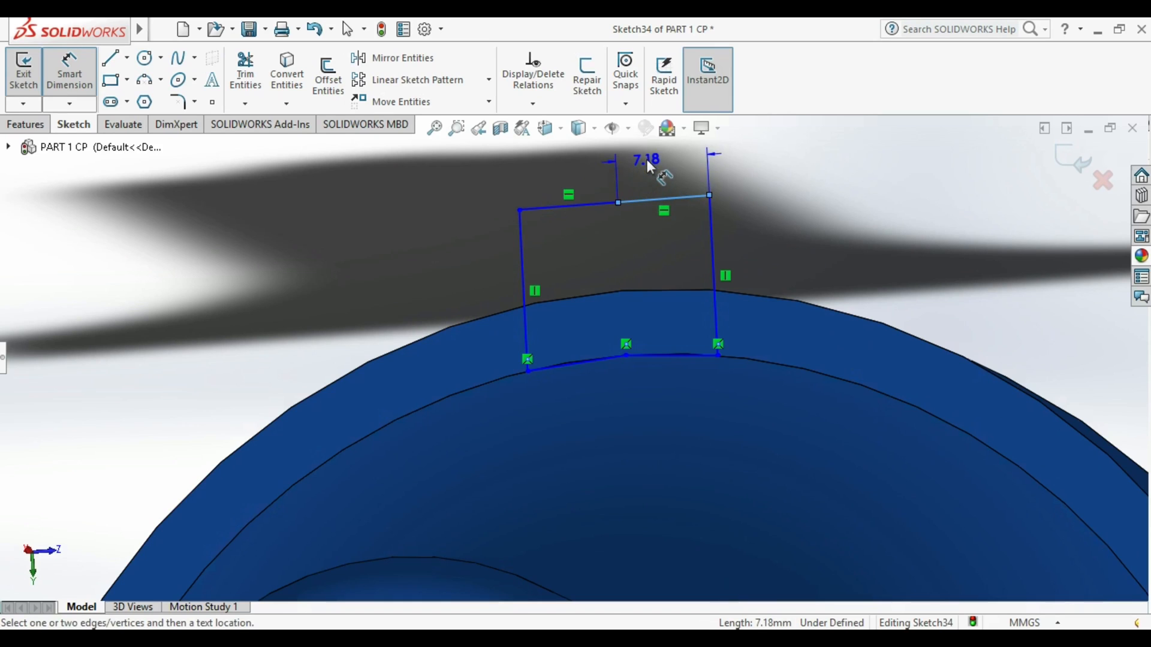
left_click(646, 160)
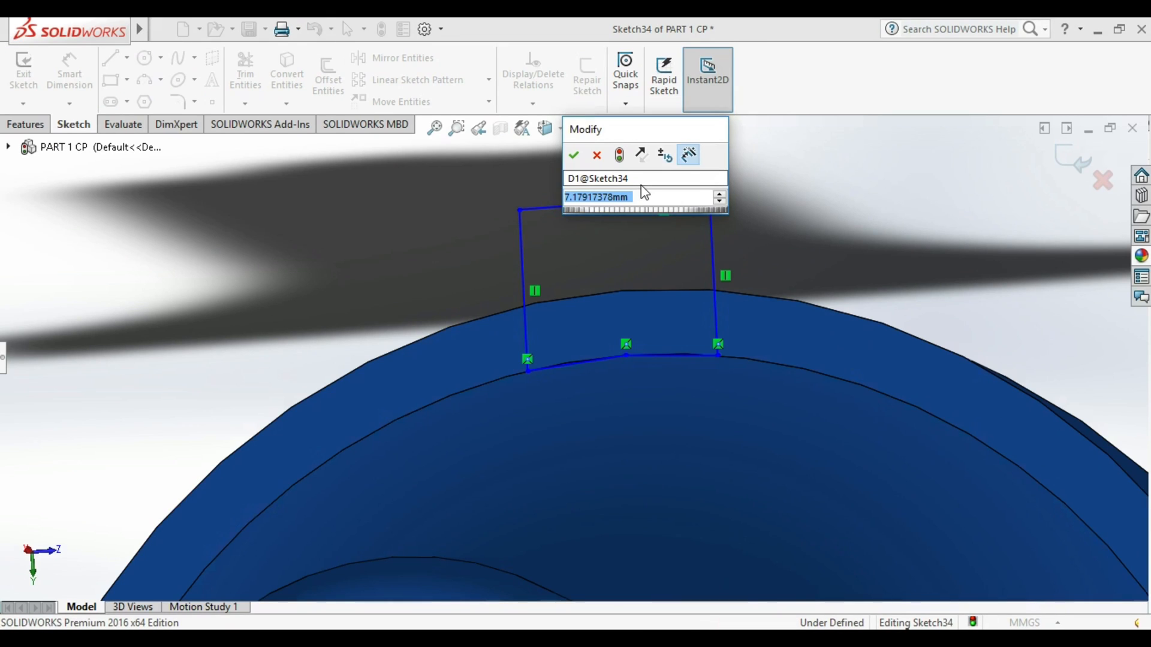
type("5")
key("Return")
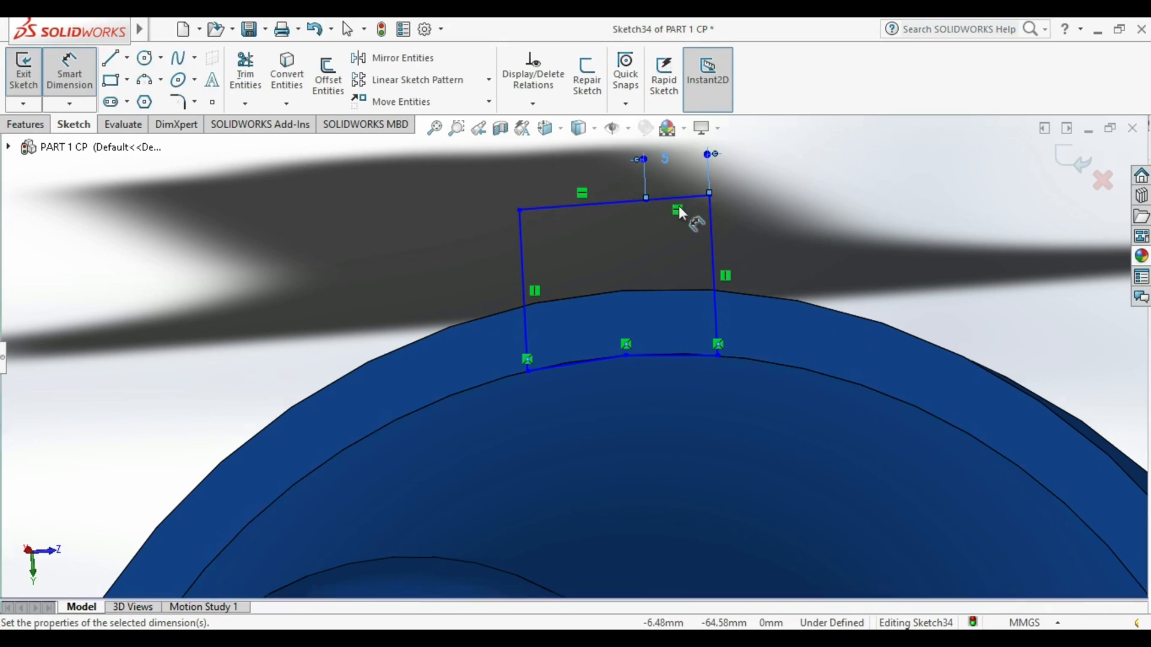
left_click(605, 203)
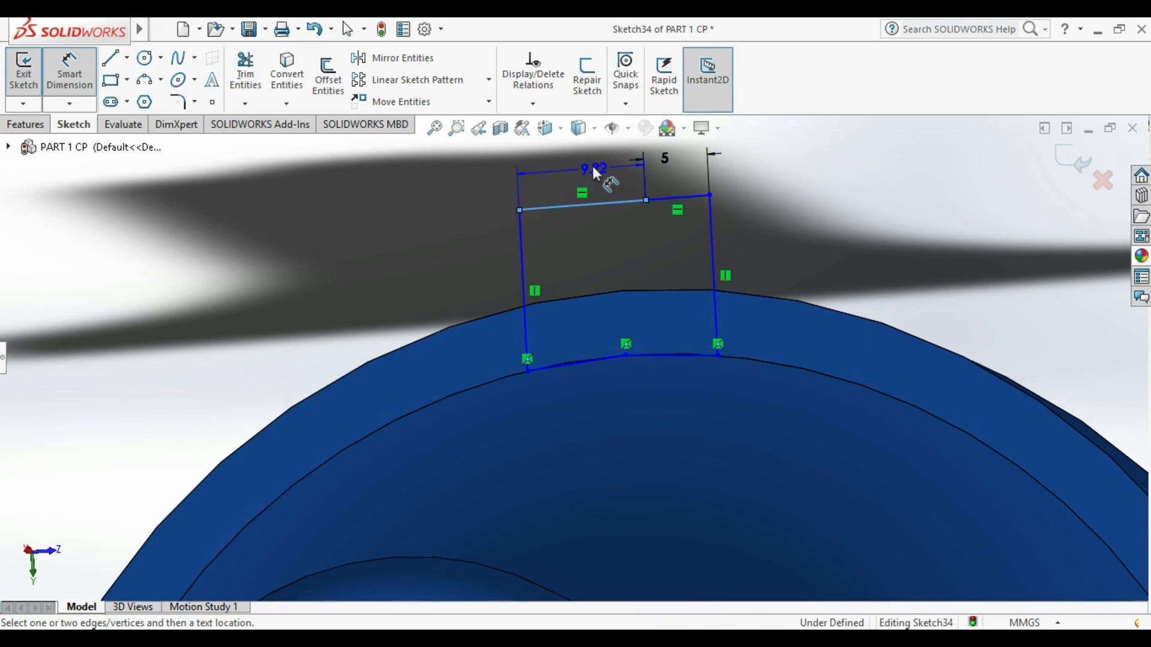
left_click(591, 163)
type("5")
key("Return")
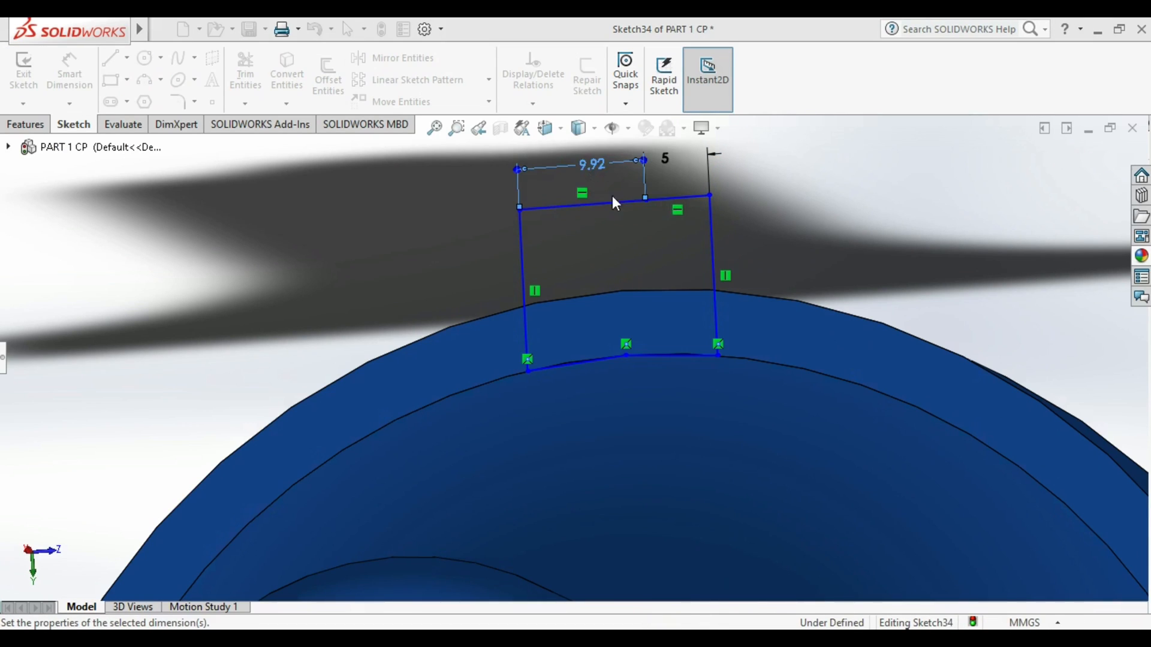
- Dimension the profile's right-hand vertical side at 10 mm
left_click(652, 253)
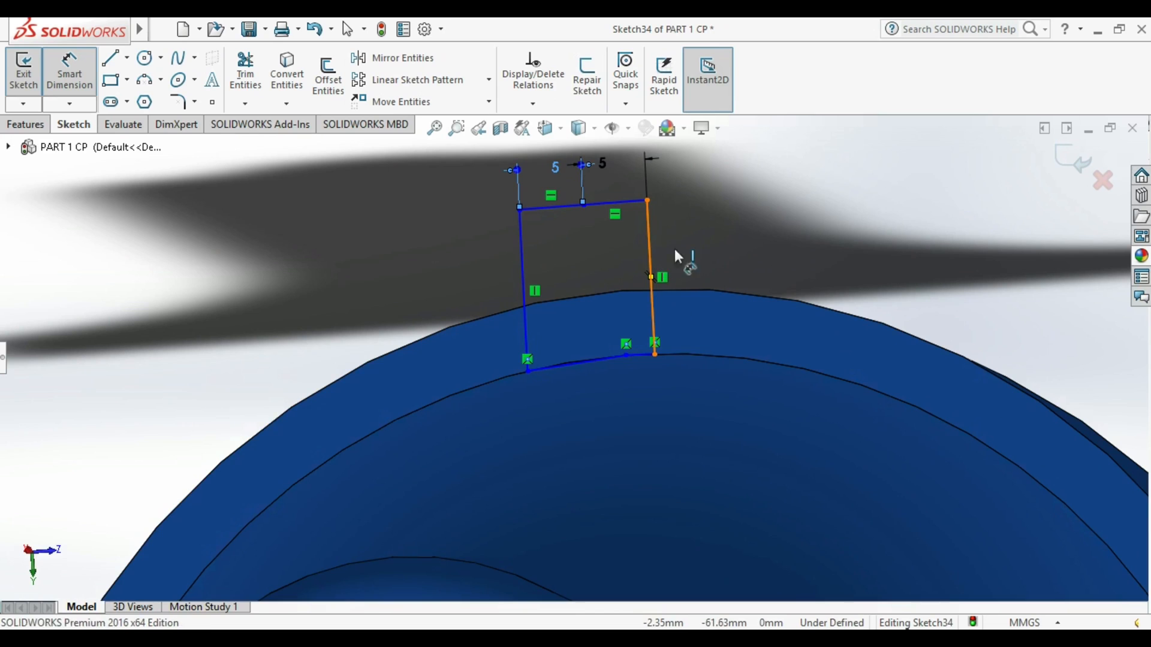
left_click(695, 247)
type("10")
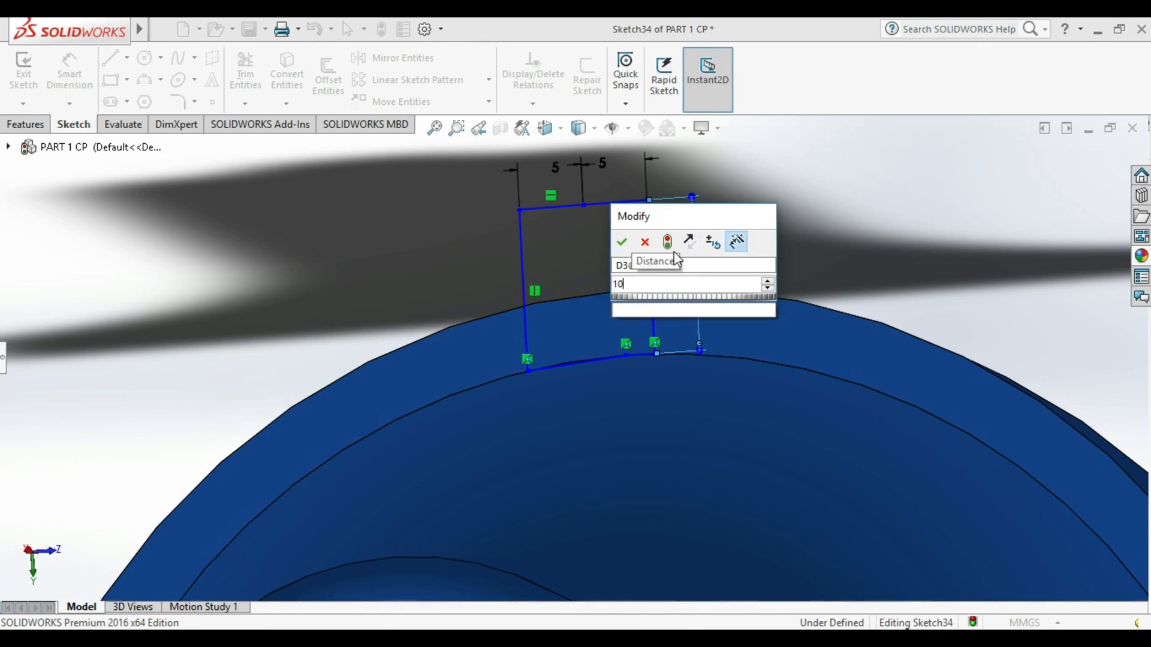
key("Return")
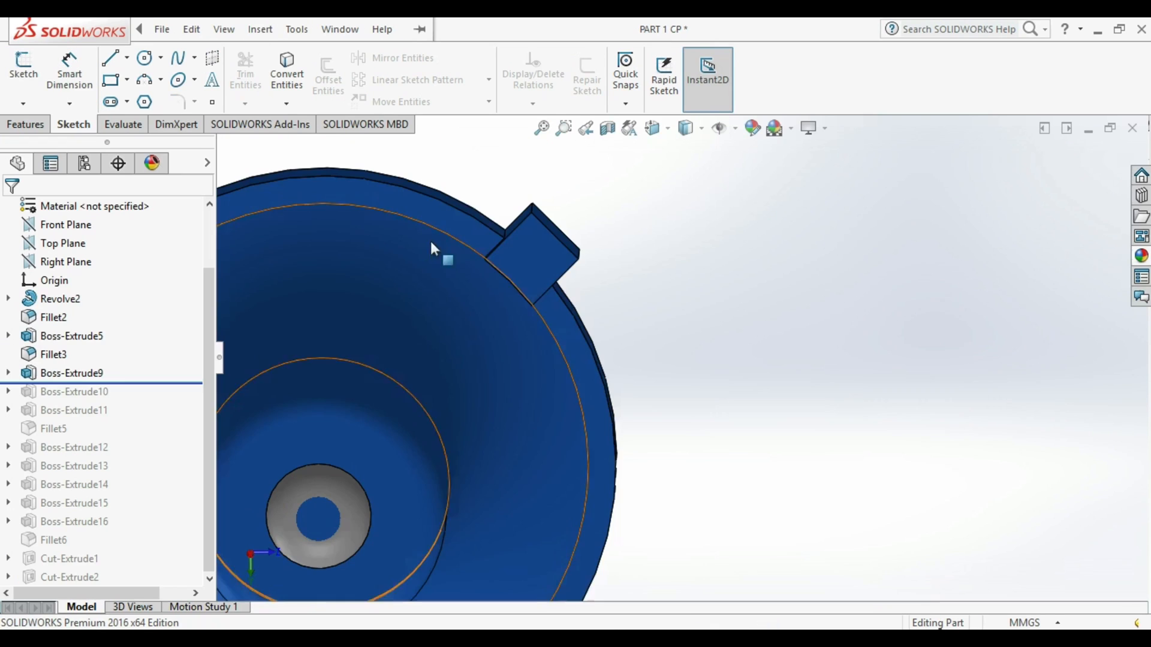
- Examine the extruded rectangular tooth on the flange's rim from the side and from the shaft's end
scroll(555, 290, "down", 1)
middle_click_drag(645, 308, 539, 254)
left_click(24, 124)
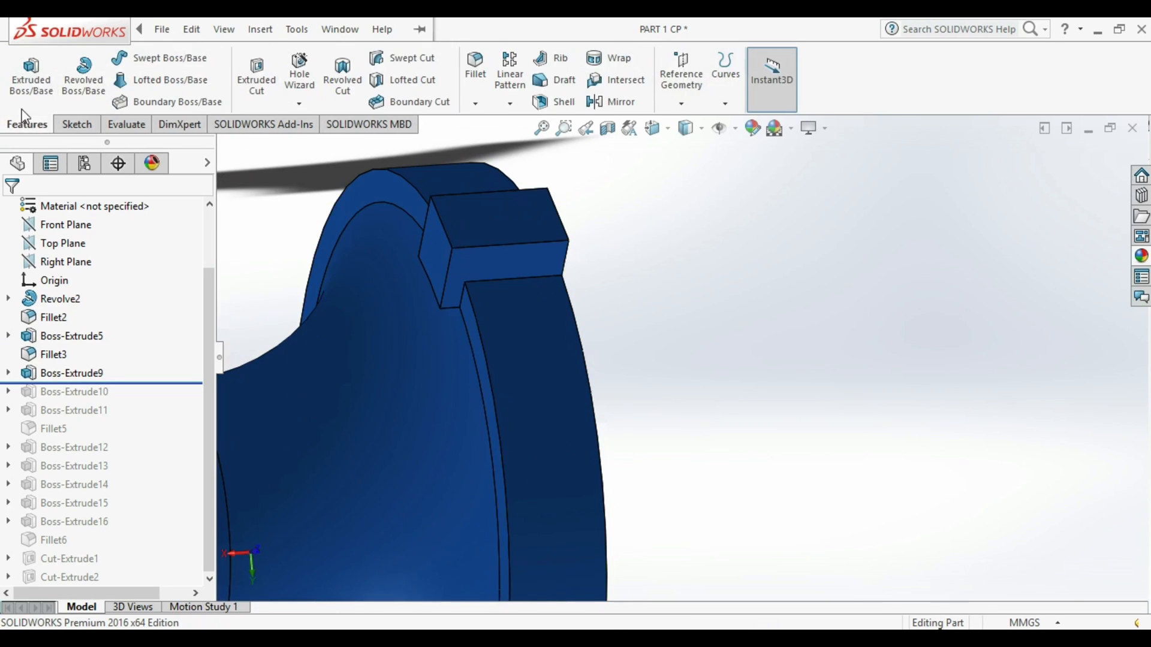
left_click(219, 359)
middle_click_drag(217, 366, 681, 249)
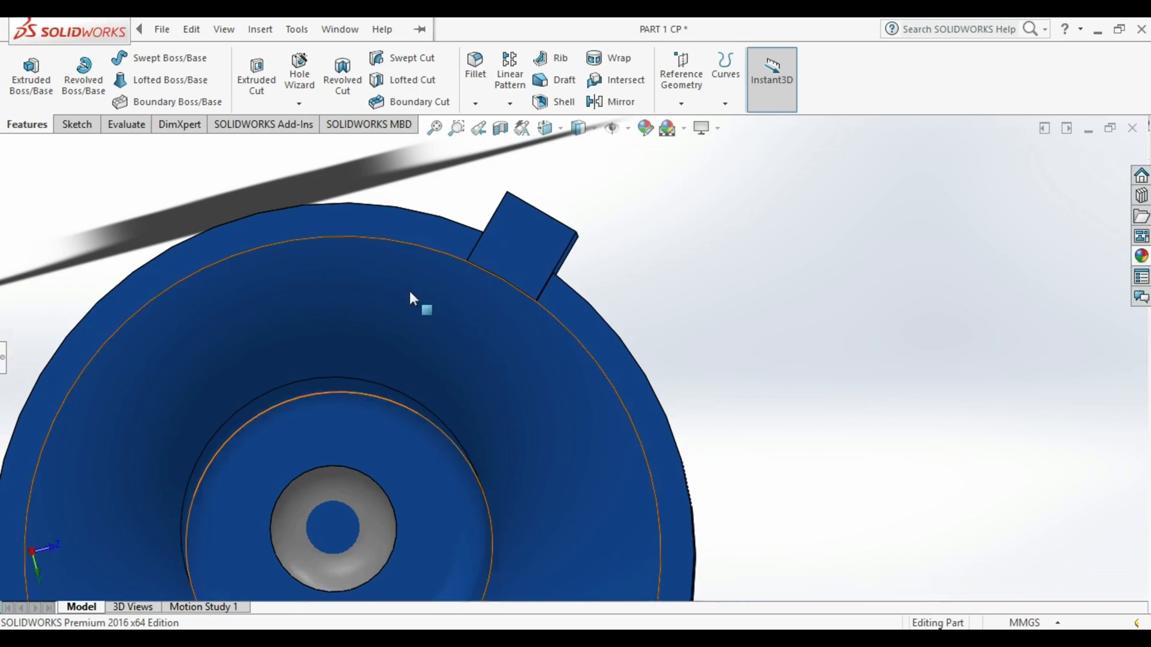
scroll(593, 282, "down", 2)
middle_click_drag(584, 279, 603, 259)
scroll(602, 282, "up", 2)
scroll(590, 297, "down", 4)
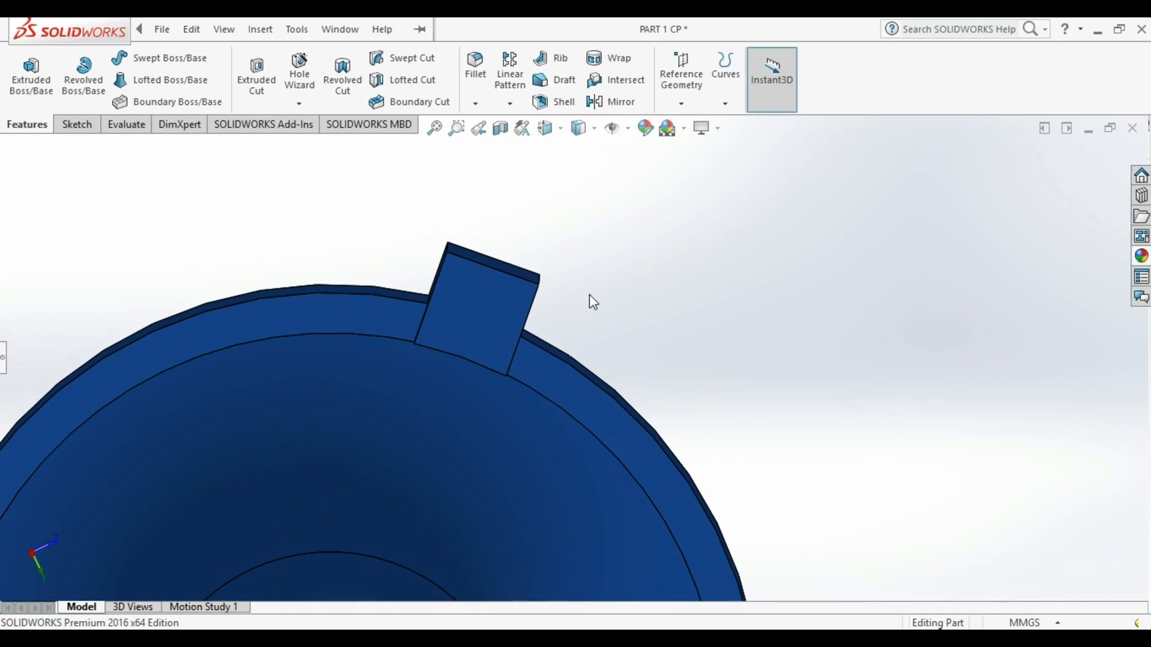
- Try to repeat the rectangular tooth around the flange with a Circular Pattern, picking the tooth's face as the feature reference
left_click(77, 124)
left_click(124, 124)
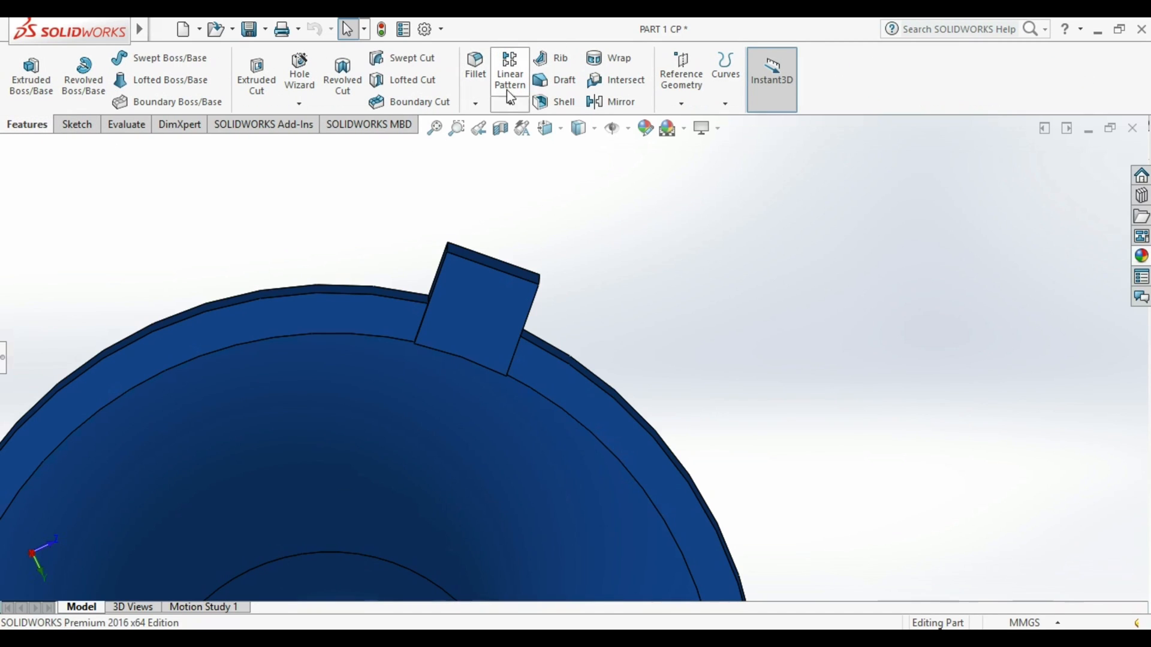
left_click(513, 105)
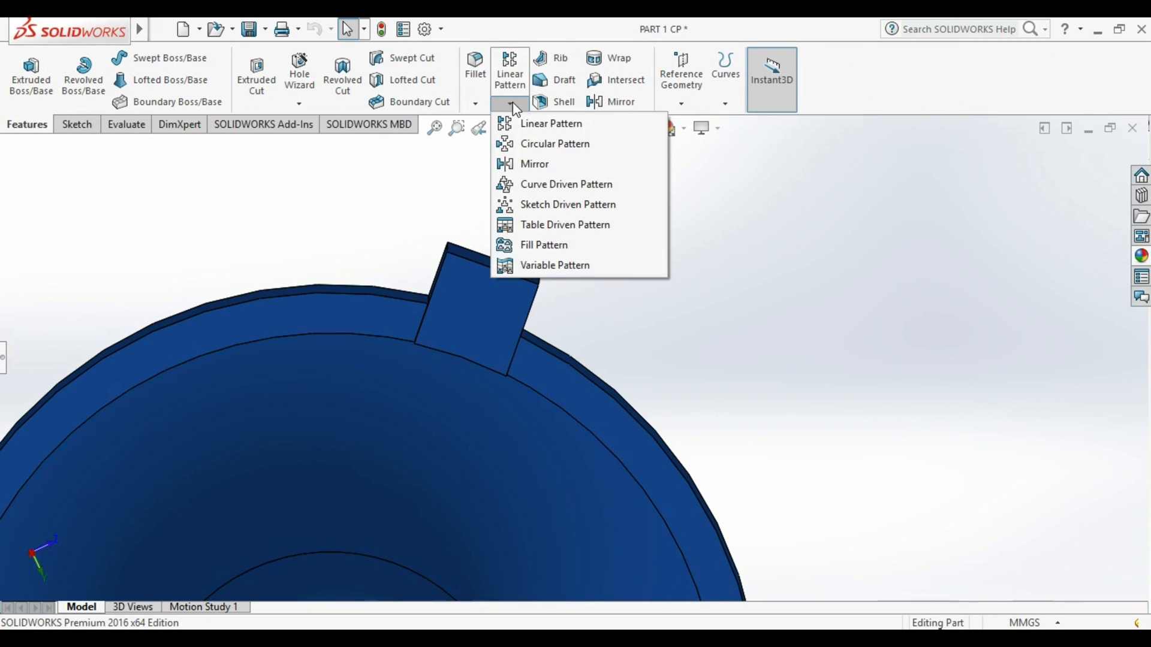
left_click(547, 147)
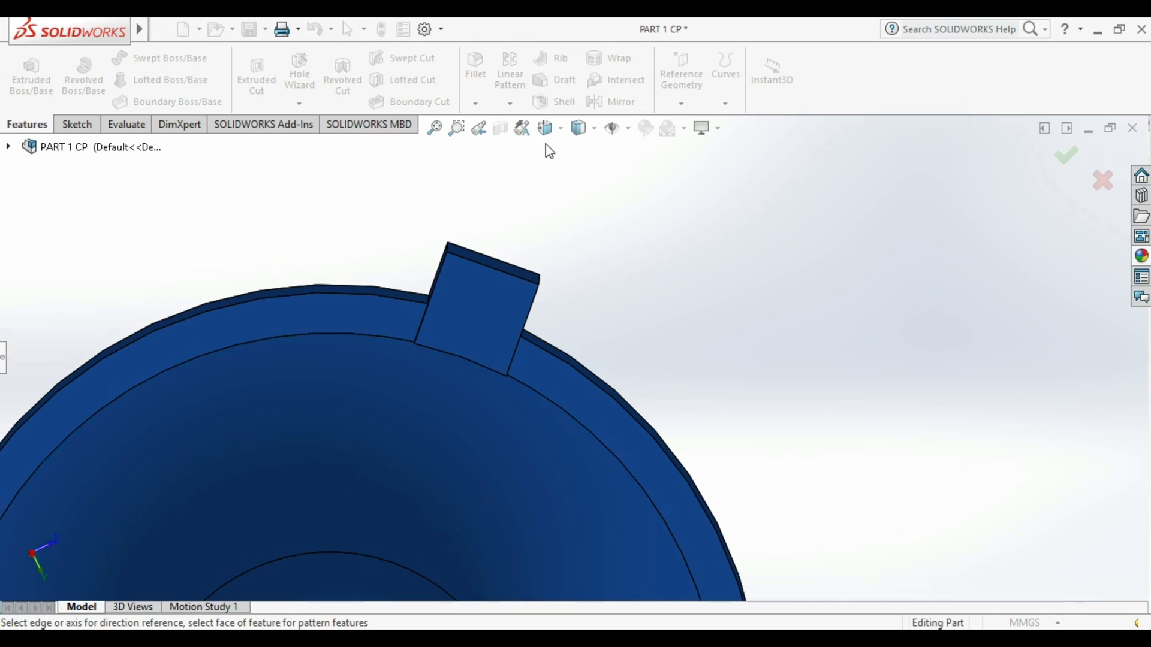
left_click(494, 314)
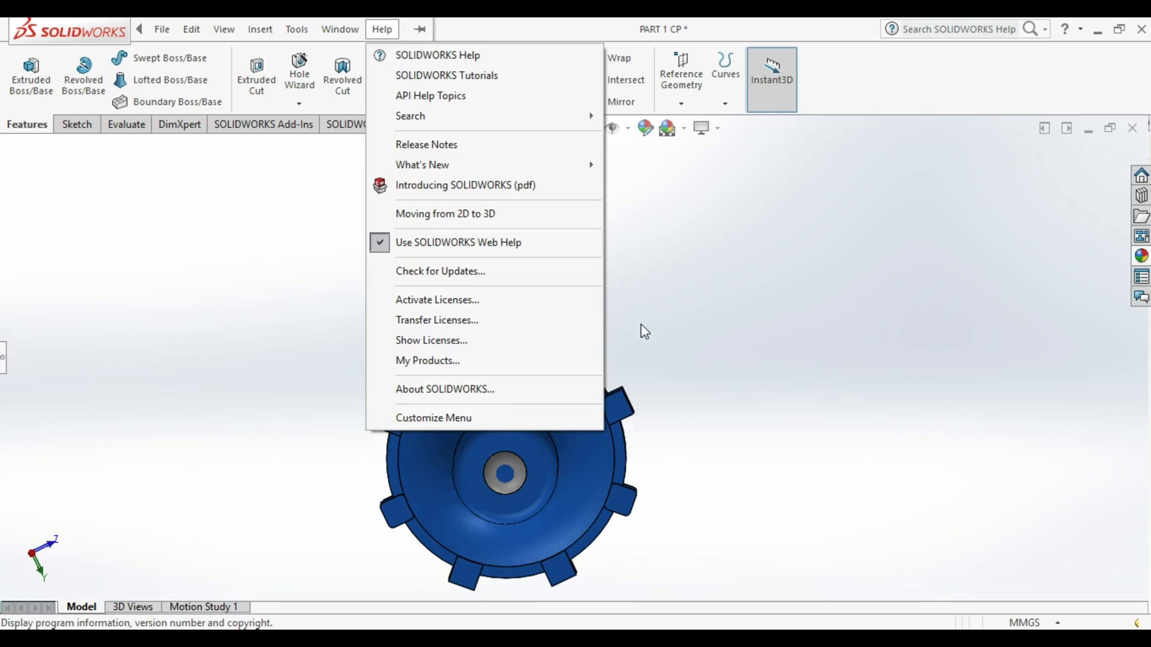
- Examine the ring of teeth around the flange, finishing with a square side view of the part with the shaft upright
left_click(673, 319)
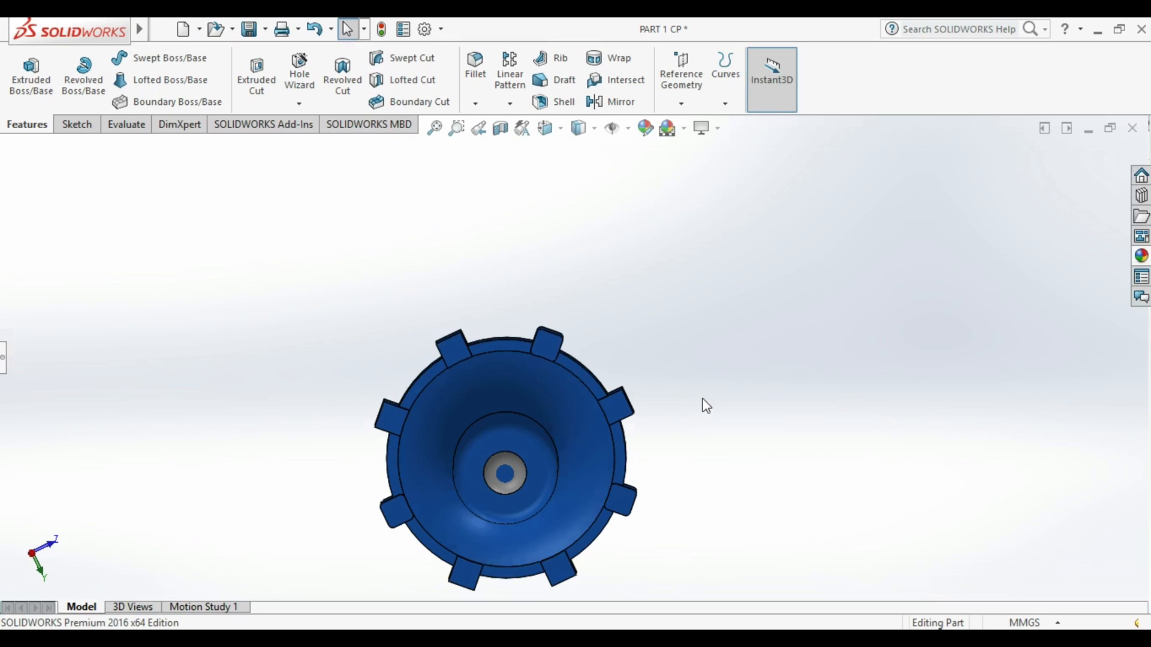
middle_click_drag(705, 405, 709, 319)
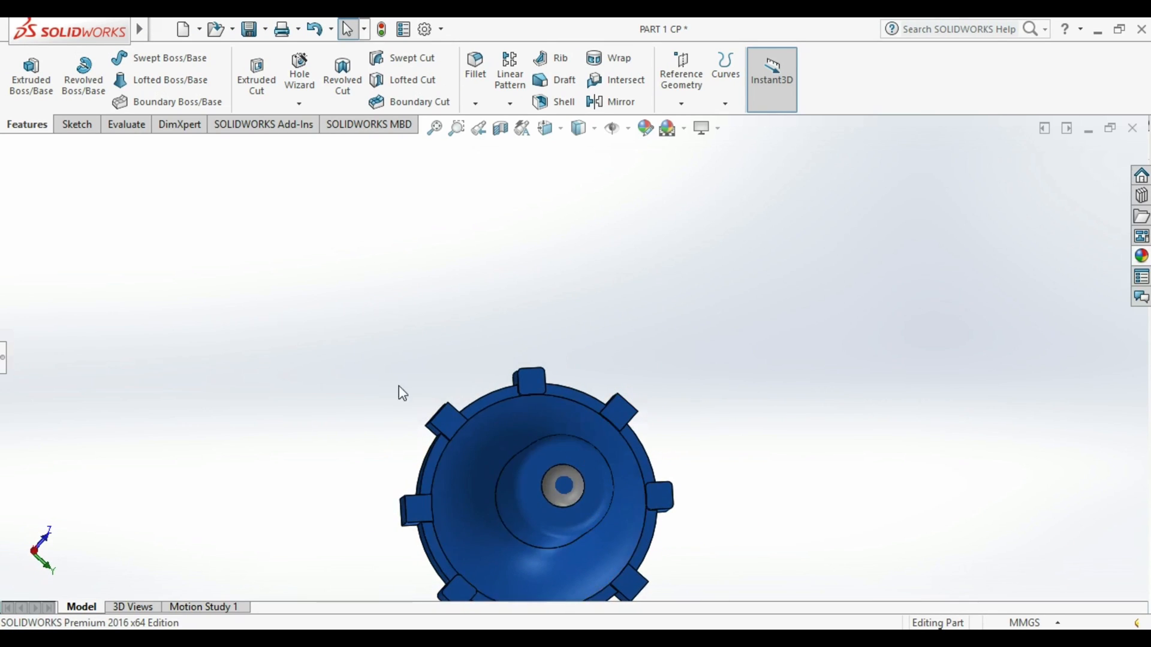
scroll(596, 477, "up", 3)
scroll(604, 384, "down", 6)
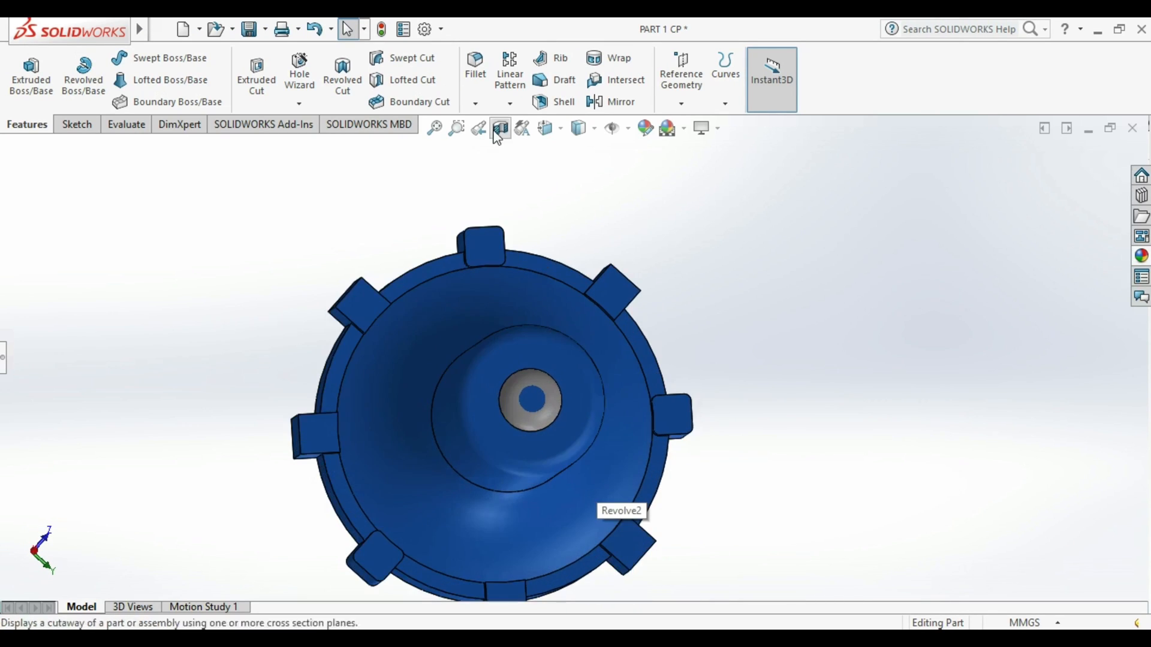
left_click(545, 128)
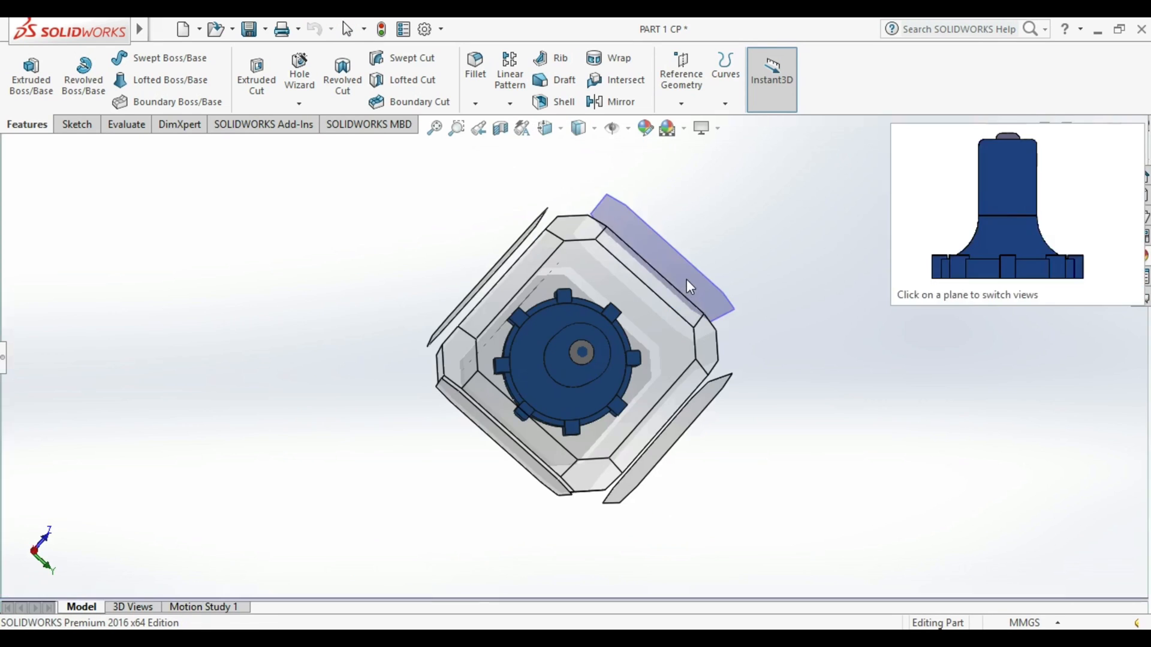
left_click(686, 279)
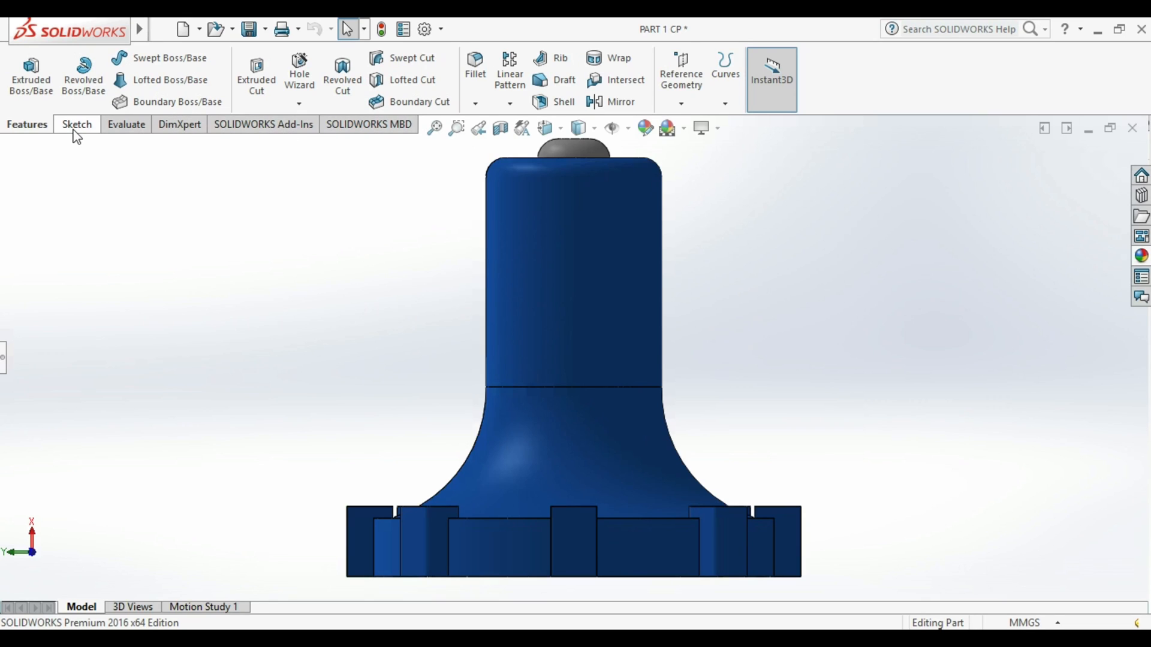
- Fillet a vertical outer edge of the tooth at the front of the flange
left_click(479, 70)
mouse_move(628, 507)
middle_mouse_down()
mouse_move(630, 477)
mouse_move(634, 497)
middle_mouse_up()
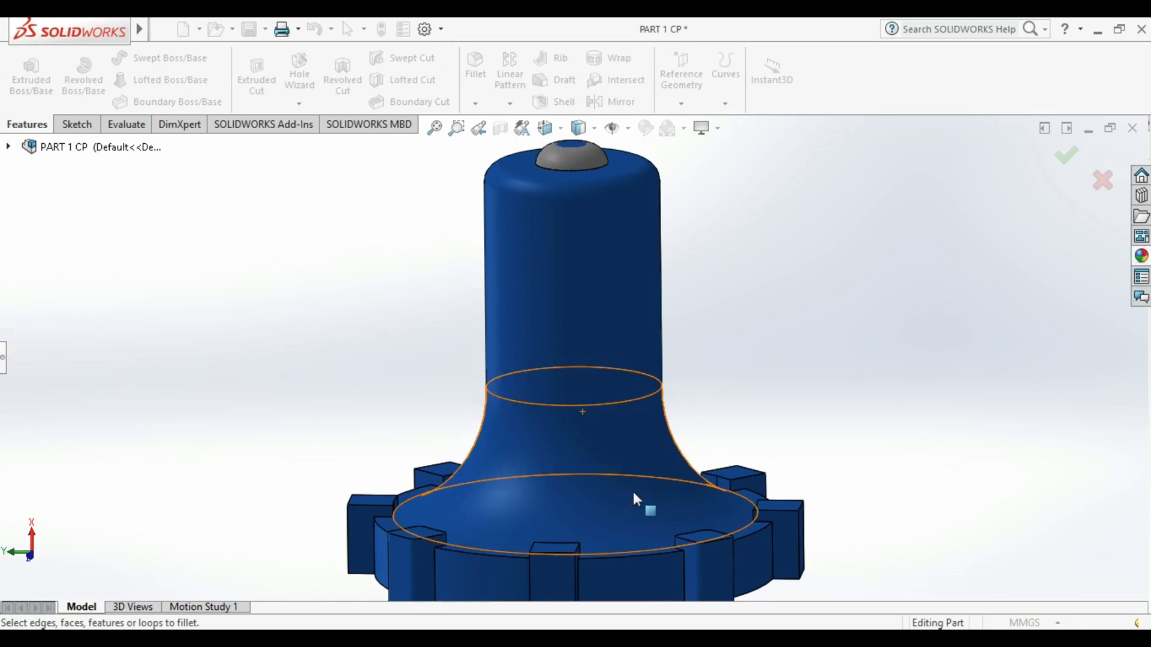
left_click(574, 560)
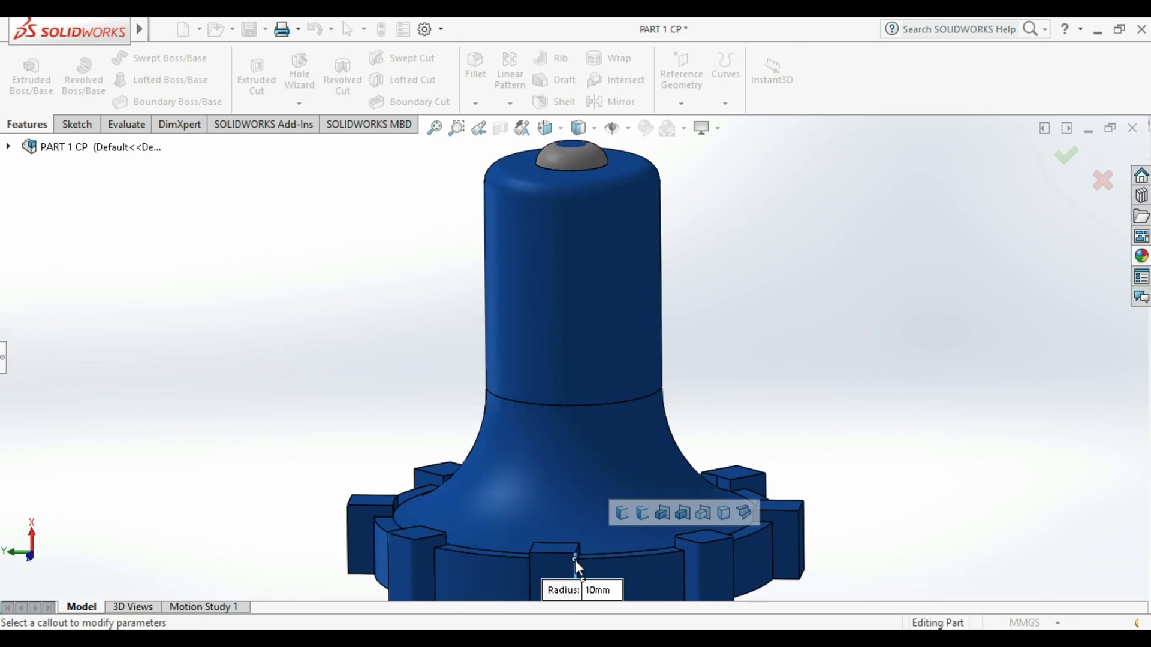
- Fillet the outer vertical edges of the flange tooth that still has square corners with a 2 mm radius
scroll(563, 401, "down", 1)
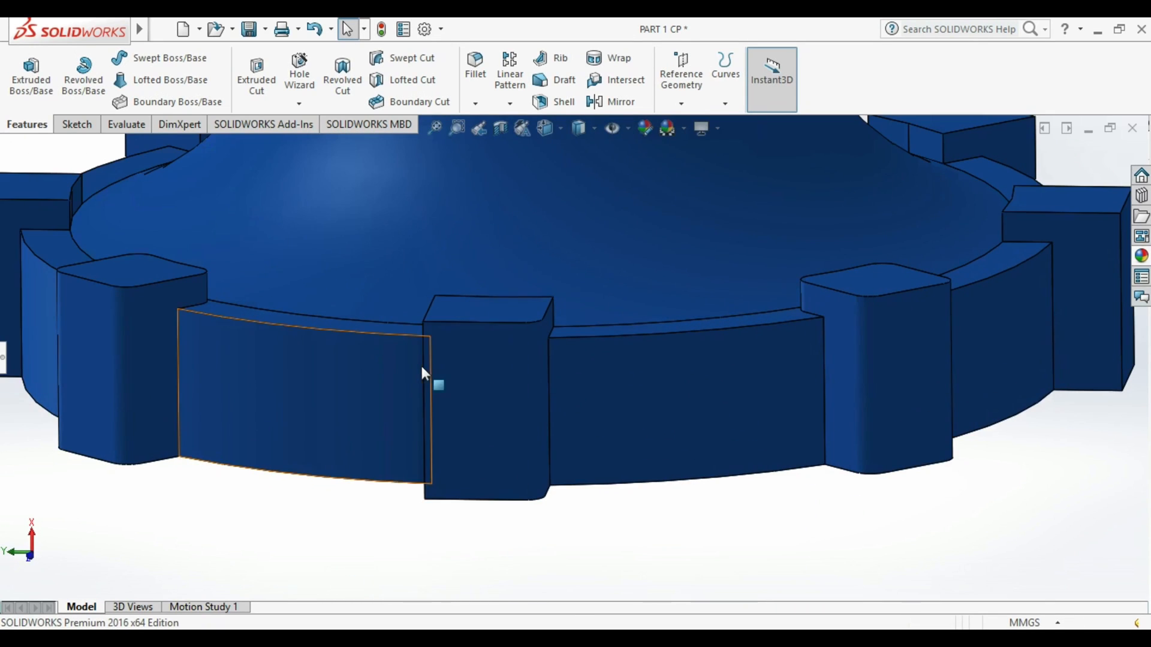
mouse_move(444, 378)
middle_mouse_down()
mouse_move(501, 360)
mouse_move(430, 375)
middle_mouse_up()
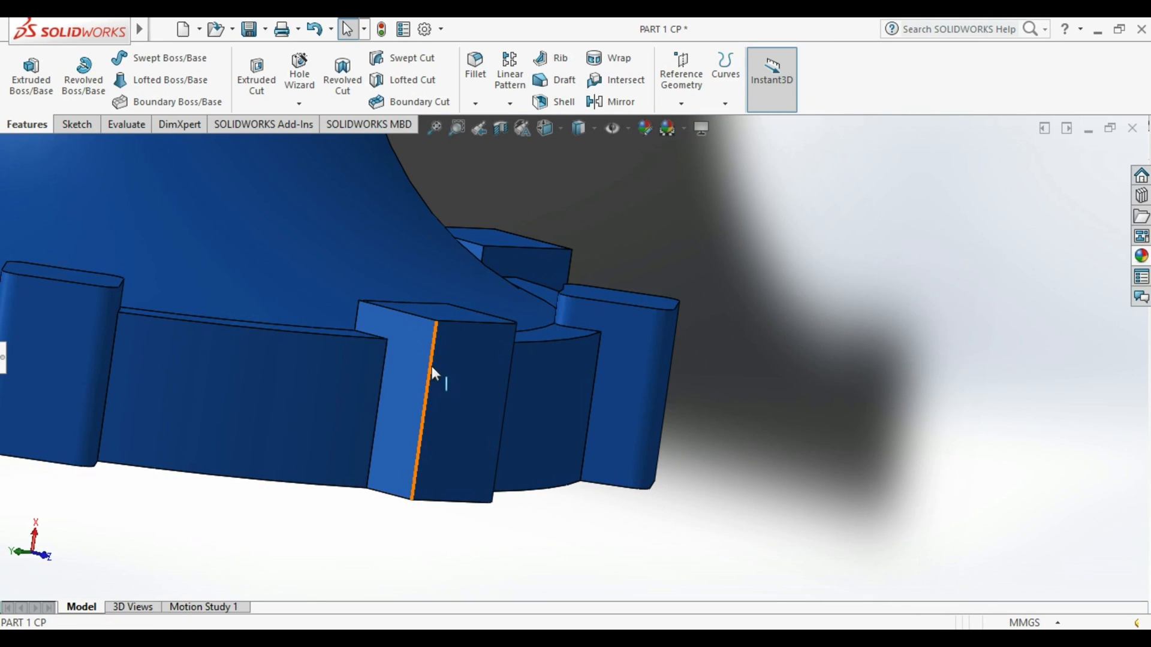
left_click(431, 367)
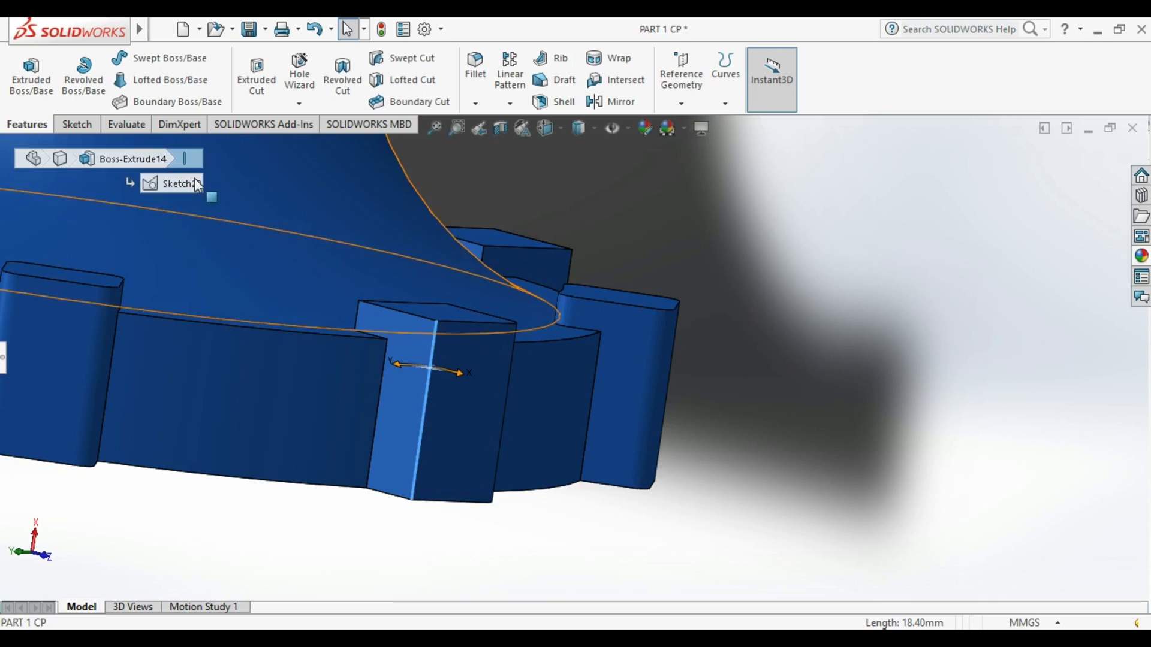
left_click(473, 89)
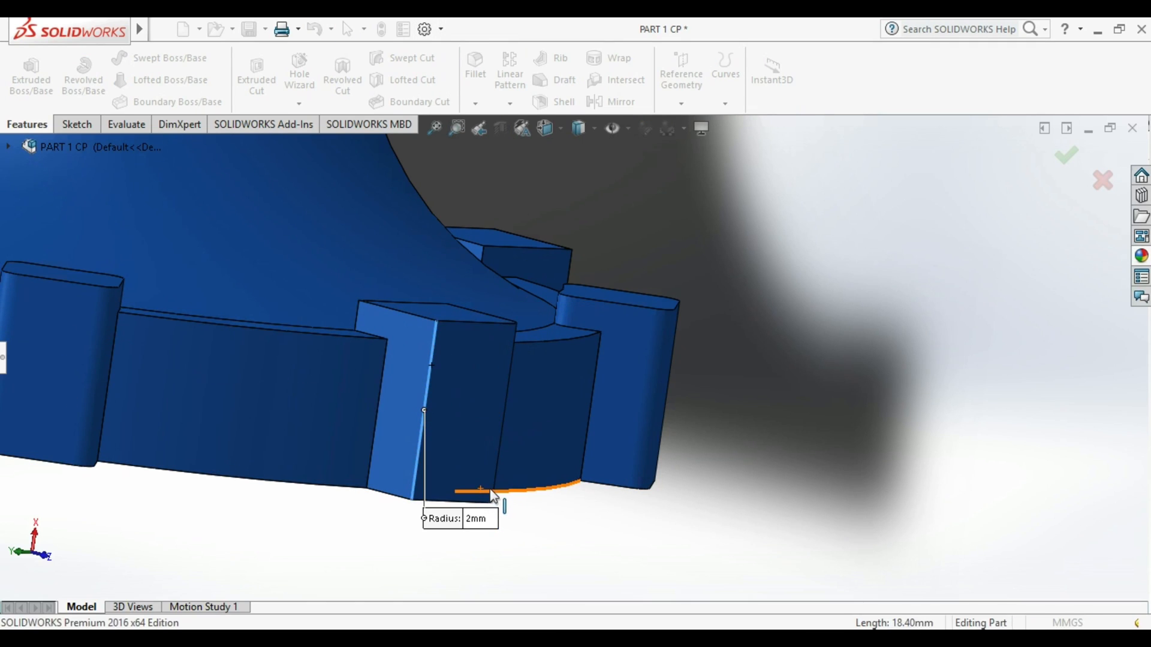
key("Return")
- Fillet one inner corner edge of the same tooth, where it rises above the flange, with a 2 mm radius
middle_click_drag(521, 317, 513, 449)
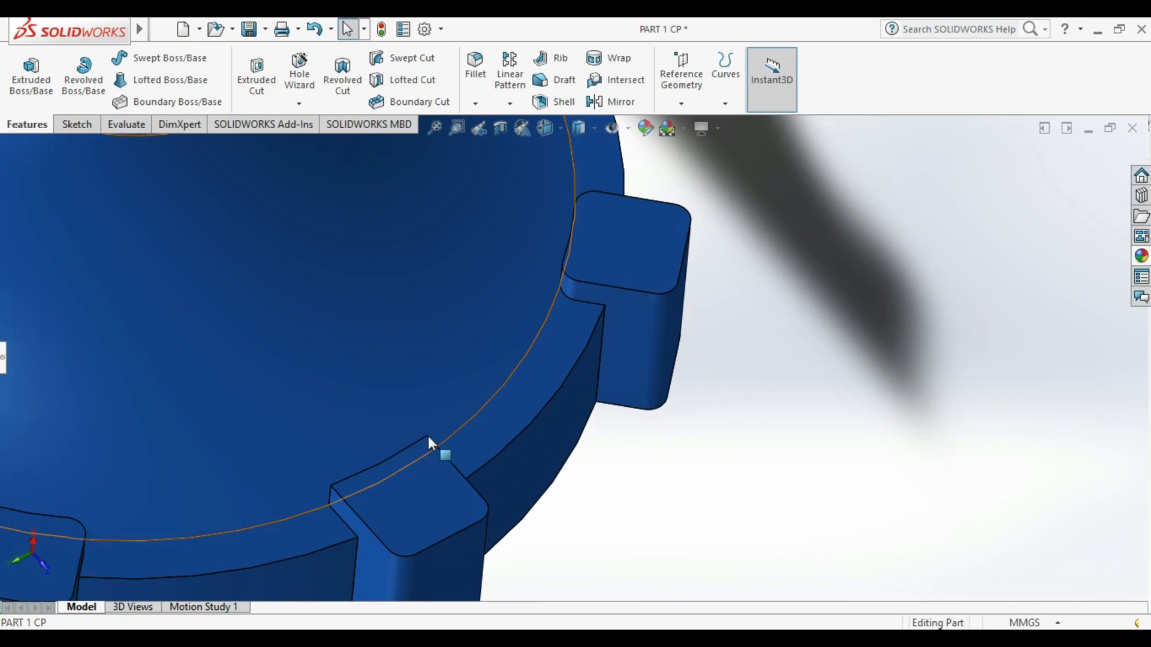
mouse_move(441, 452)
middle_mouse_down()
mouse_move(488, 433)
mouse_move(434, 465)
middle_mouse_up()
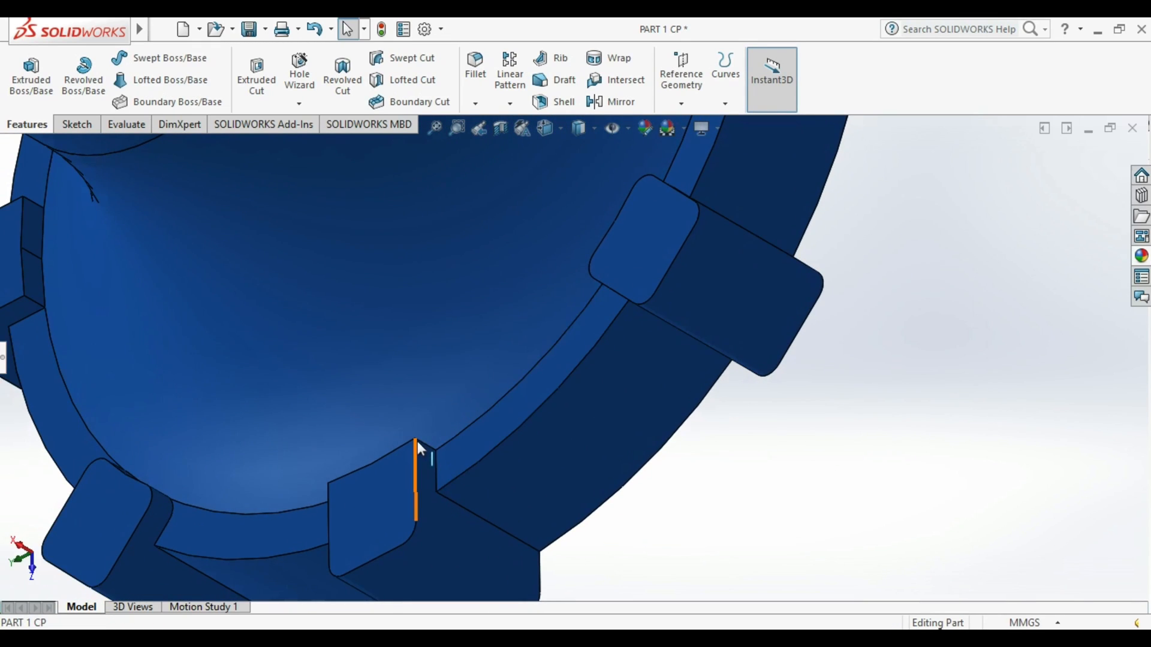
left_click(417, 455)
left_click(475, 69)
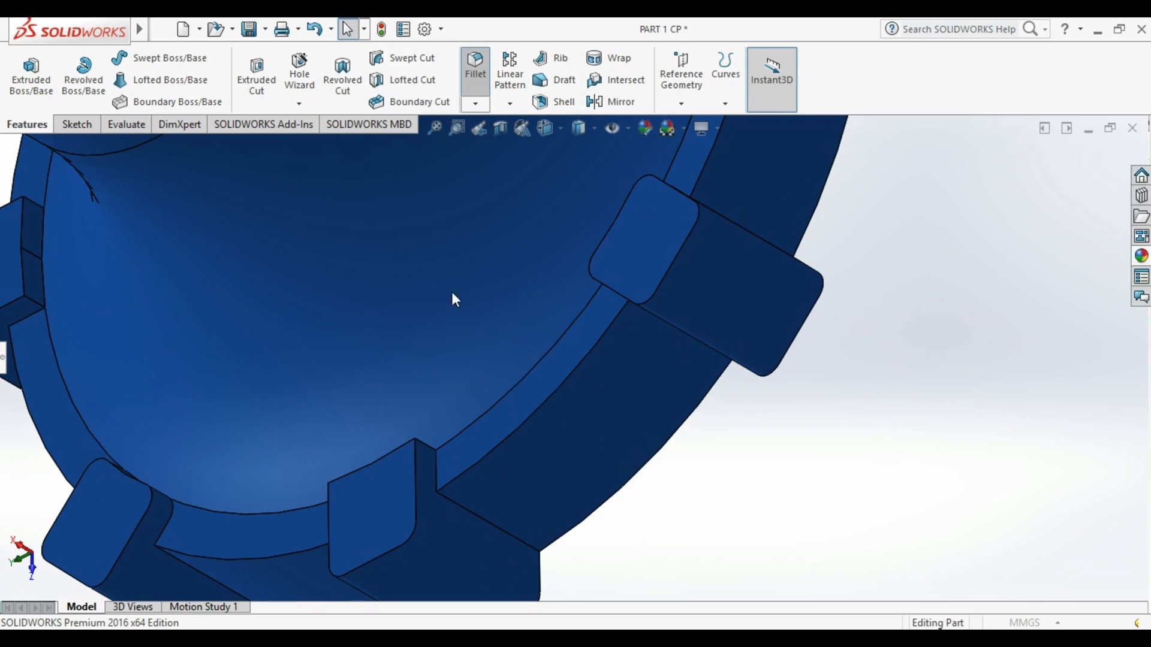
left_click(425, 443)
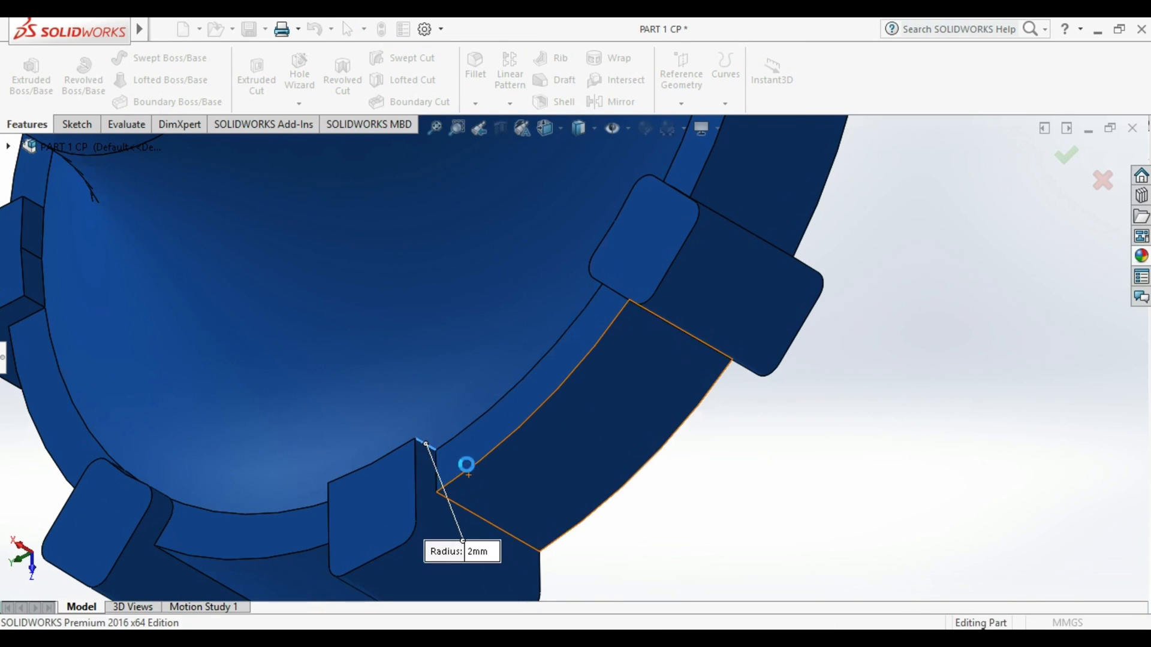
key("Return")
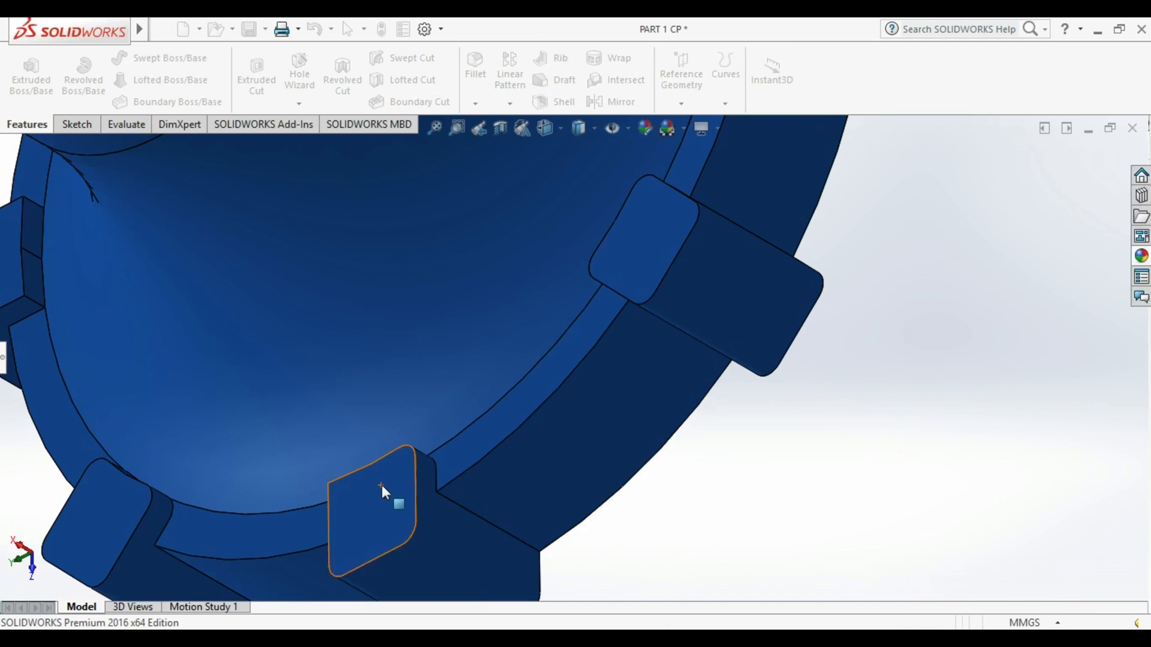
- Fillet the remaining inner corner edge of that tooth with a 2 mm radius
middle_click_drag(362, 472, 485, 268)
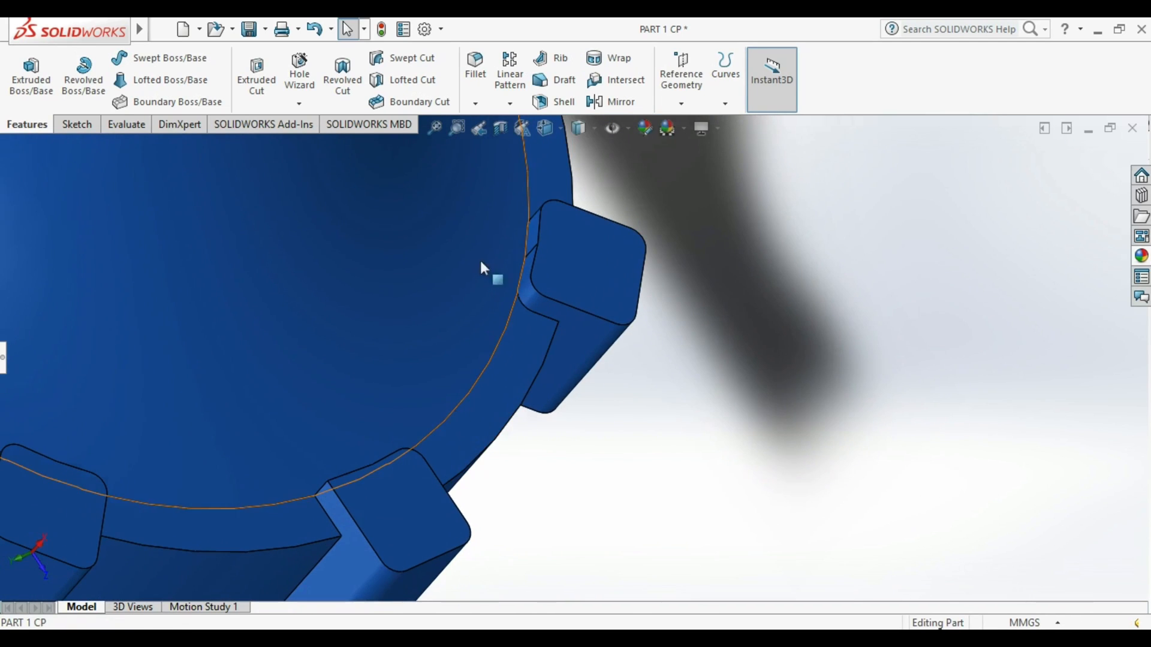
left_click(475, 69)
left_click(325, 486)
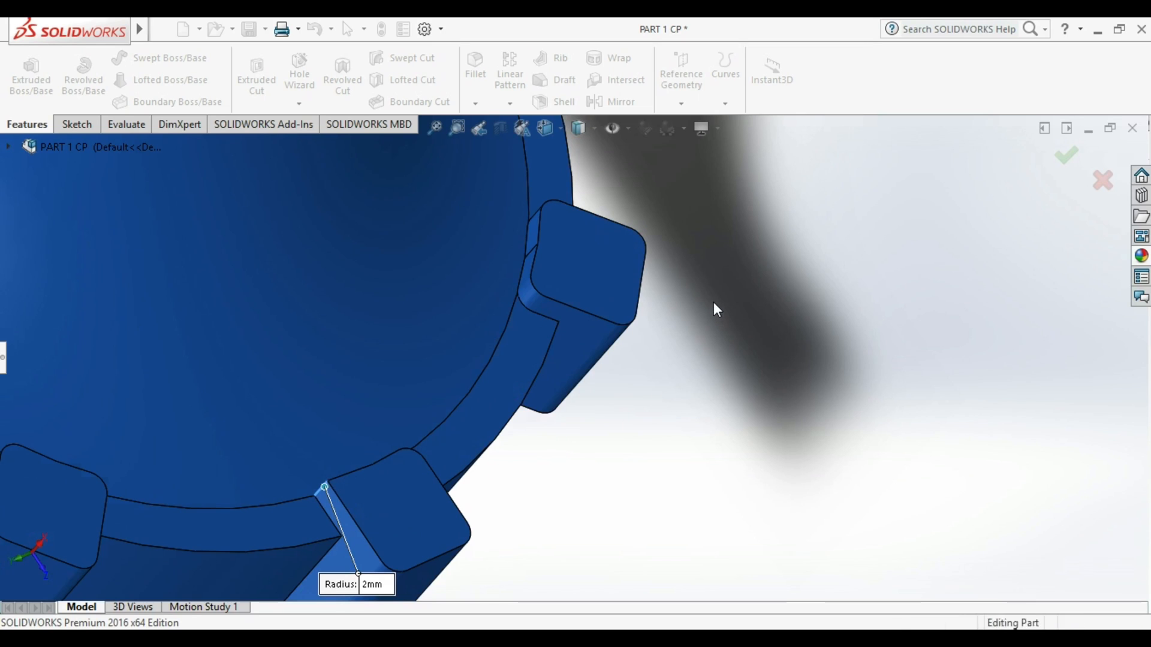
key("Return")
- Sketch a circle of about 3.4 mm radius centred on the uppermost tooth's end face, viewing the flange squarely from the shaft's end
middle_click_drag(662, 365, 521, 460)
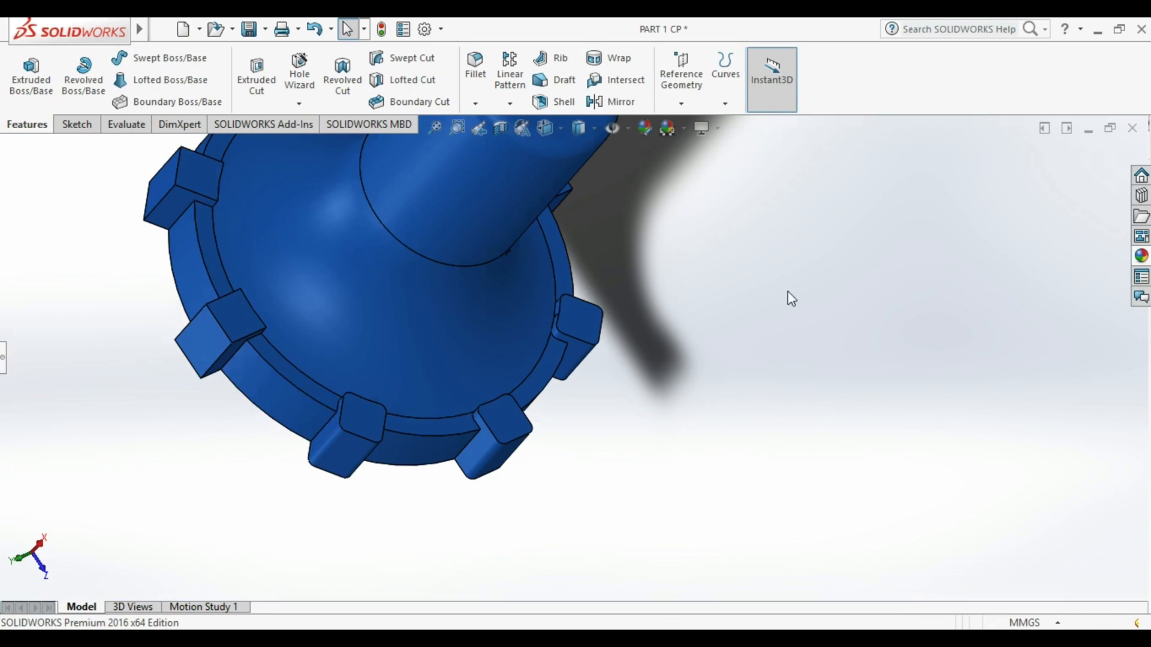
middle_click_drag(656, 289, 749, 556)
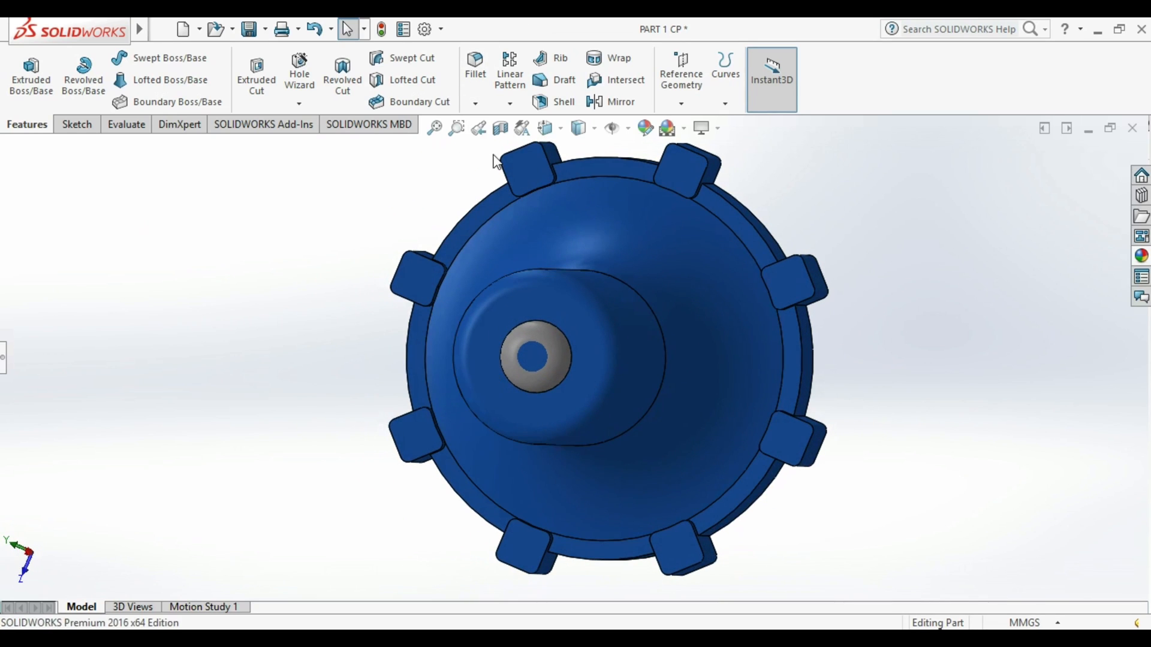
left_click(546, 128)
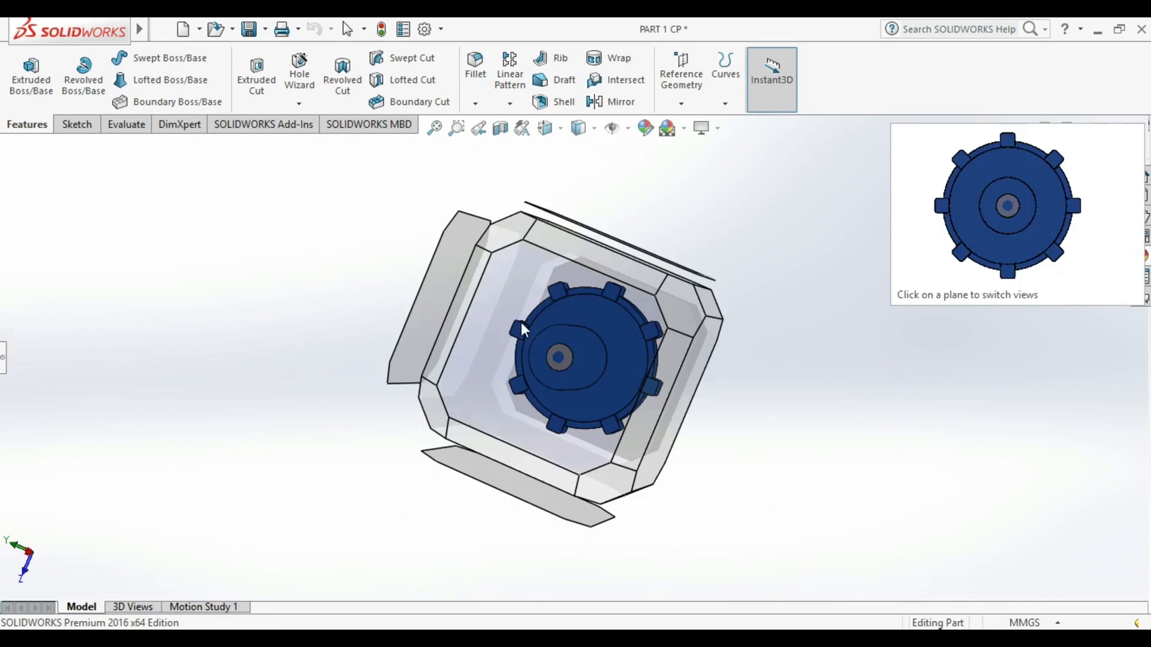
left_click(520, 322)
left_click(76, 124)
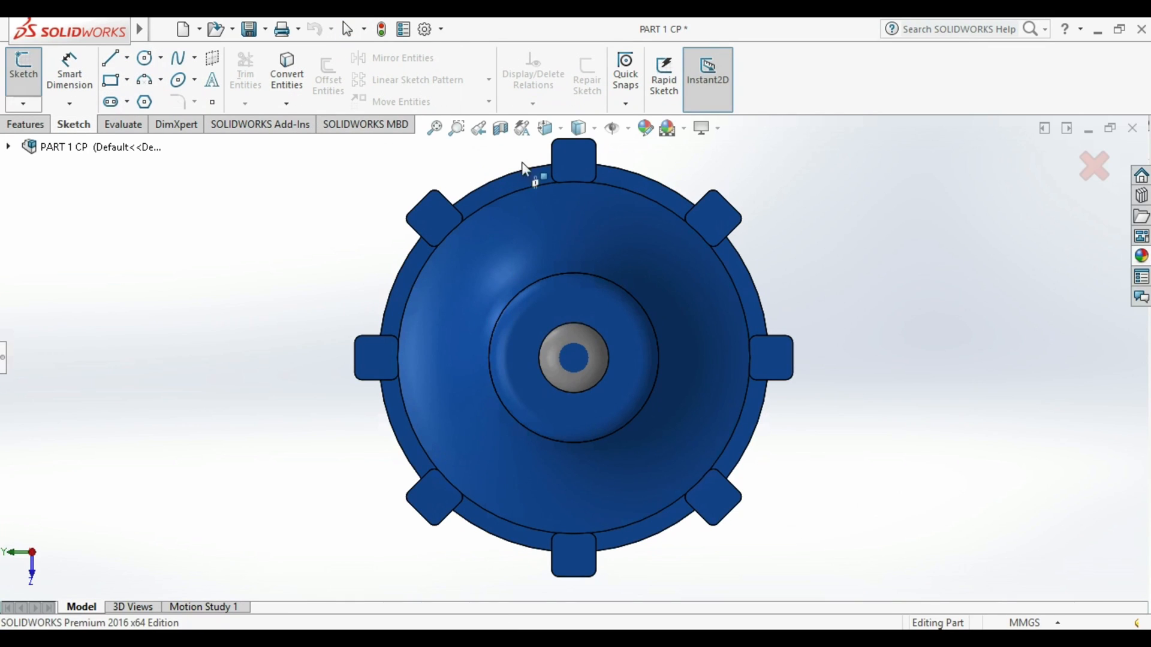
left_click(552, 172)
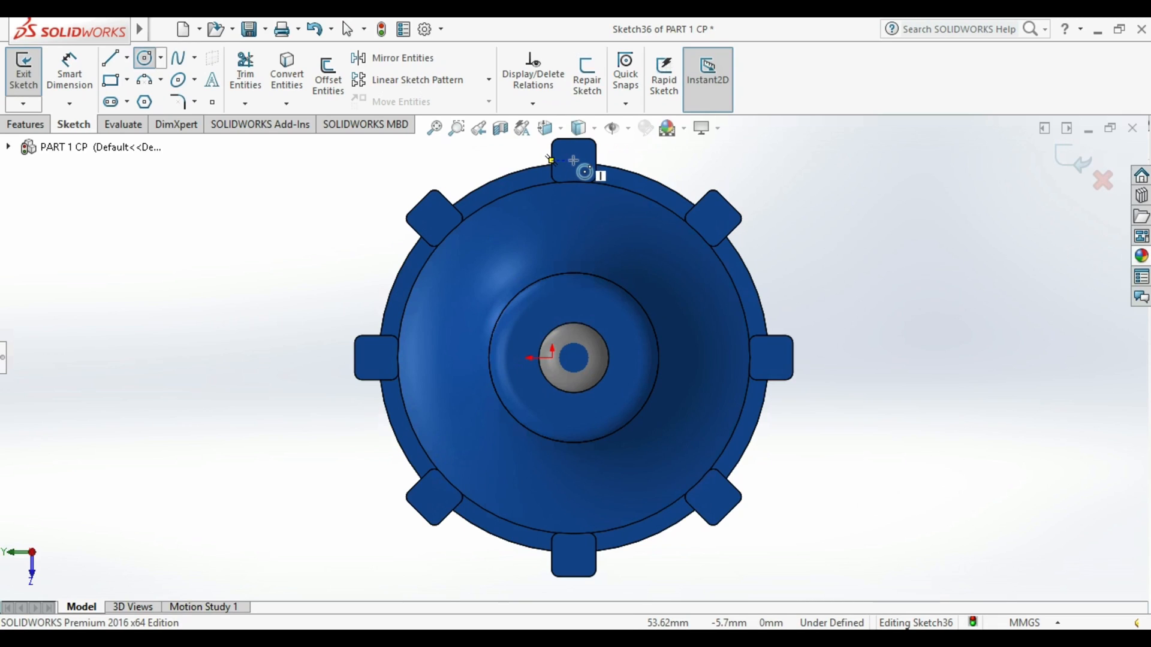
left_click(573, 160)
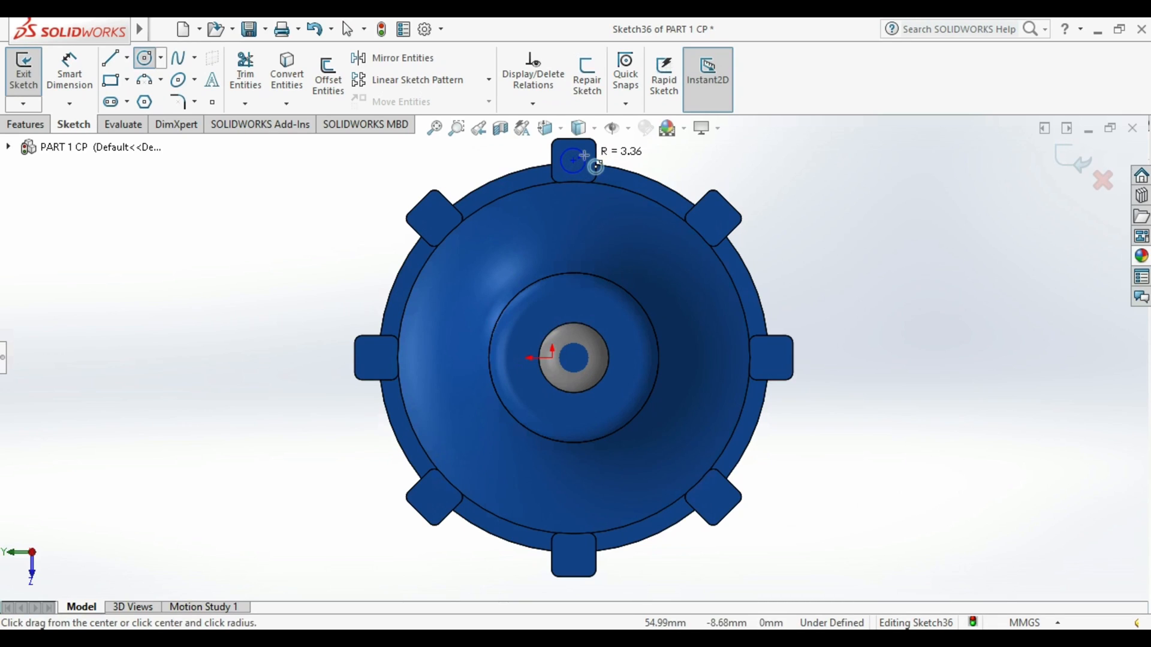
- Dimension the circle on the tooth with a diameter of 5 mm
left_click(76, 71)
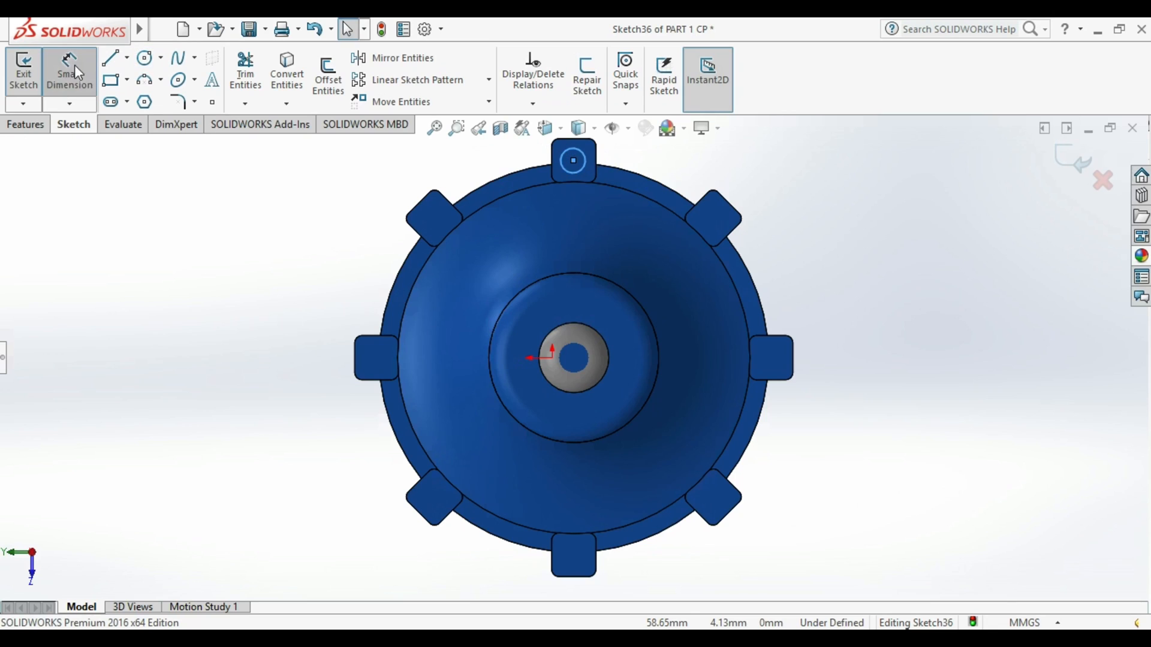
left_click(623, 161)
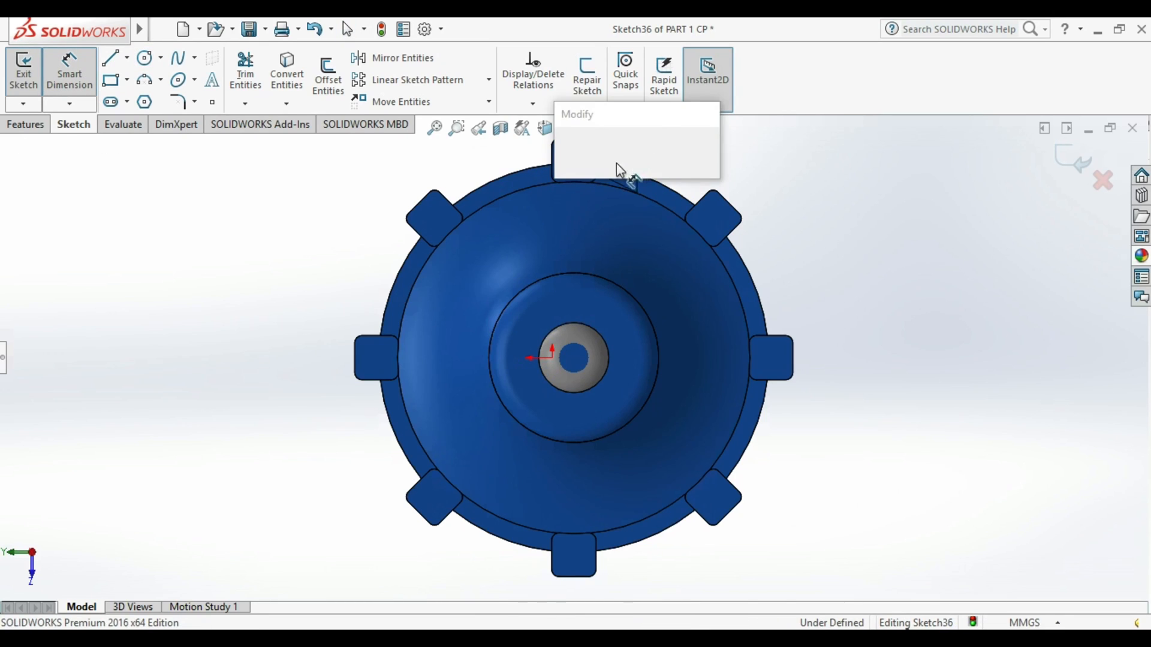
type("5")
key("Return")
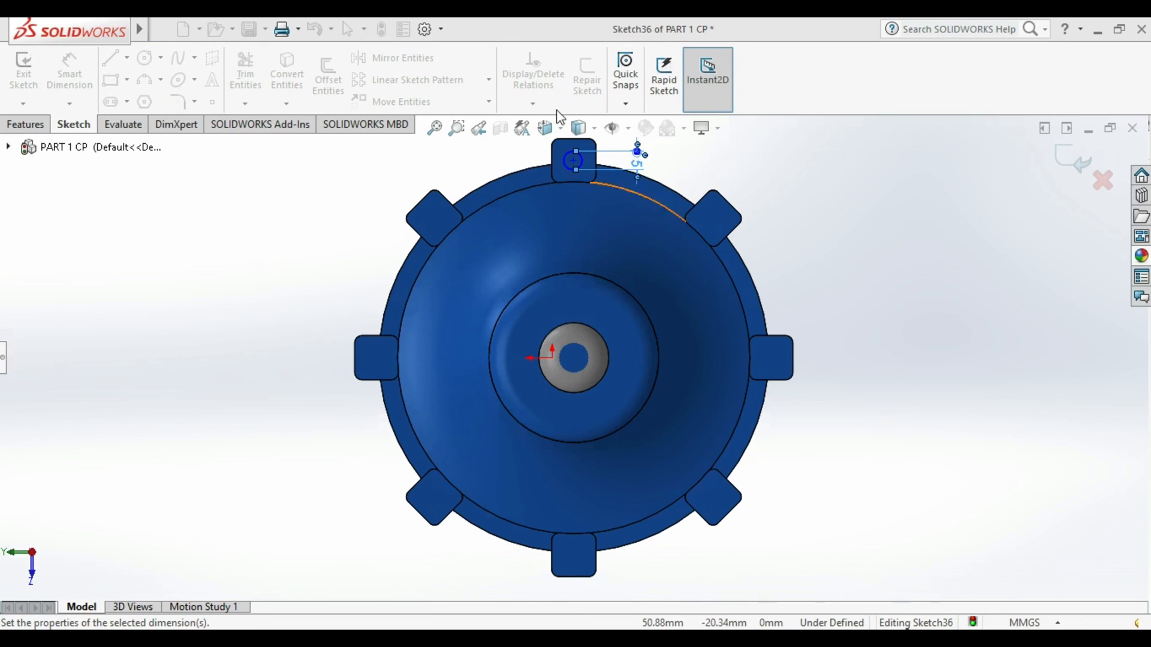
- Repeat the 5 mm circle with a Circular Sketch Pattern of 8 instances over 360 degrees, centred on the flange's round rim
left_click(491, 81)
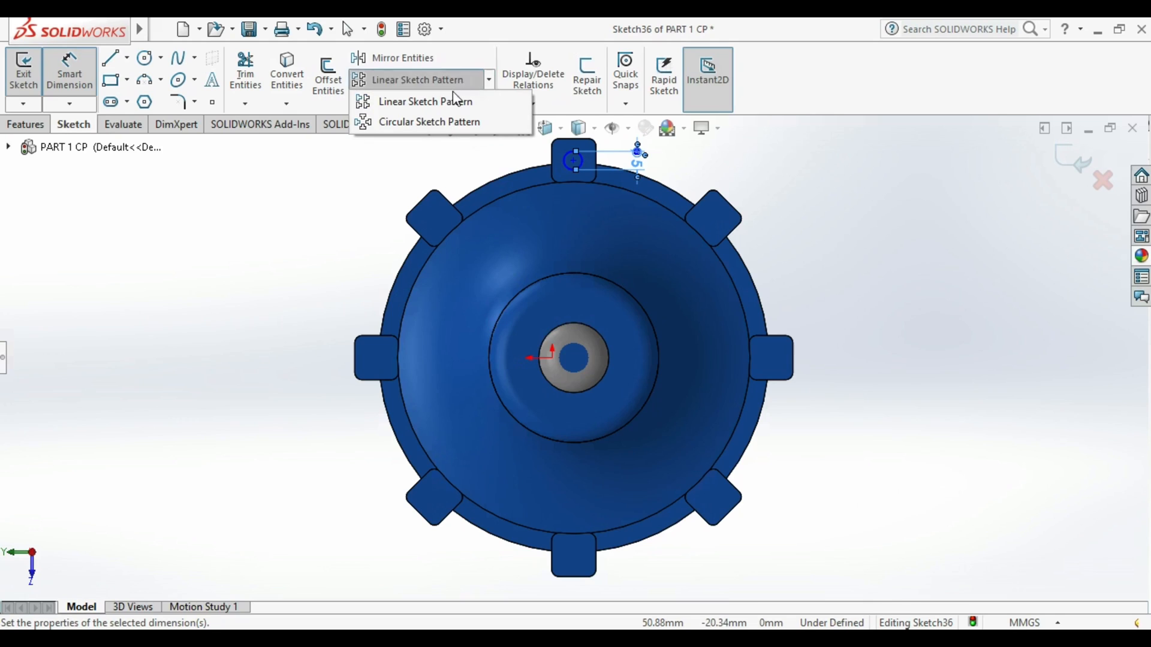
left_click(423, 122)
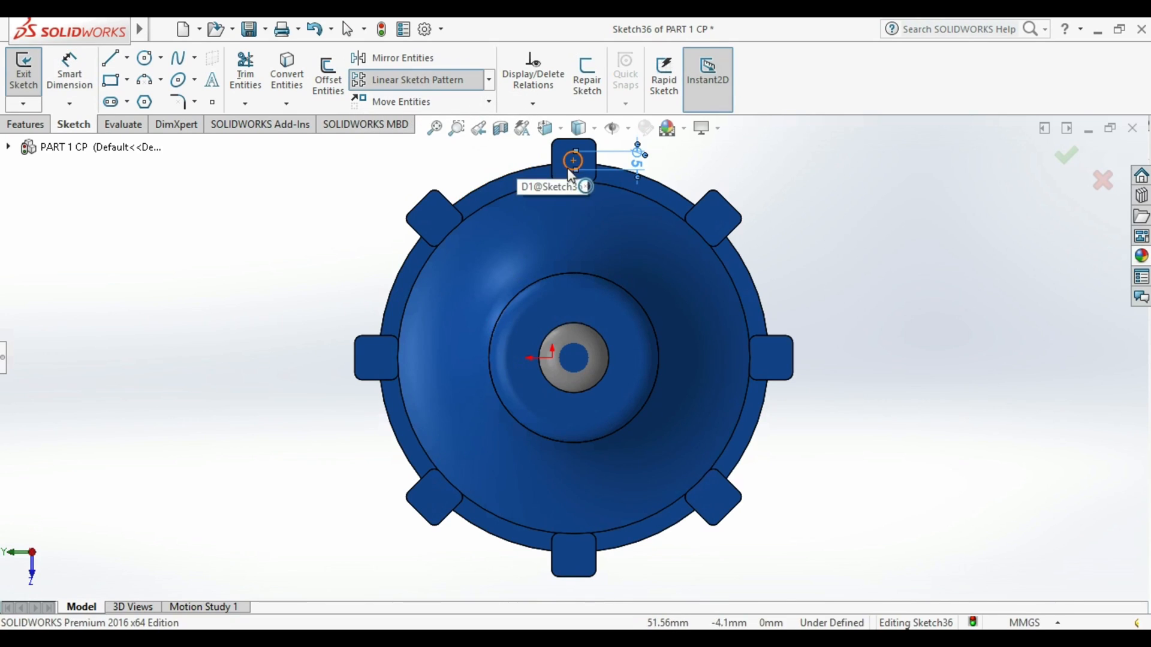
left_click(570, 172)
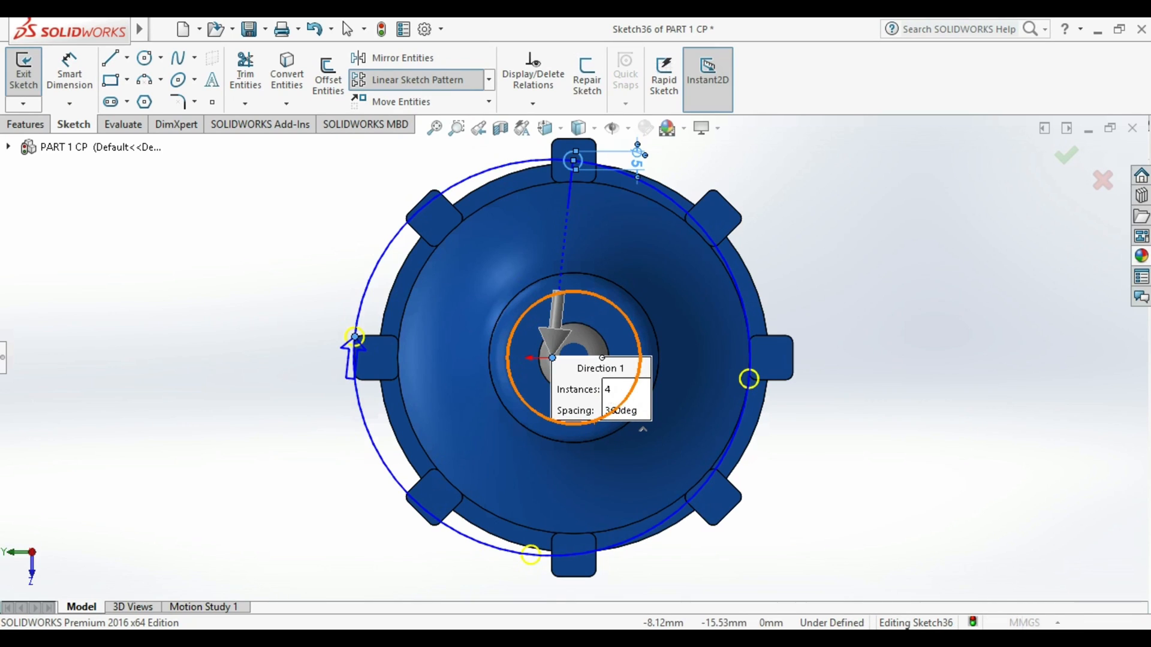
double_click(610, 390)
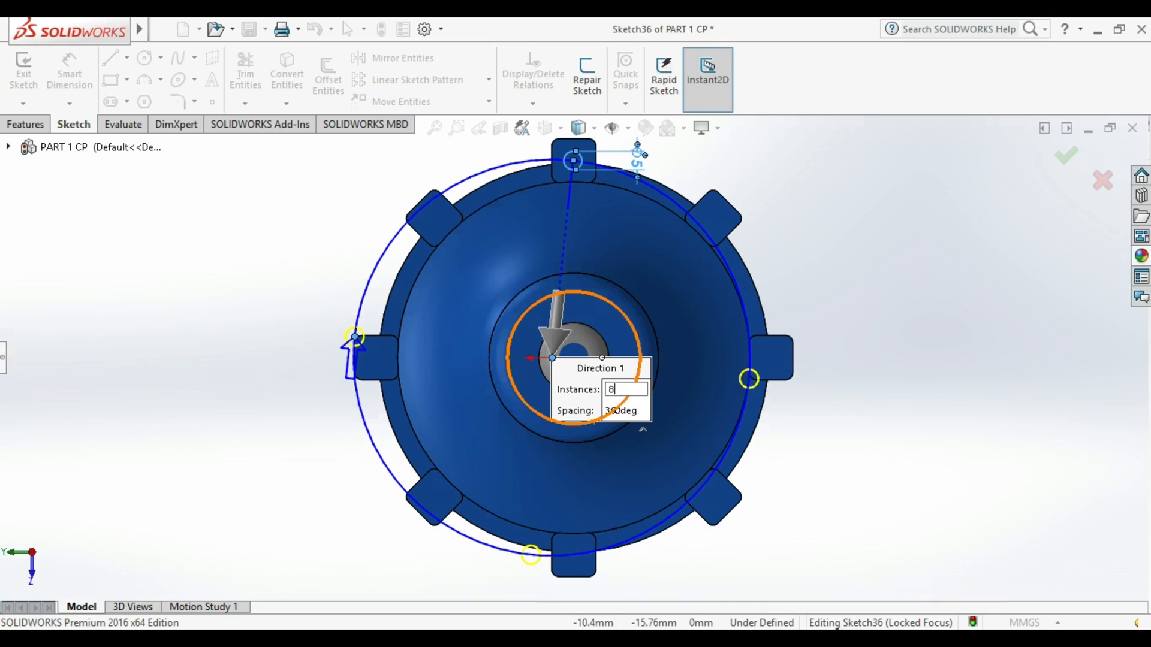
type("8")
key("Return")
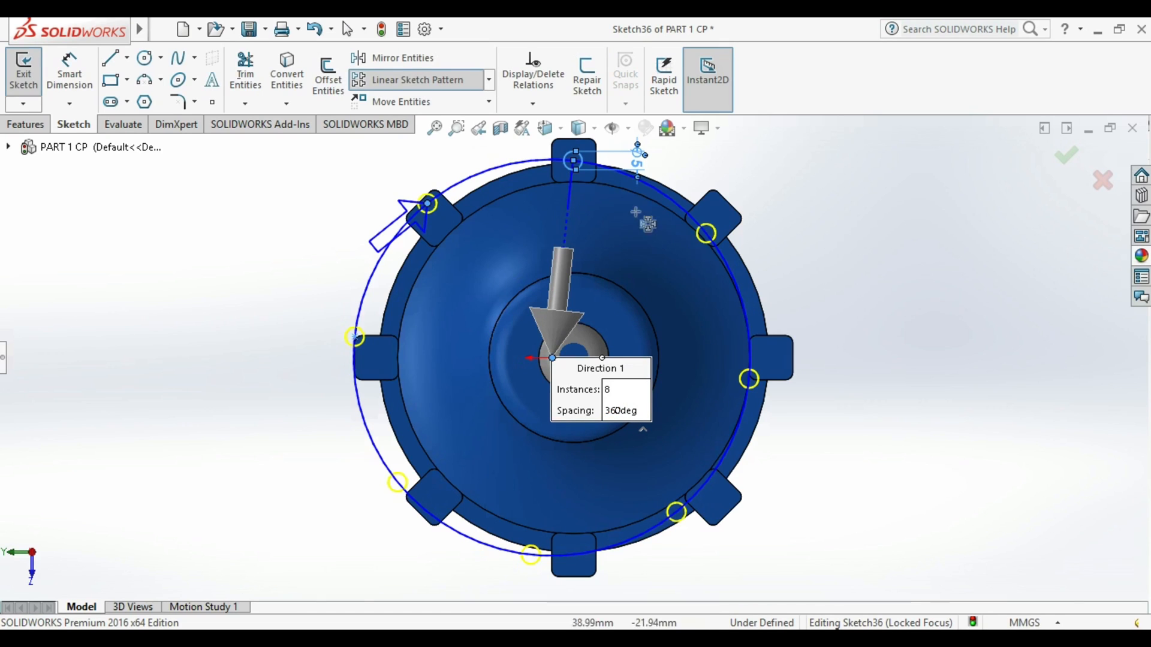
left_click(669, 191)
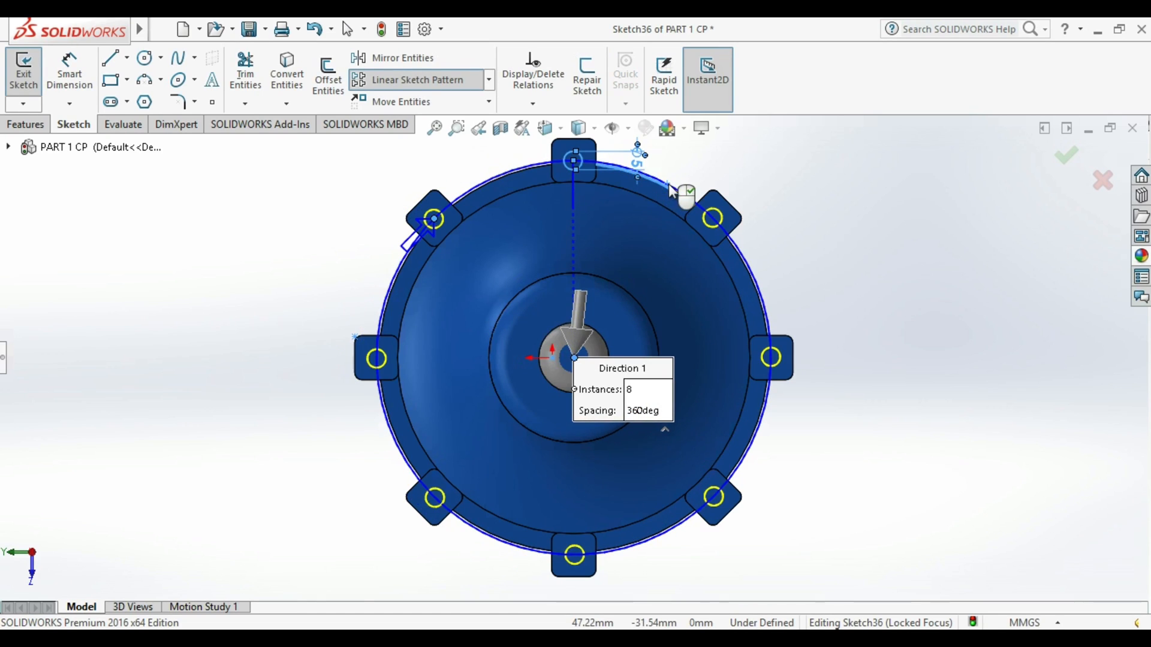
left_click(1070, 158)
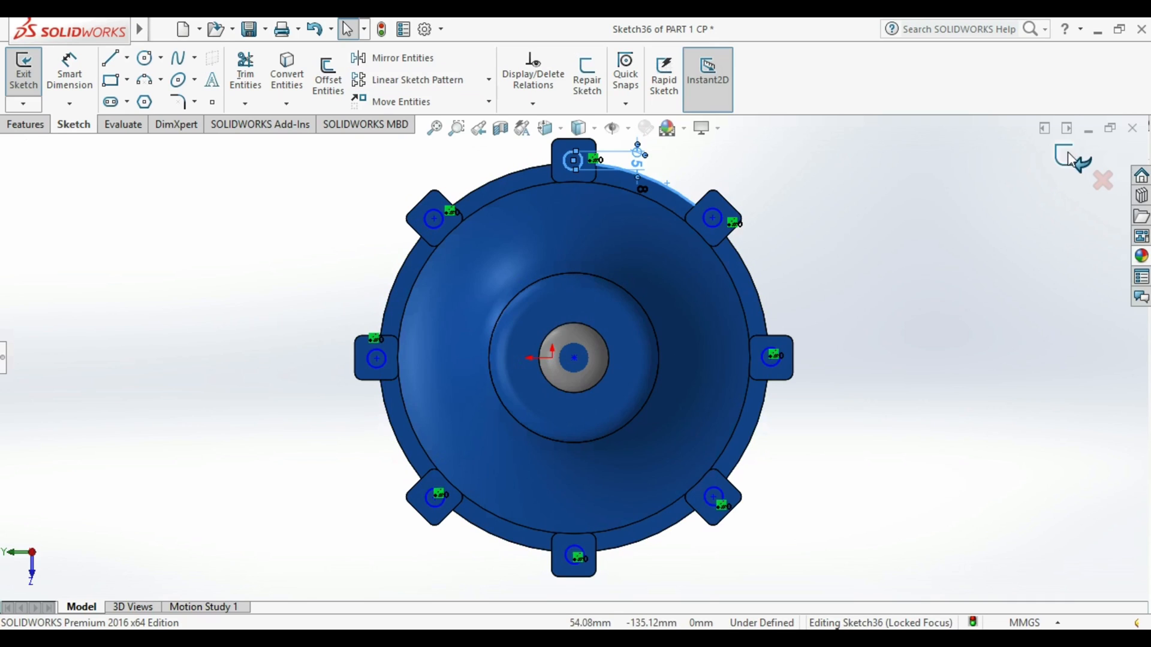
- Cut holes through the eight teeth by applying an Extruded Cut to the patterned circles
left_click(37, 125)
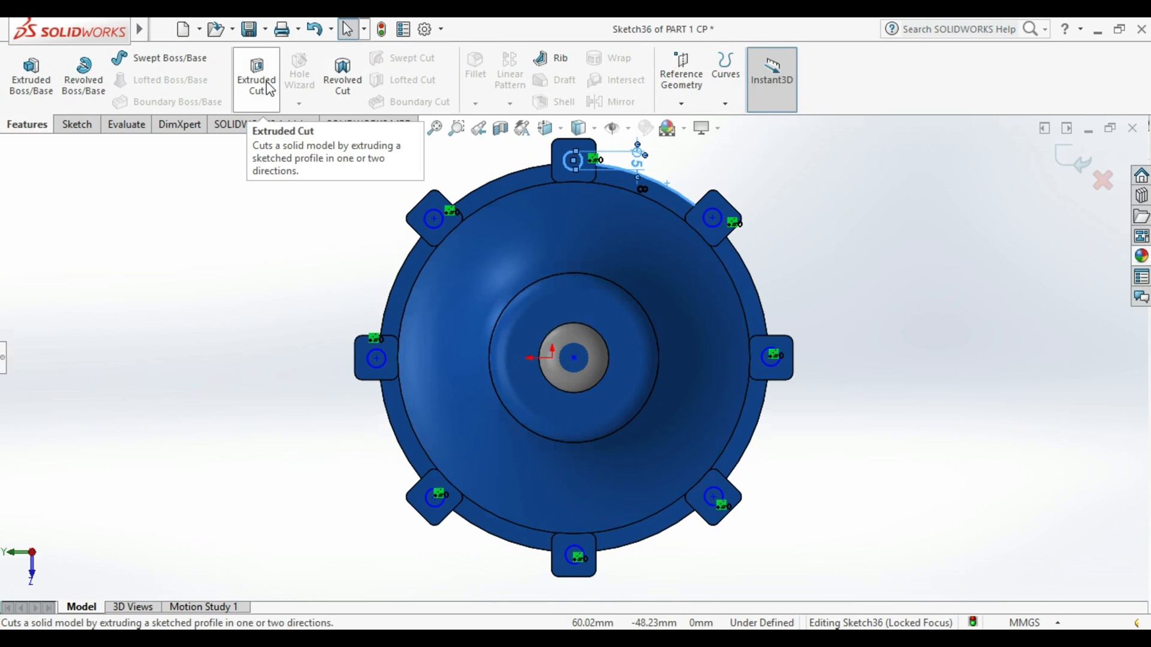
left_click(267, 88)
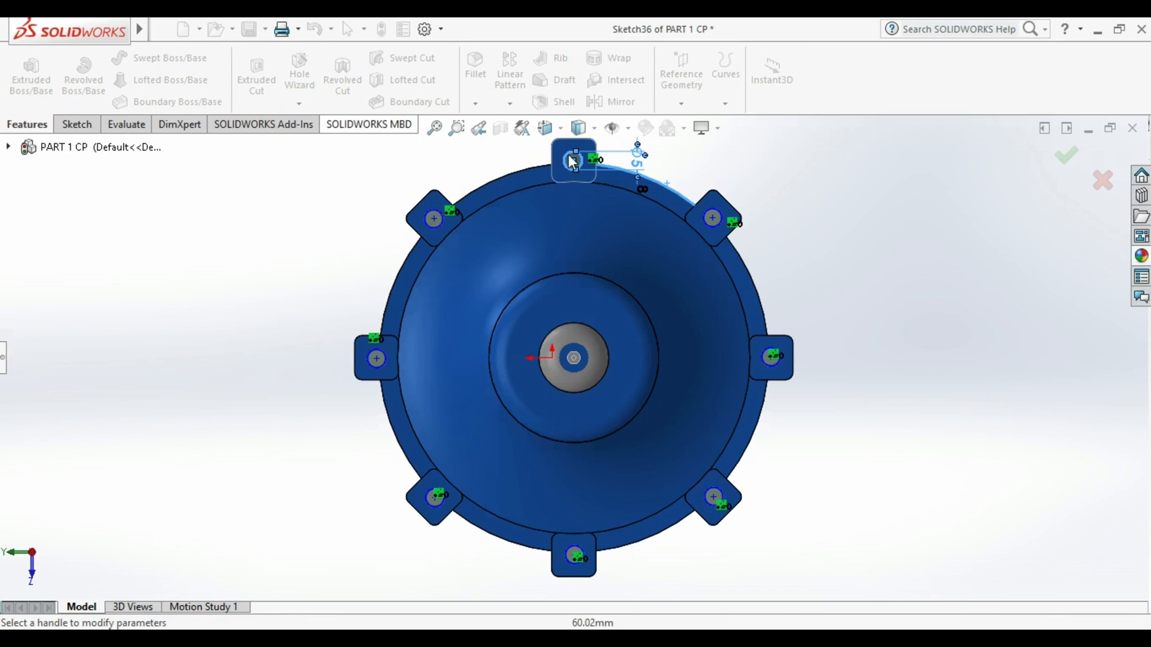
middle_click_drag(889, 275, 949, 304)
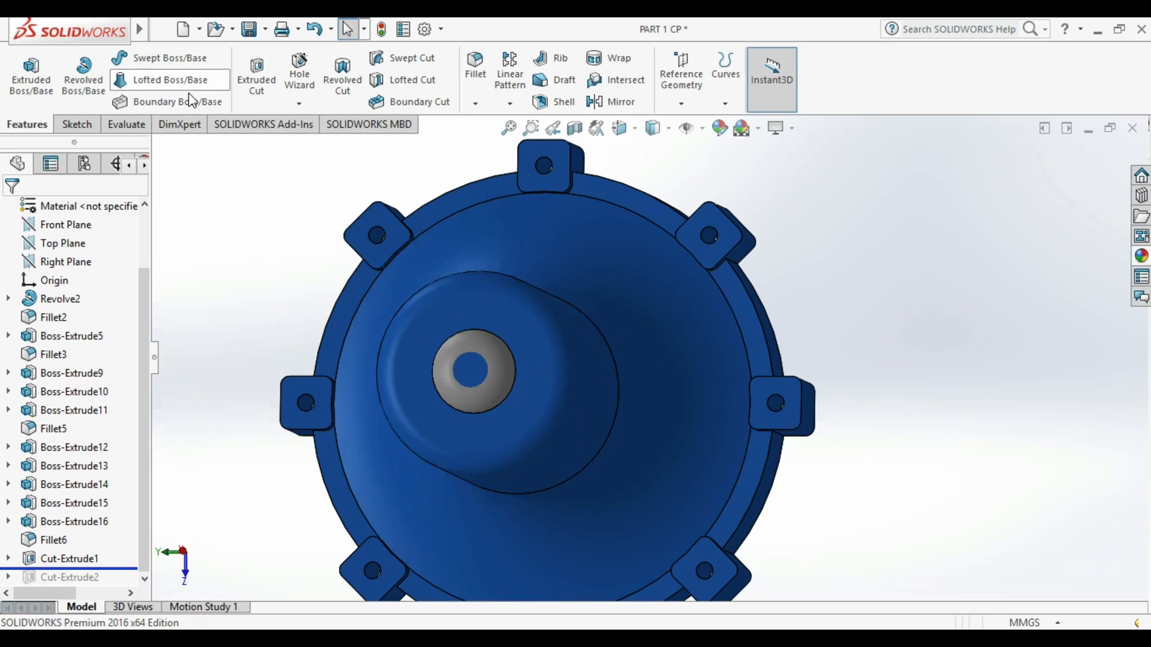
- Roll the feature history forward past Cut-Extrude2
left_click(77, 127)
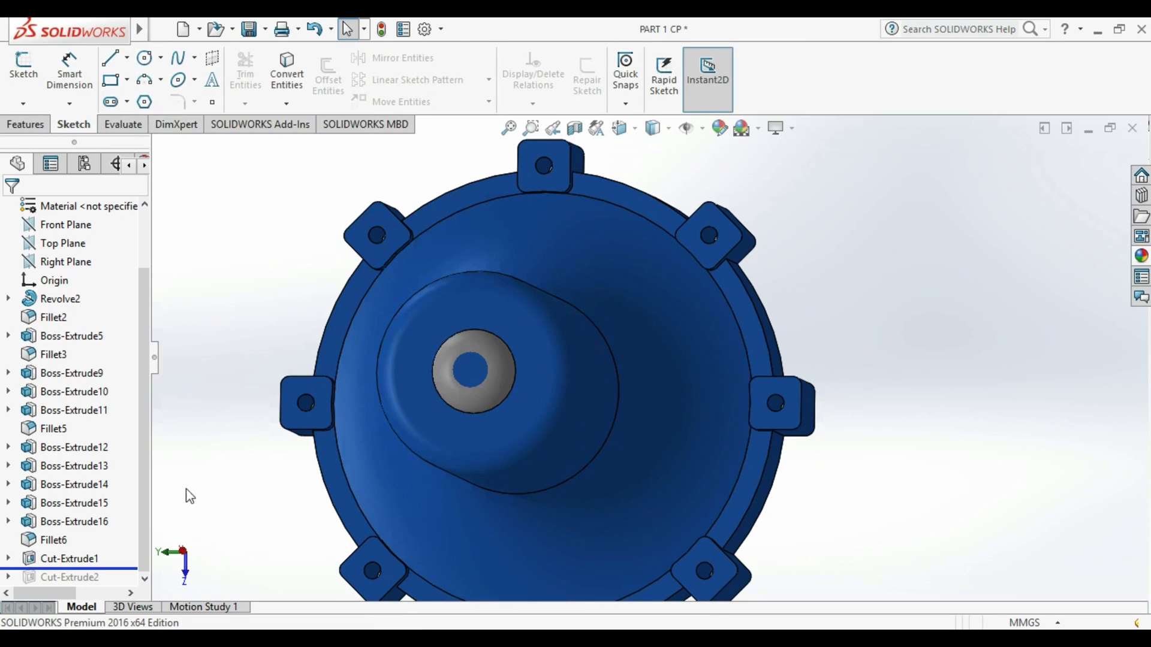
left_click(111, 568)
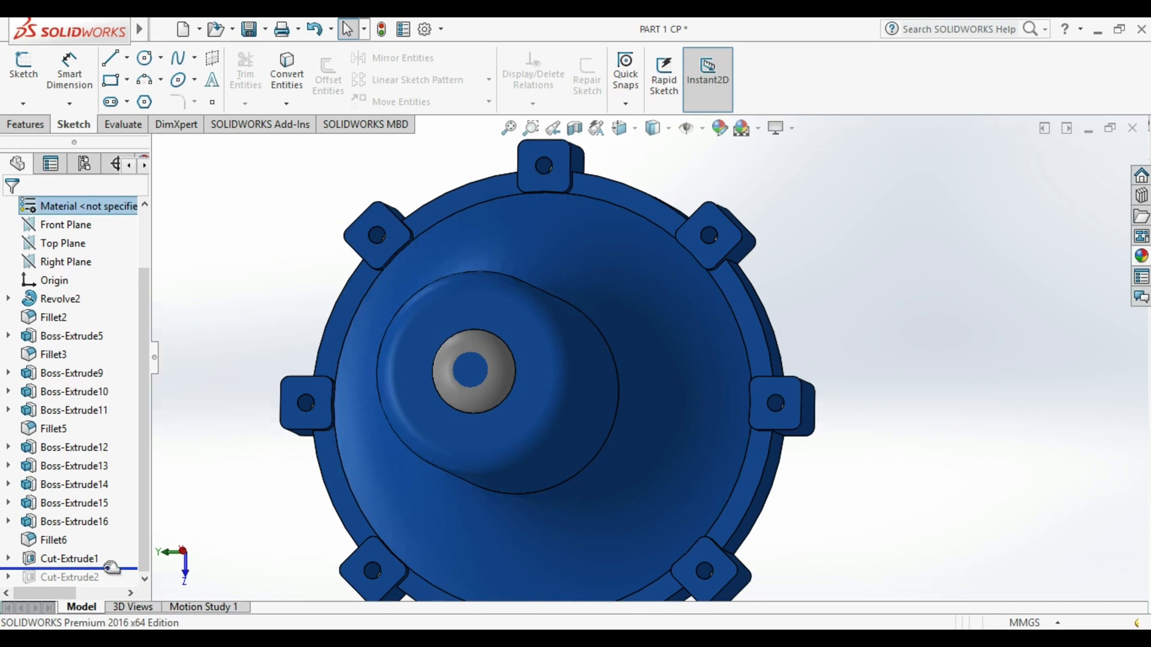
left_click_drag(108, 584, 107, 591)
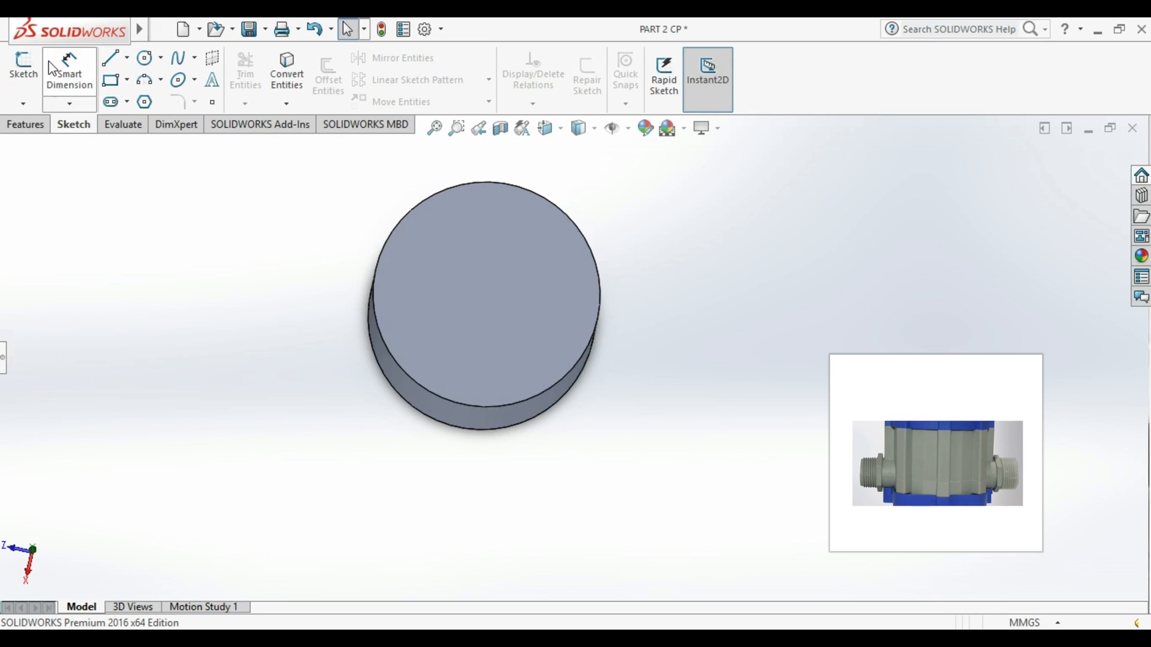
- Open the cylinder's base sketch, review its circle and diameter dimension, and leave the sketch without saving changes
right_click(408, 250)
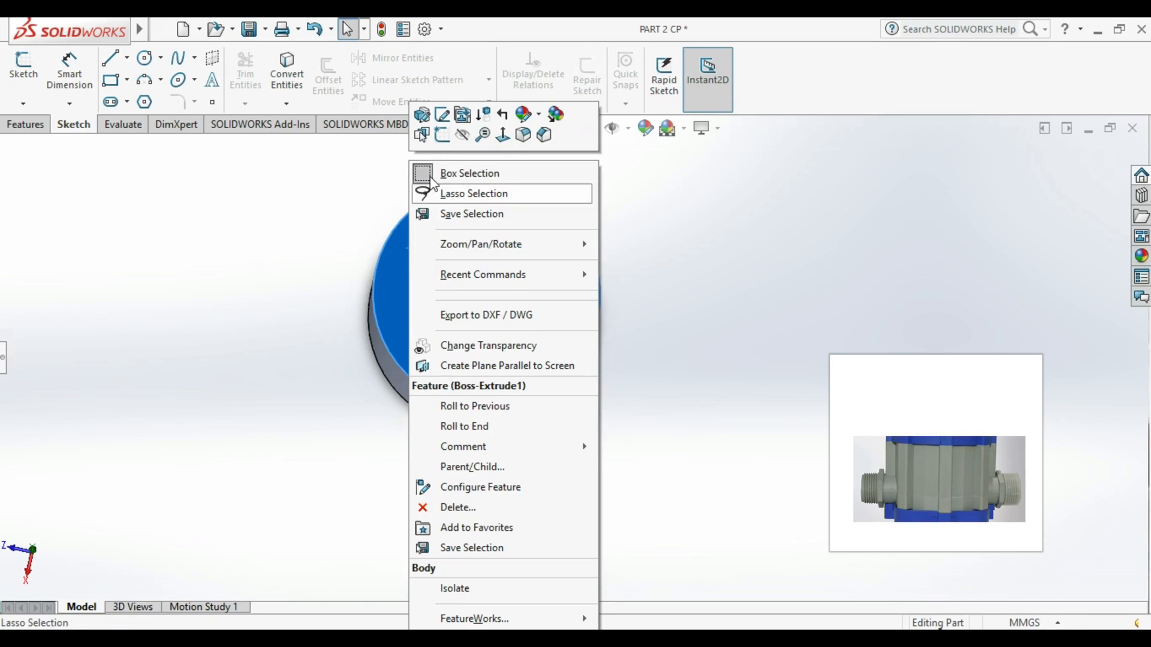
left_click(441, 114)
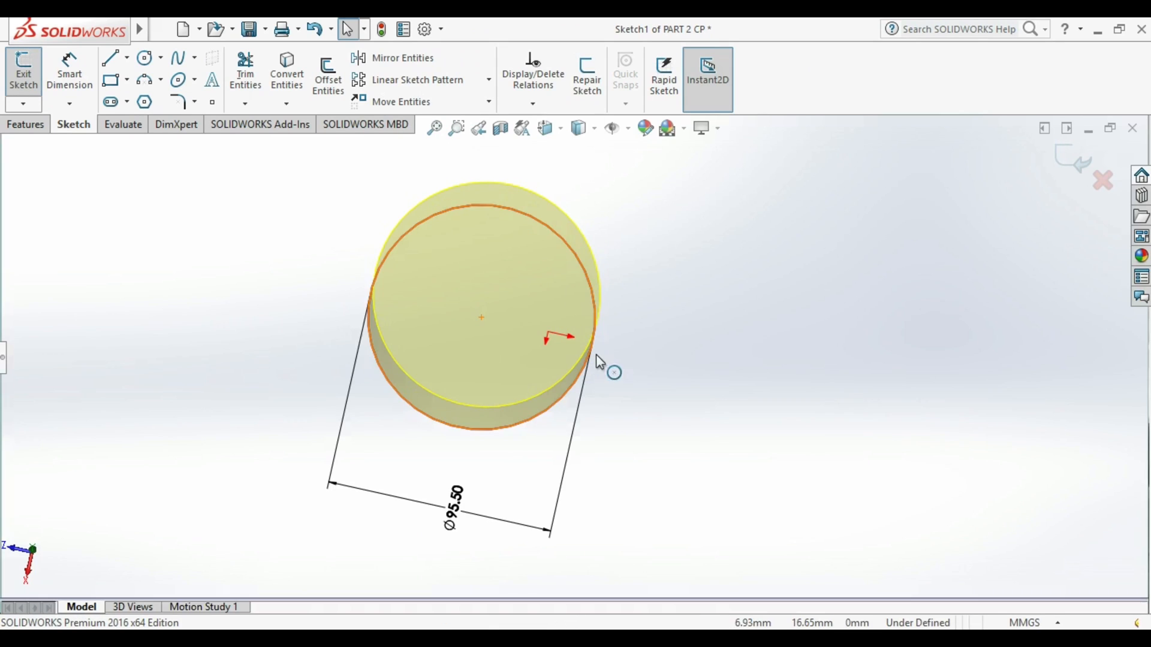
mouse_move(596, 355)
middle_mouse_down()
mouse_move(555, 368)
mouse_move(522, 400)
mouse_move(585, 354)
mouse_move(601, 367)
middle_mouse_up()
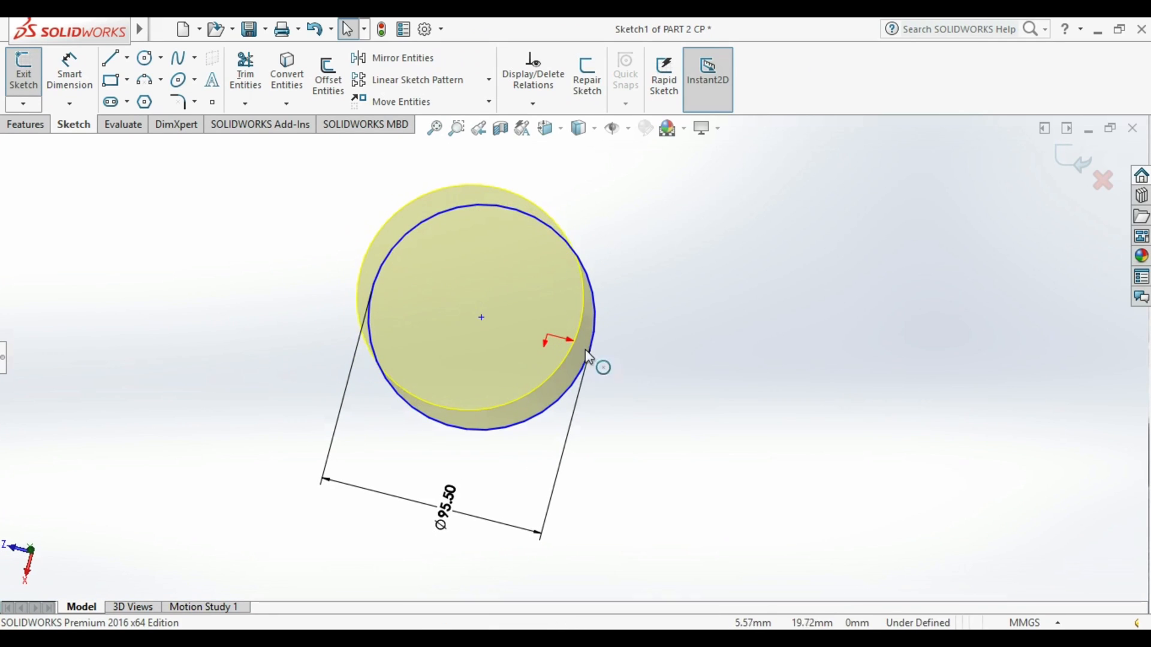
left_click(1102, 181)
left_click(544, 336)
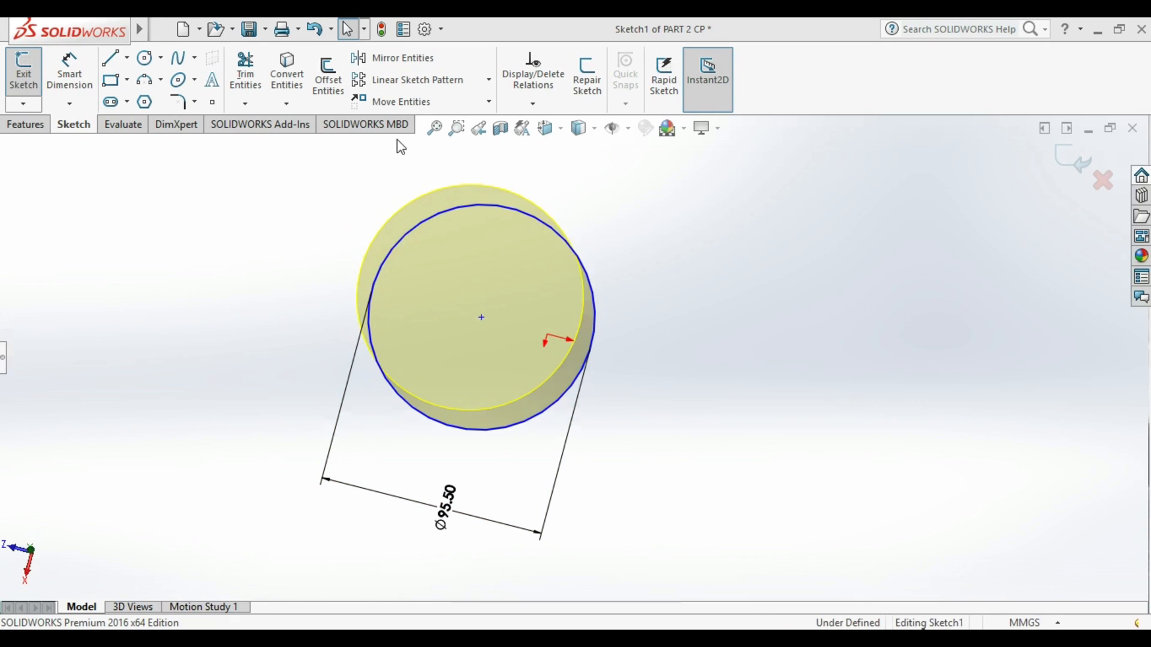
left_click(31, 124)
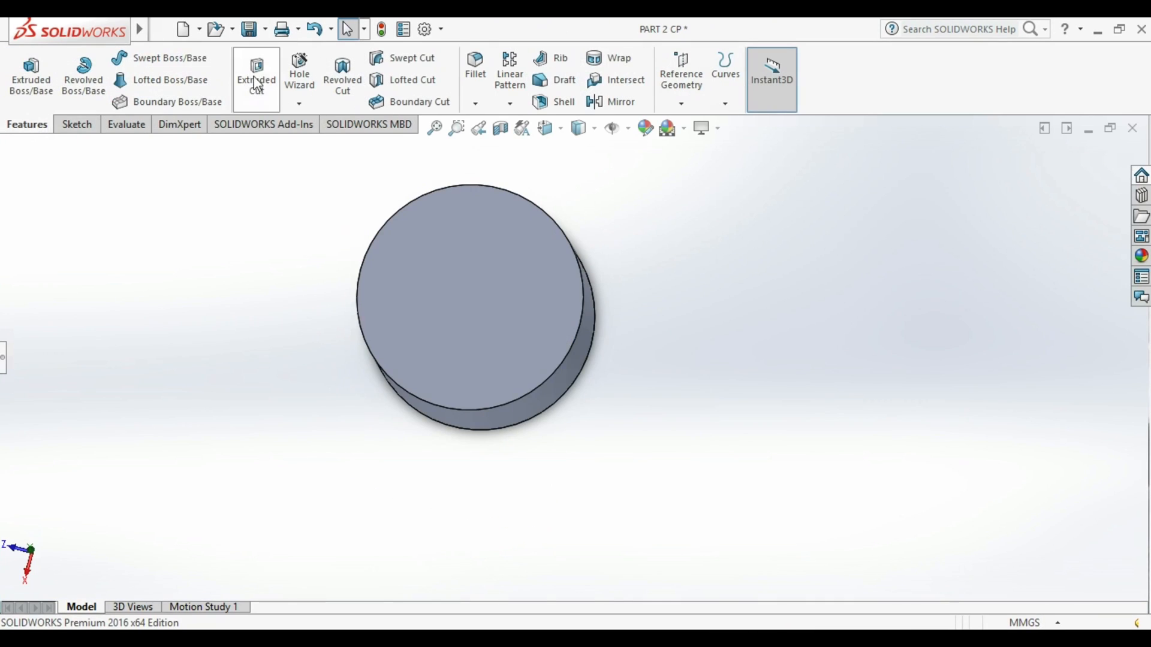
left_click(257, 90)
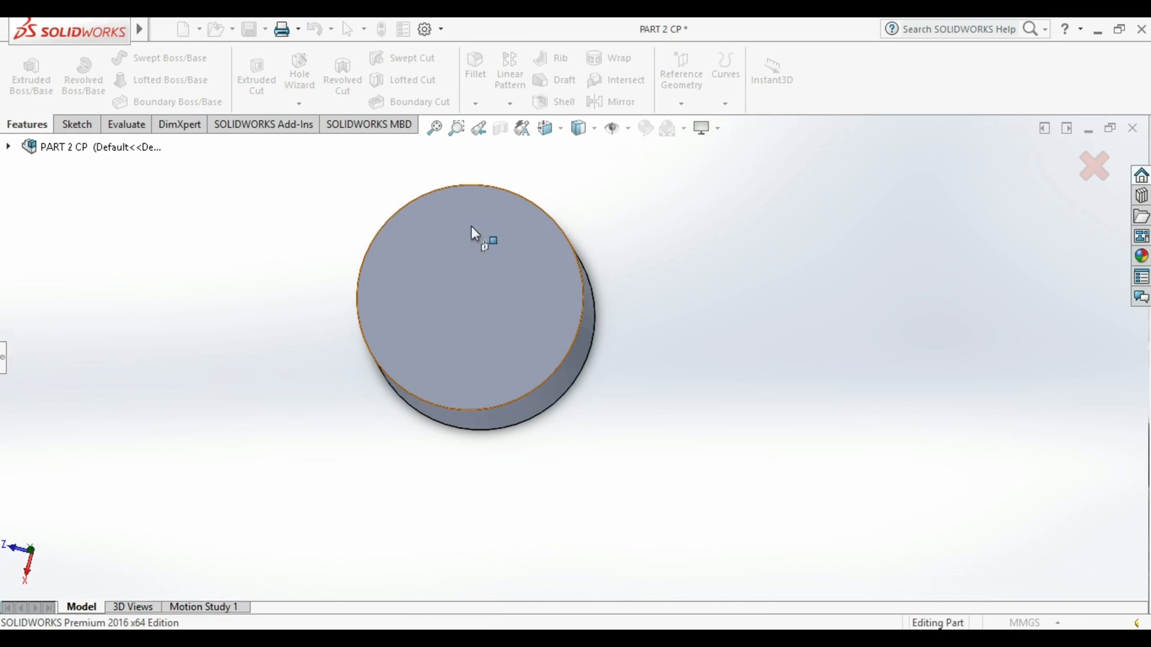
middle_click_drag(624, 378, 543, 348)
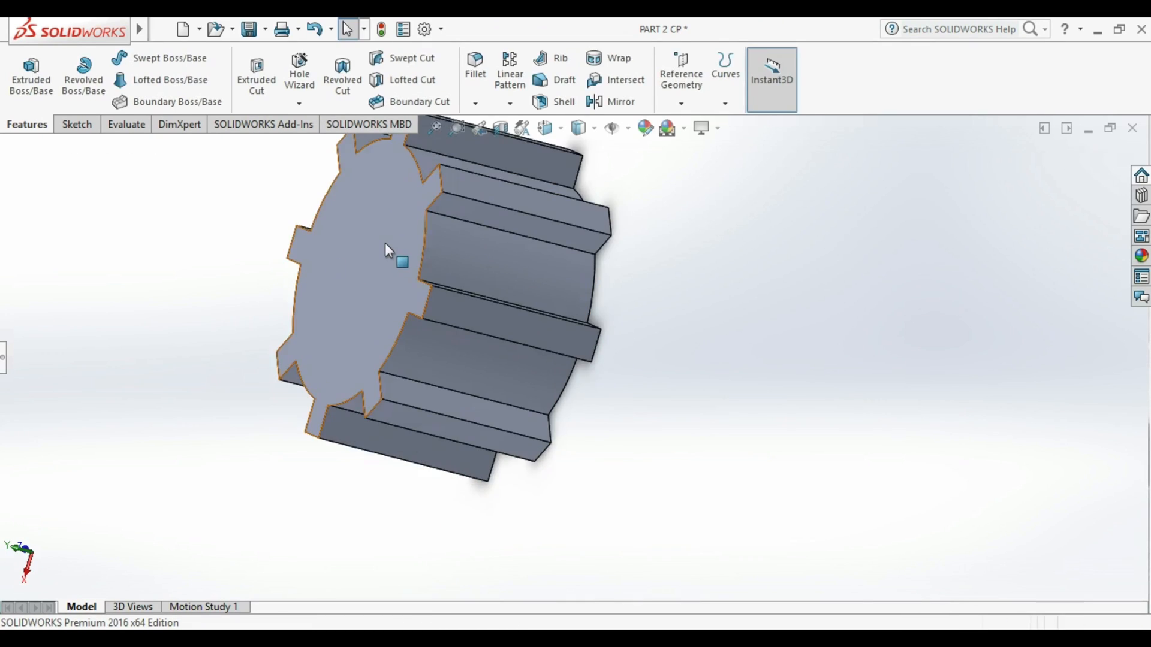
middle_click_drag(384, 243, 461, 296)
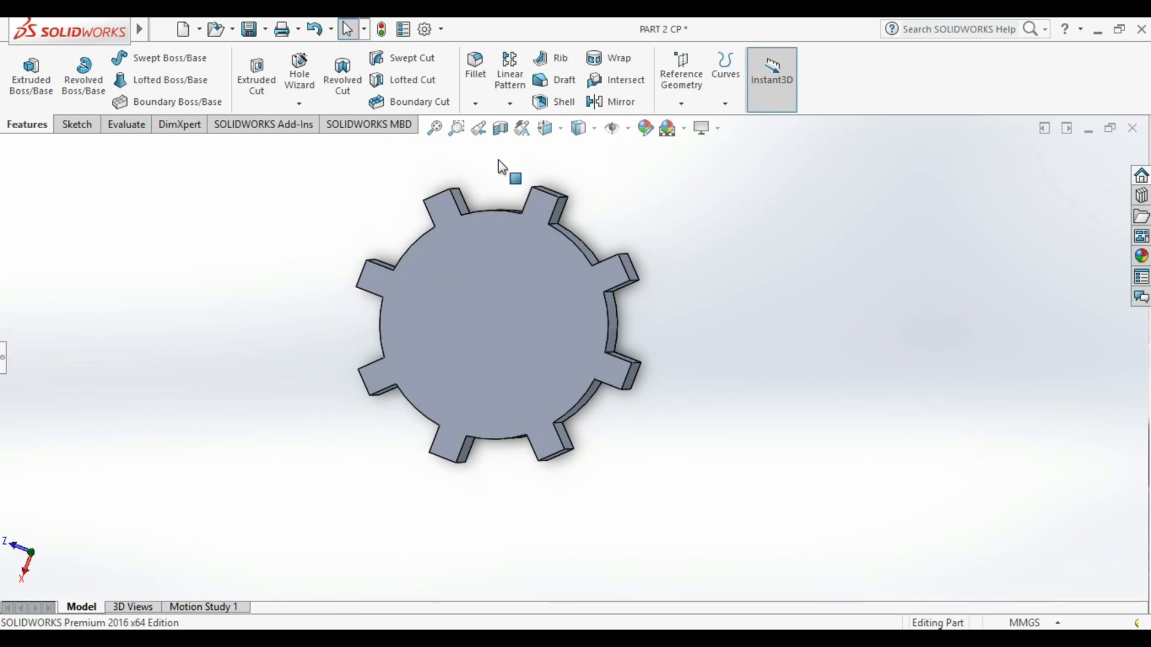
left_click(73, 125)
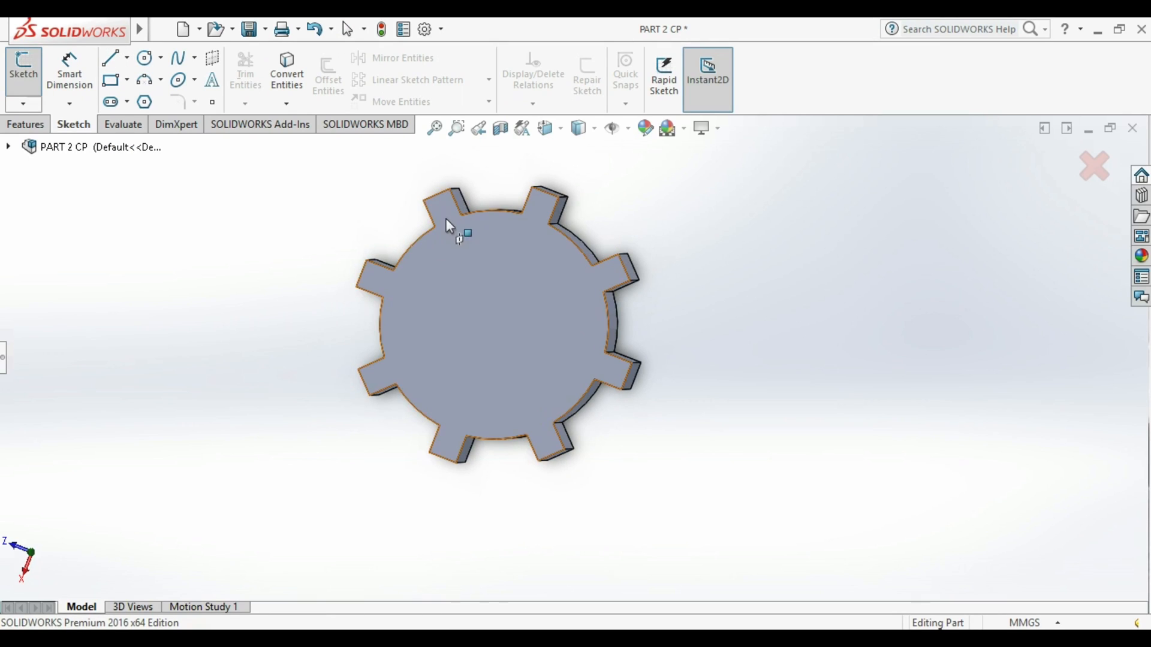
key("Escape")
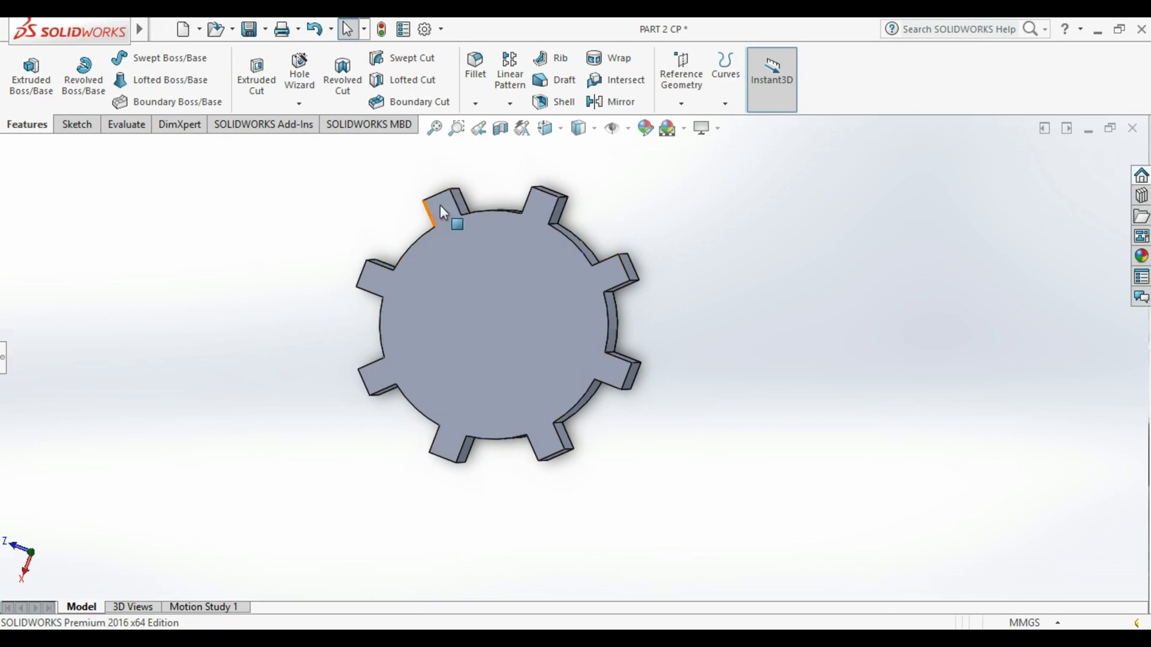
left_click(509, 103)
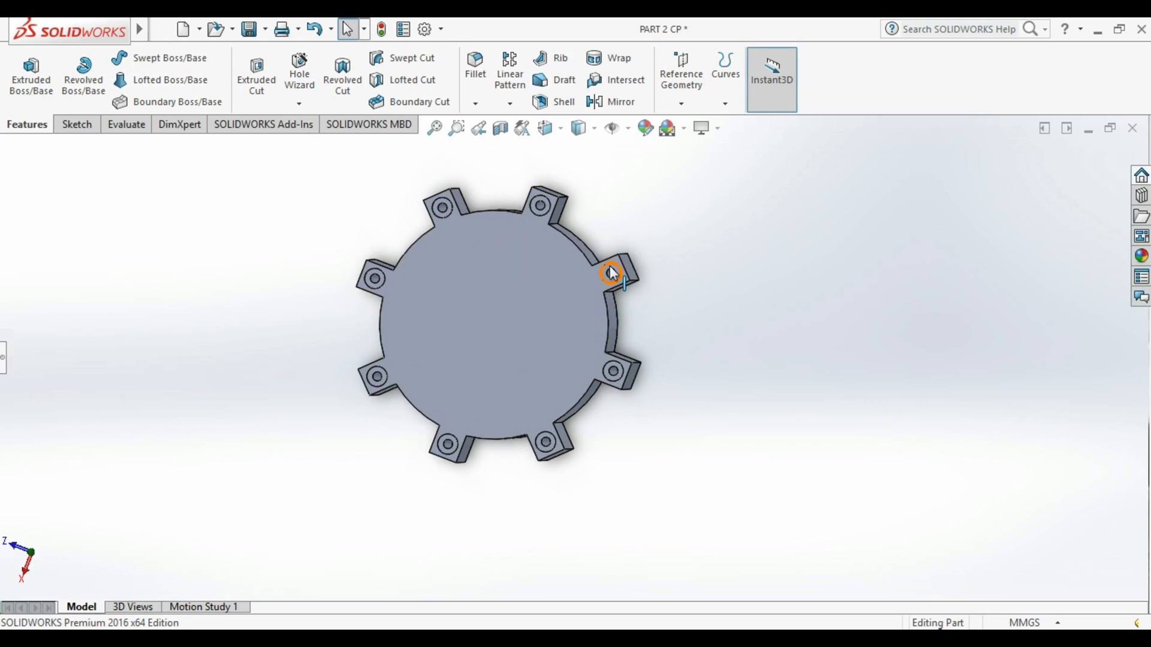
- Examine the holes at both ends of the eight teeth and the stepped recess around one hole up close
middle_click_drag(609, 264, 456, 372)
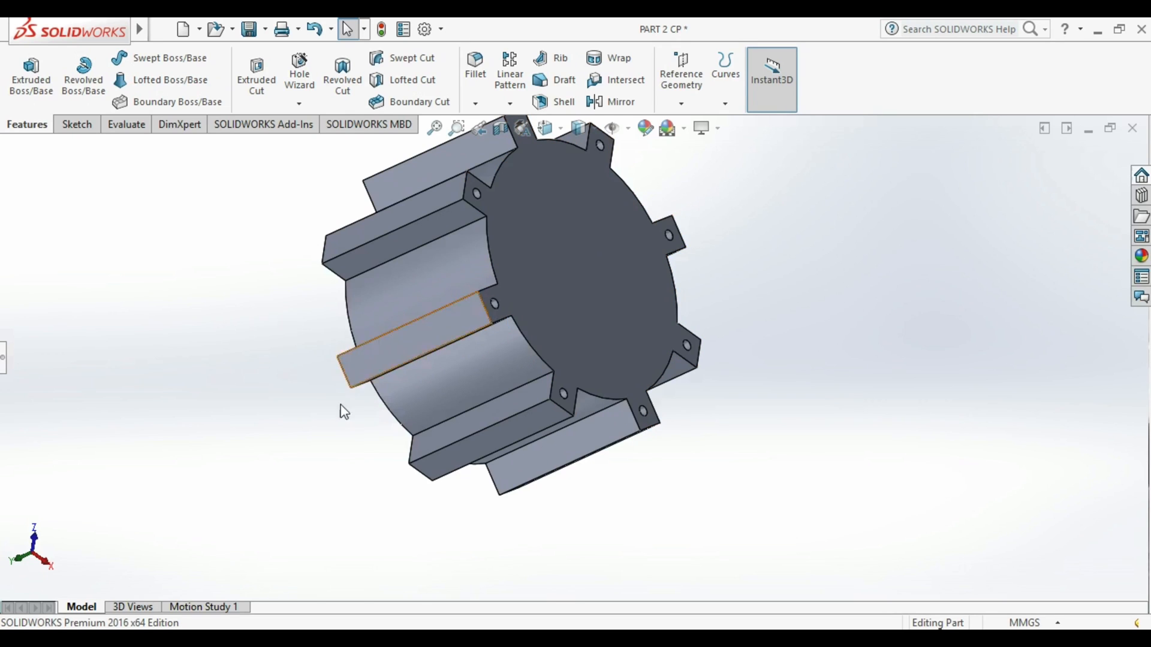
middle_click_drag(360, 372, 447, 354)
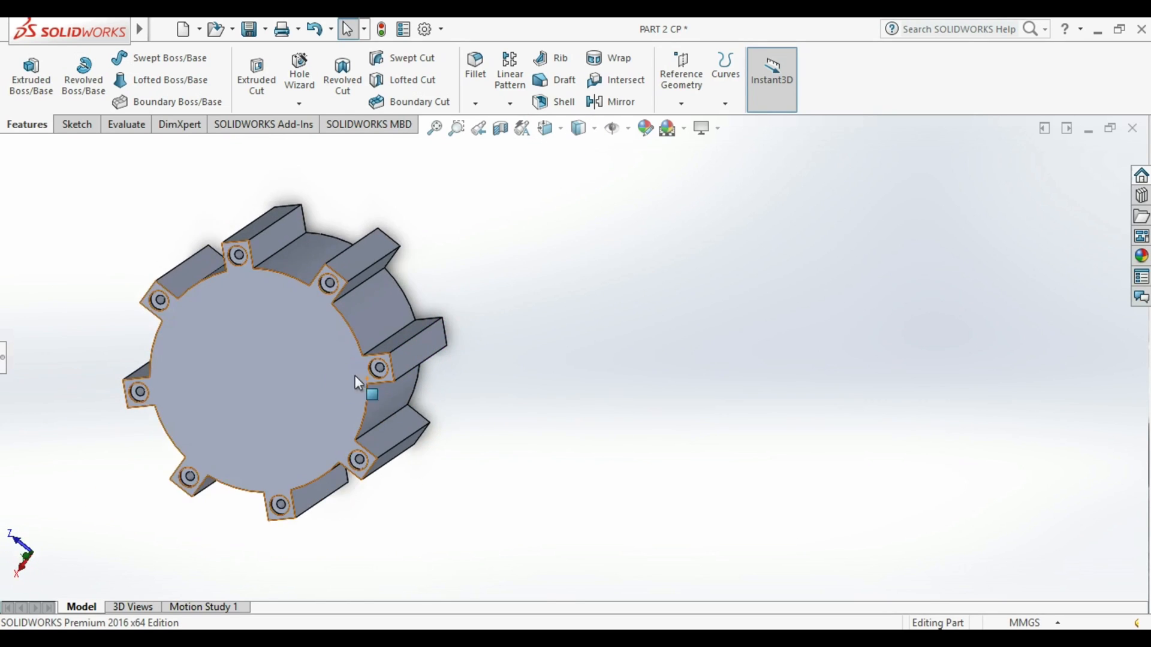
scroll(354, 378, "down", 6)
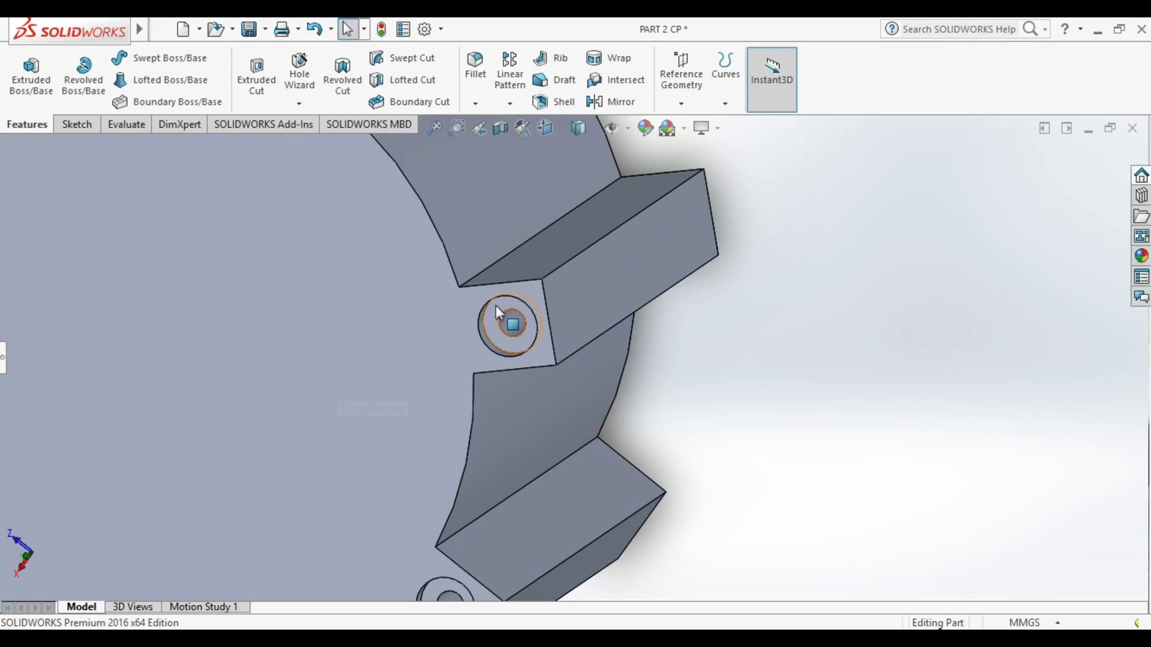
scroll(490, 343, "down", 4)
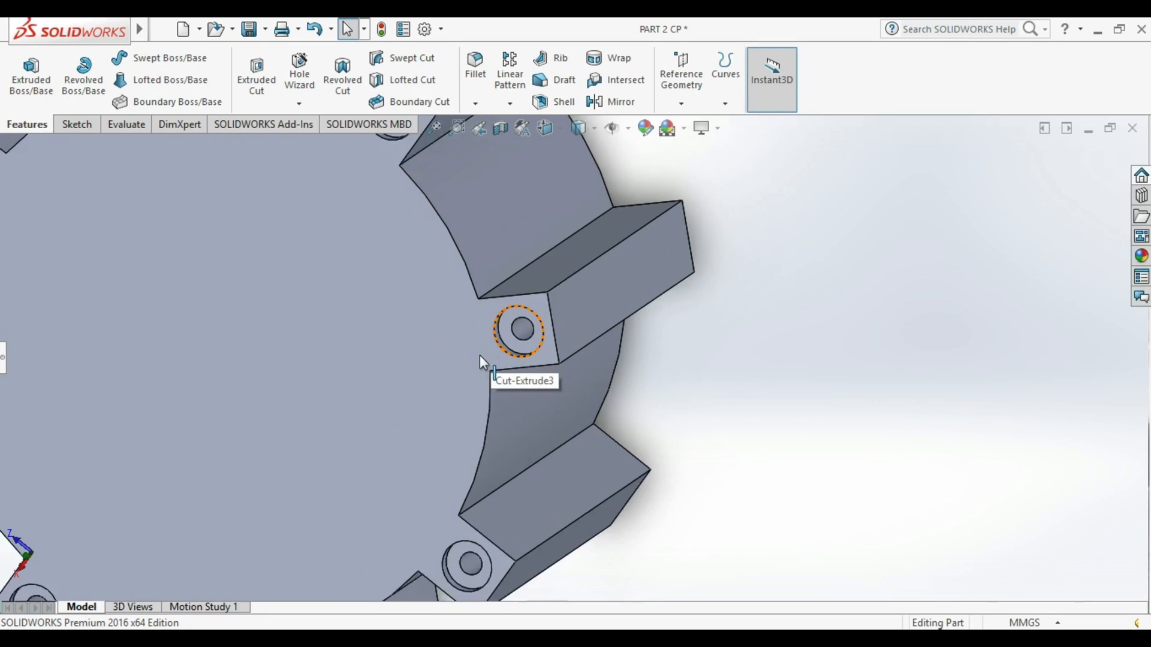
scroll(581, 349, "down", 3)
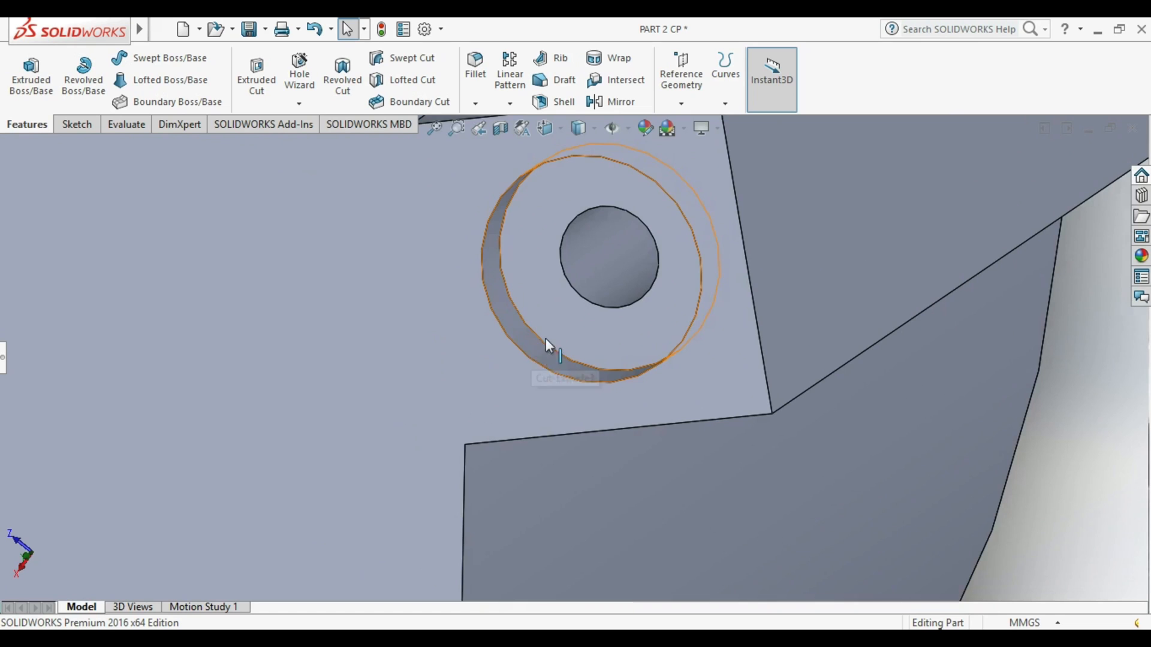
scroll(580, 331, "up", 10)
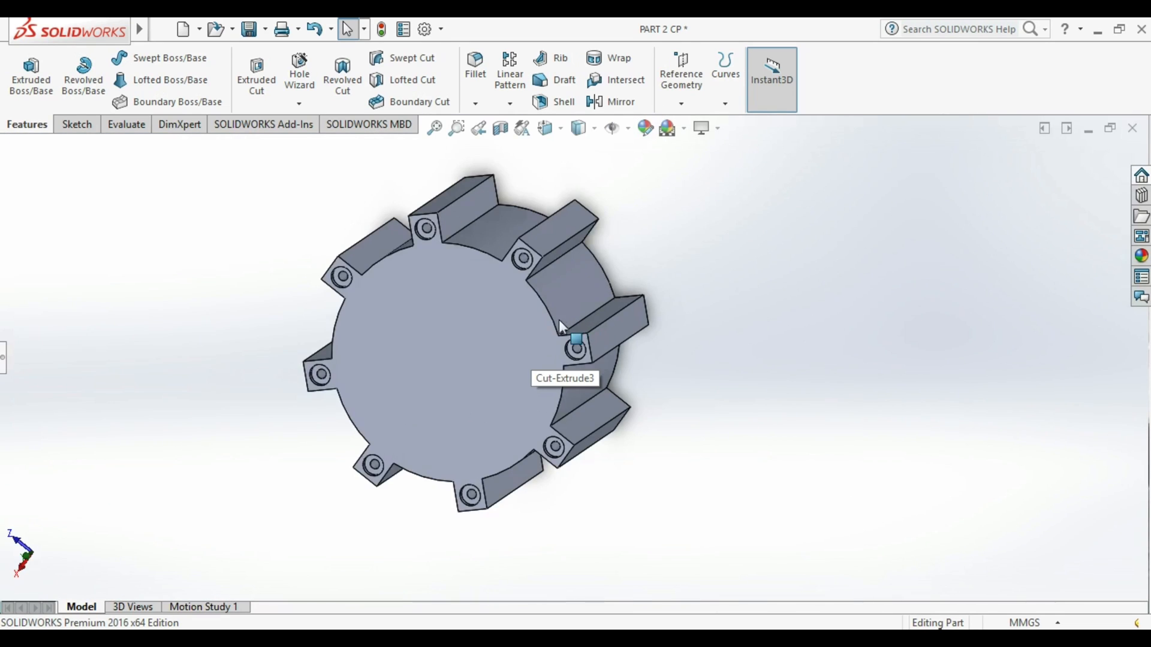
middle_click_drag(519, 360, 541, 321)
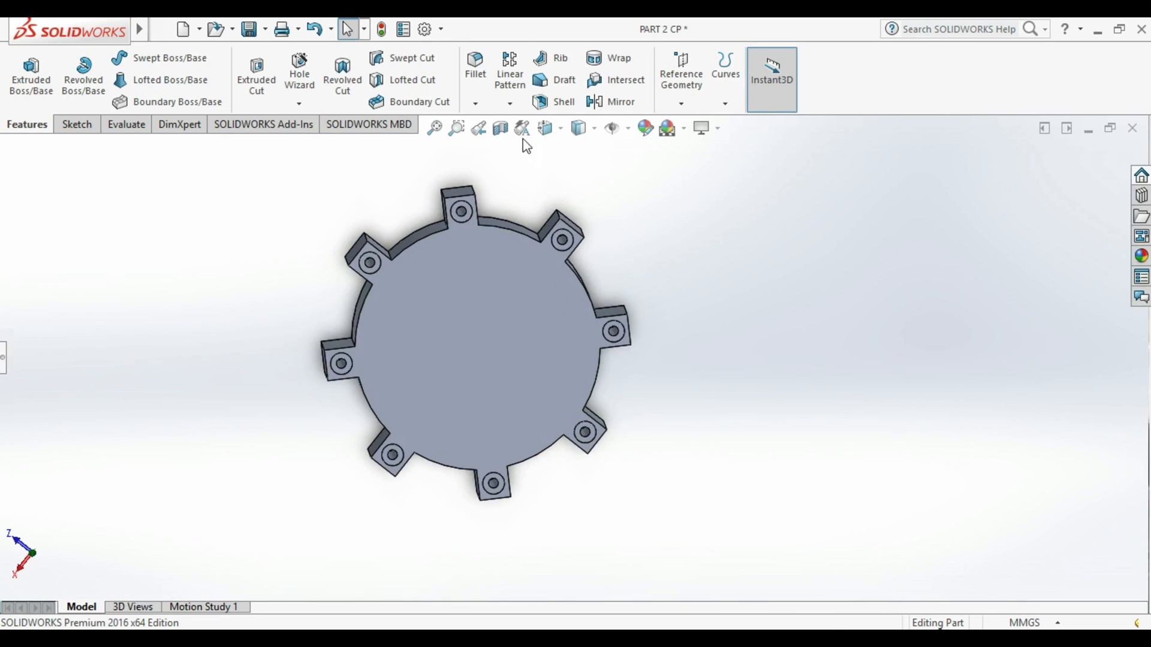
left_click(511, 105)
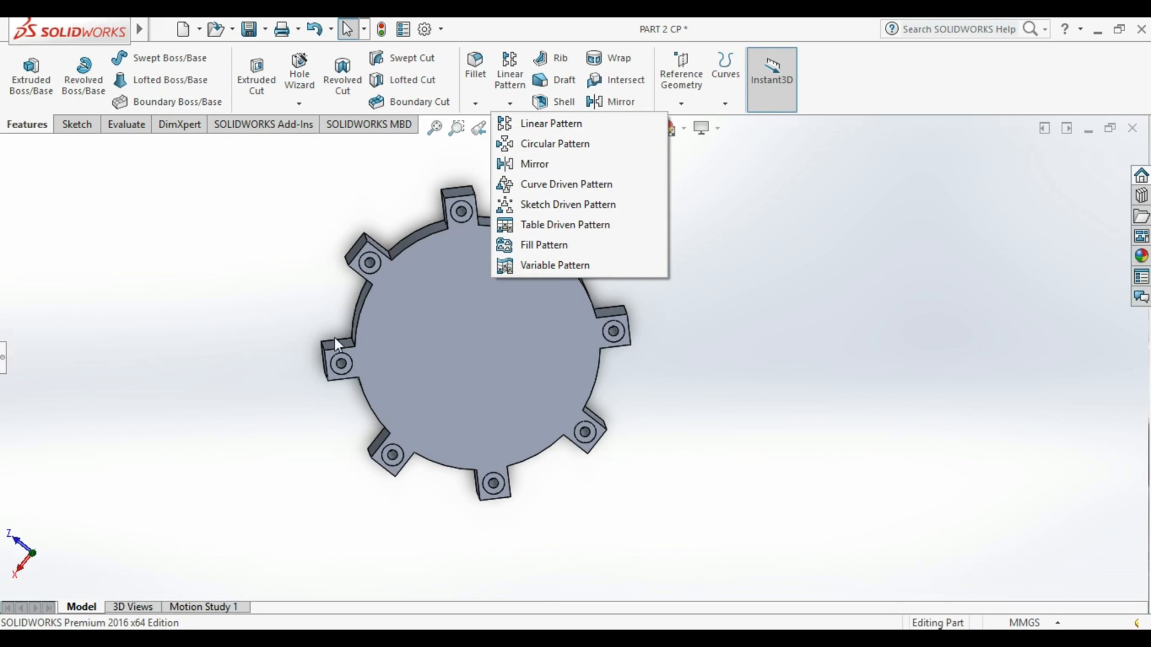
left_click(463, 461)
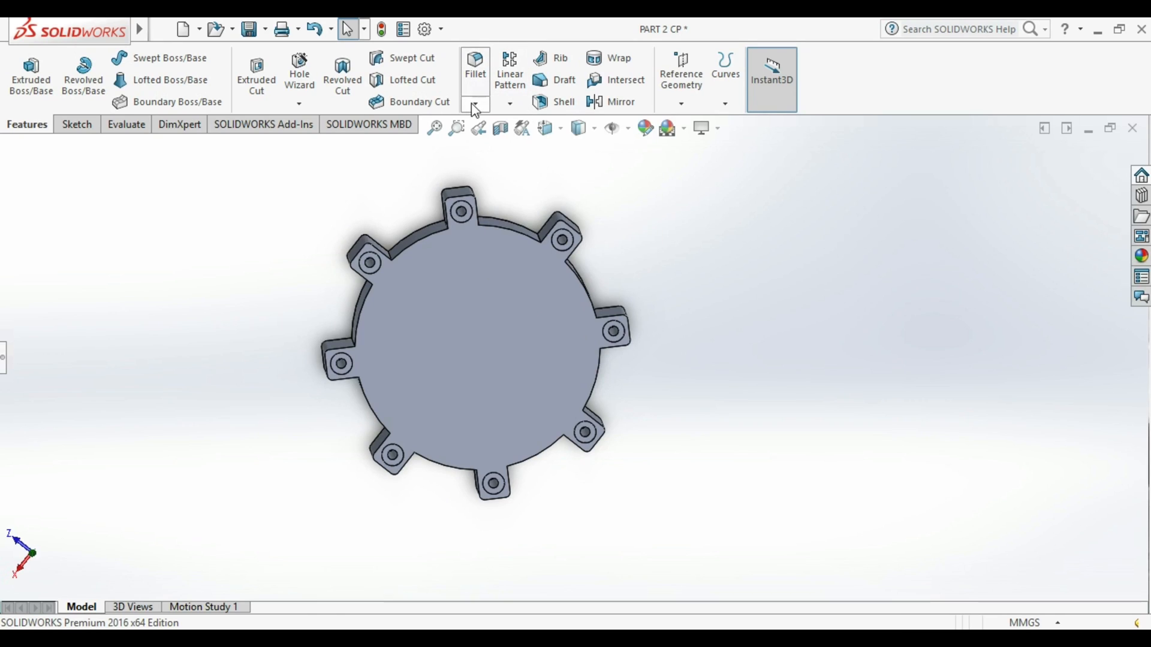
left_click(474, 105)
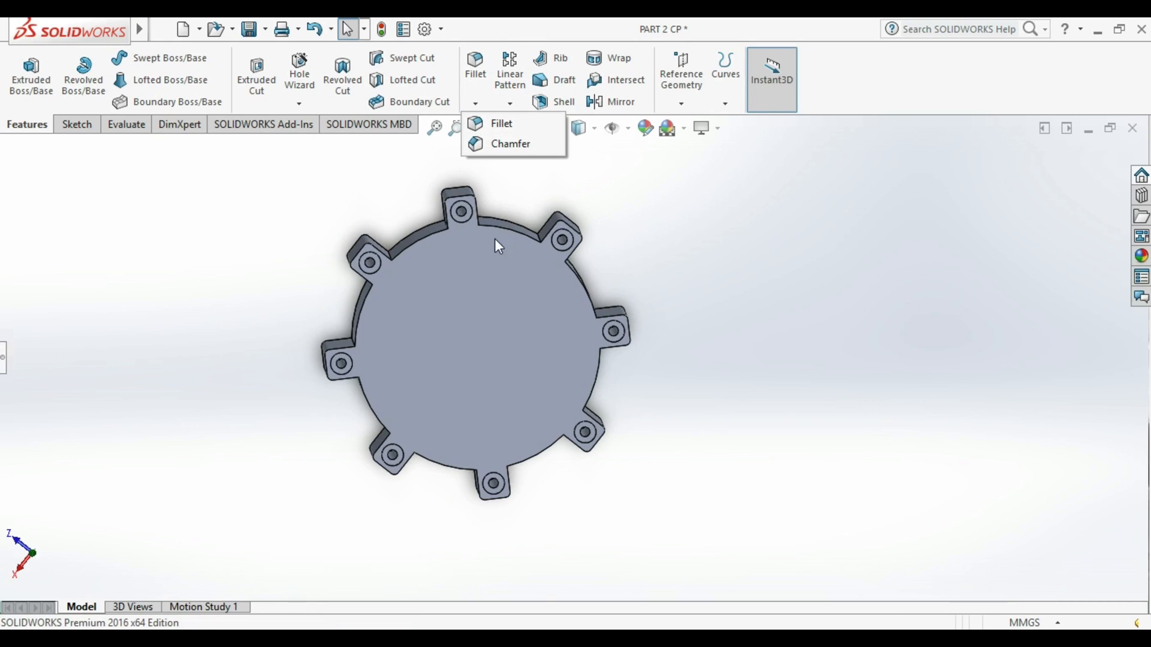
left_click(625, 229)
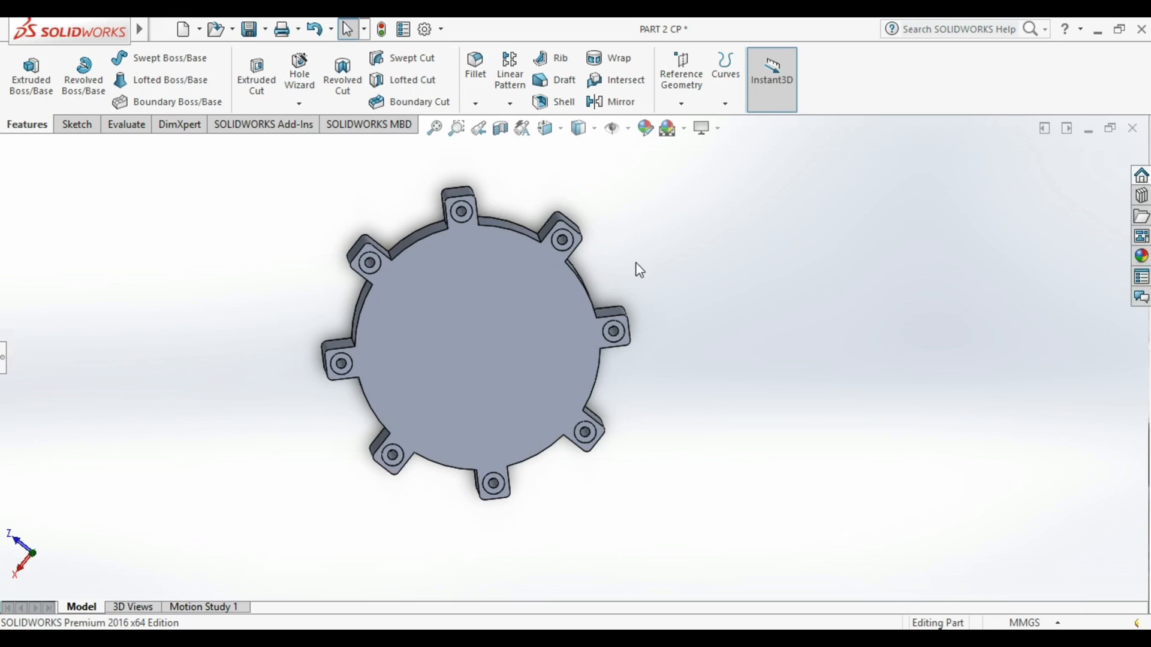
- Examine the rounded outer corners of the teeth from the side and up close around one recessed hole
middle_click_drag(634, 262, 544, 284)
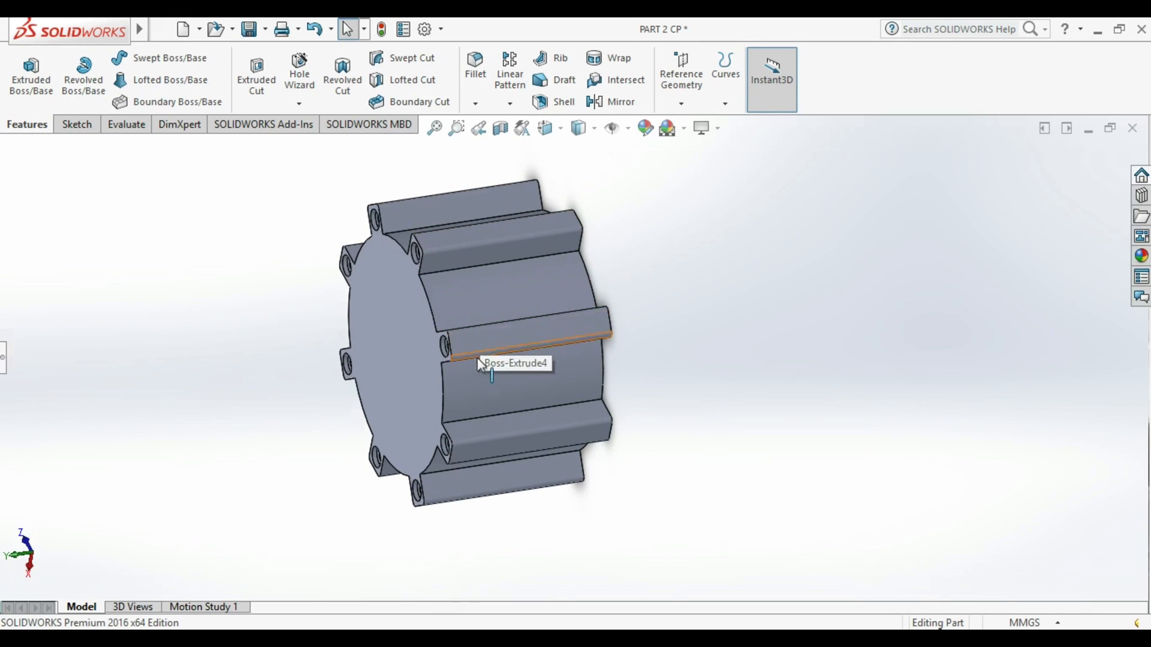
middle_click_drag(484, 361, 616, 219)
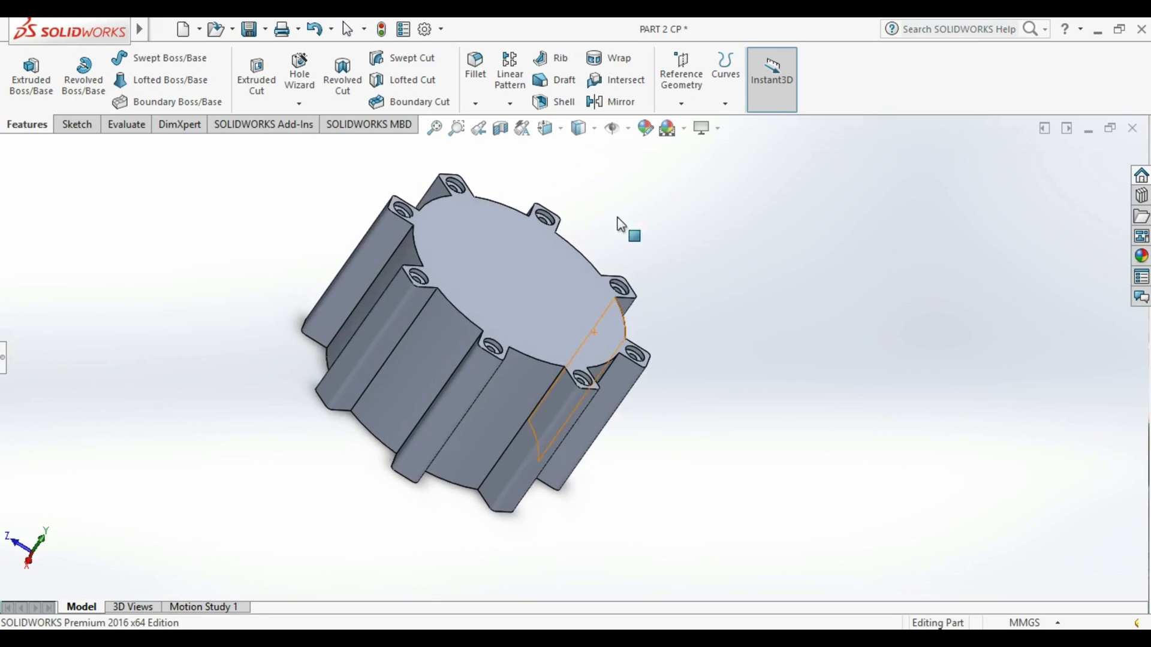
scroll(494, 375, "down", 2)
scroll(494, 375, "down", 5)
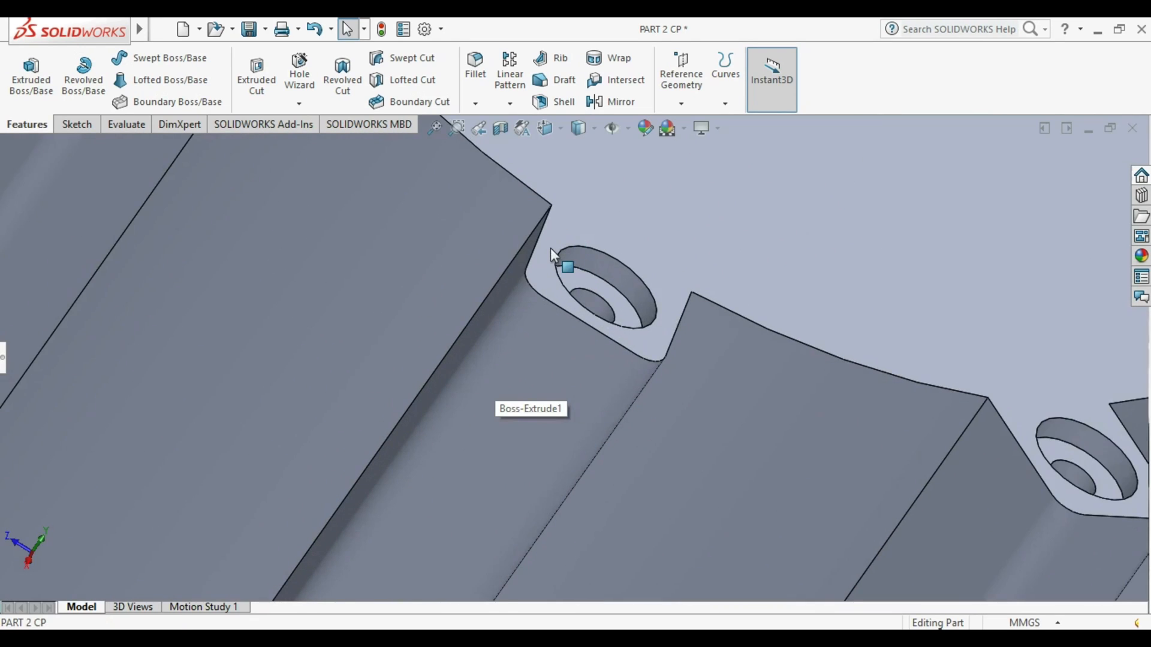
middle_click_drag(550, 247, 520, 315)
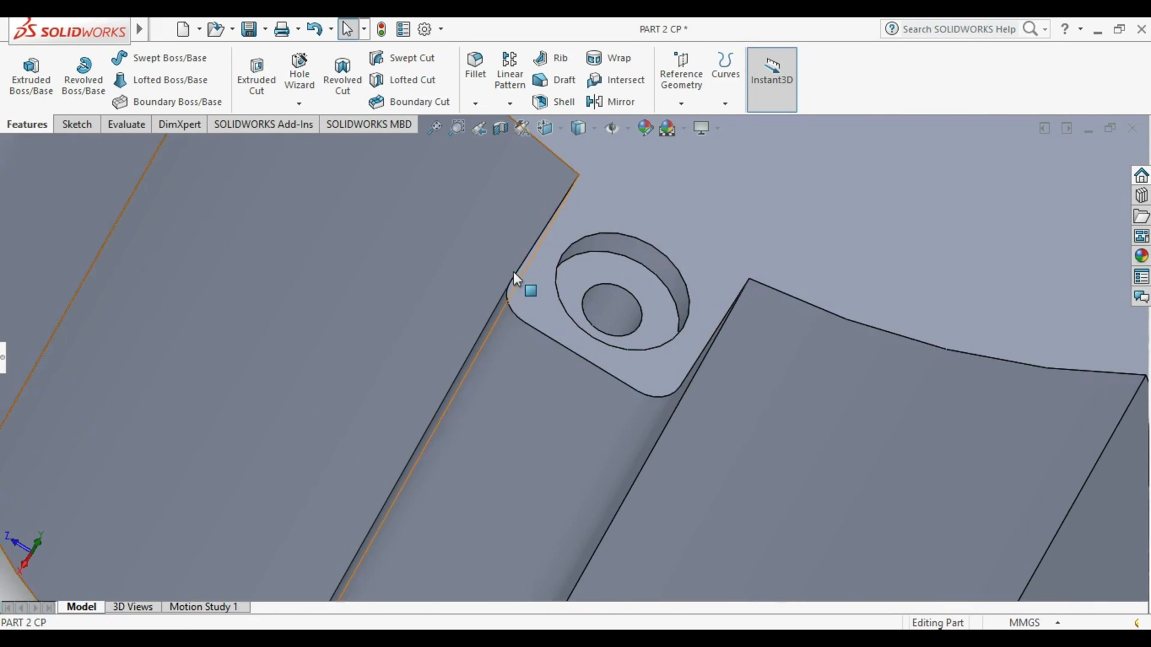
scroll(552, 278, "up", 8)
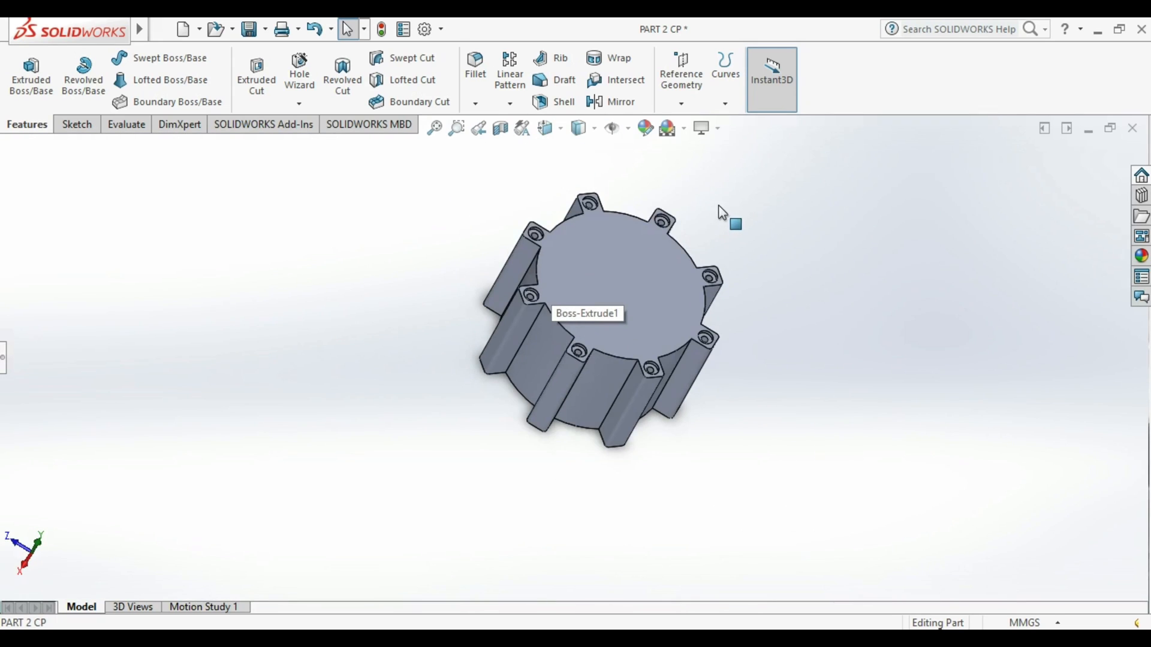
middle_click_drag(730, 221, 691, 308)
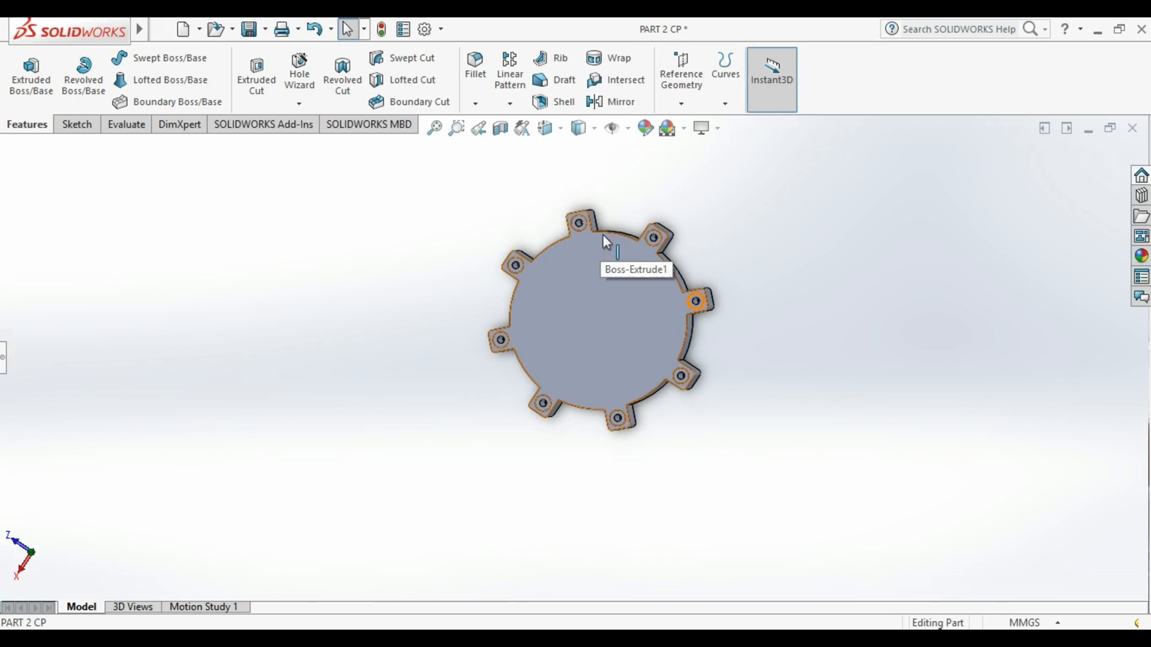
- Sketch a 16-sided inscribed-circle polygon on the toothed end face, centred on the cylinder and sized to its round rim, and exit the sketch
left_click(77, 125)
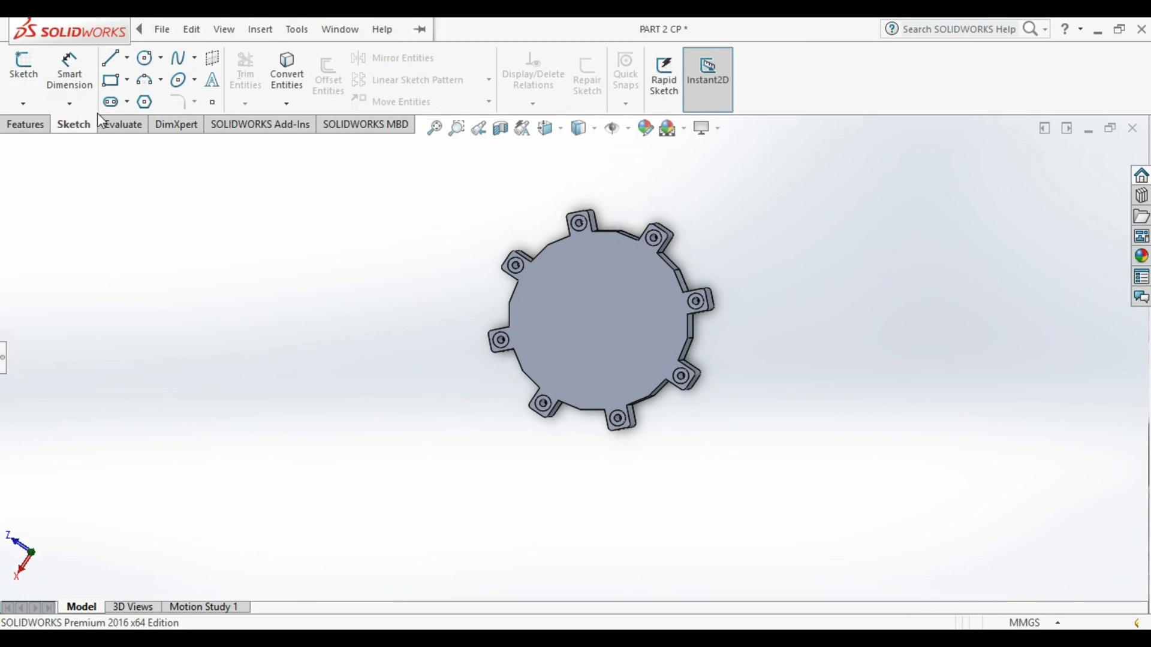
left_click(145, 101)
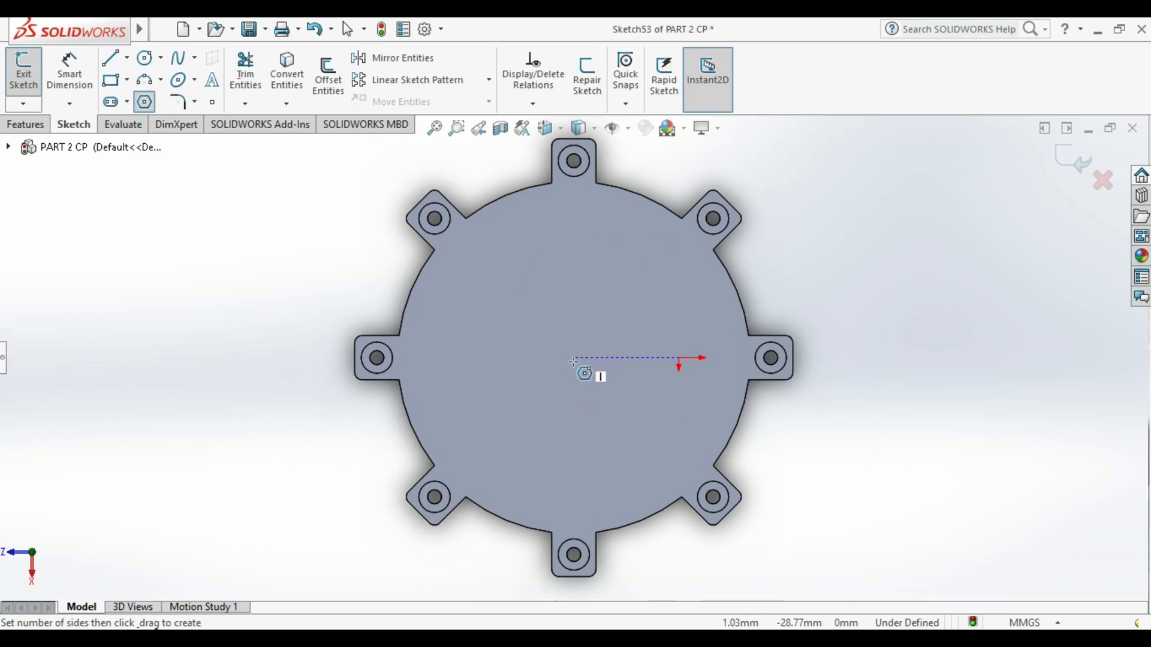
left_click(3, 359)
left_click(50, 308)
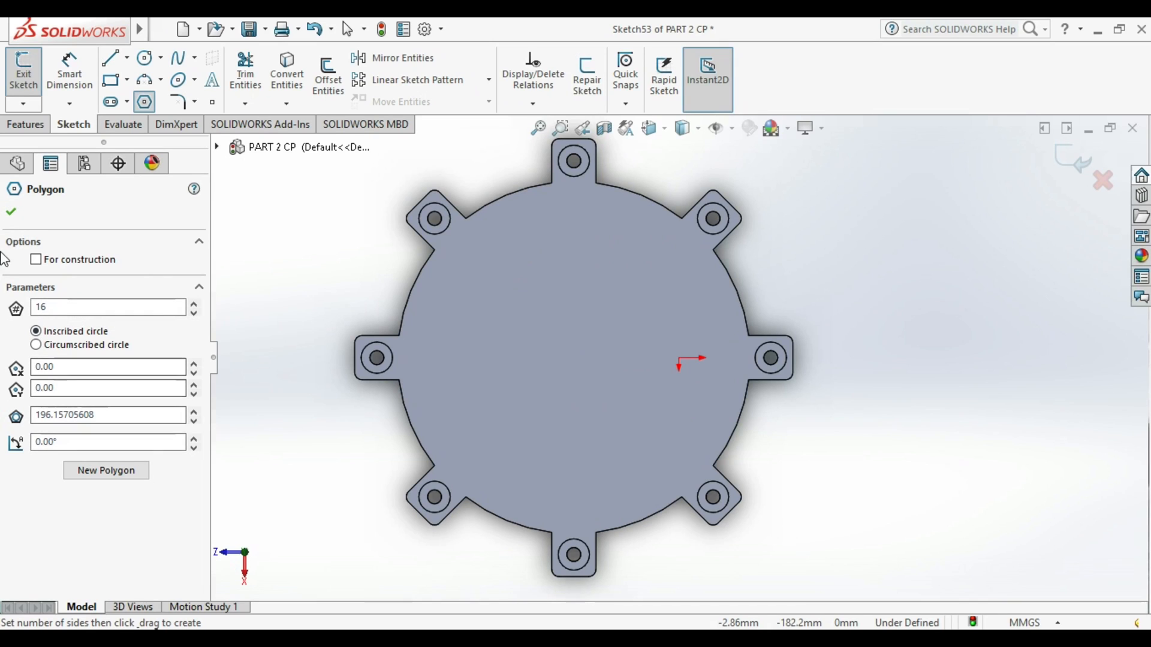
left_click(215, 359)
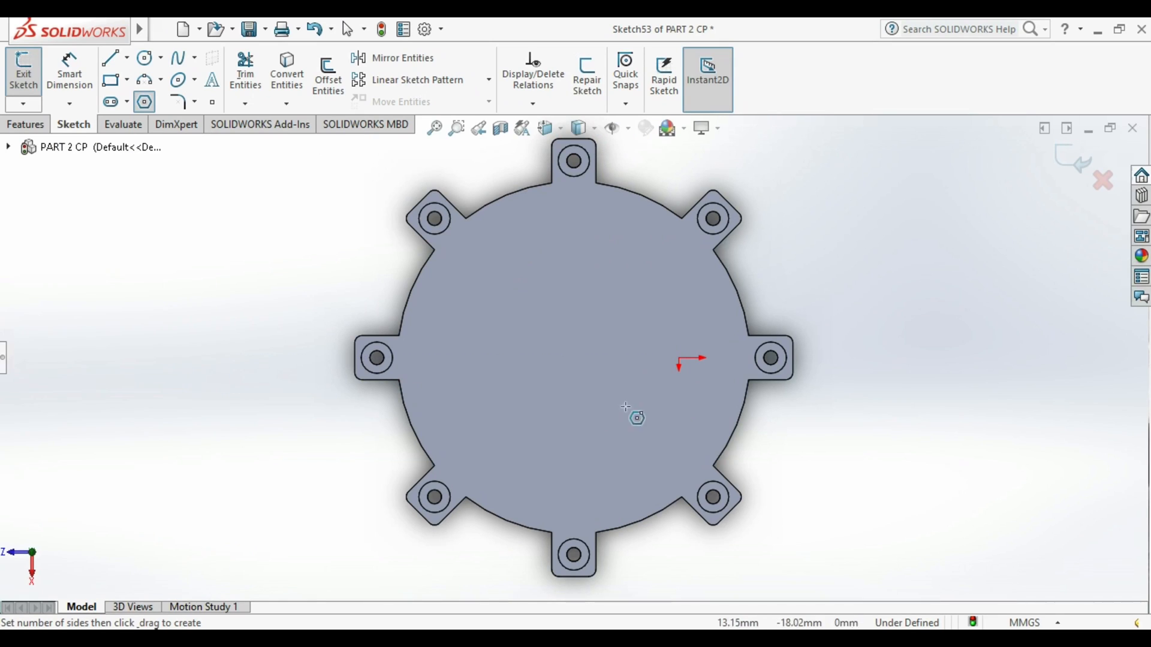
left_click(573, 358)
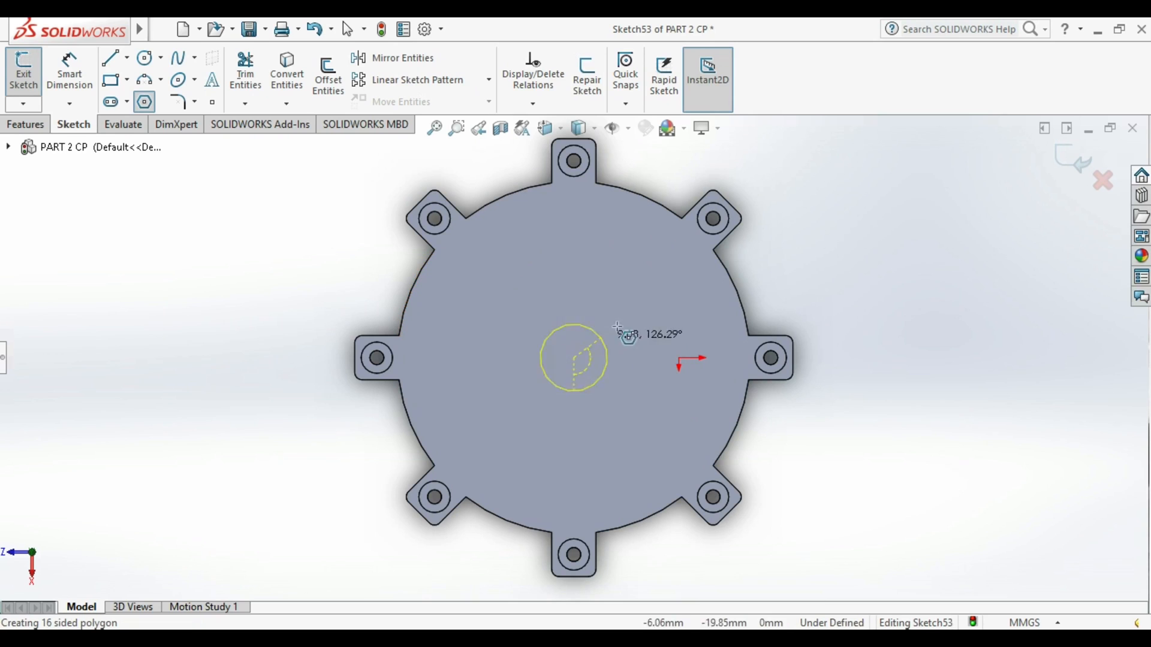
left_click(707, 229)
middle_click_drag(758, 257, 775, 307)
key("ctrl+8")
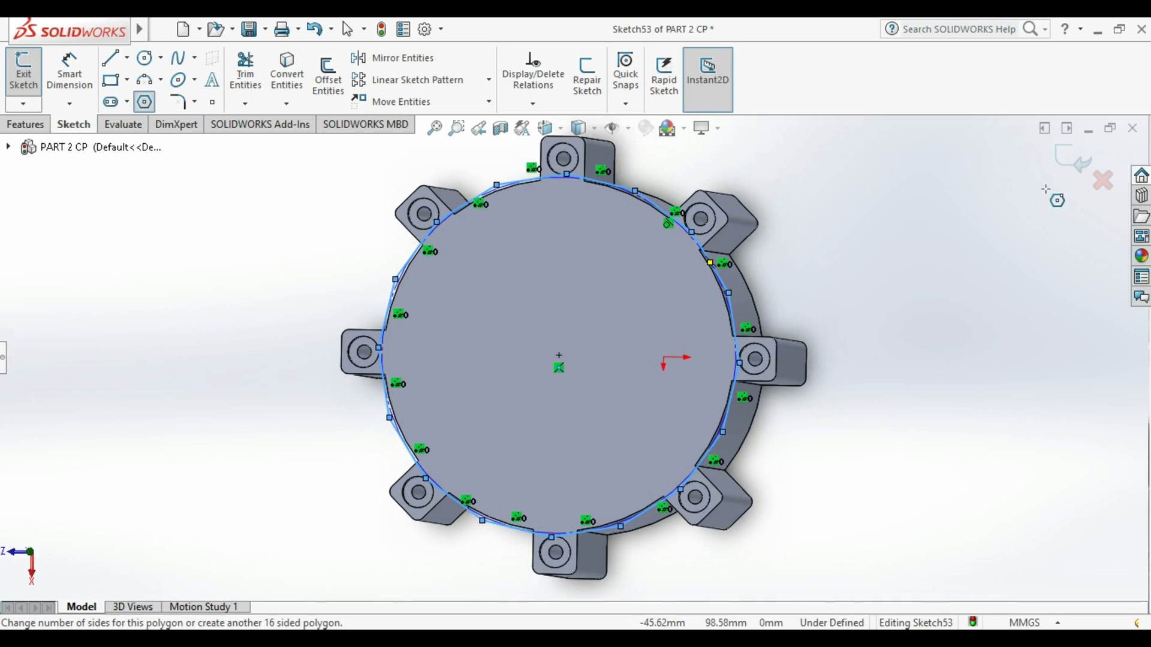
left_click(1083, 160)
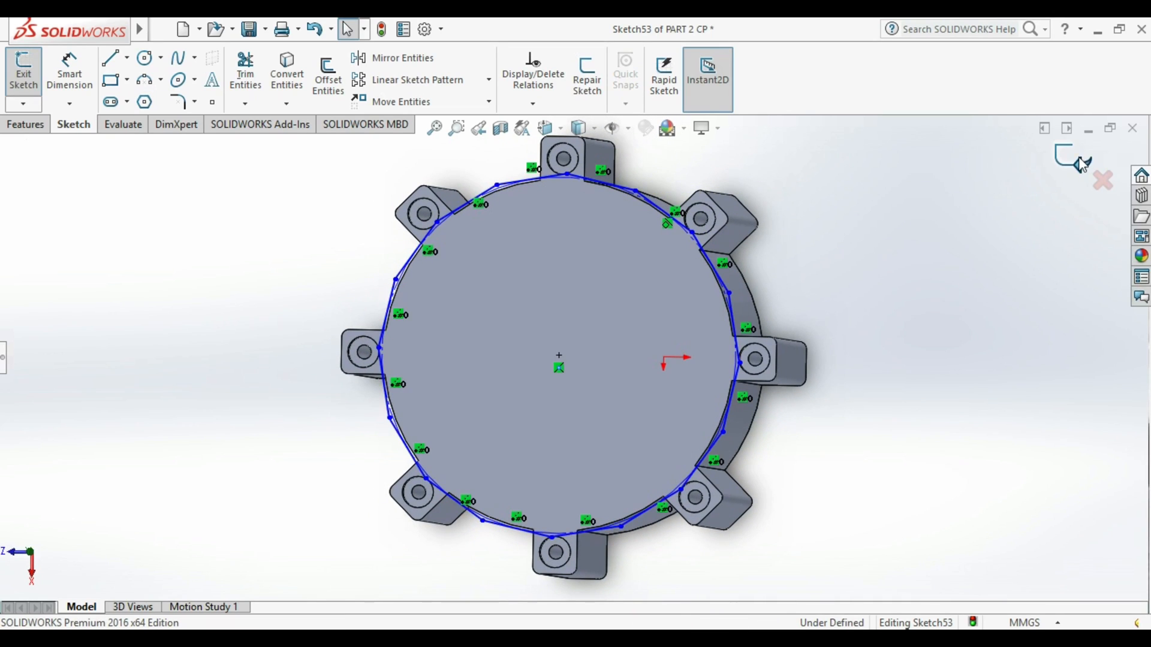
- Extrude the 16-sided polygon sketch along the cylinder so the body between the teeth becomes faceted
left_click(38, 131)
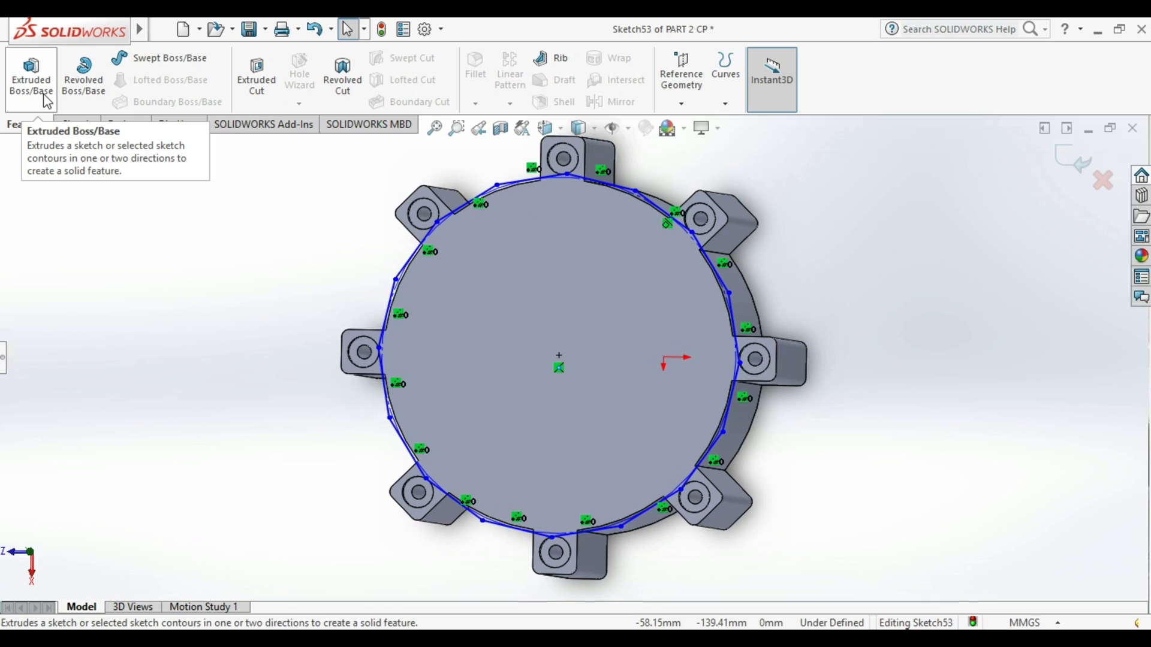
left_click(47, 101)
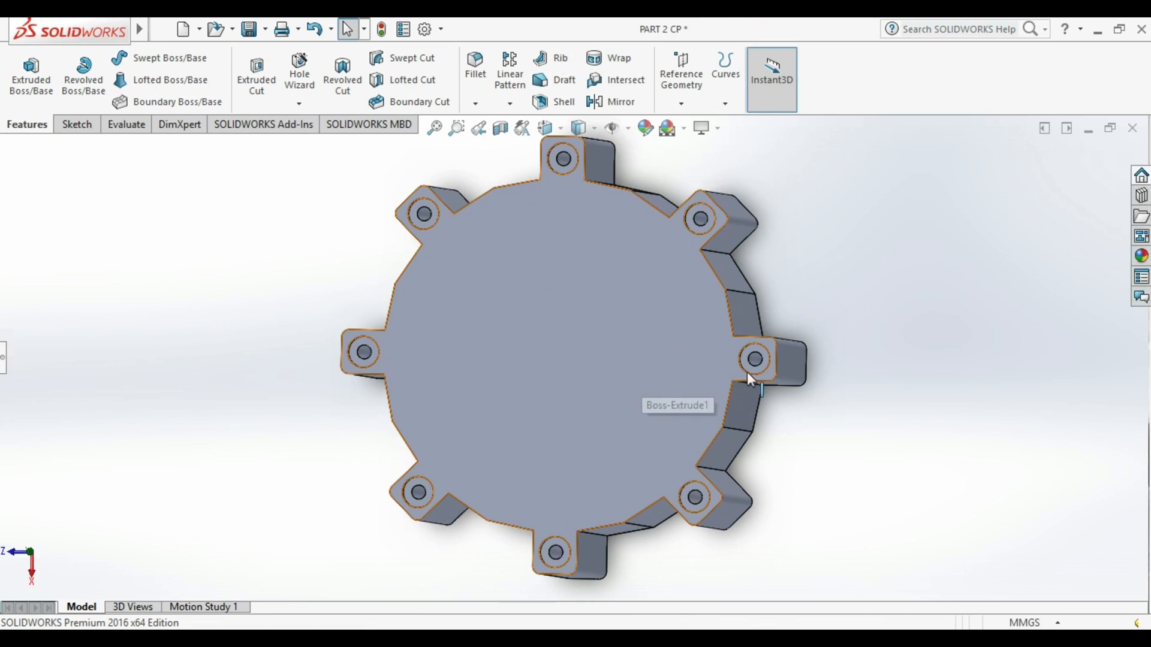
mouse_move(746, 371)
middle_mouse_down()
mouse_move(701, 469)
mouse_move(857, 304)
mouse_move(787, 360)
middle_mouse_up()
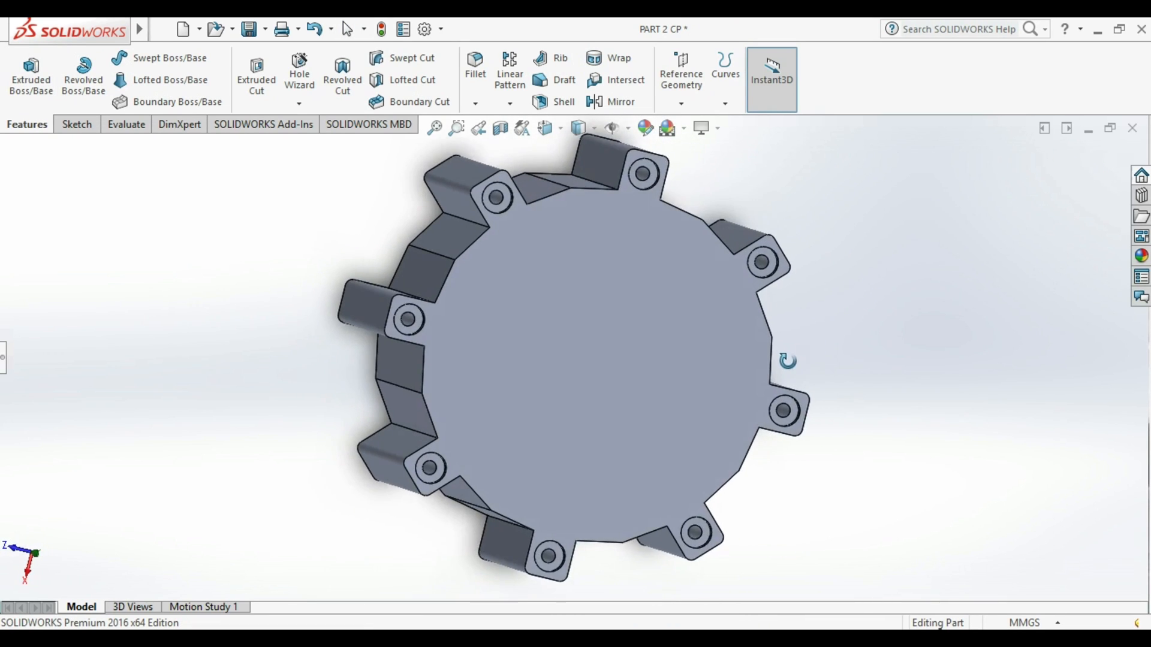
scroll(831, 358, "down", 1)
left_click(543, 128)
left_click(591, 345)
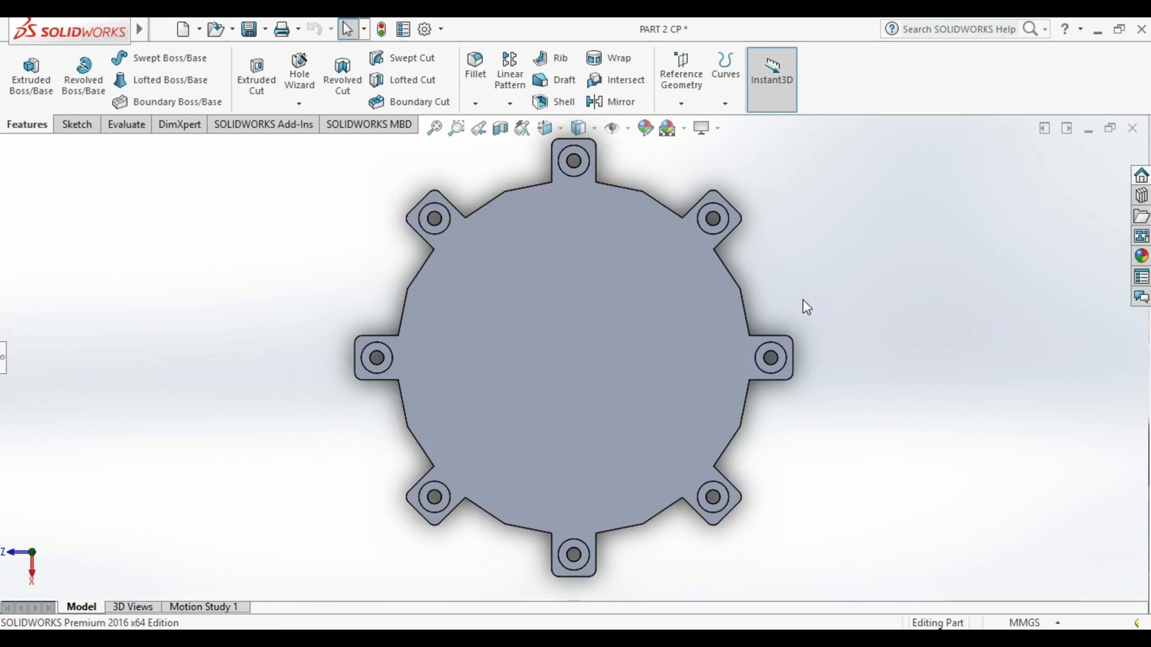
- Sketch a circle of about 15.24 mm radius on one tooth's outer face, centred across its width near the end opposite the recessed holes
mouse_move(262, 405)
middle_mouse_down()
mouse_move(330, 399)
mouse_move(239, 406)
mouse_move(262, 403)
middle_mouse_up()
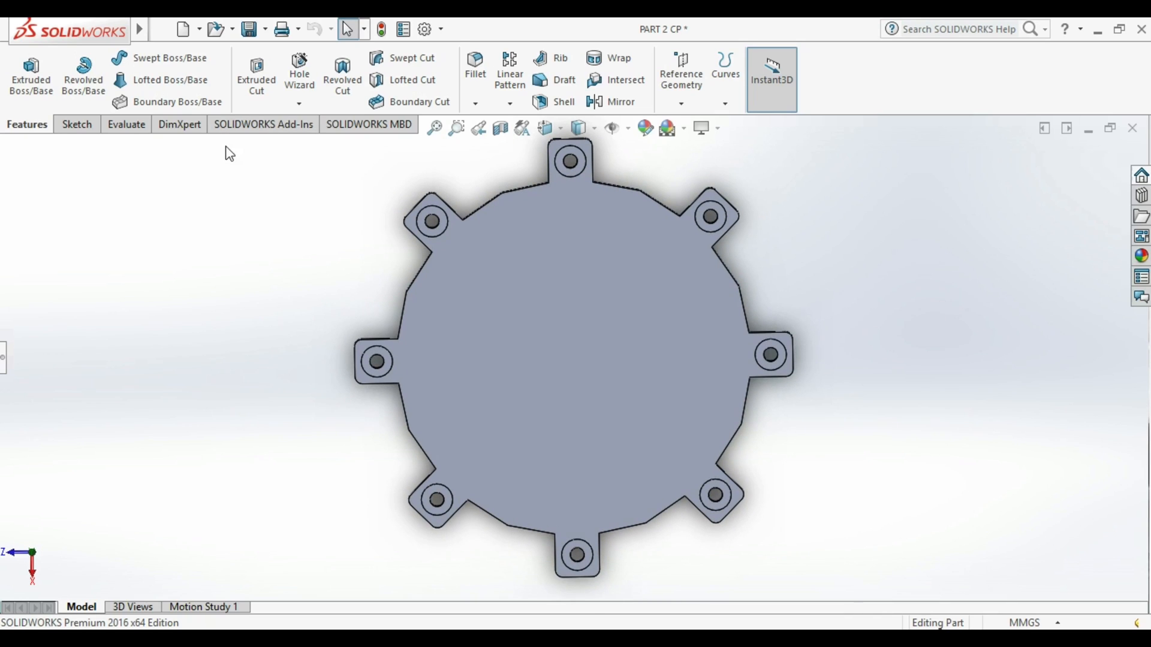
left_click(579, 128)
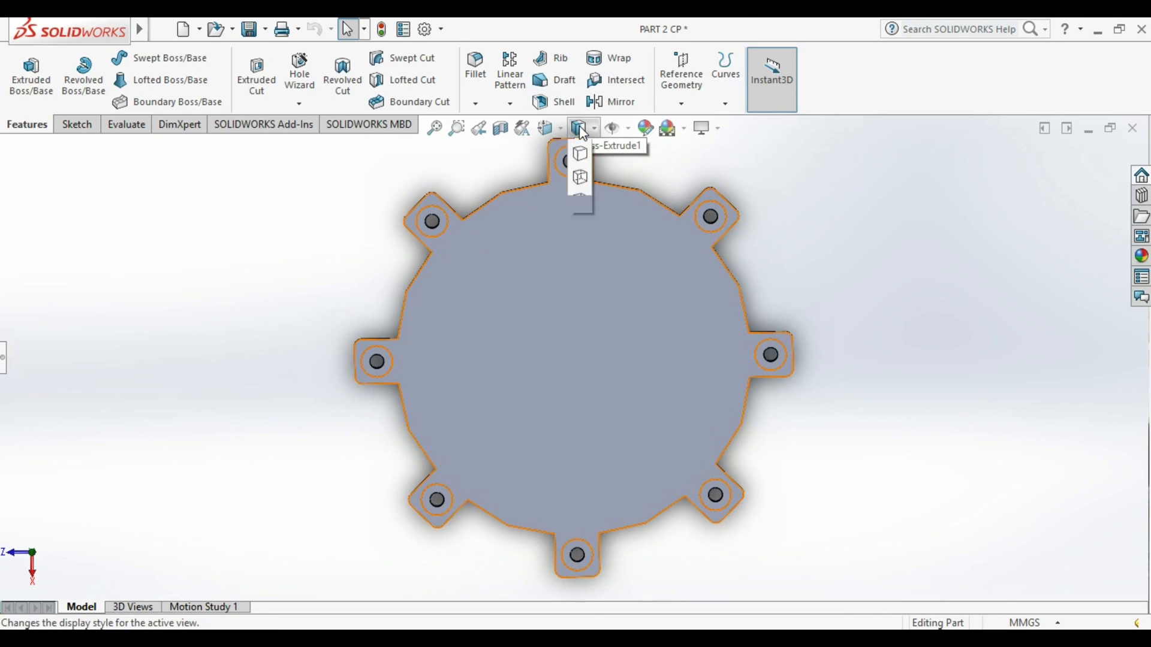
left_click(579, 176)
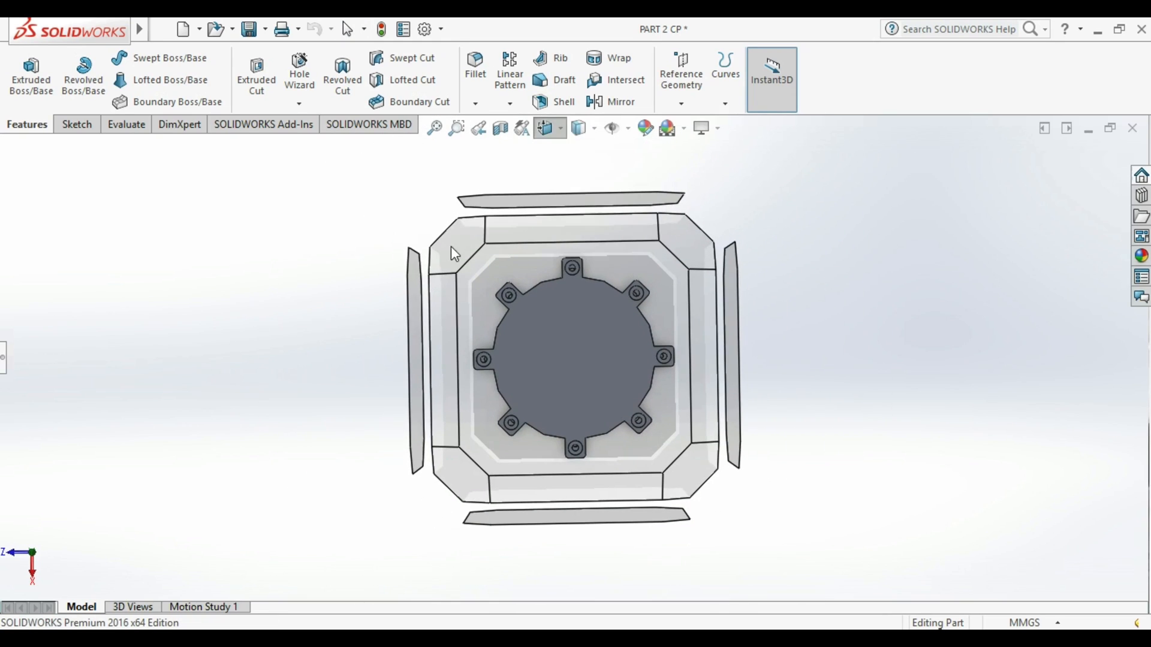
left_click(418, 336)
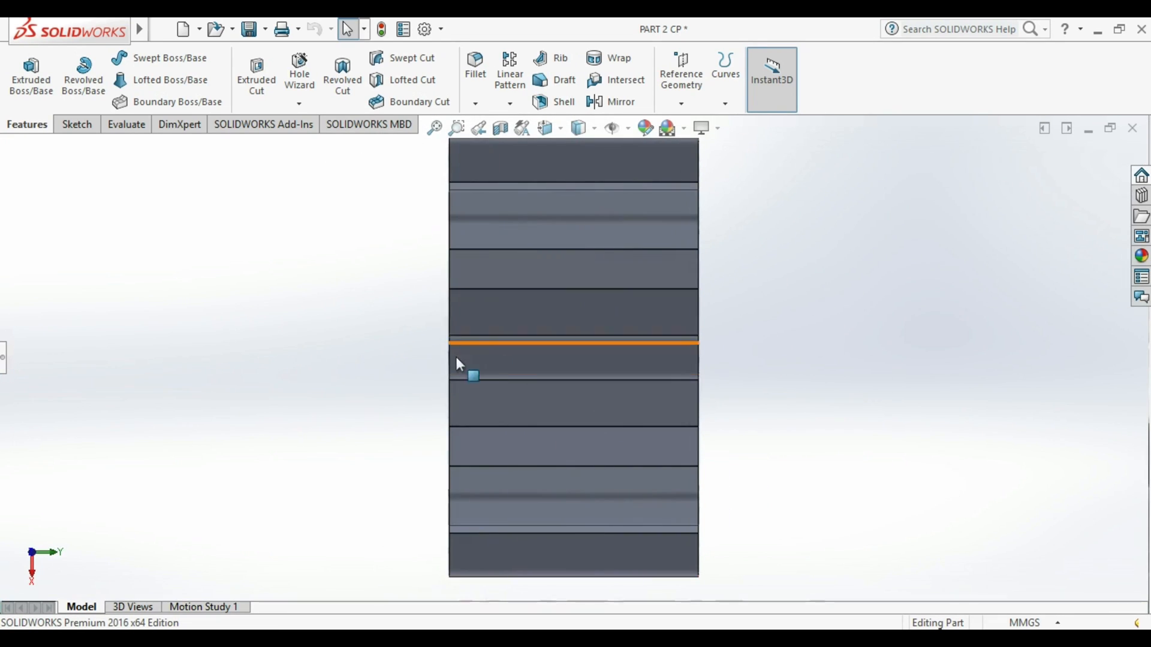
left_click(84, 126)
left_click(23, 63)
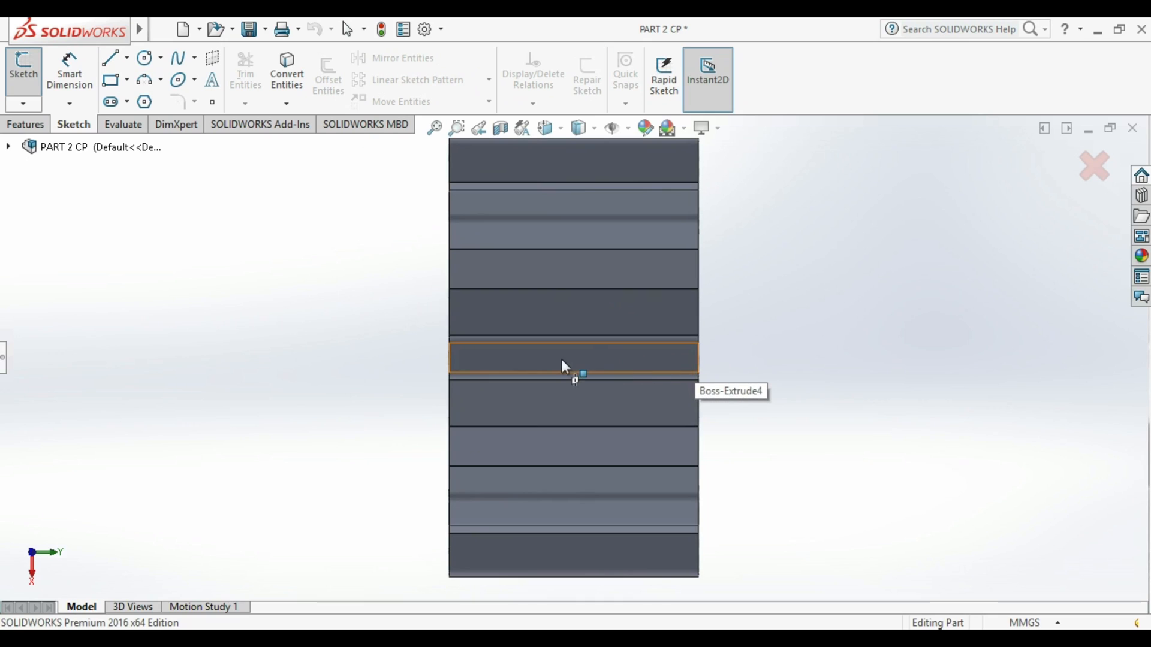
left_click(521, 365)
key("c")
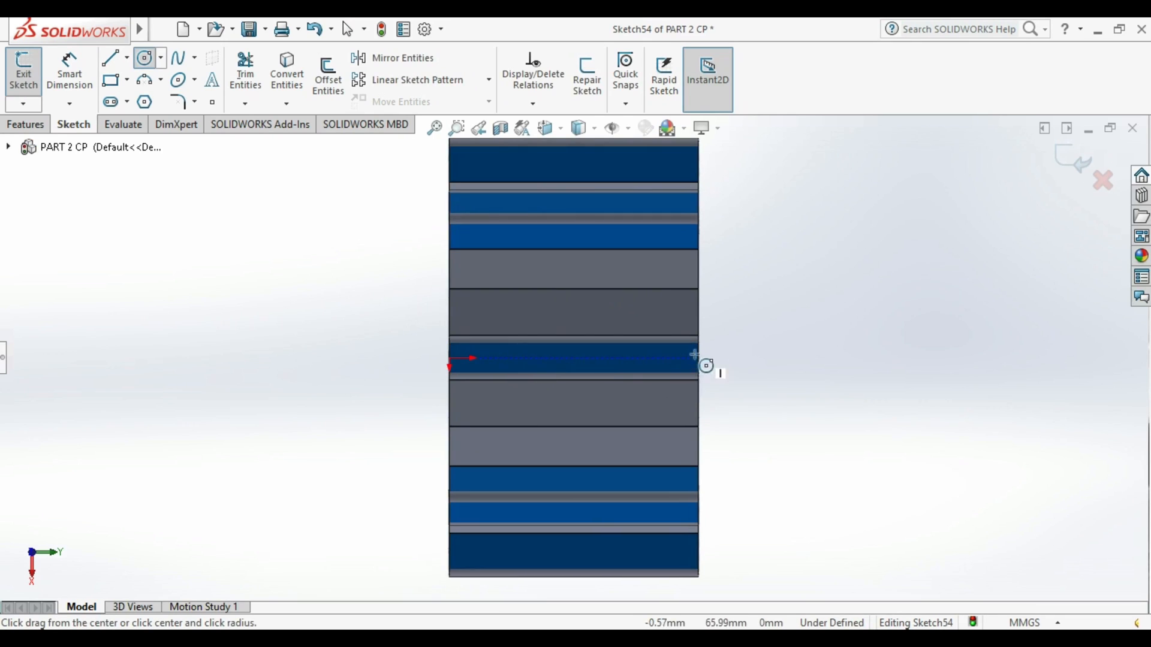
left_click(495, 357)
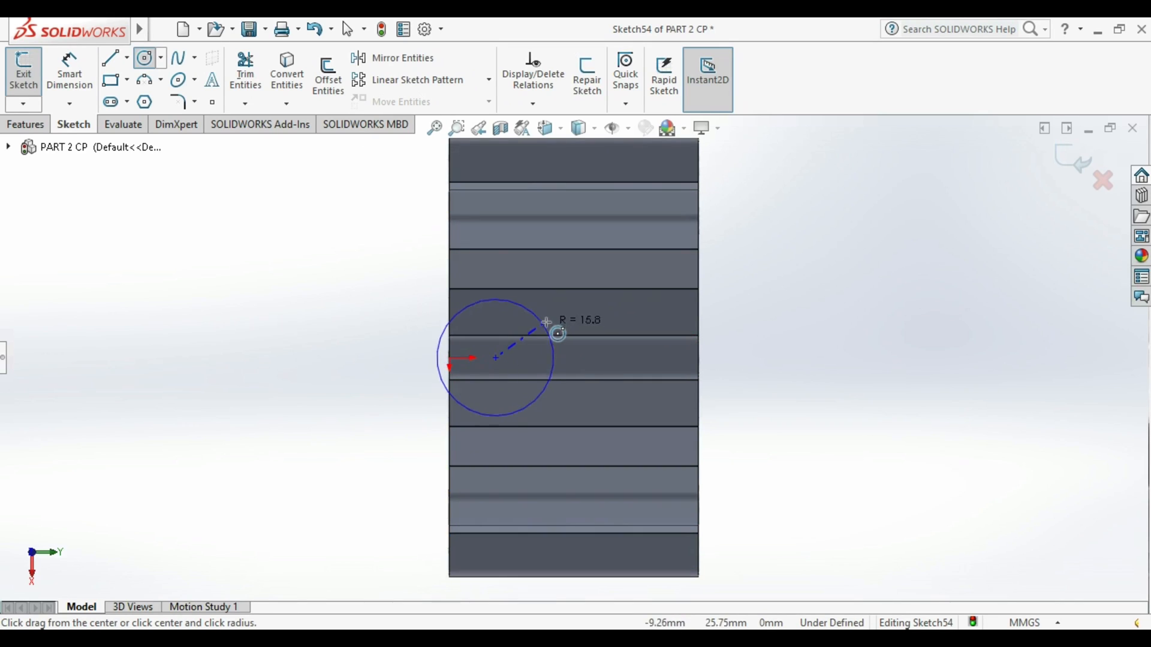
left_click(534, 337)
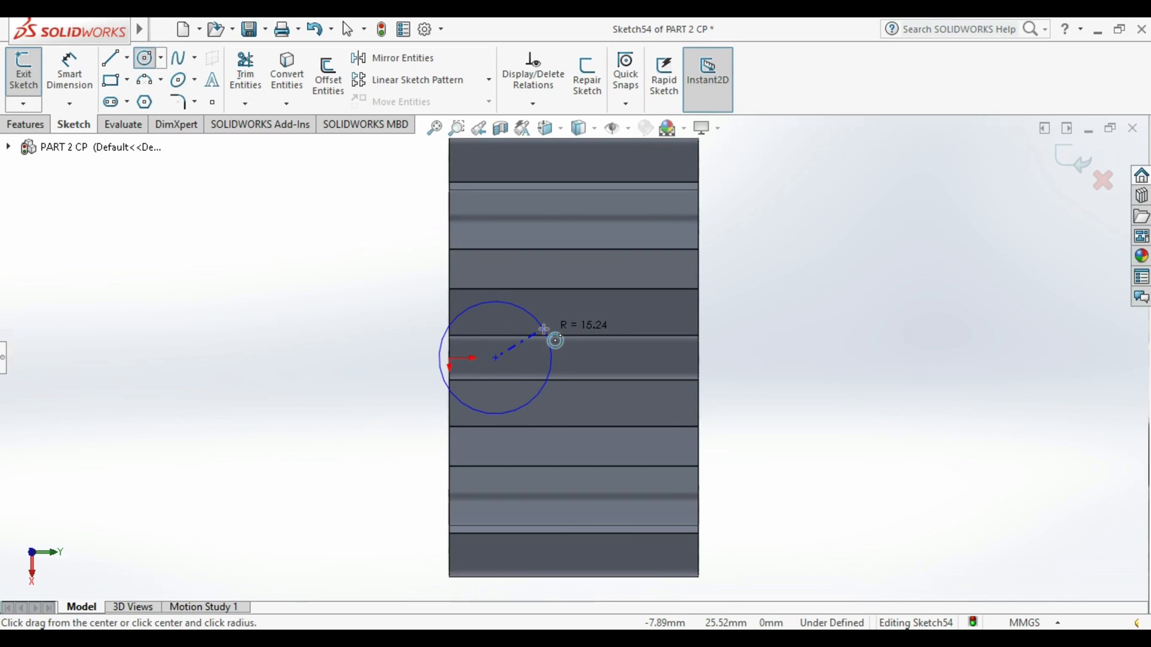
left_click(545, 329)
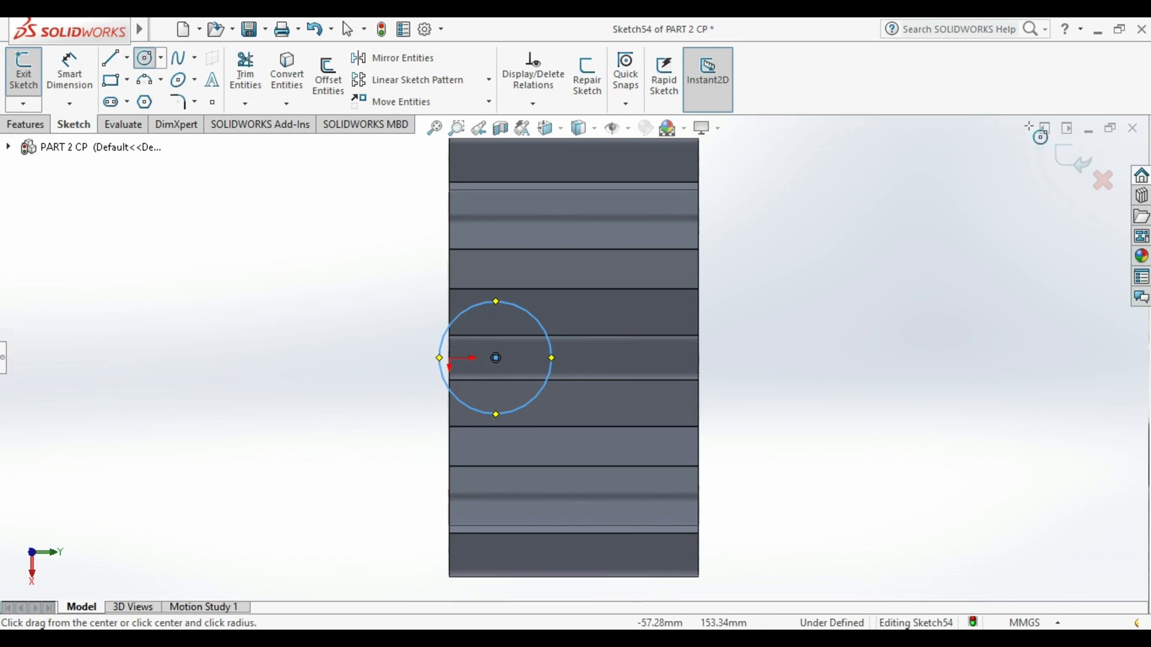
- Extrude the circle outward from the tooth's outer face as a round boss
left_click(39, 124)
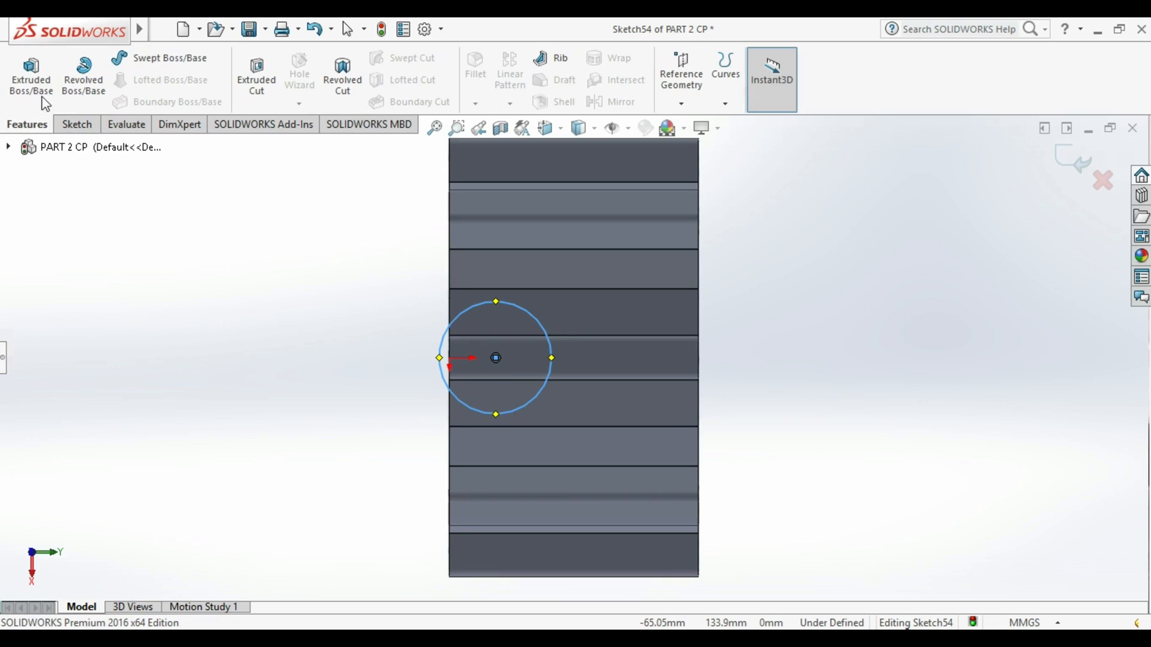
left_click(33, 68)
middle_click_drag(617, 384, 499, 444)
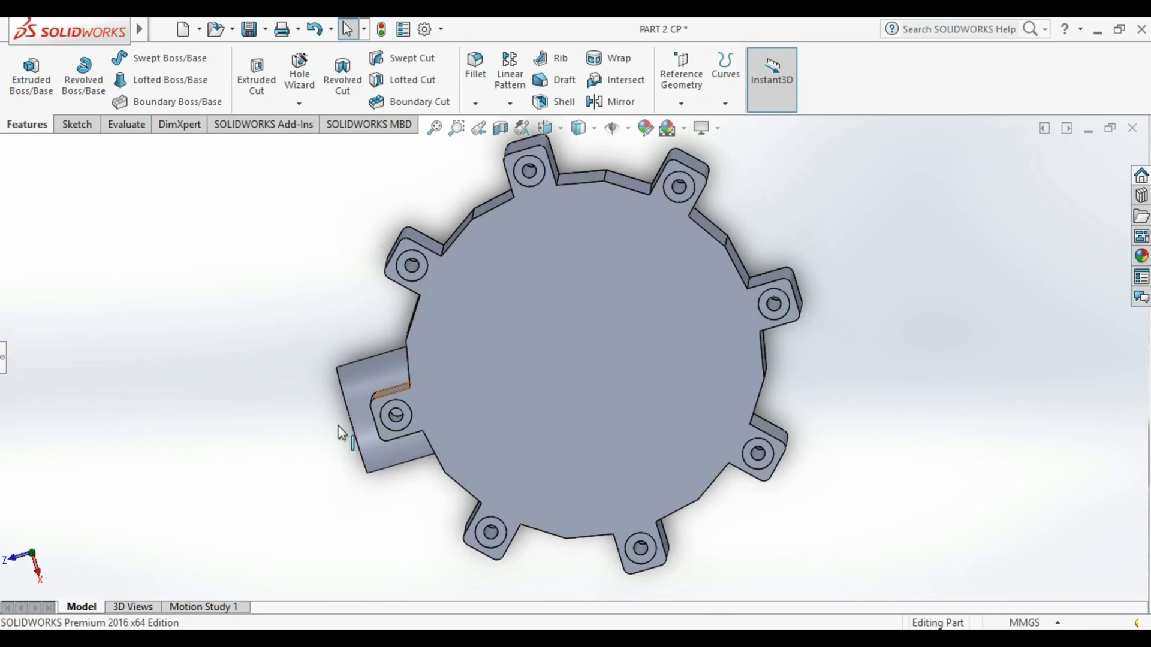
mouse_move(340, 431)
middle_mouse_down()
mouse_move(257, 478)
mouse_move(384, 427)
middle_mouse_up()
- Add an extruded hexagonal plate to the round boss's end face and duplicate the boss and plate on the diametrically opposite tooth
left_click(91, 126)
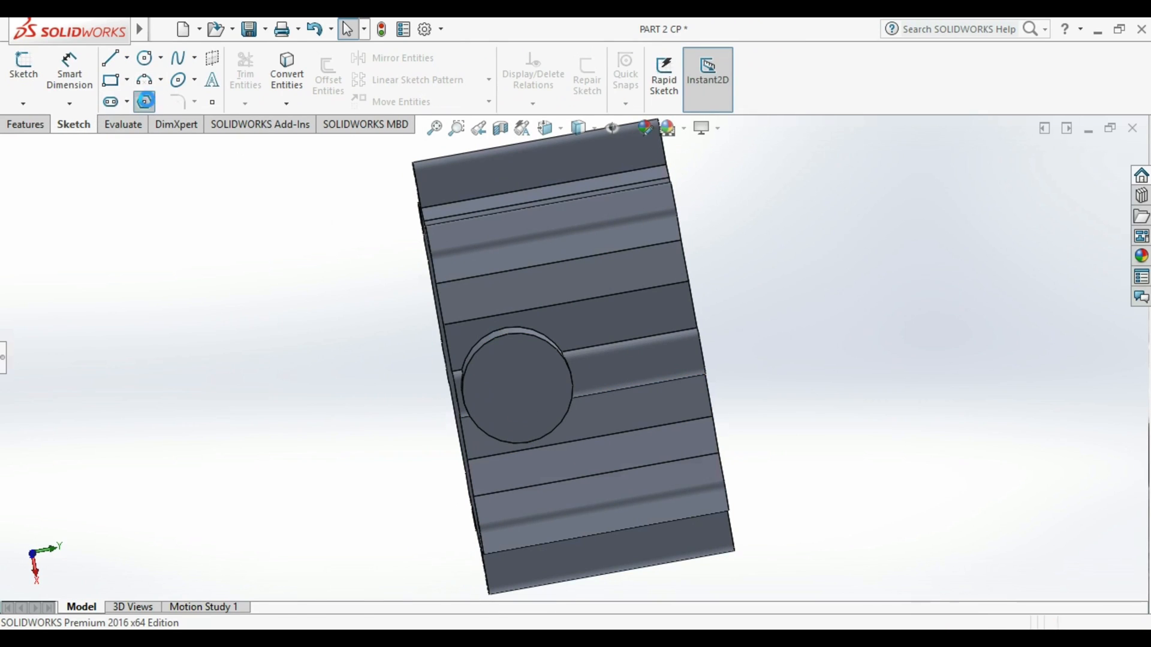
left_click(23, 66)
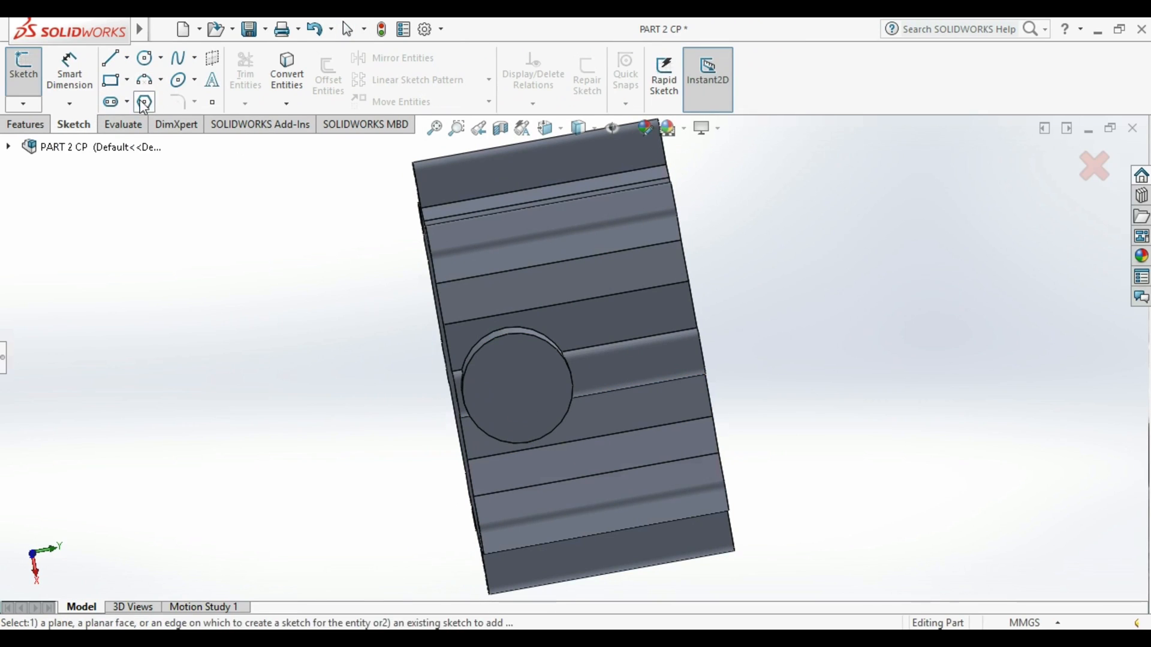
left_click(501, 379)
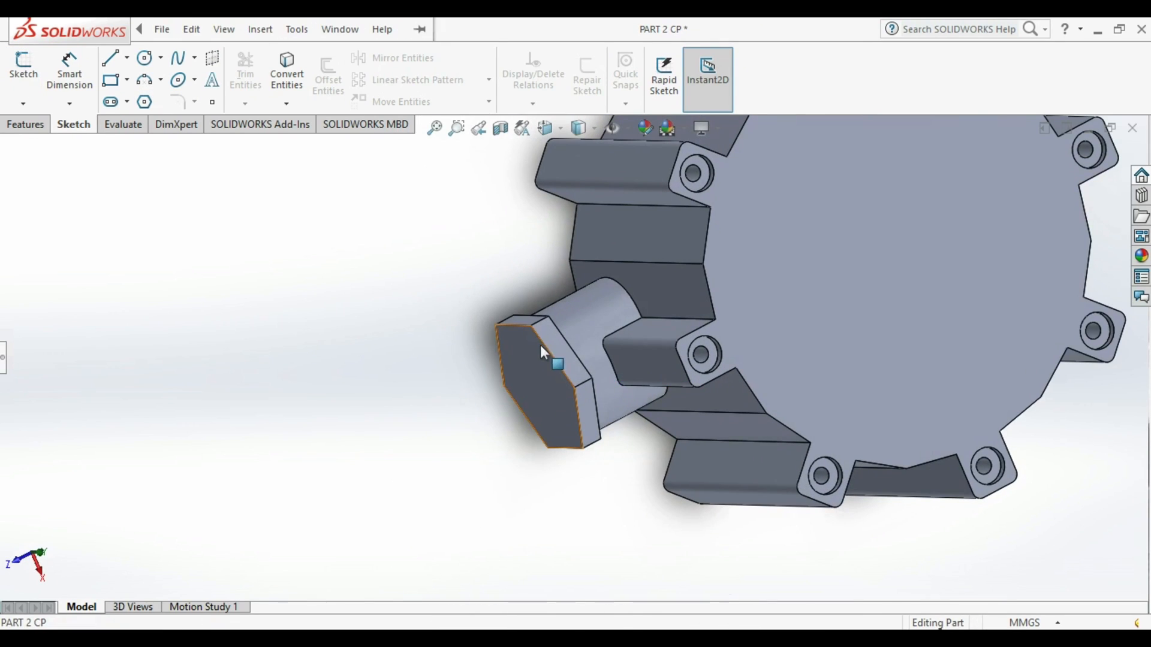
left_click(27, 124)
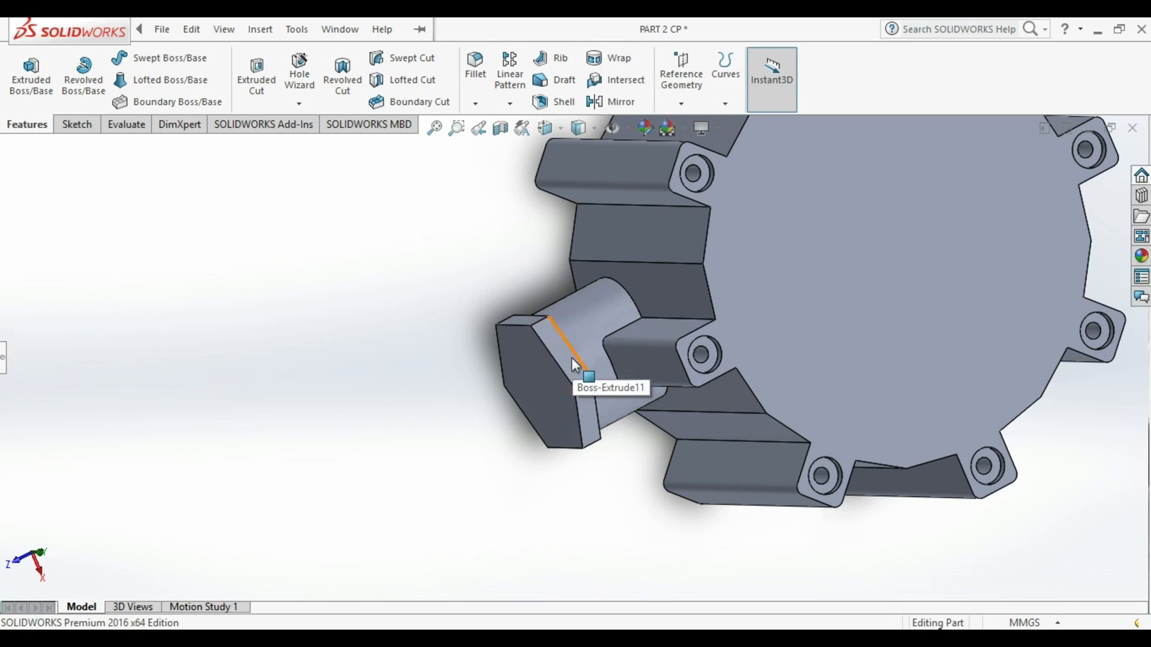
key("f")
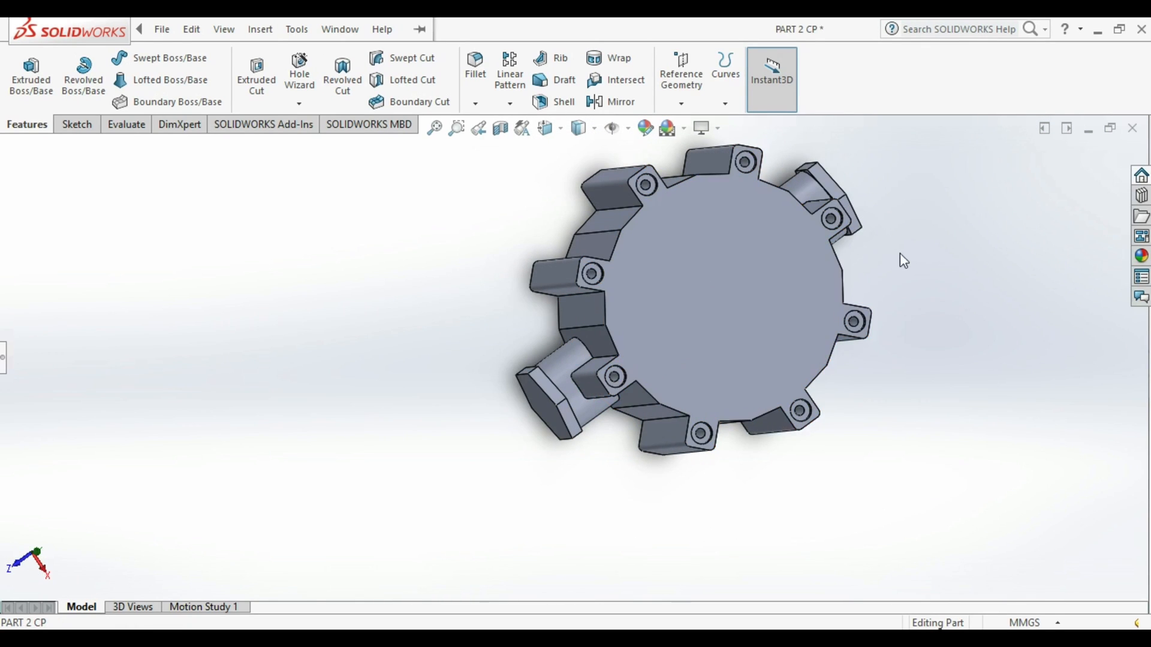
- Examine the two hexagonal-ended bosses from the recessed-hole face, from the side and from the plain end face
middle_click_drag(900, 253, 878, 295)
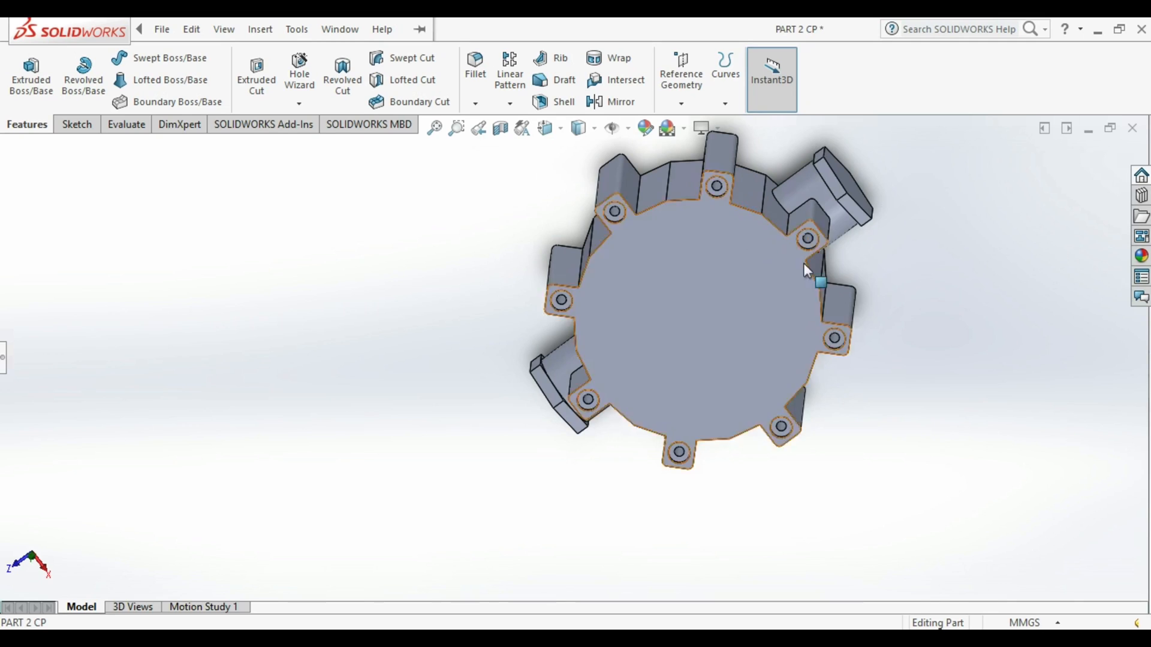
middle_click_drag(880, 214, 797, 335)
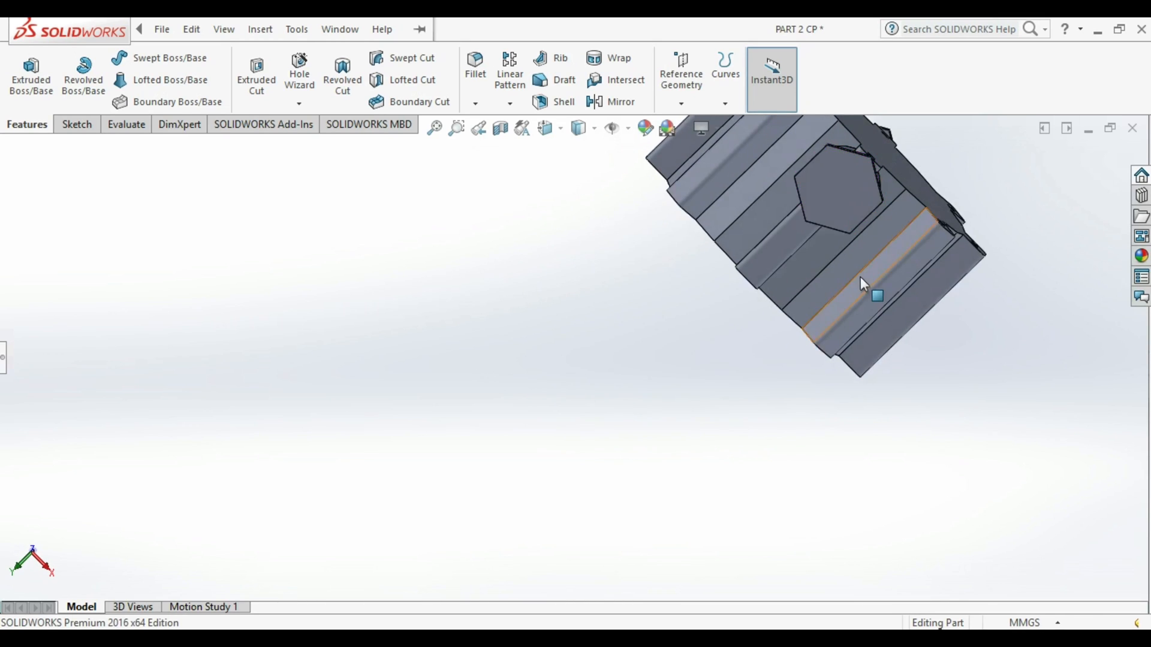
scroll(860, 280, "up", 3)
scroll(765, 300, "down", 6)
left_click(617, 278)
key("ctrl+8")
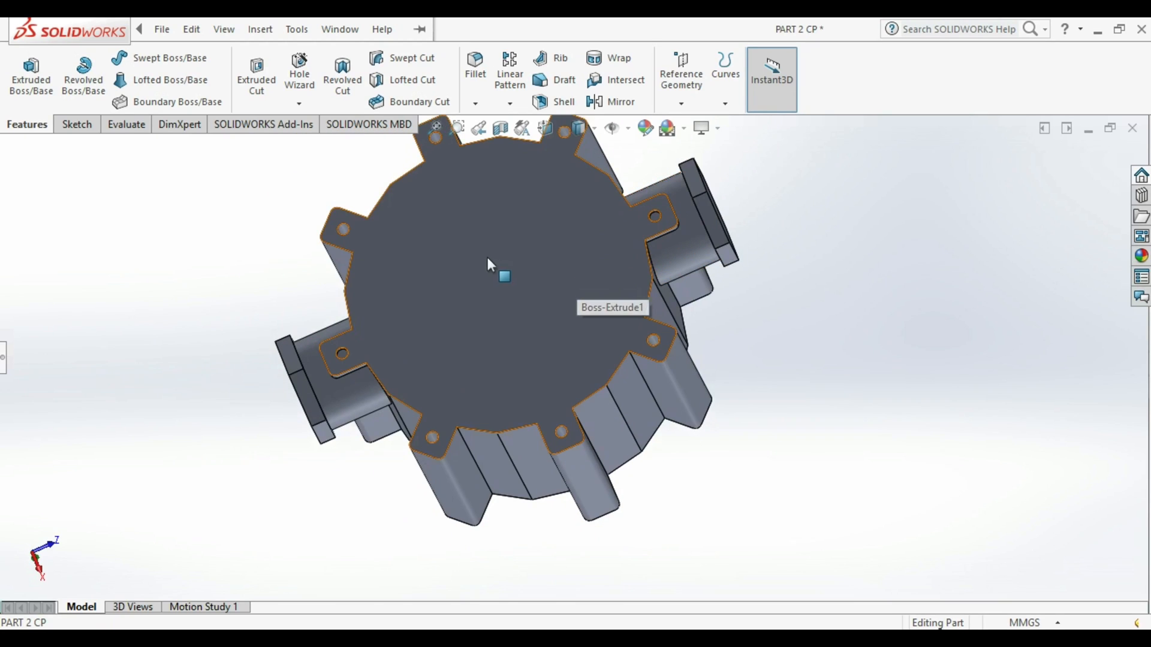
key("alt+e")
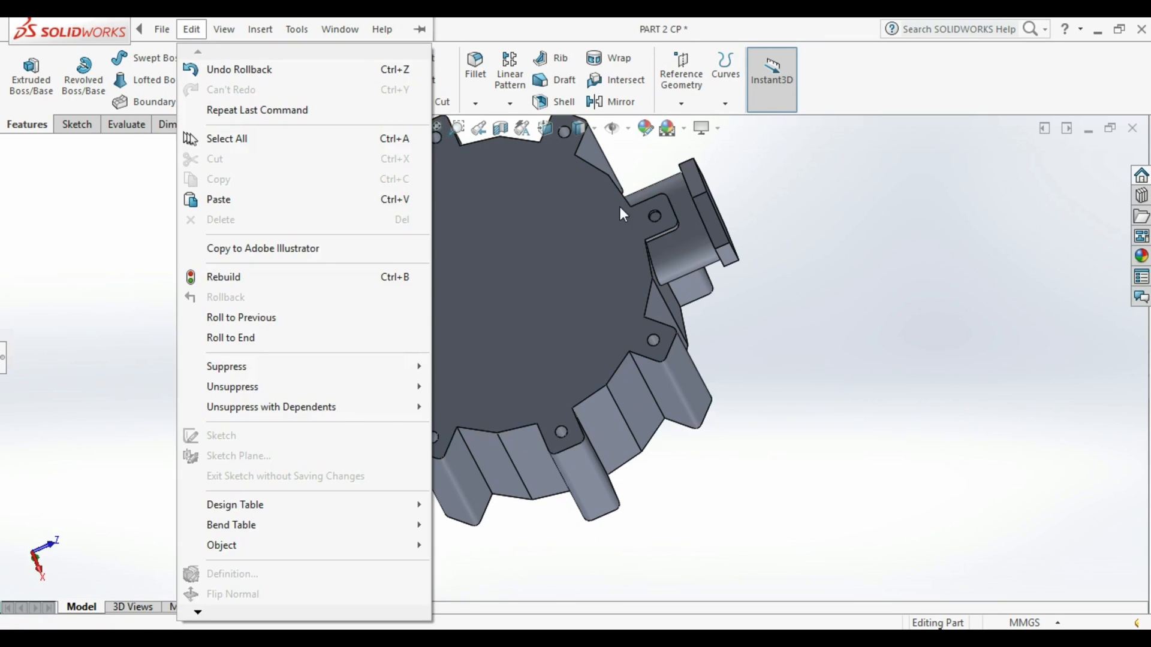
left_click(863, 242)
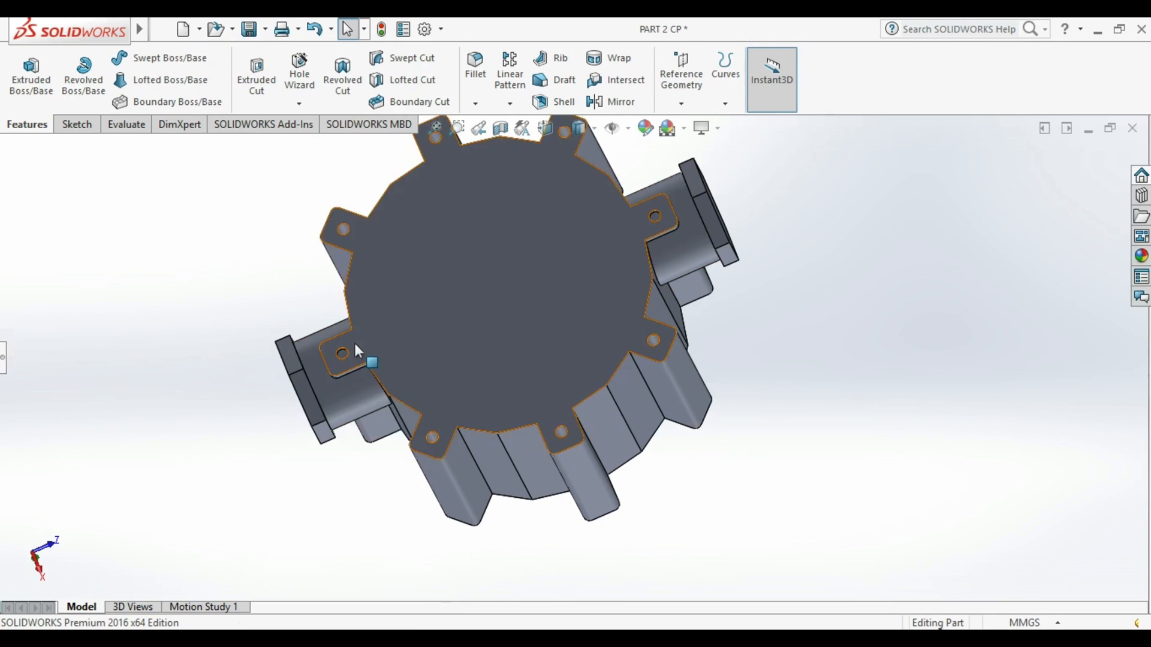
- Draw small squares over the holes of the two bossed teeth on the plain end face and extrude them outward as square pegs
left_click(543, 128)
left_click(563, 323)
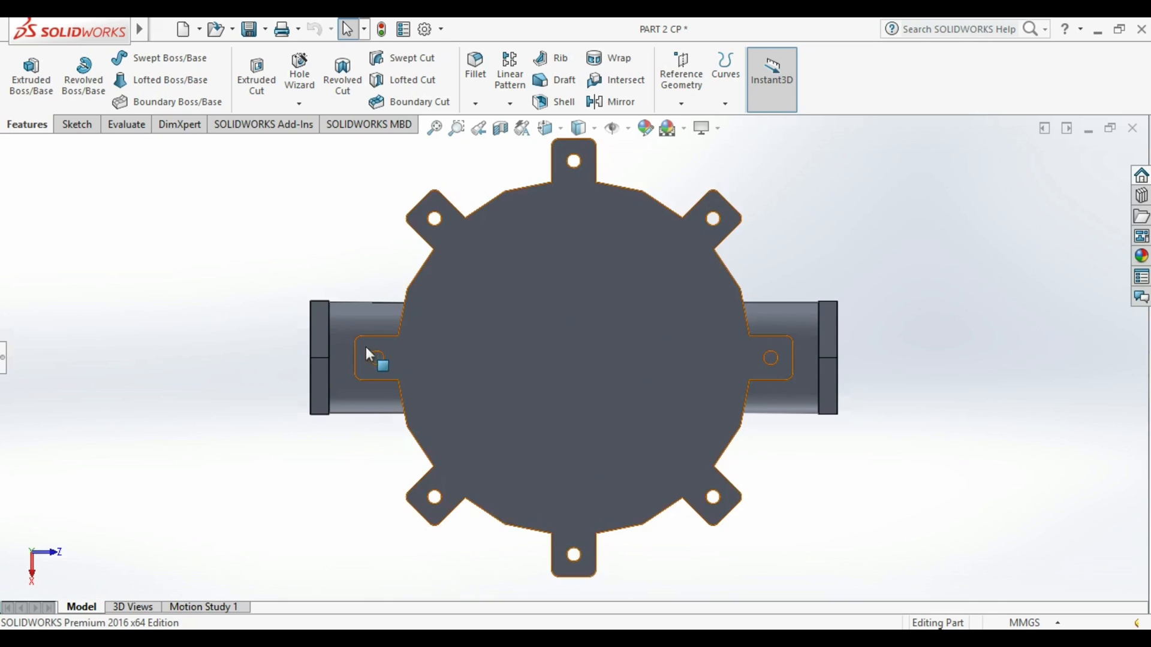
left_click(90, 125)
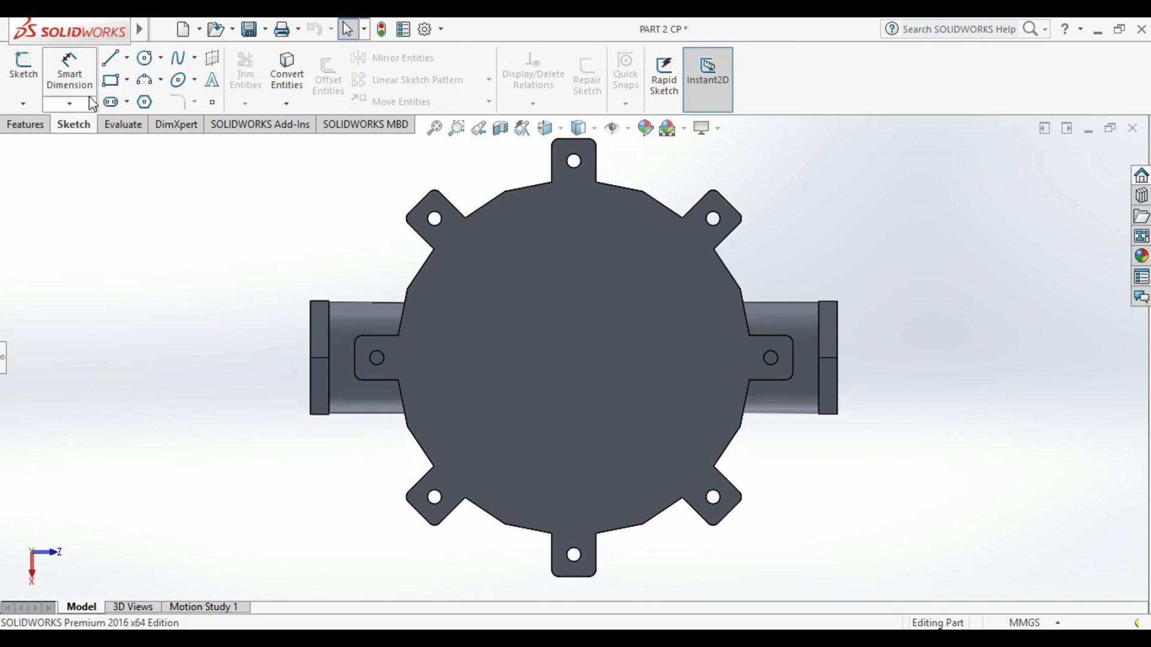
left_click(127, 82)
left_click(397, 379)
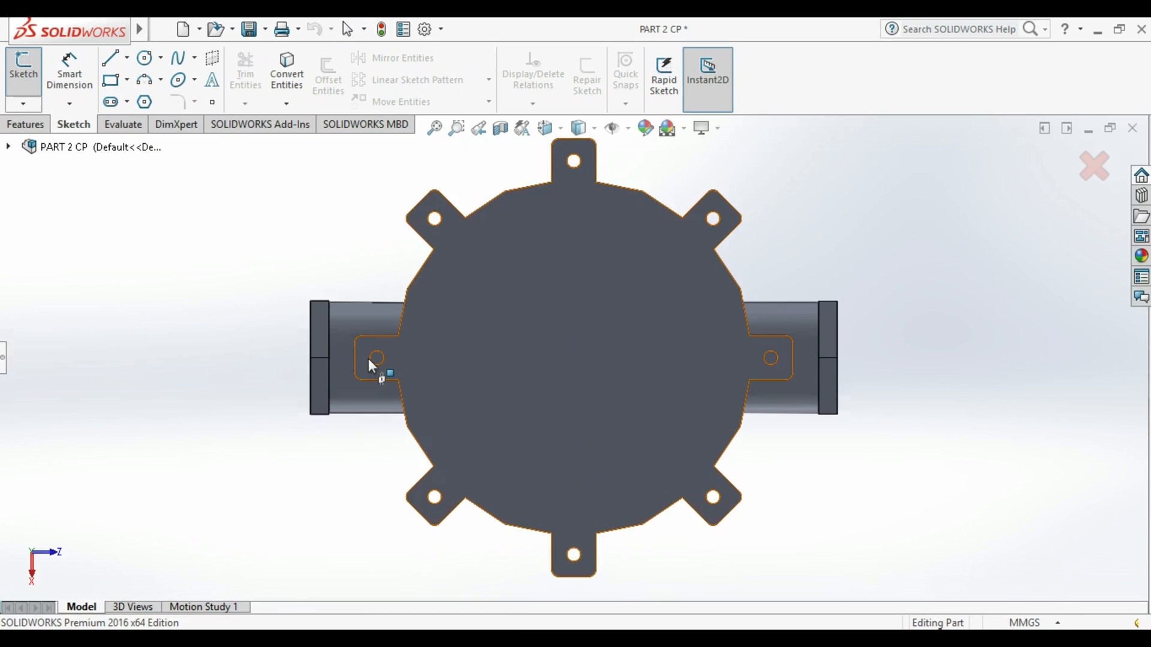
left_click(390, 357)
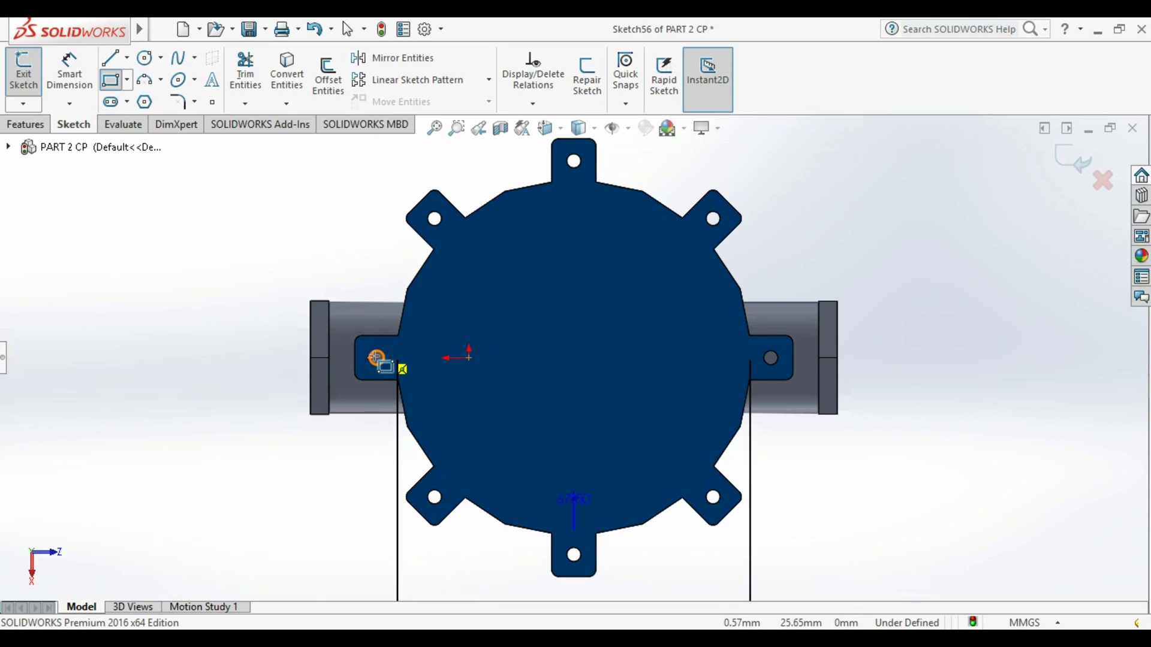
left_click(376, 358)
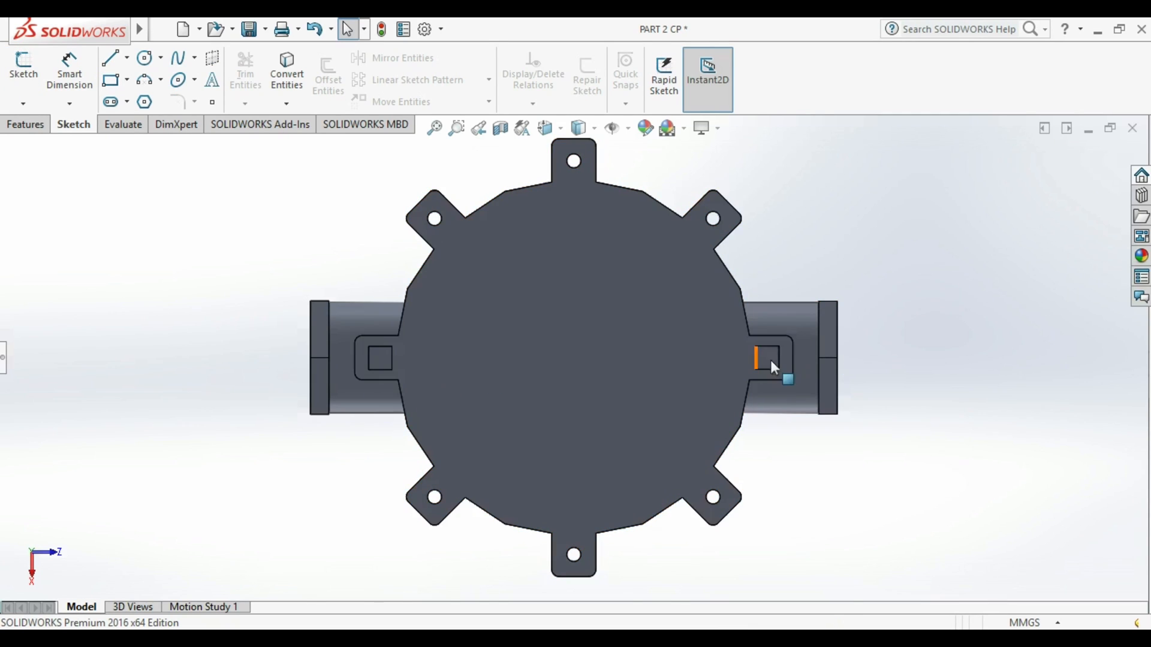
left_click(27, 125)
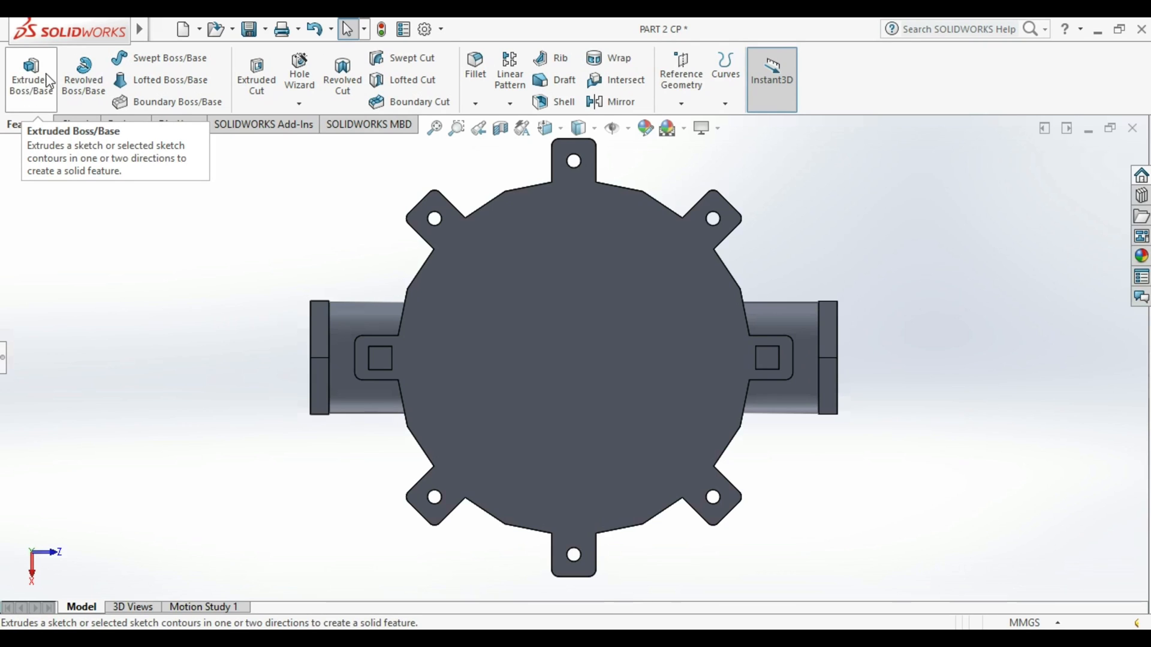
middle_click_drag(282, 323, 379, 387)
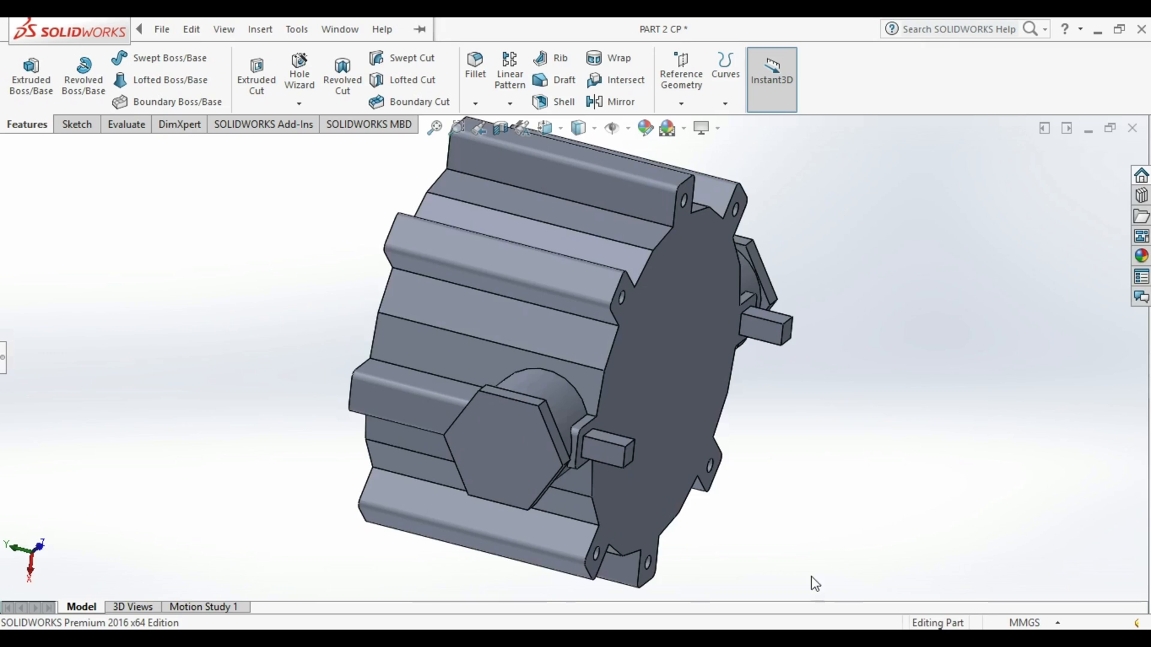
middle_click_drag(811, 584, 755, 542)
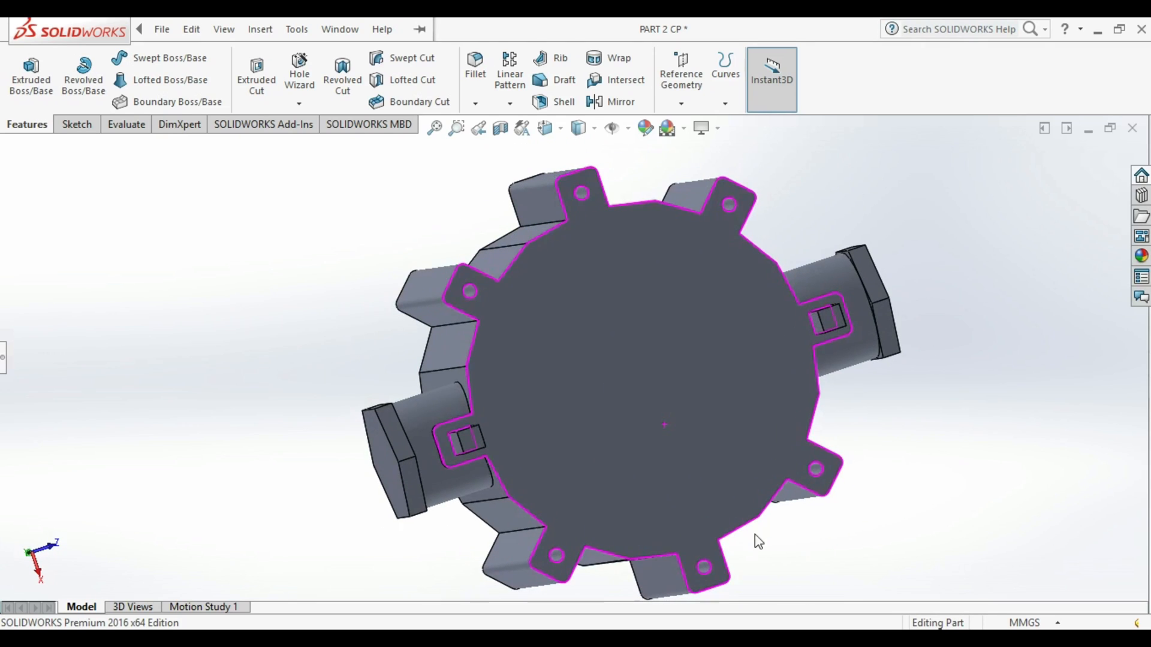
left_click(340, 29)
left_click(342, 30)
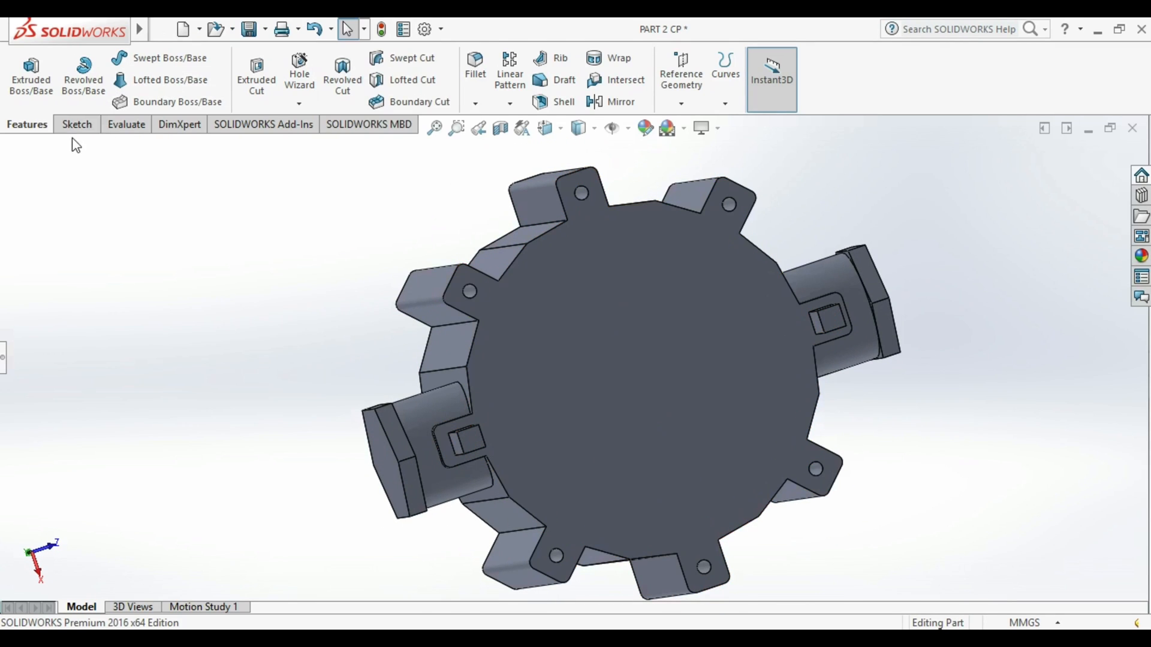
left_click(84, 127)
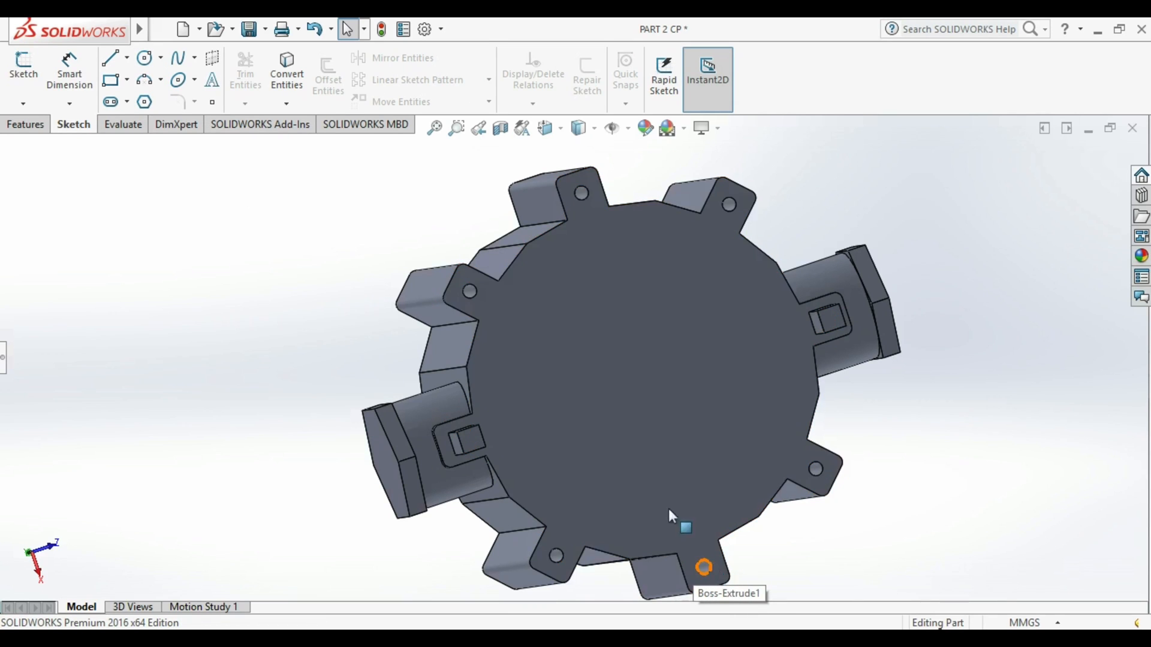
- Extrude a round peg outward from the hole of a tooth without a side boss on the plain end face
left_click(26, 125)
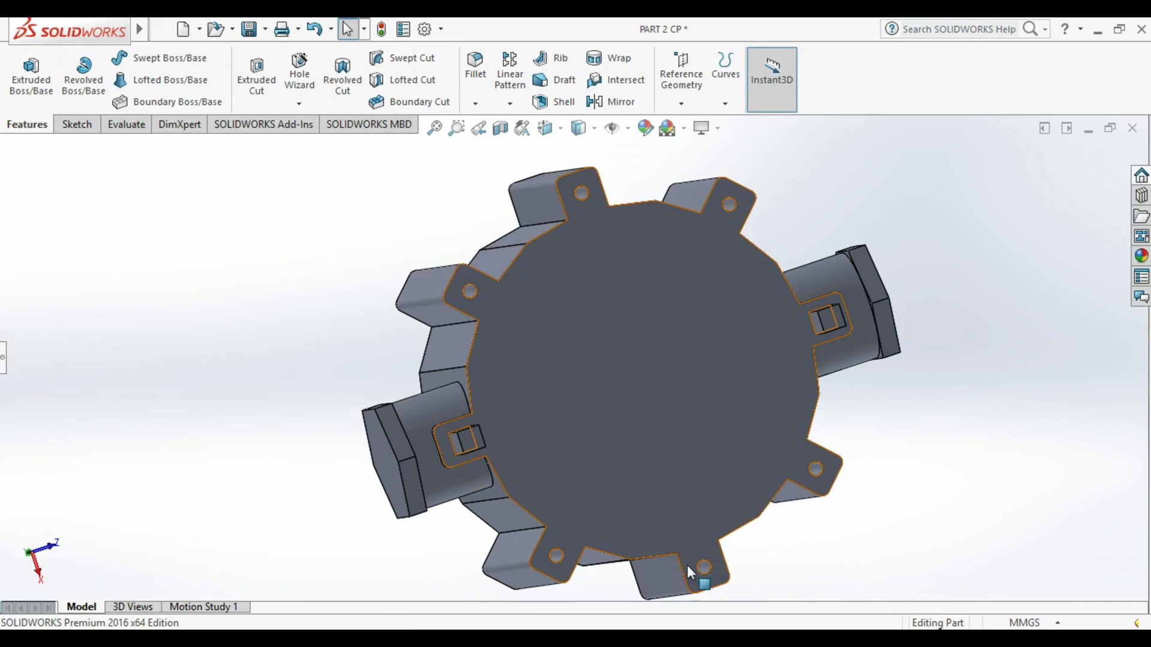
middle_click_drag(645, 555, 661, 487)
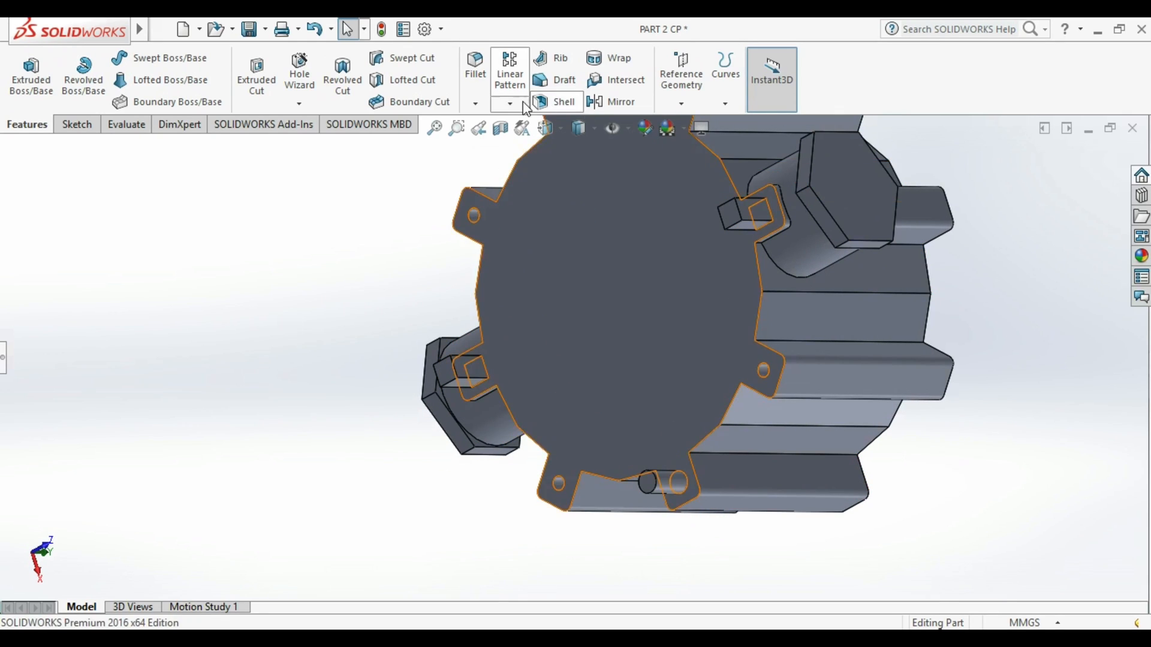
left_click(543, 128)
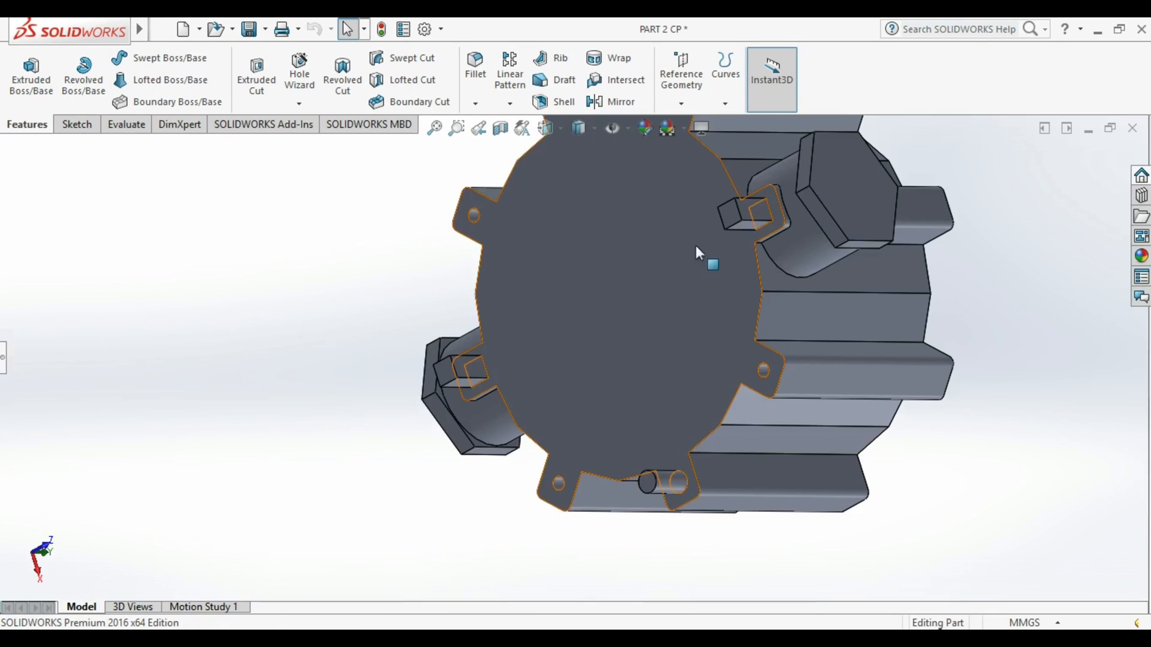
left_click(544, 128)
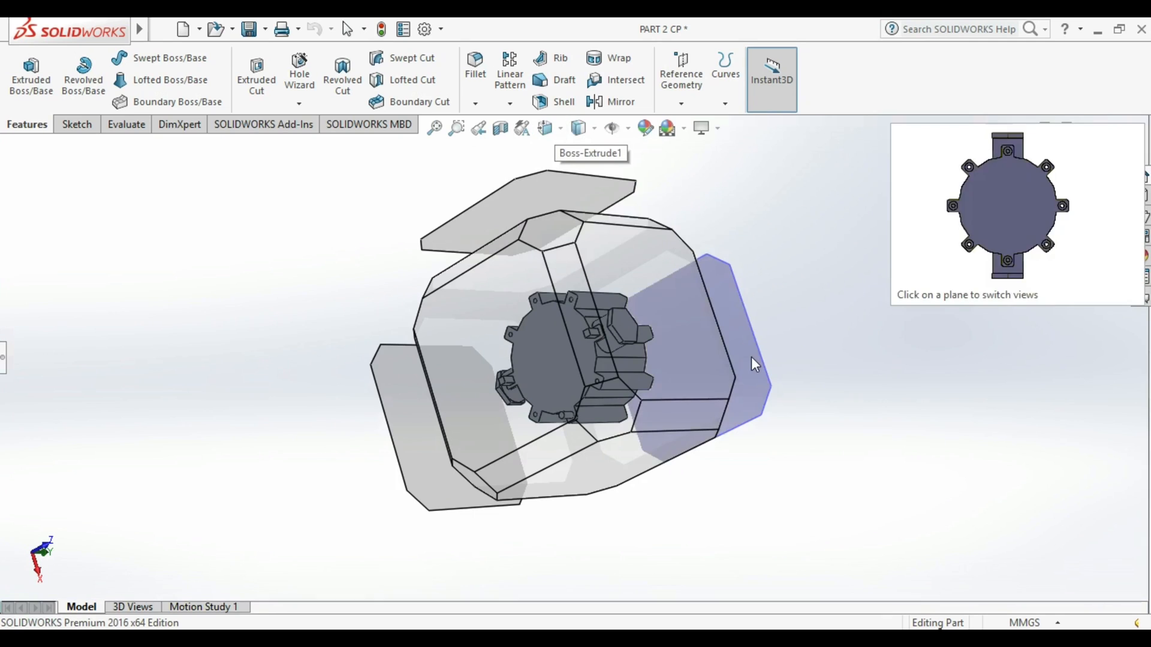
left_click(752, 358)
scroll(663, 435, "up", 2)
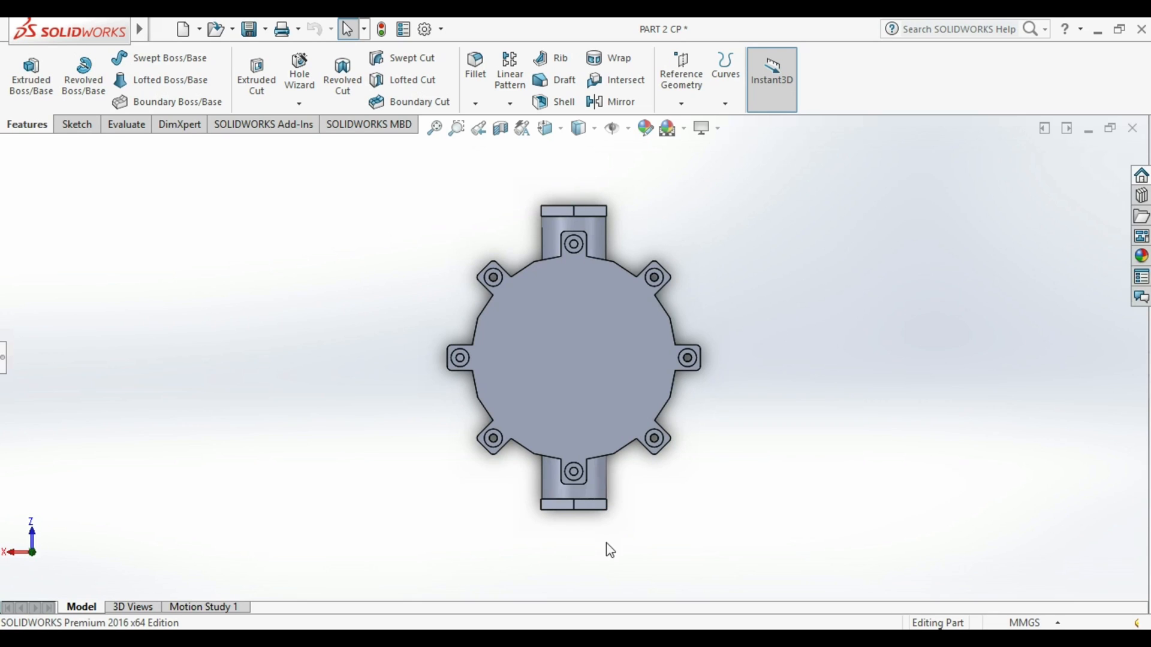
- Sketch a circle about 30 mm in diameter, centred on the hexagonal plate's outer face and reaching its flats
left_click(84, 128)
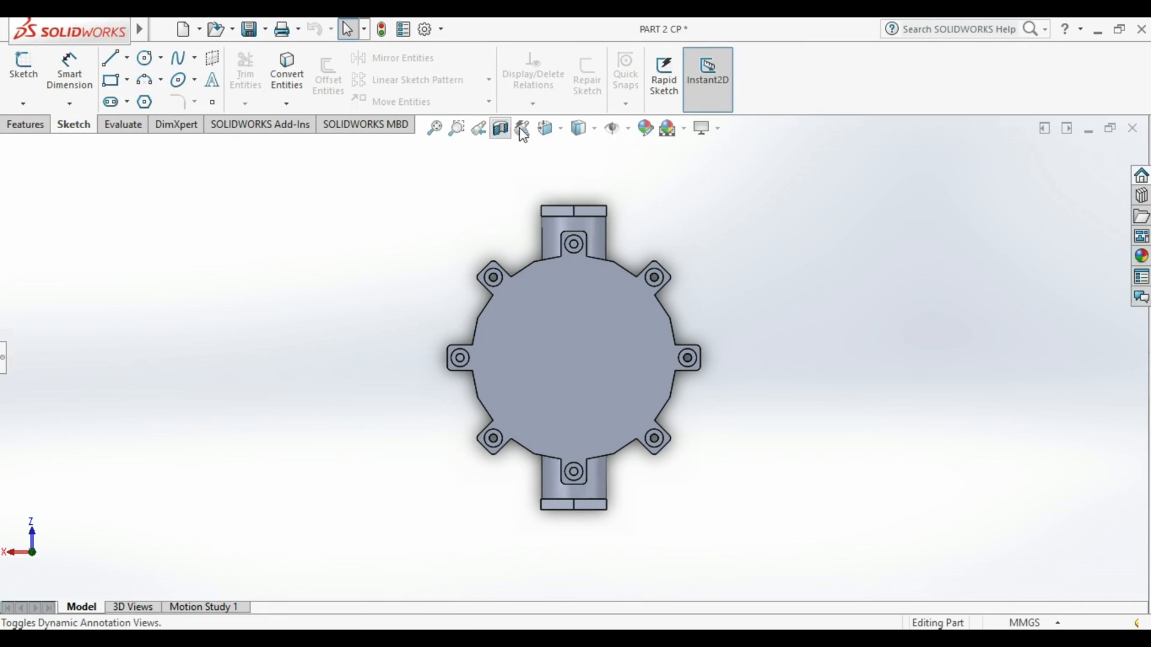
left_click(544, 129)
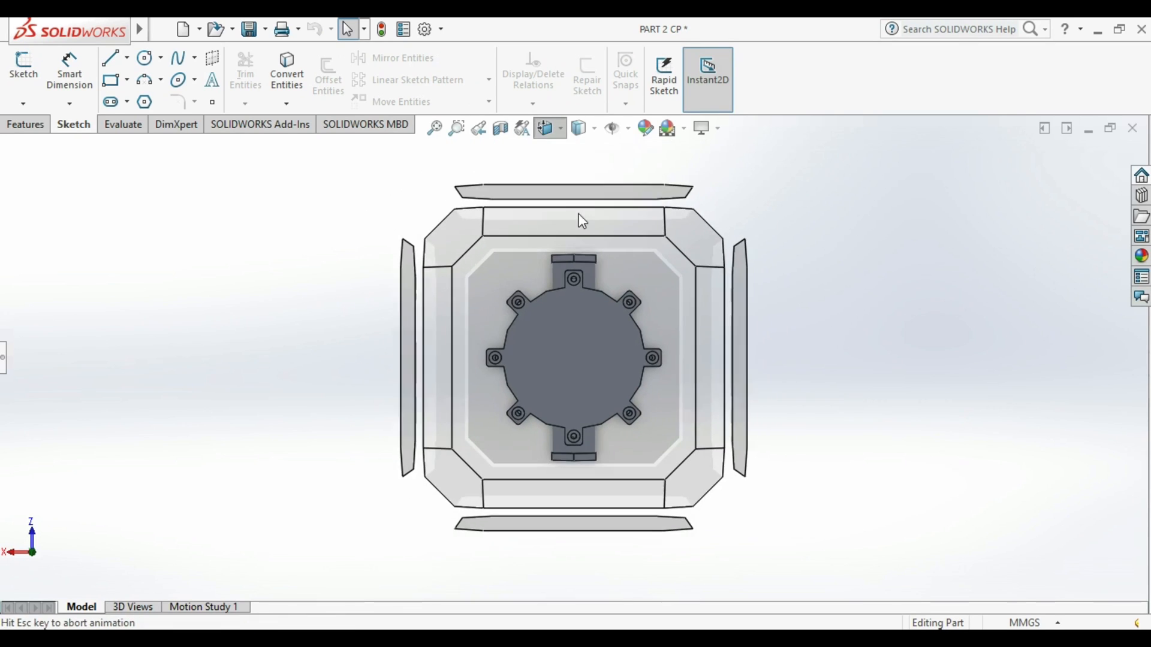
left_click(516, 197)
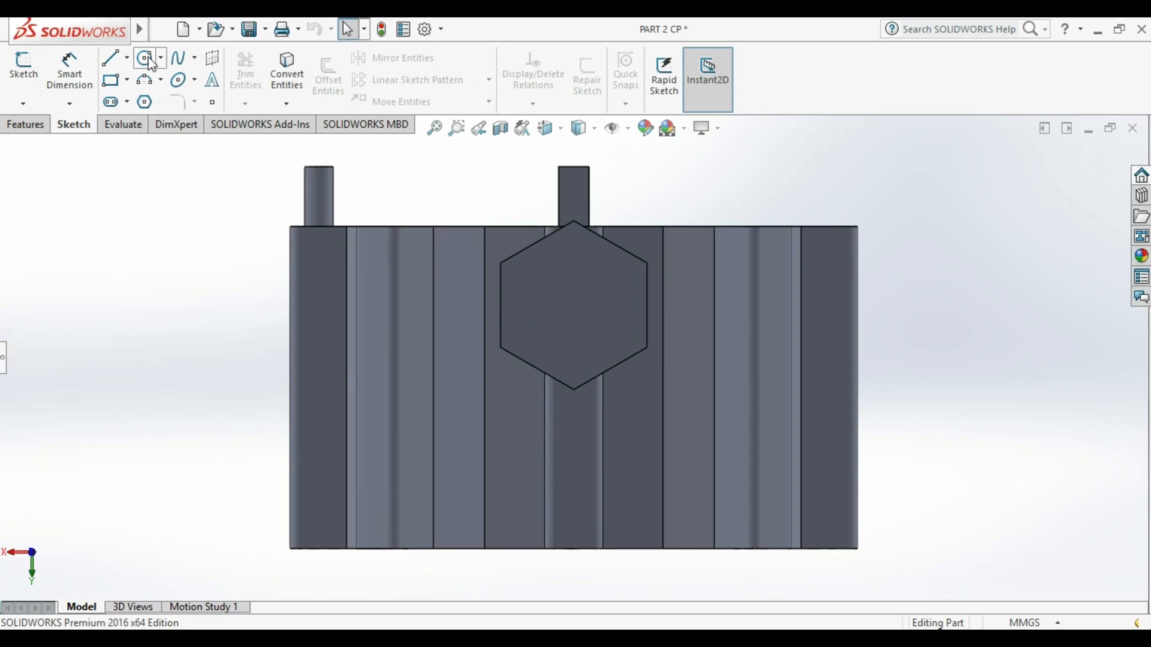
left_click(23, 67)
left_click(572, 298)
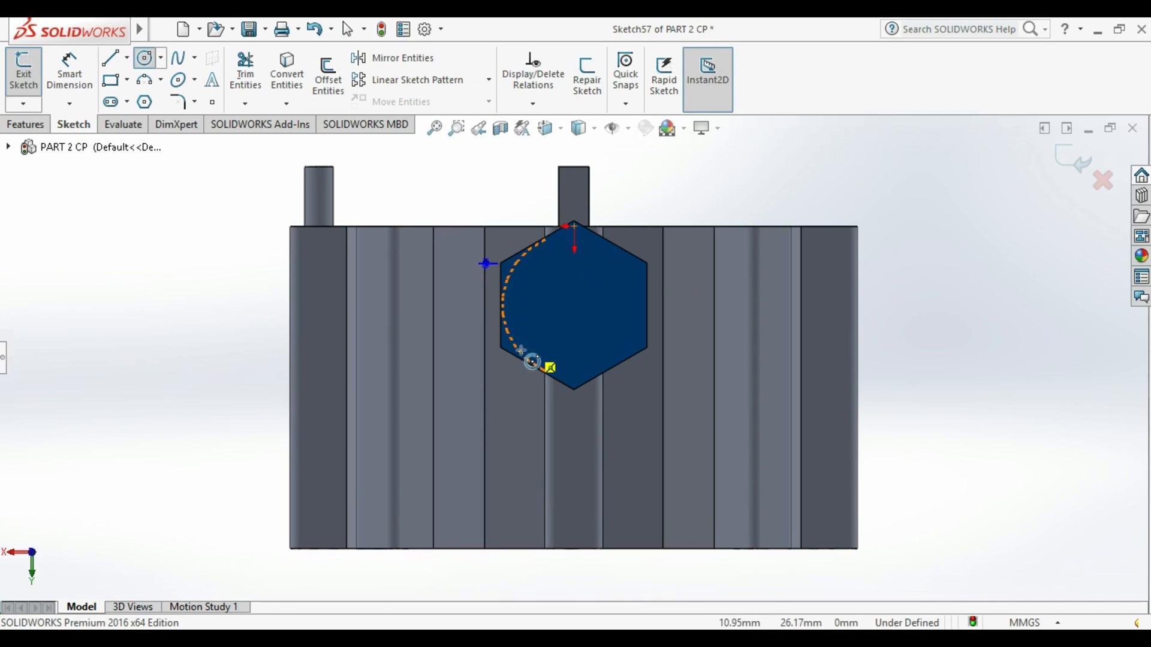
left_click(574, 305)
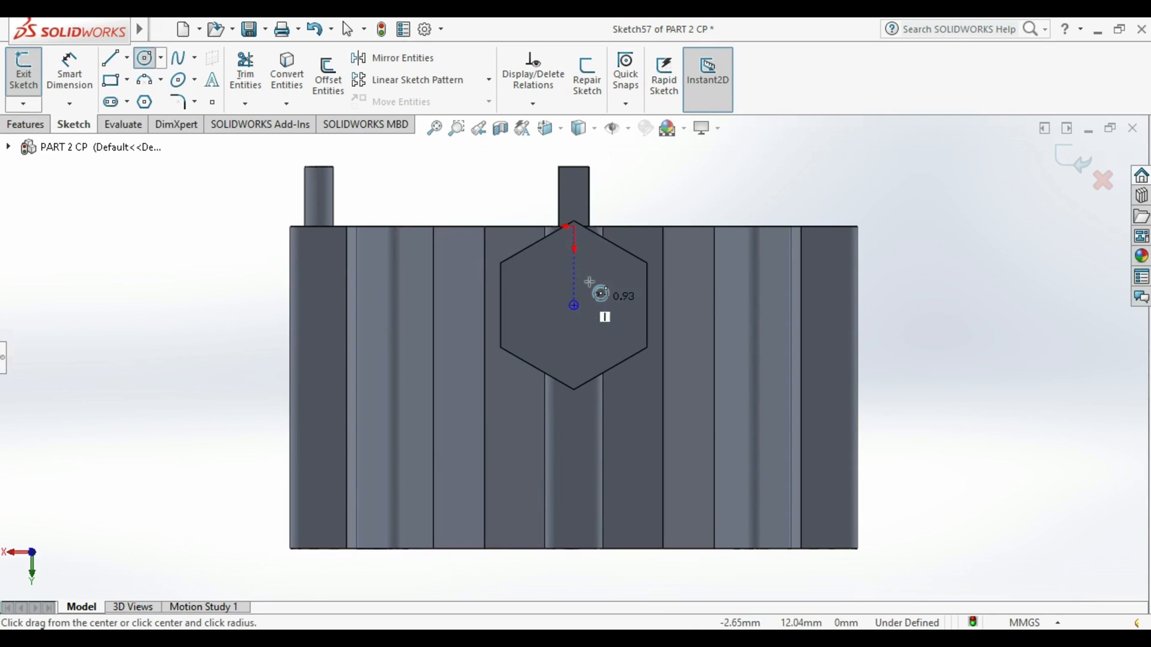
left_click(626, 256)
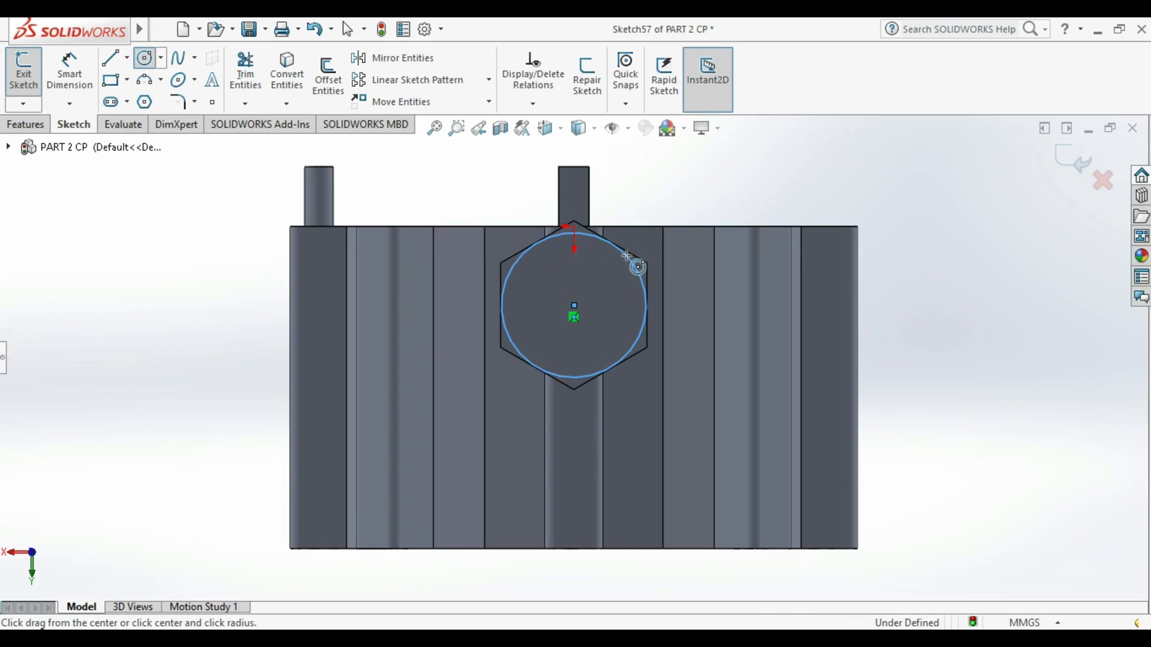
key("Escape")
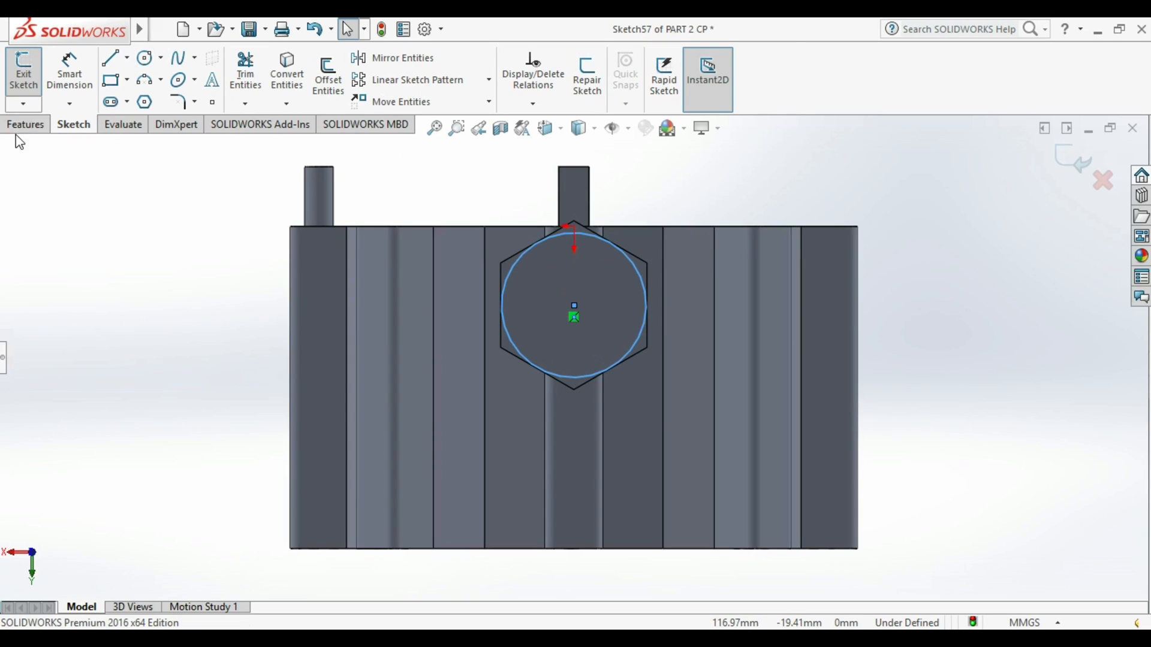
- Extrude the circle outward as a round stub and duplicate the stub on the opposite hexagonal plate
left_click(29, 126)
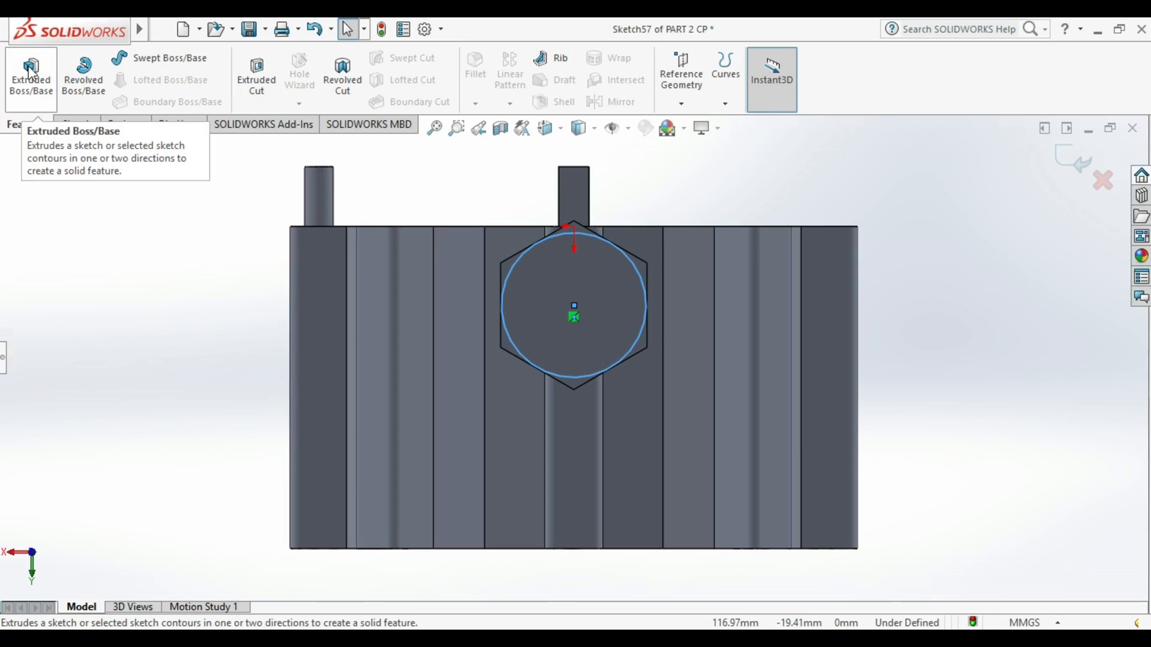
middle_click_drag(691, 295, 470, 342)
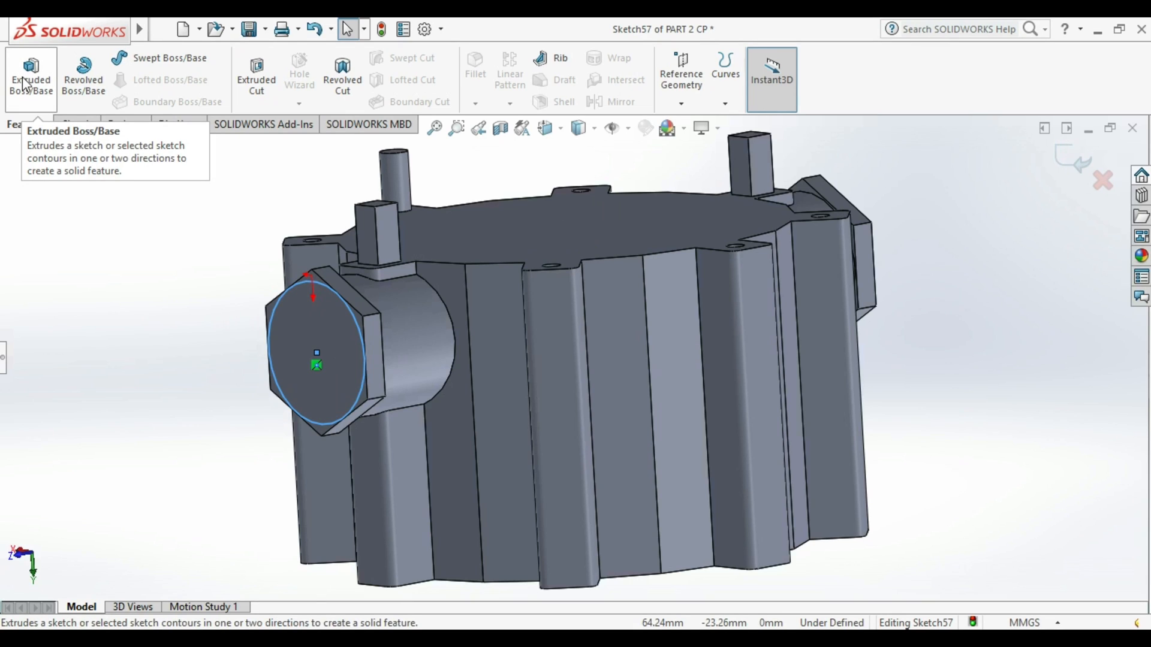
left_click(24, 84)
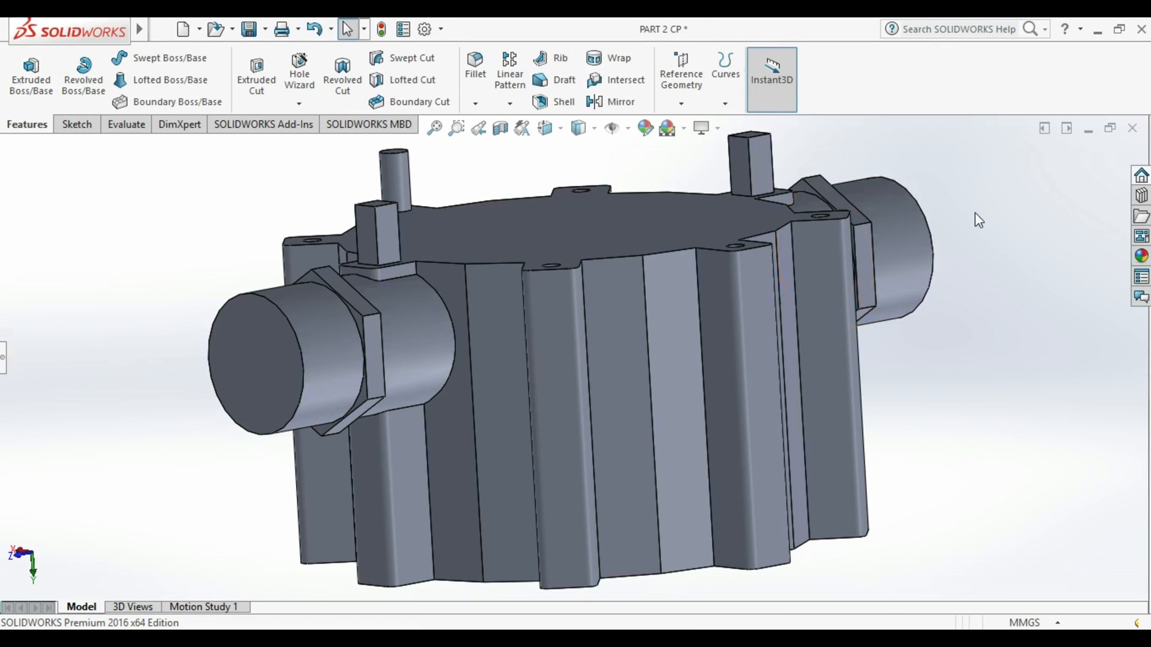
- Sketch a concentric circle about 29.8 mm in diameter on the round stub's end face, along its edge
middle_click_drag(974, 212, 930, 260)
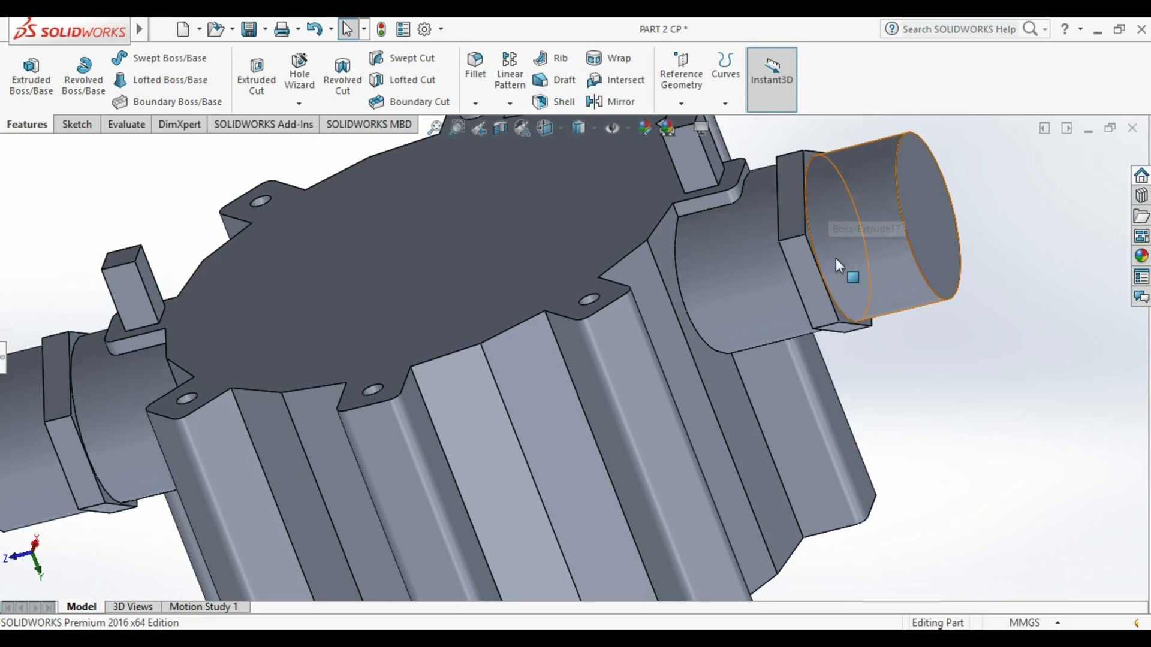
middle_click_drag(308, 406, 376, 369)
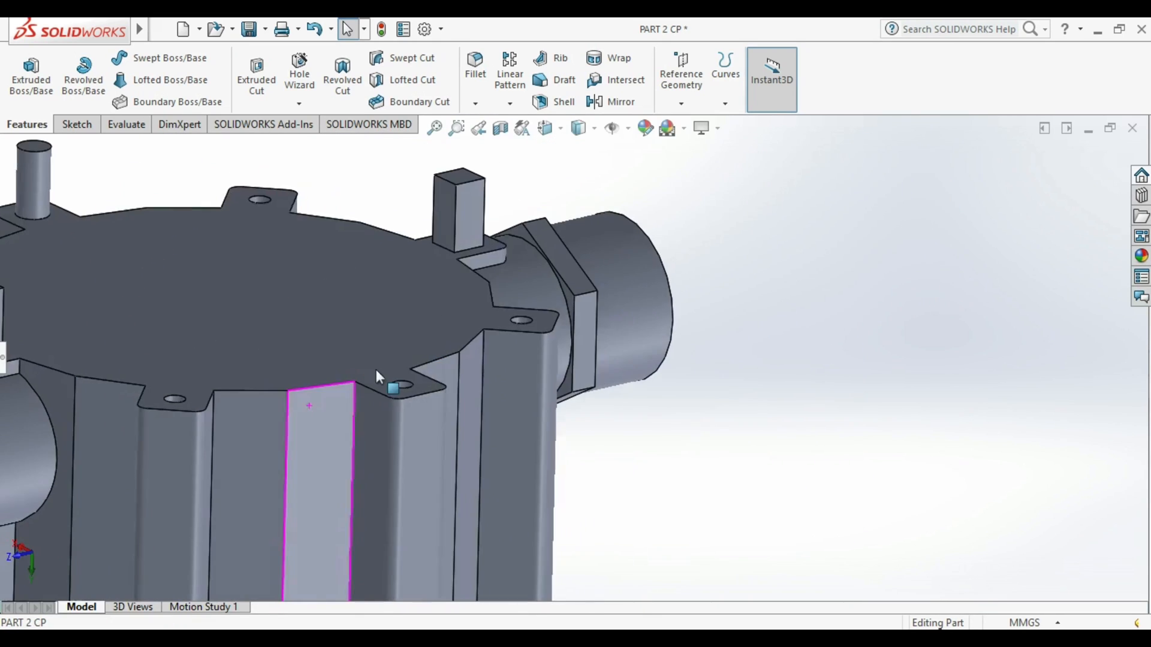
scroll(290, 371, "down", 3)
scroll(249, 384, "up", 8)
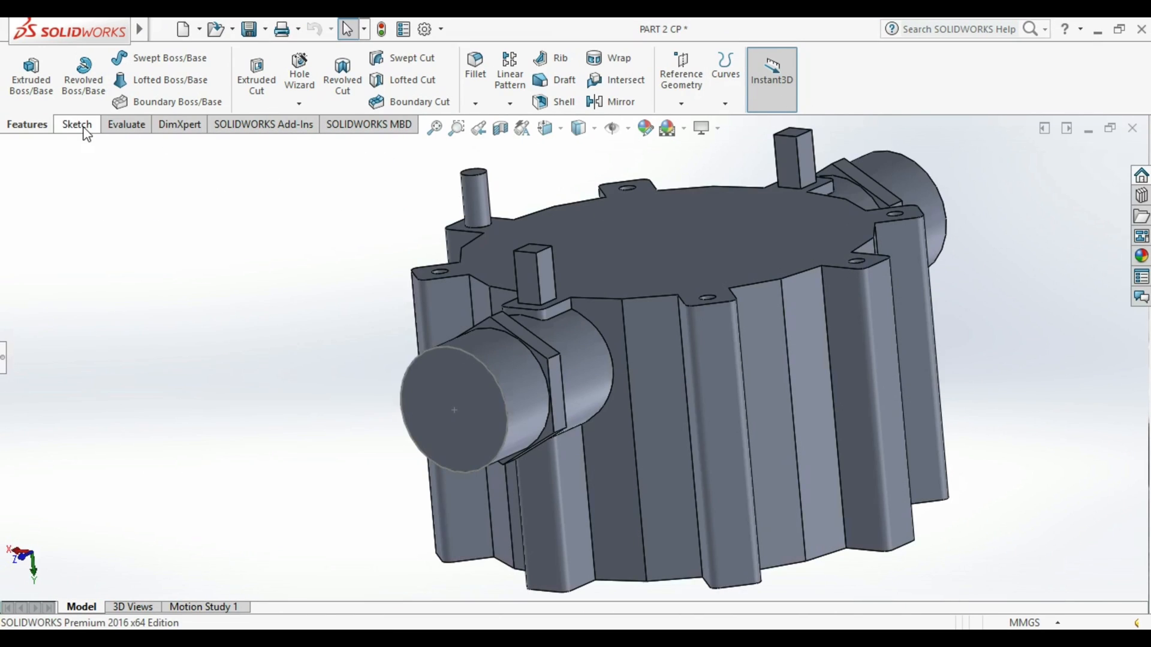
left_click(77, 124)
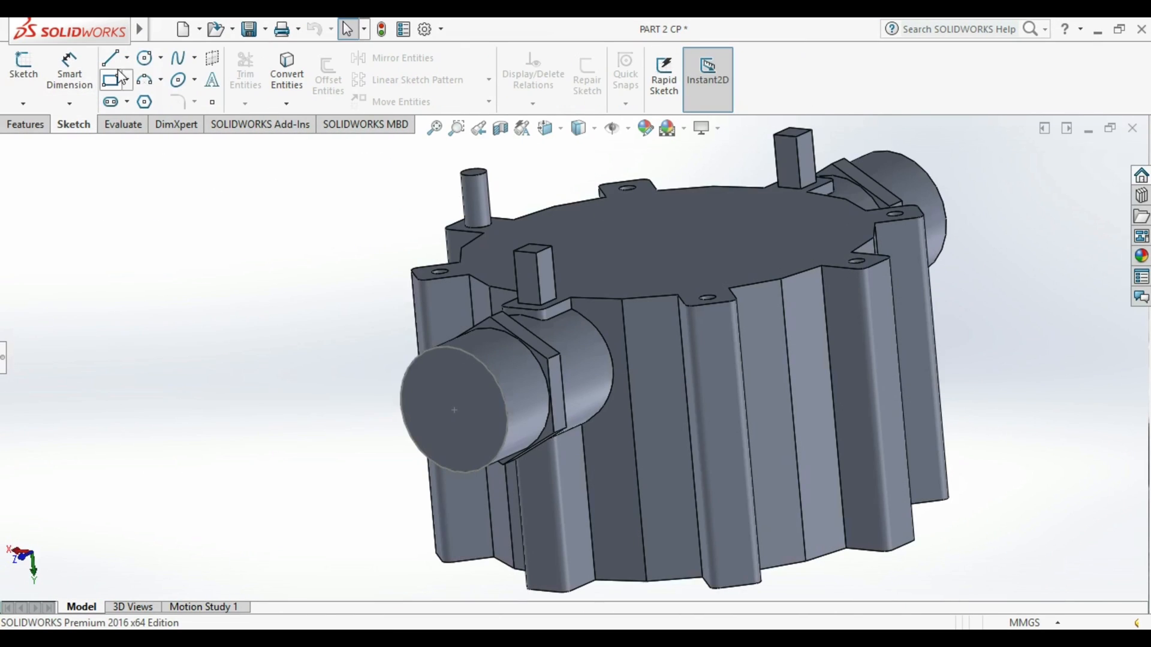
left_click(143, 59)
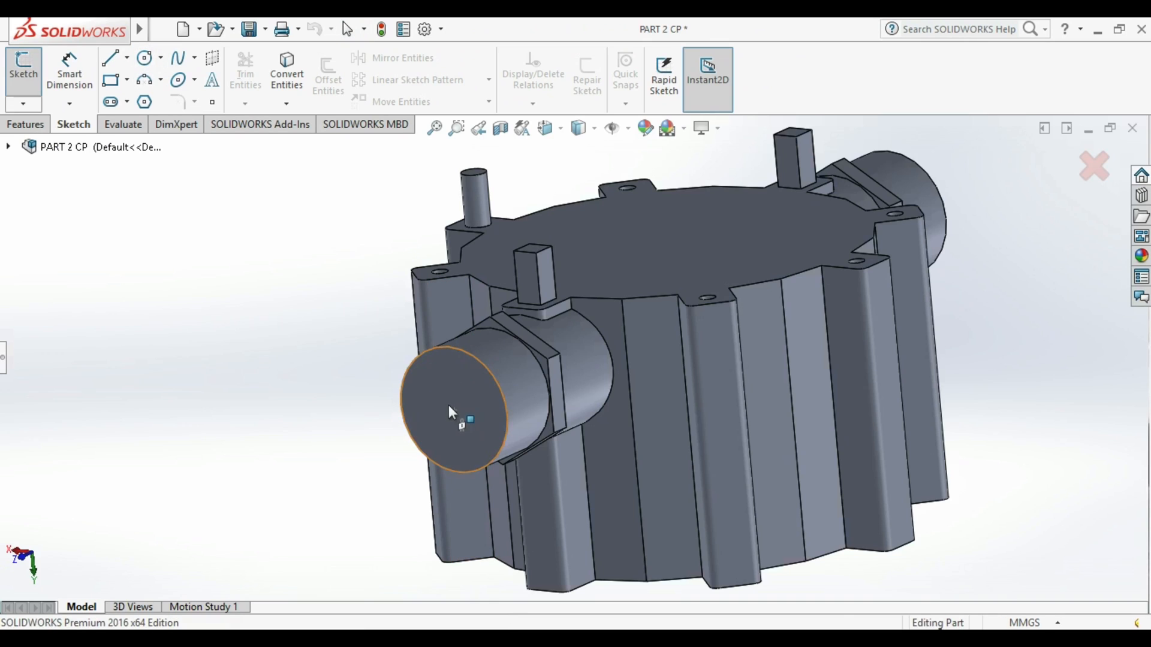
left_click(449, 404)
left_click(449, 405)
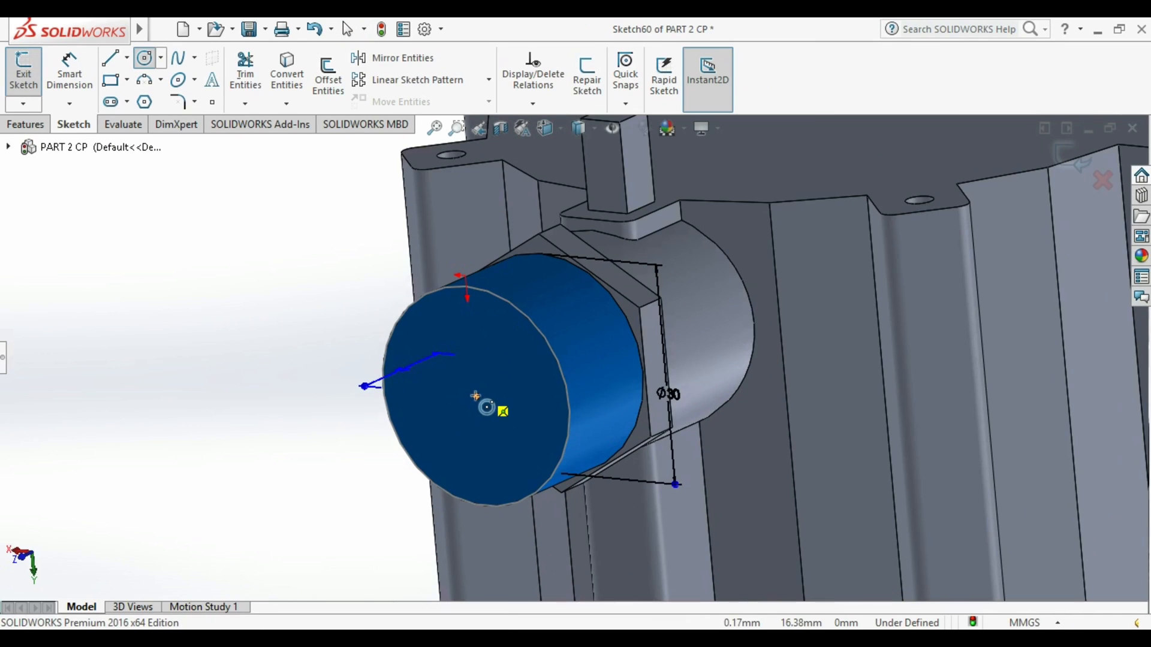
left_click(475, 396)
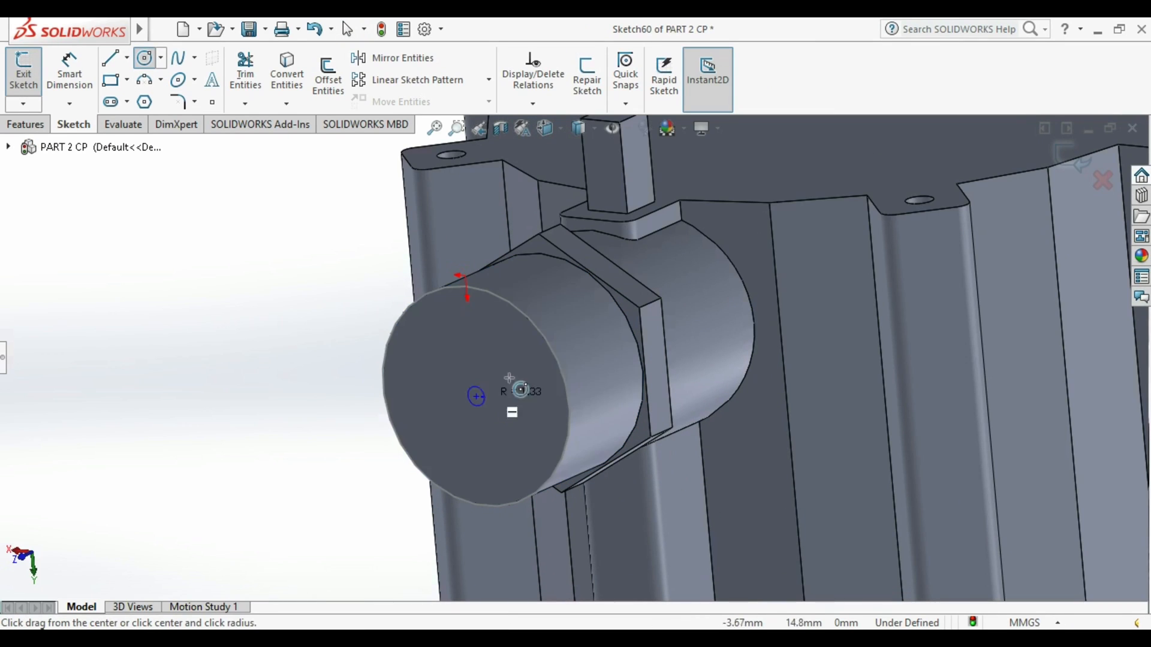
left_click(550, 348)
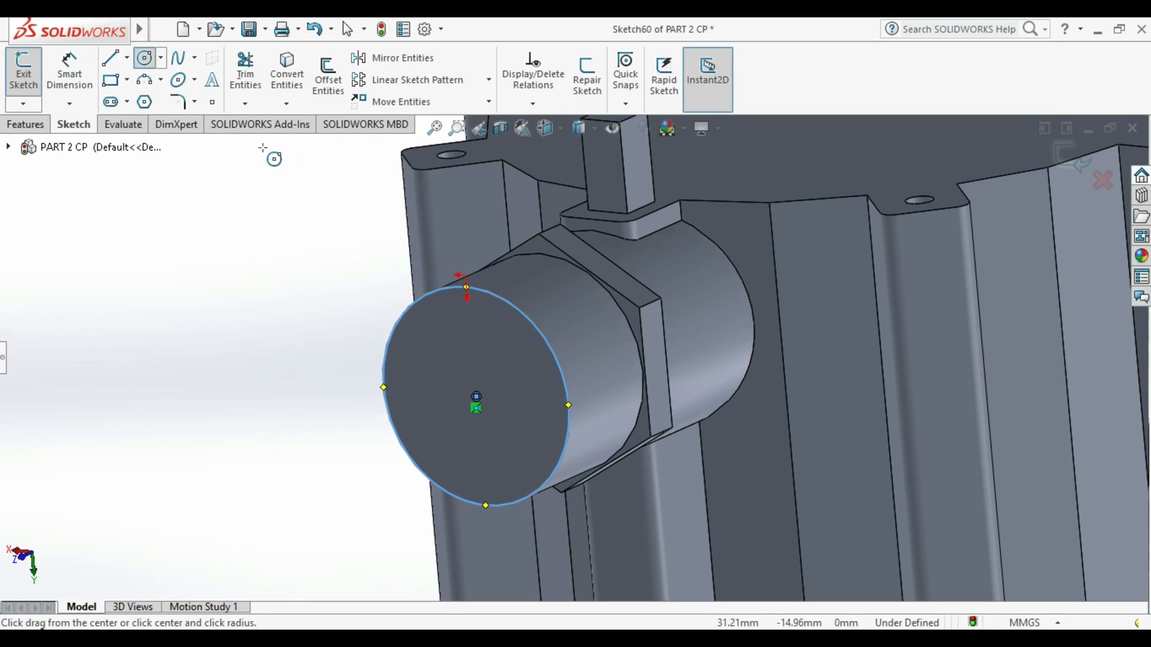
- Create a helix from the stub's end circle and set its pitch to 9 mm
left_click(25, 124)
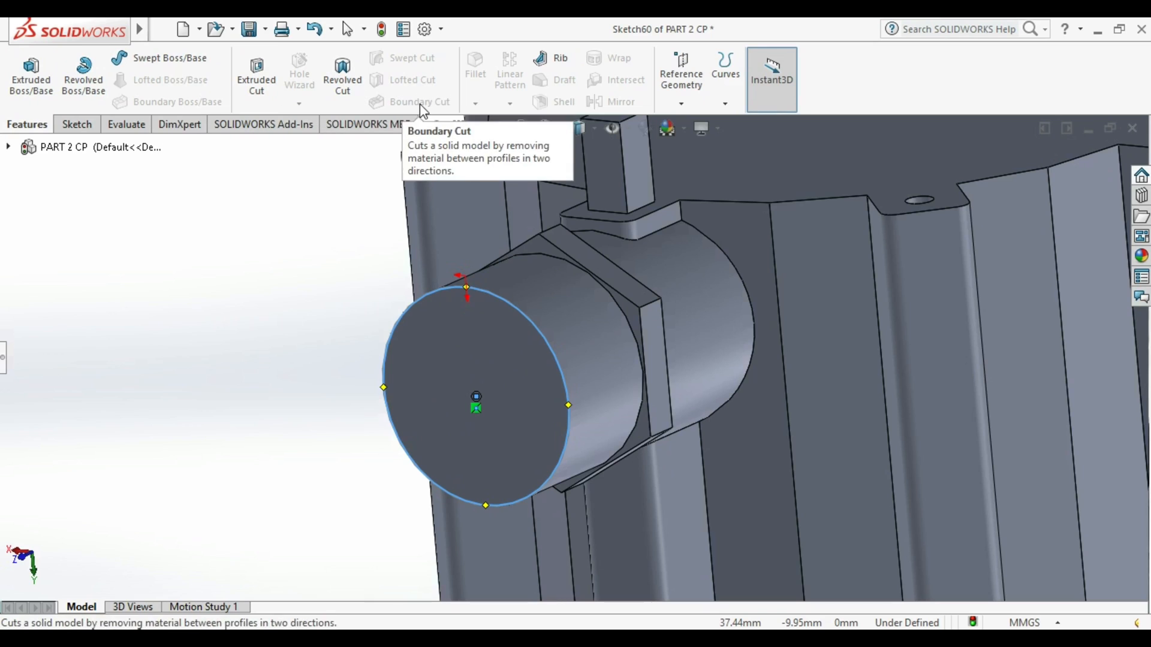
left_click(725, 103)
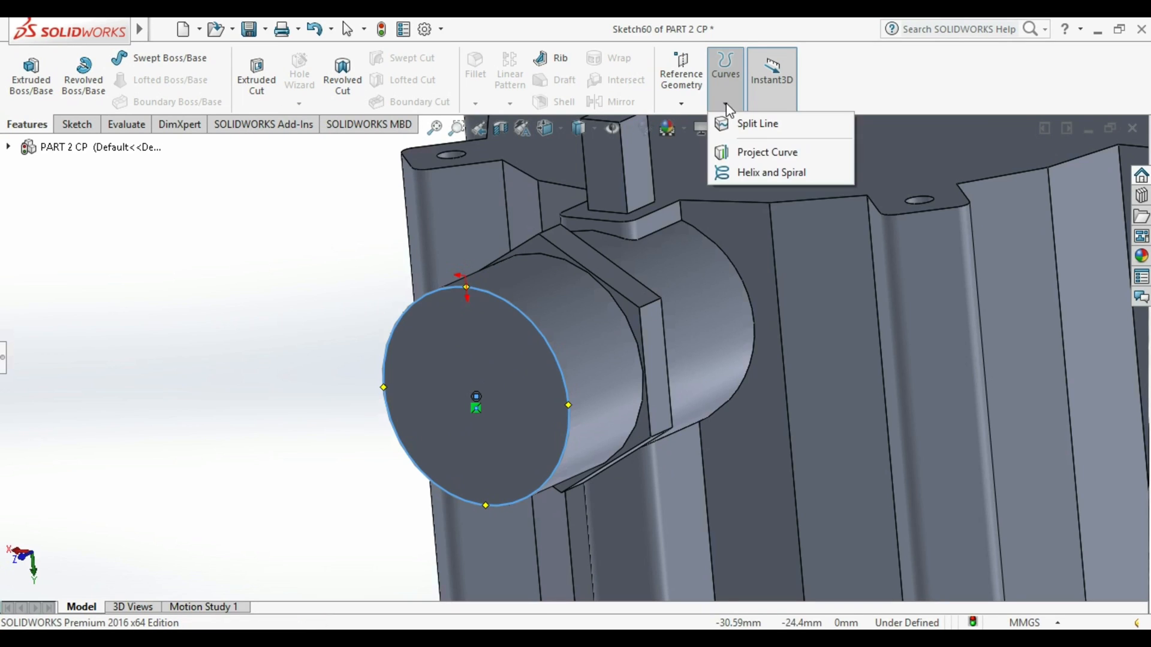
left_click(741, 174)
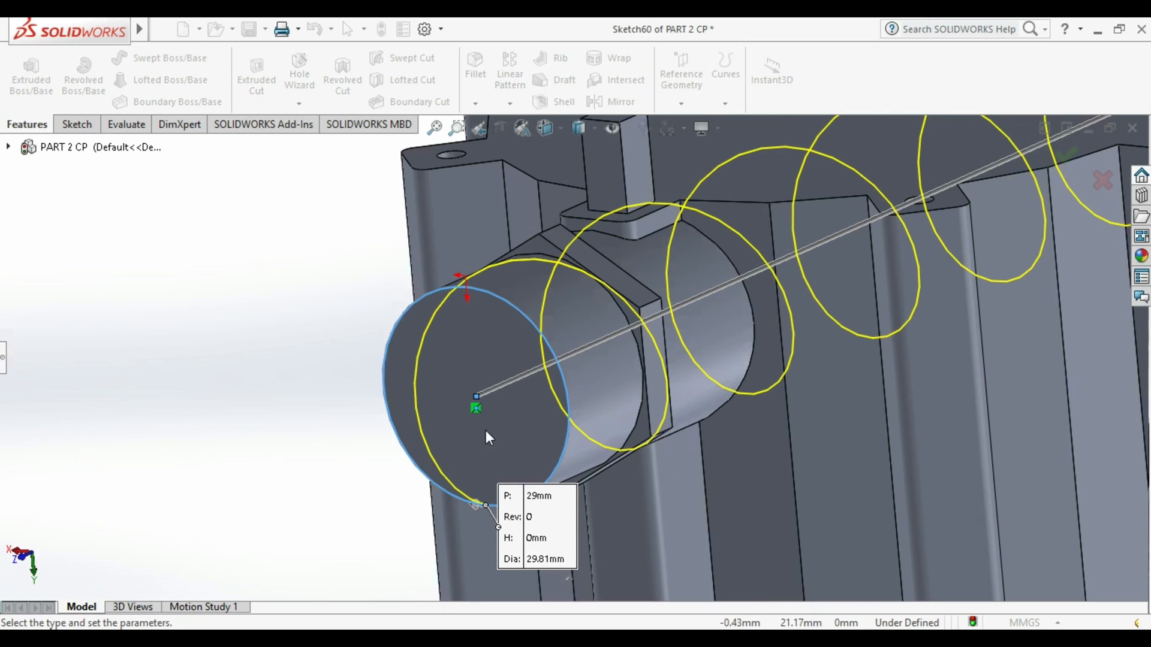
scroll(498, 427, "down", 2)
scroll(510, 429, "up", 4)
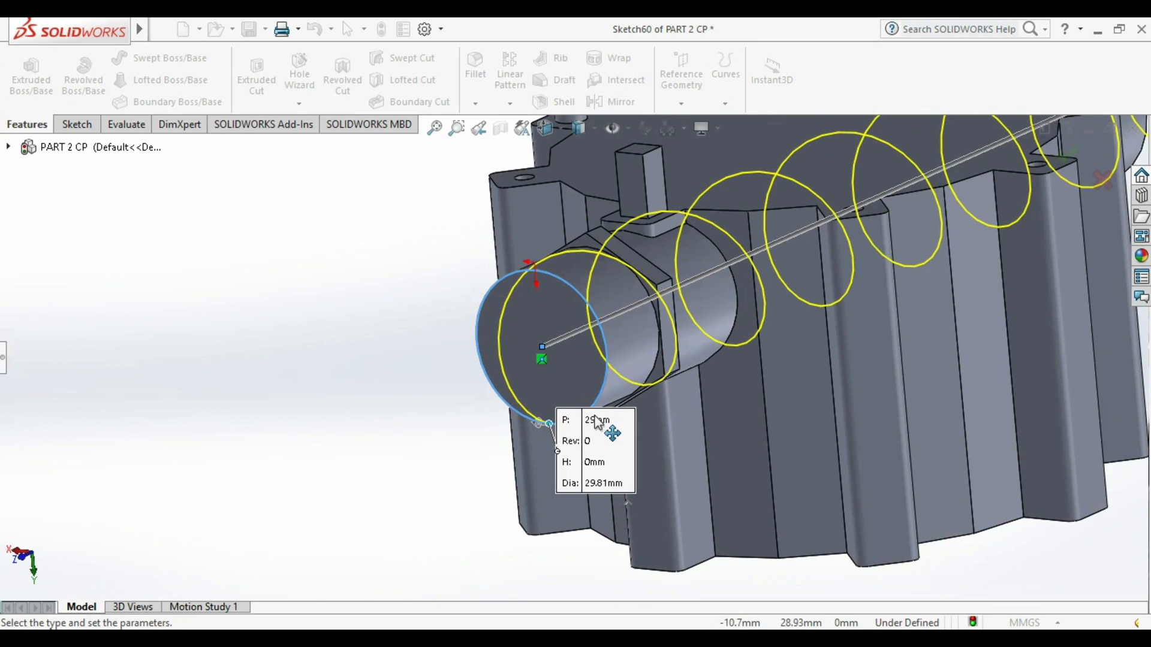
scroll(685, 369, "up", 3)
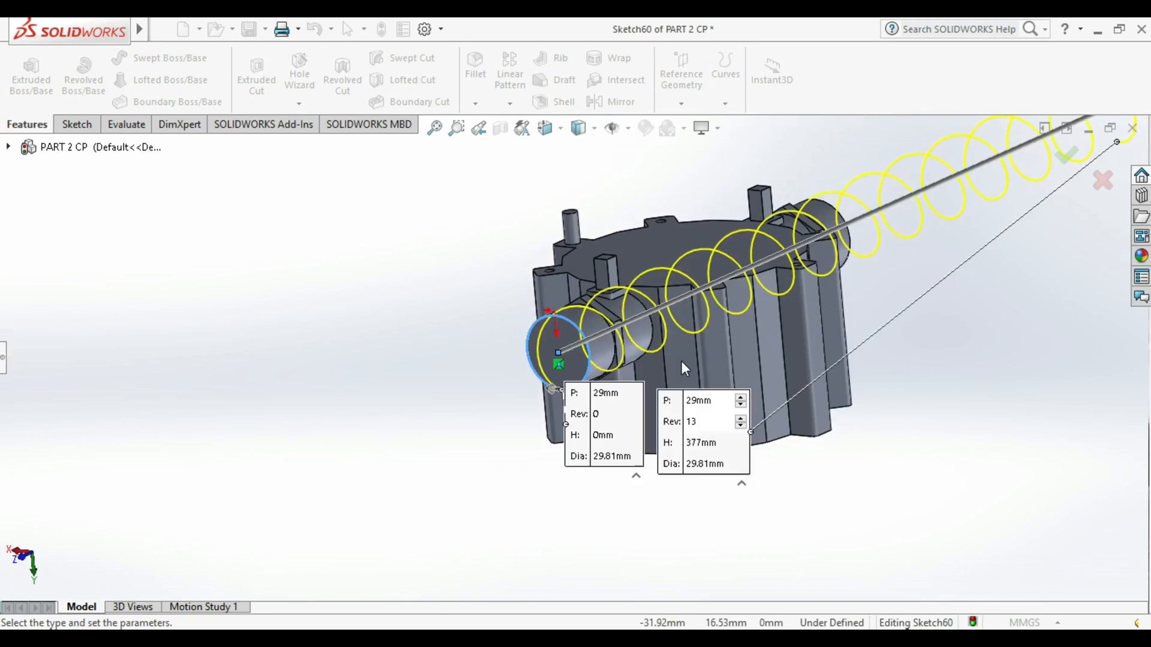
scroll(789, 242, "up", 2)
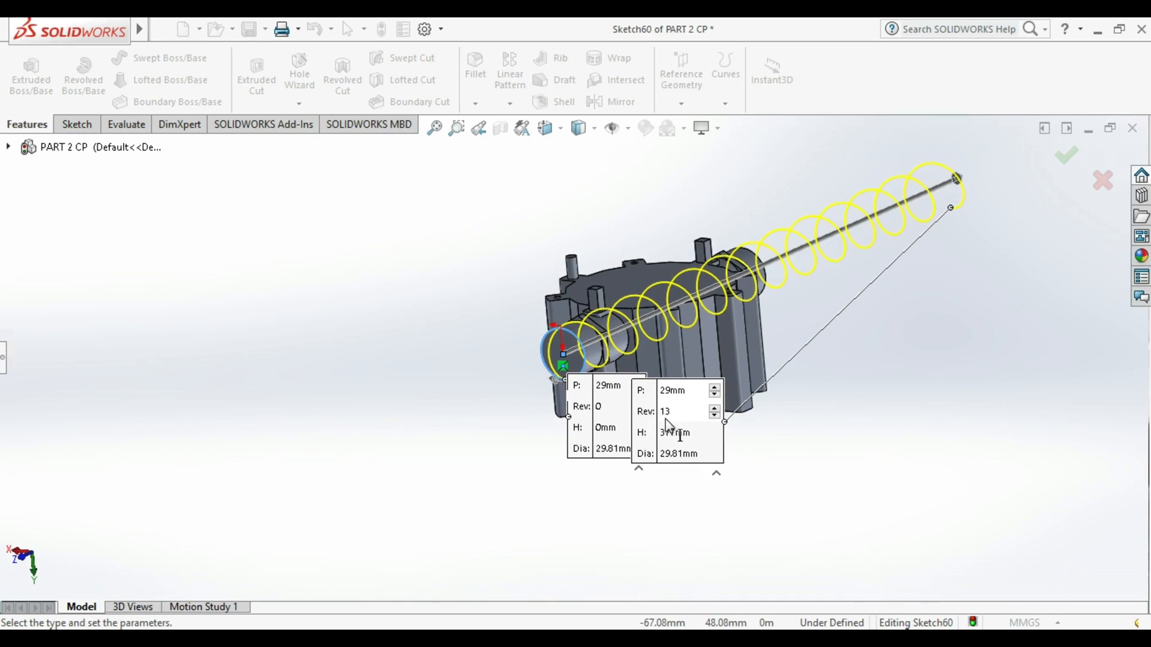
left_click(715, 388)
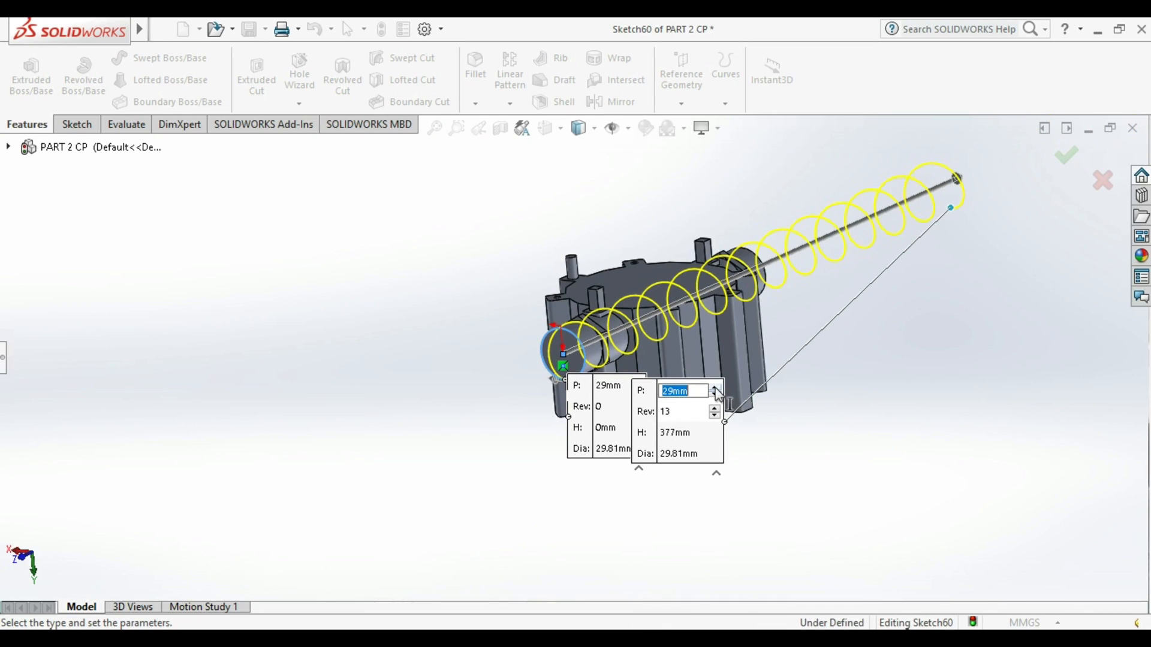
left_click(715, 388)
left_click(714, 396)
left_click(714, 395)
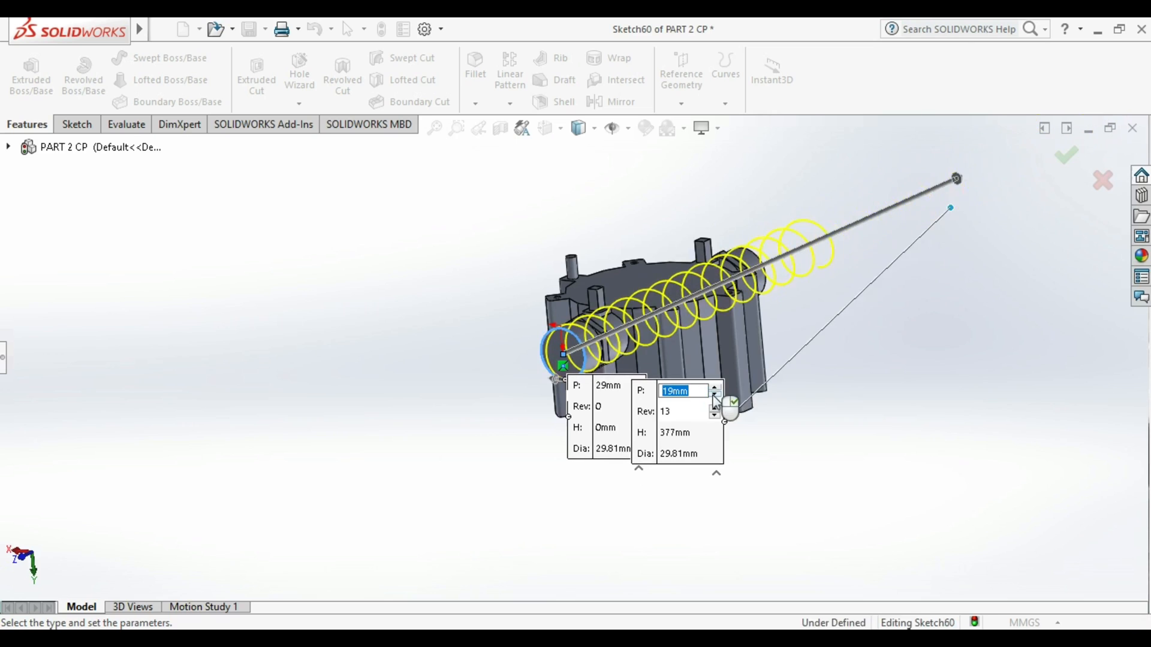
left_click(715, 395)
left_click(714, 395)
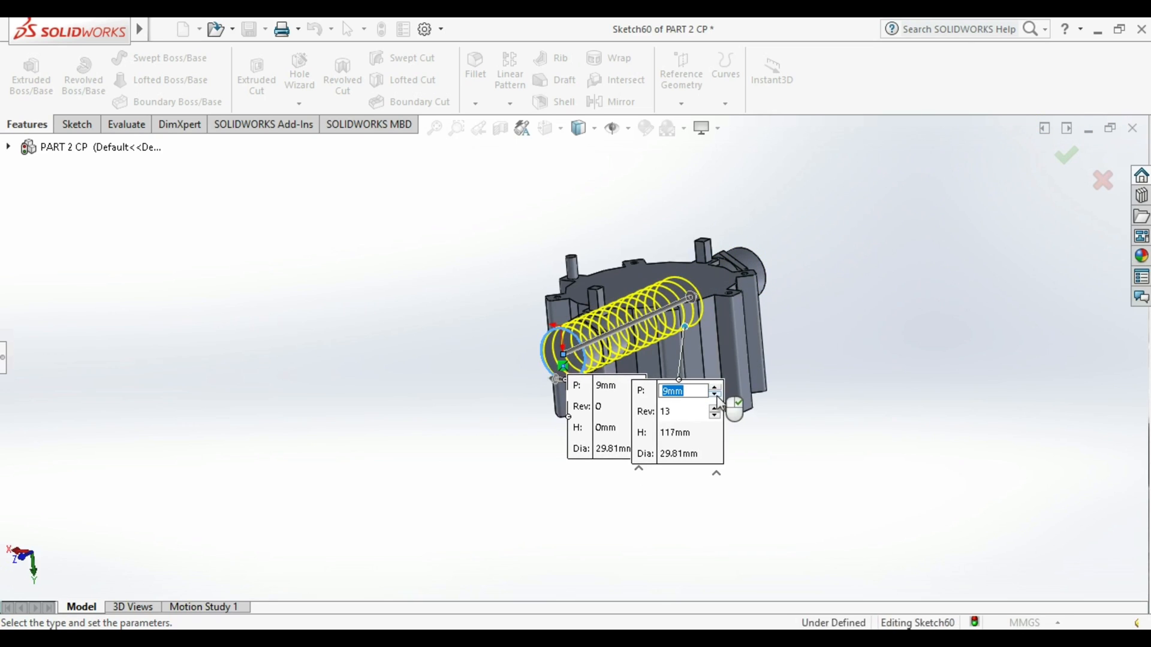
- Reduce the helix to 11 revolutions, set its pitch to 5 mm and accept it
right_click(718, 417)
left_click(714, 416)
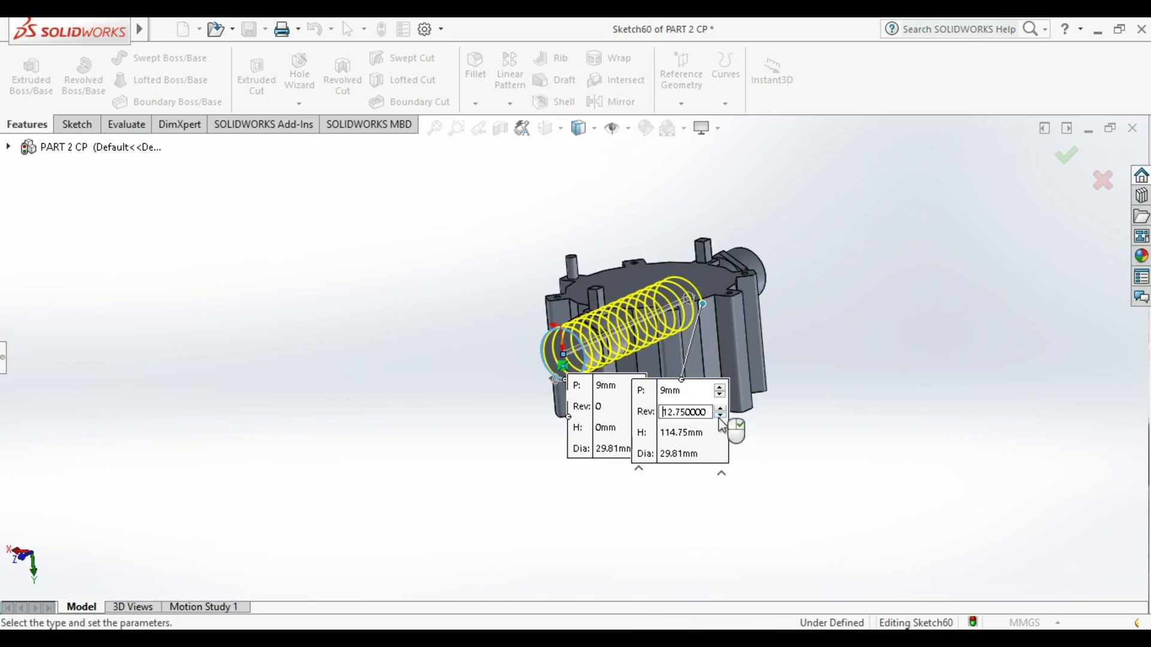
left_click(715, 415)
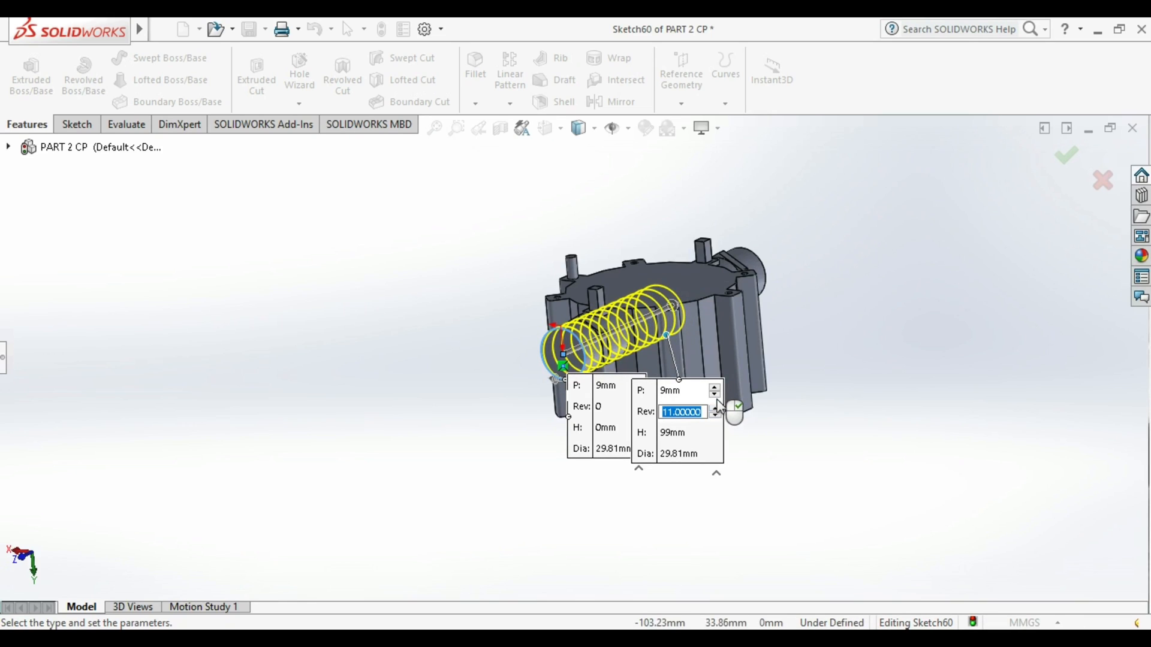
left_click(671, 393)
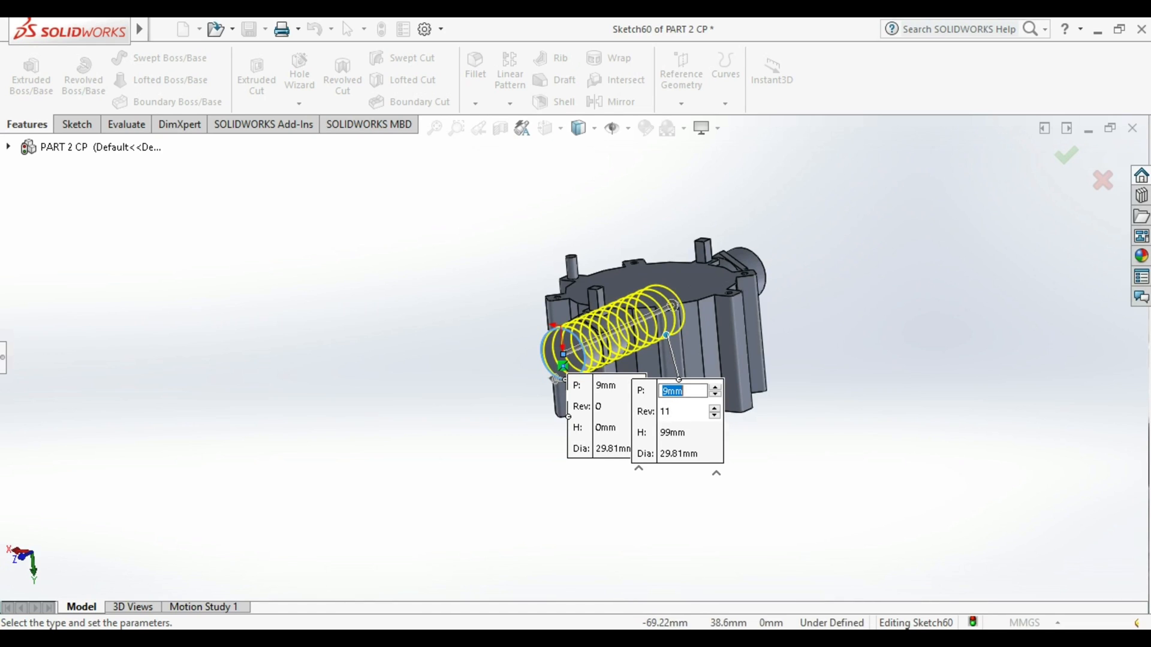
type("5")
key("Return")
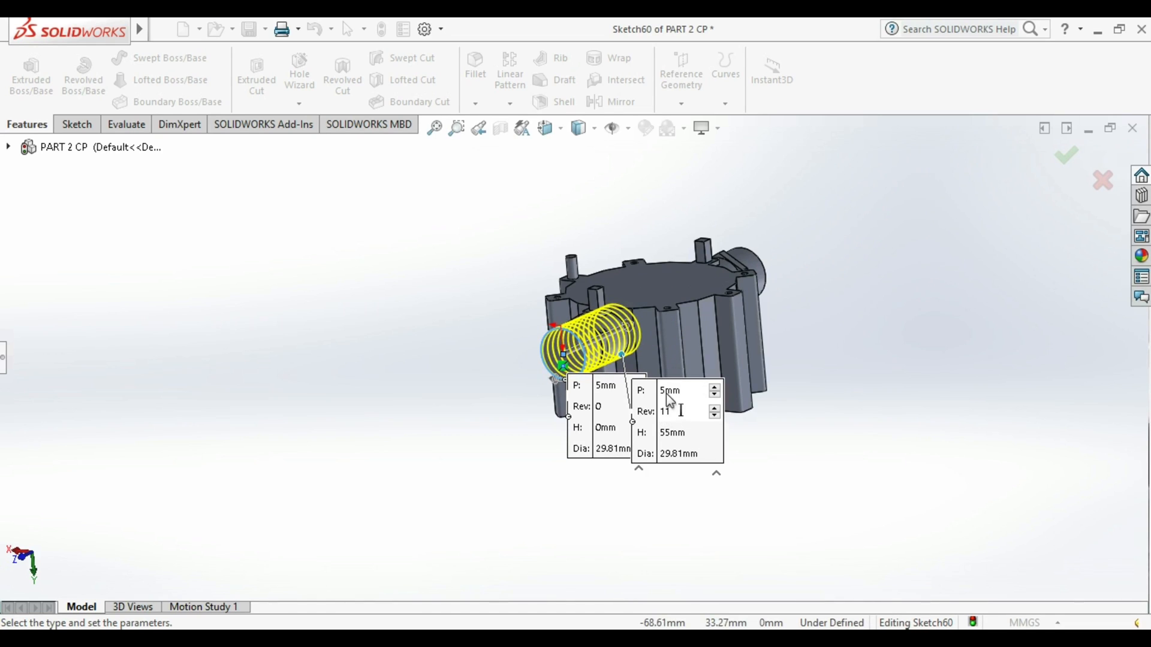
left_click(671, 394)
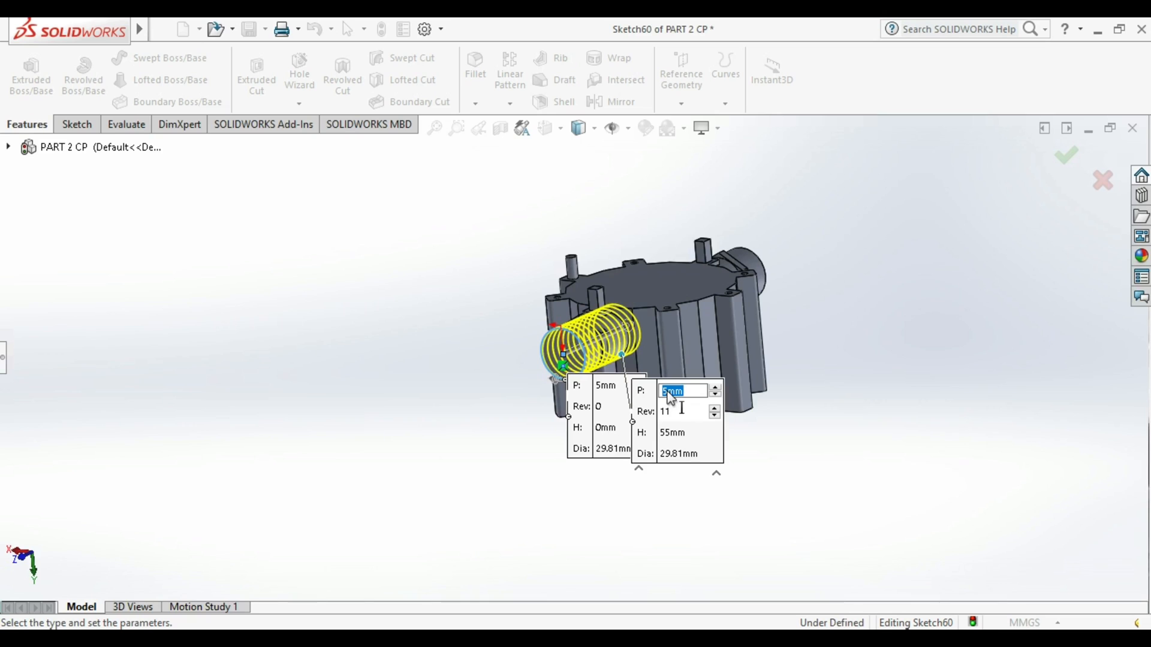
key("Return")
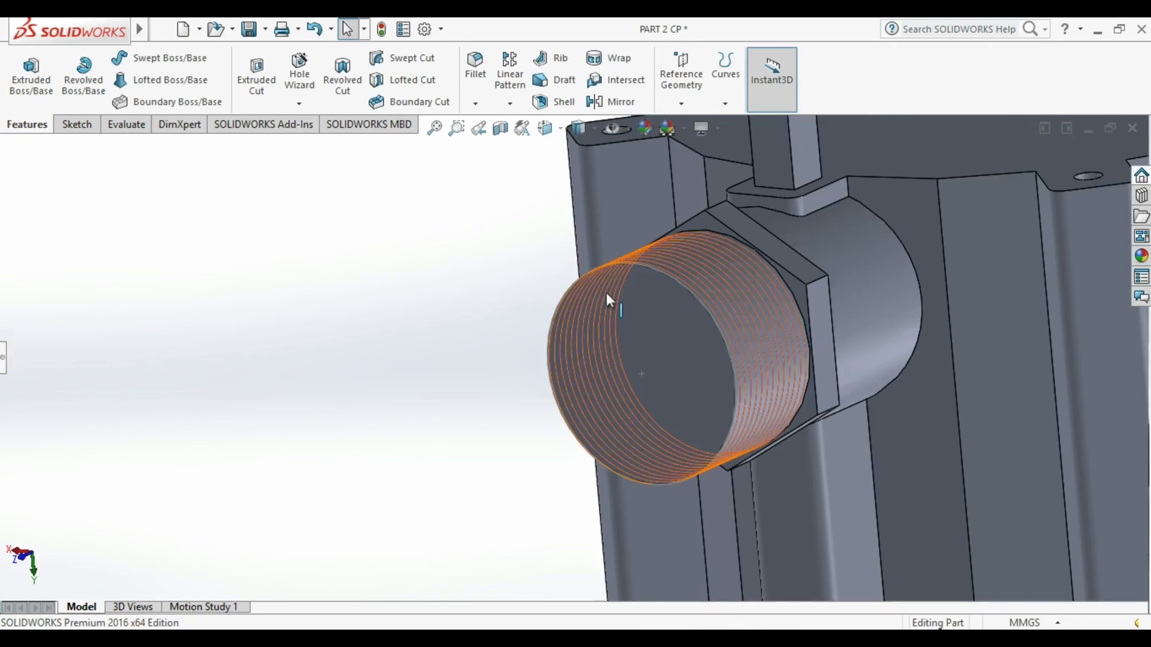
- Examine the thread grooves around the round stub from the end and from the side
left_click(609, 300)
mouse_move(681, 386)
middle_mouse_down()
mouse_move(616, 442)
mouse_move(748, 364)
mouse_move(727, 367)
middle_mouse_up()
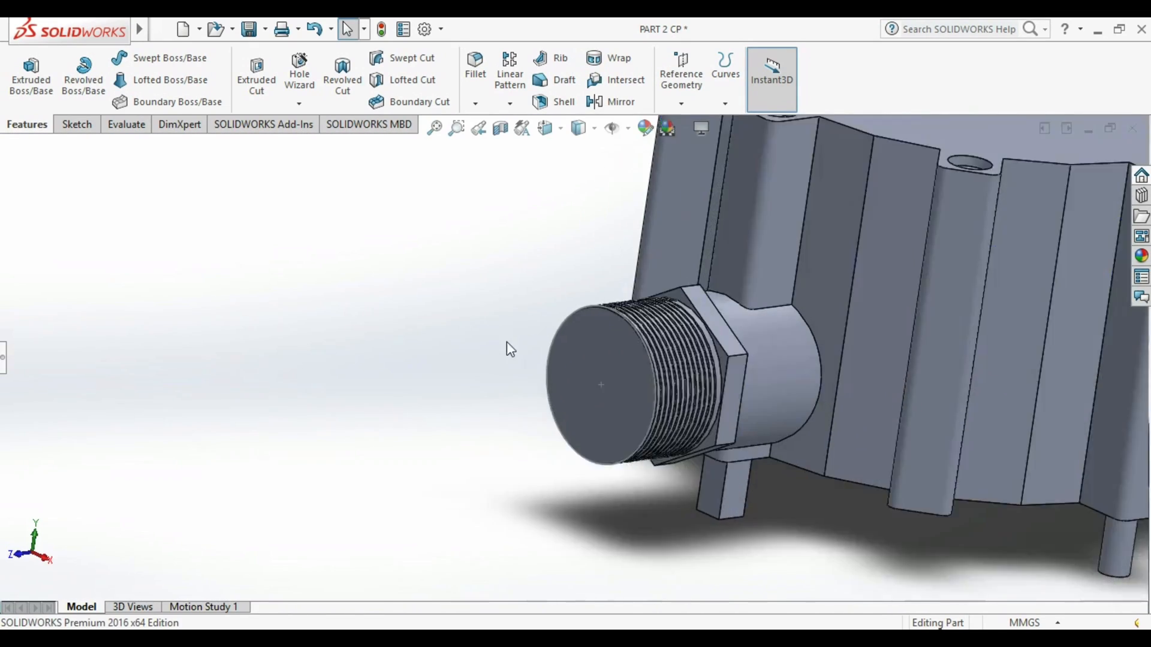
scroll(757, 405, "down", 10)
scroll(628, 340, "up", 8)
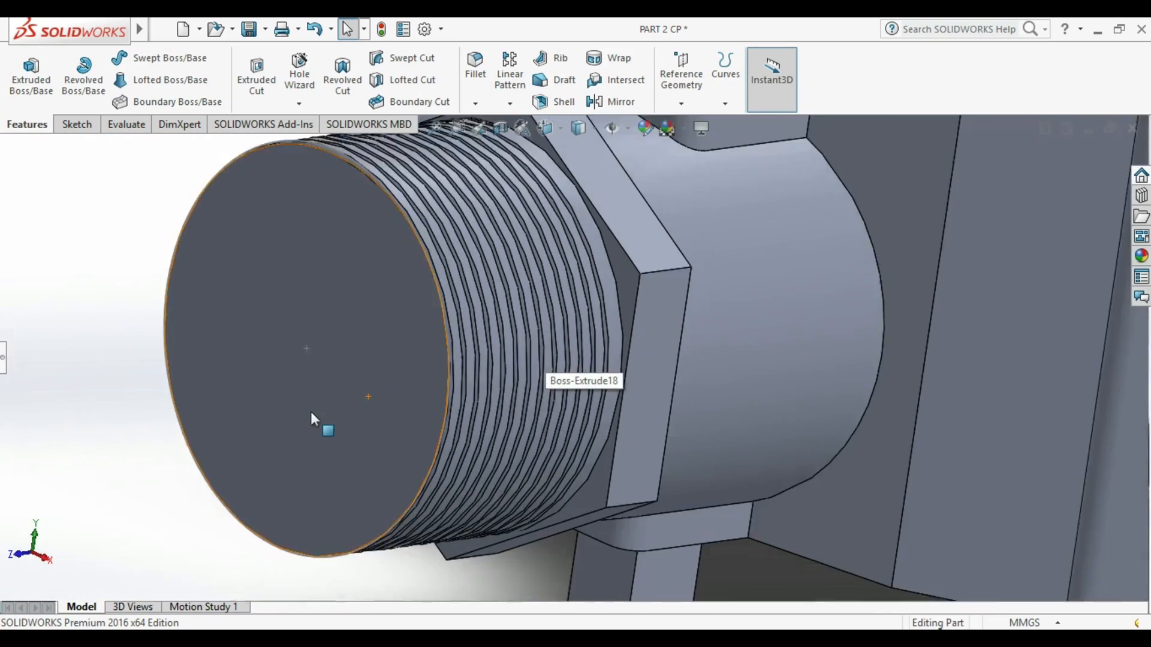
left_click(310, 411)
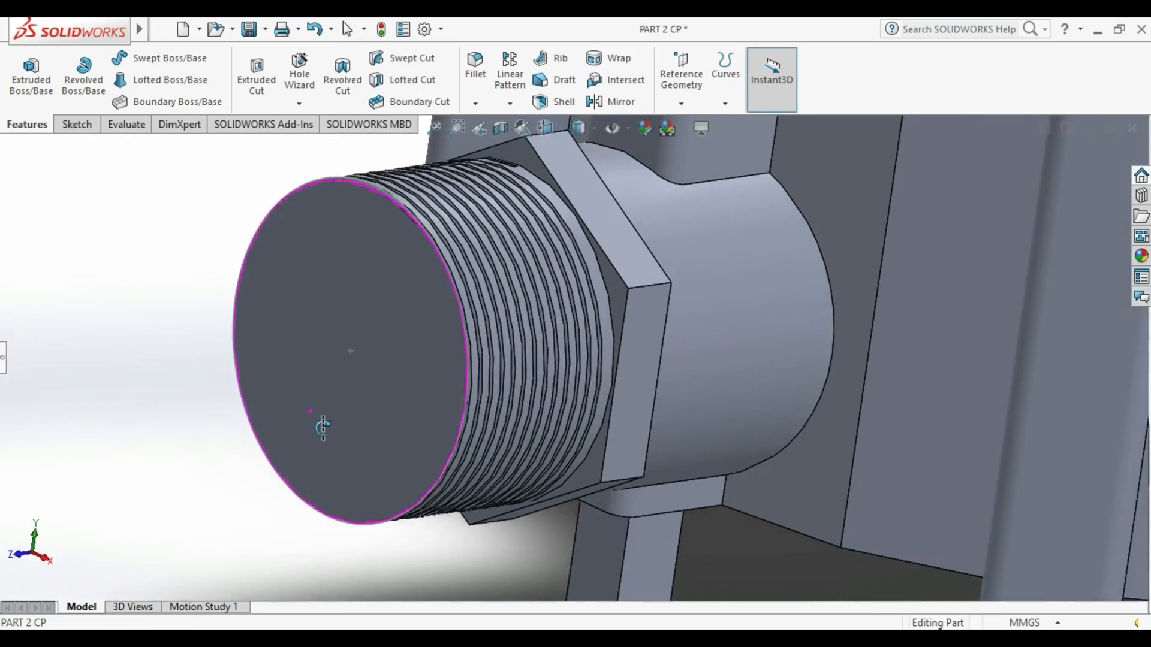
middle_click_drag(321, 419, 264, 321)
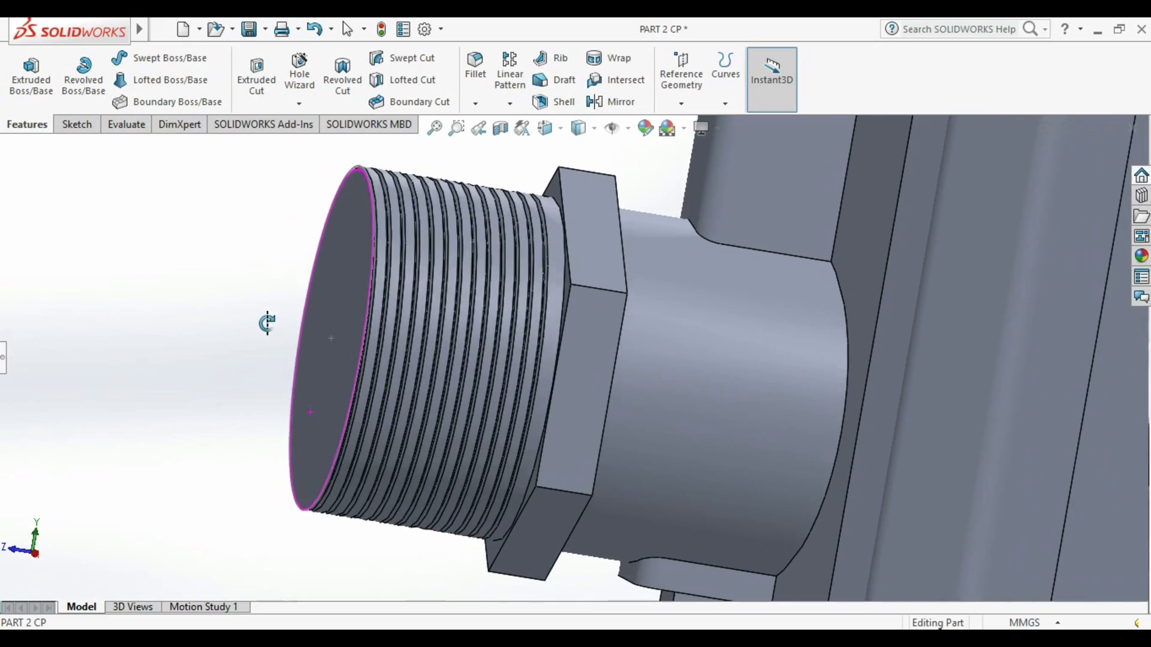
left_click(414, 290)
scroll(415, 290, "down", 4)
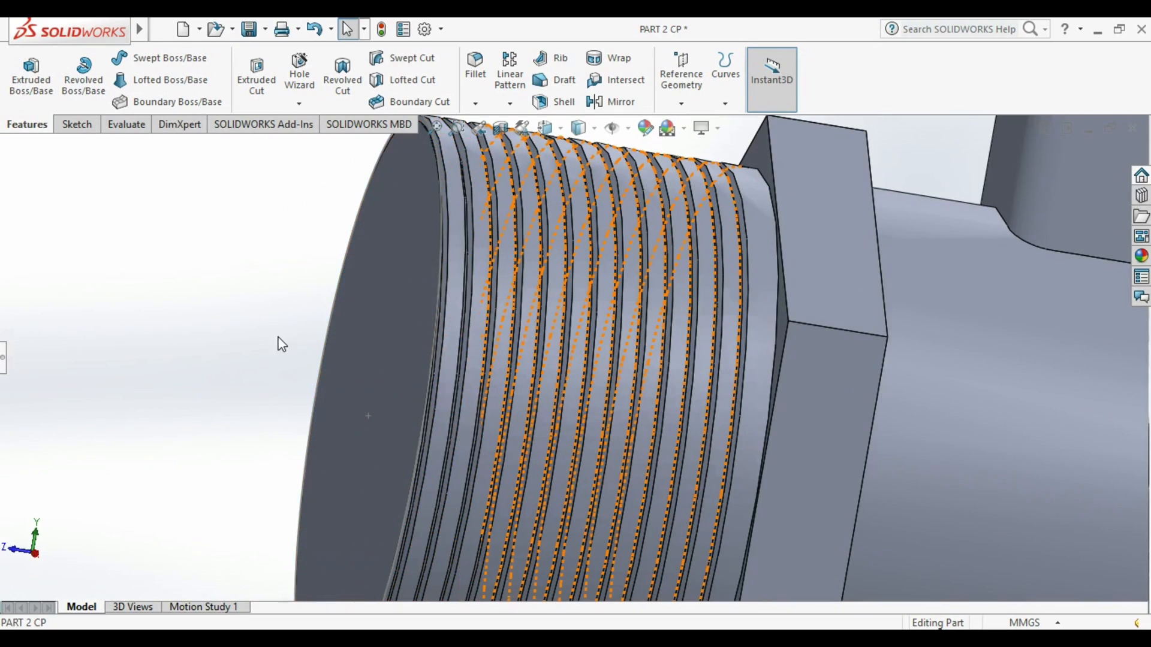
scroll(295, 341, "up", 3)
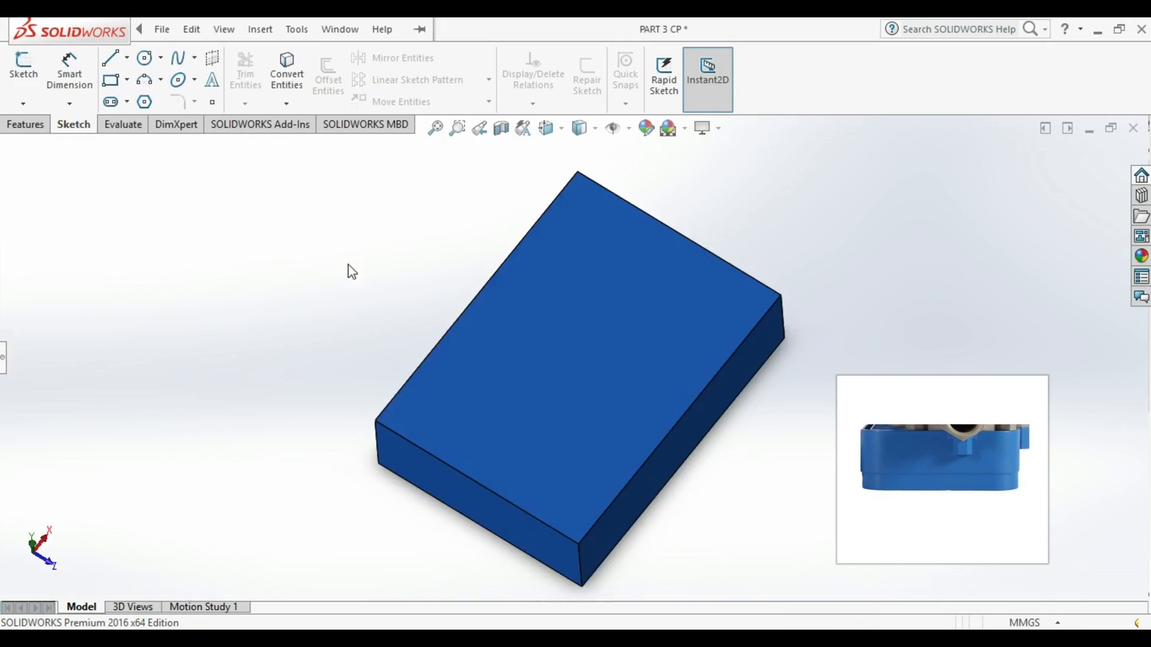
- On the third part's rectangular block, fillet the four vertical corner edges with a 17 mm radius
mouse_move(618, 335)
middle_mouse_down()
mouse_move(496, 247)
mouse_move(606, 329)
middle_mouse_up()
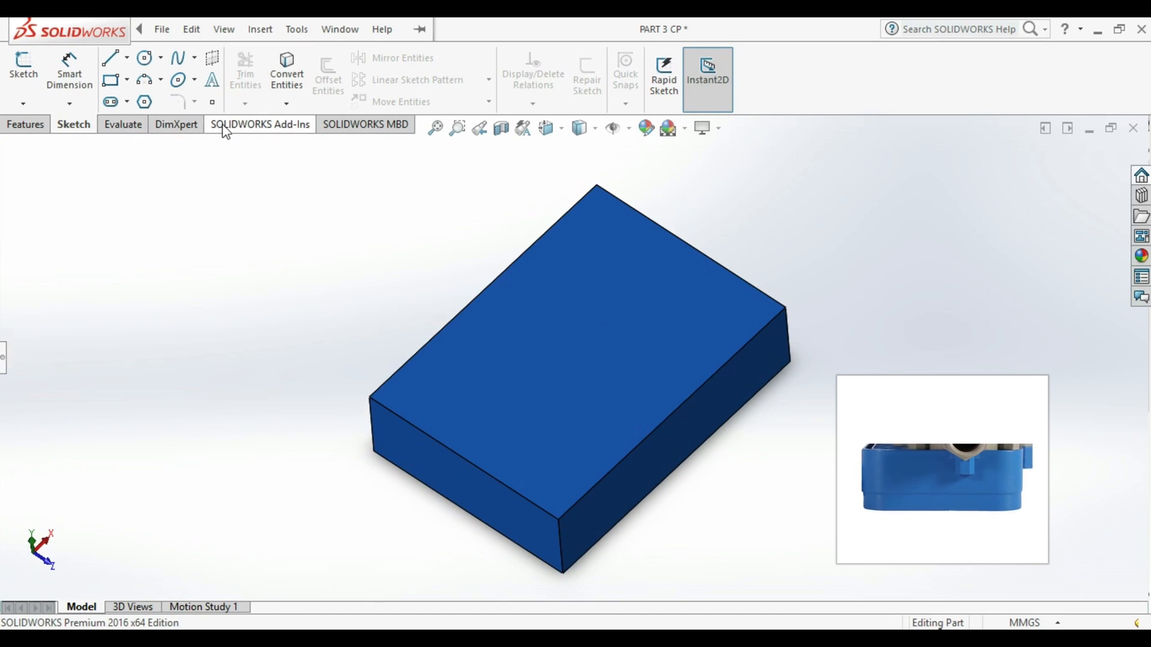
left_click(25, 124)
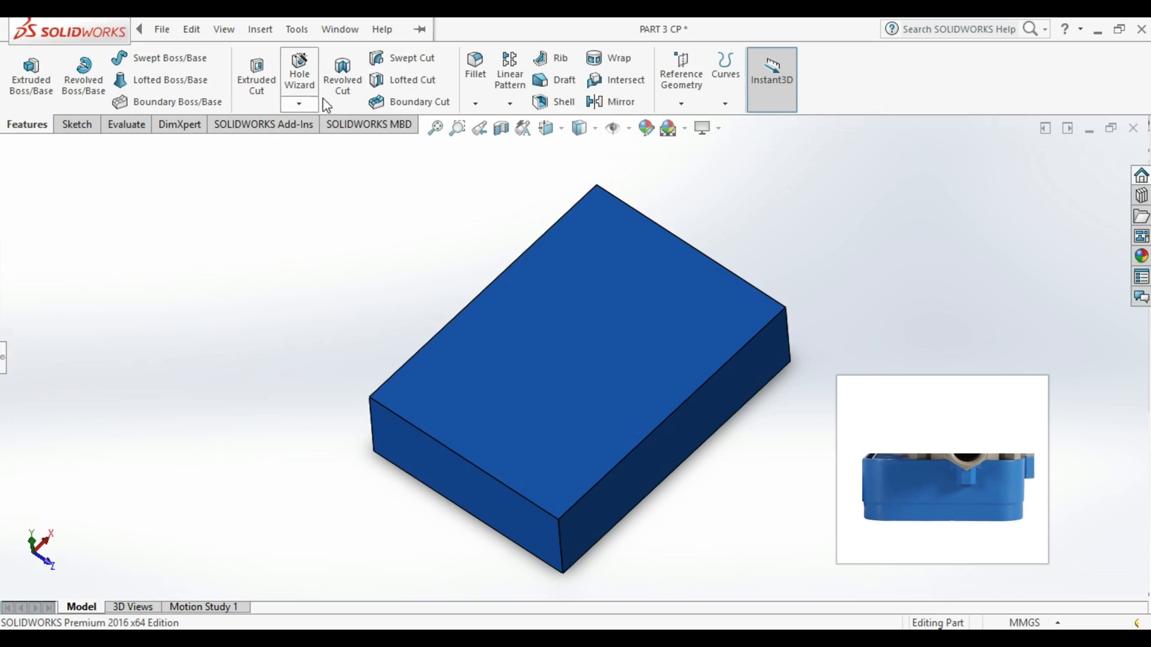
left_click(474, 104)
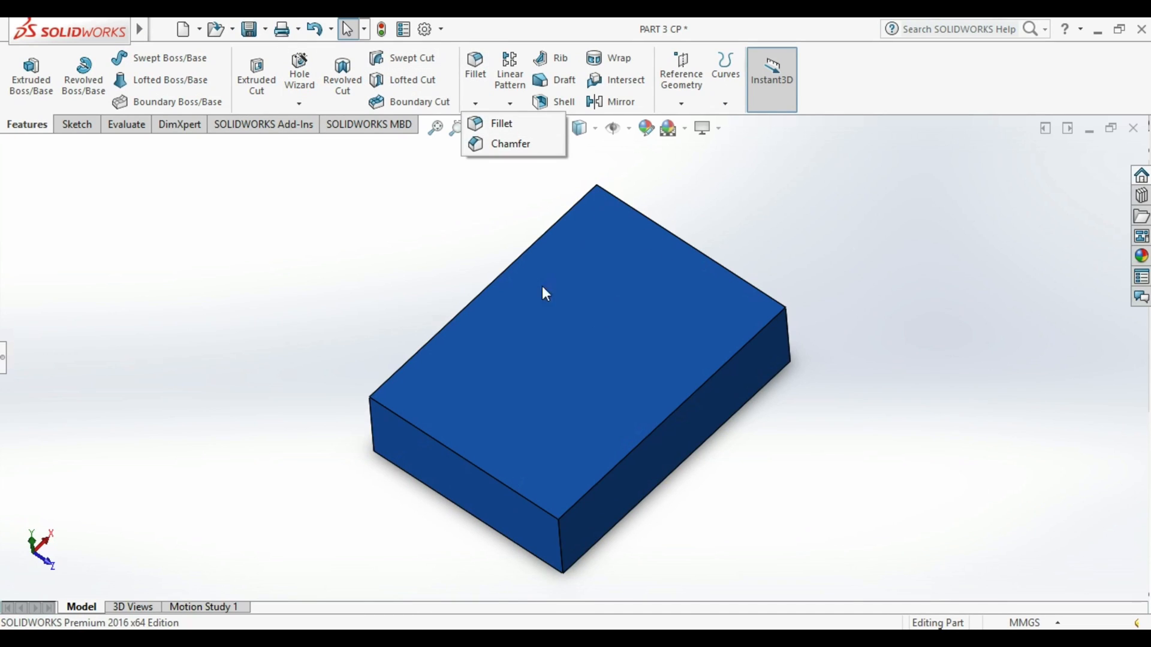
left_click(370, 418)
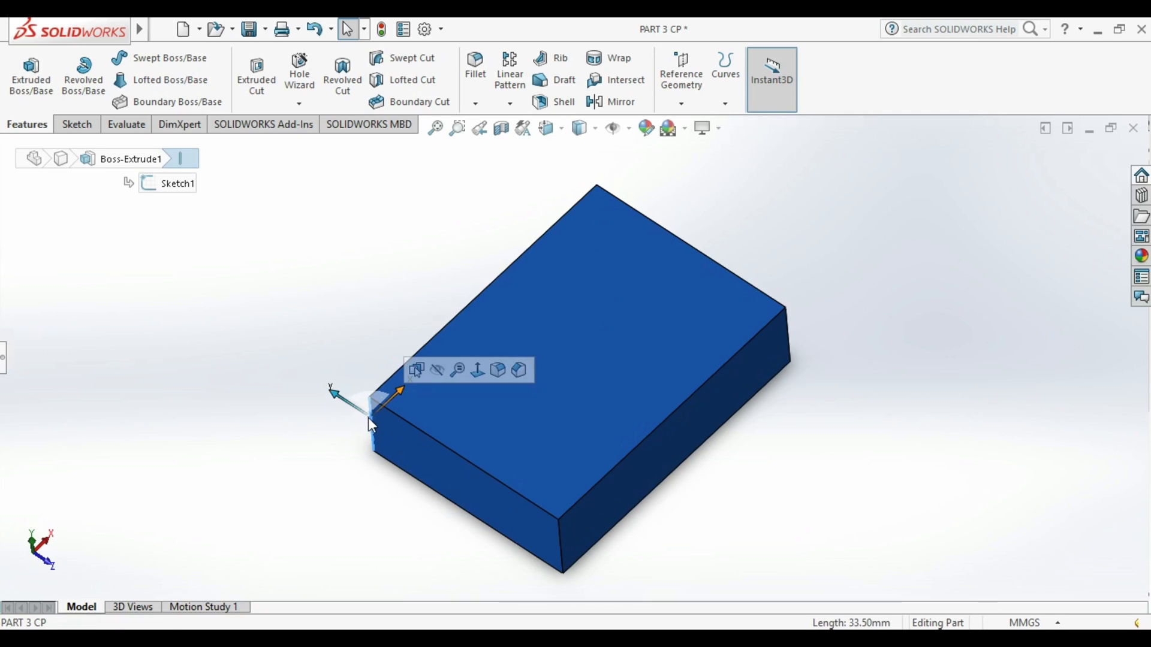
left_click(558, 534)
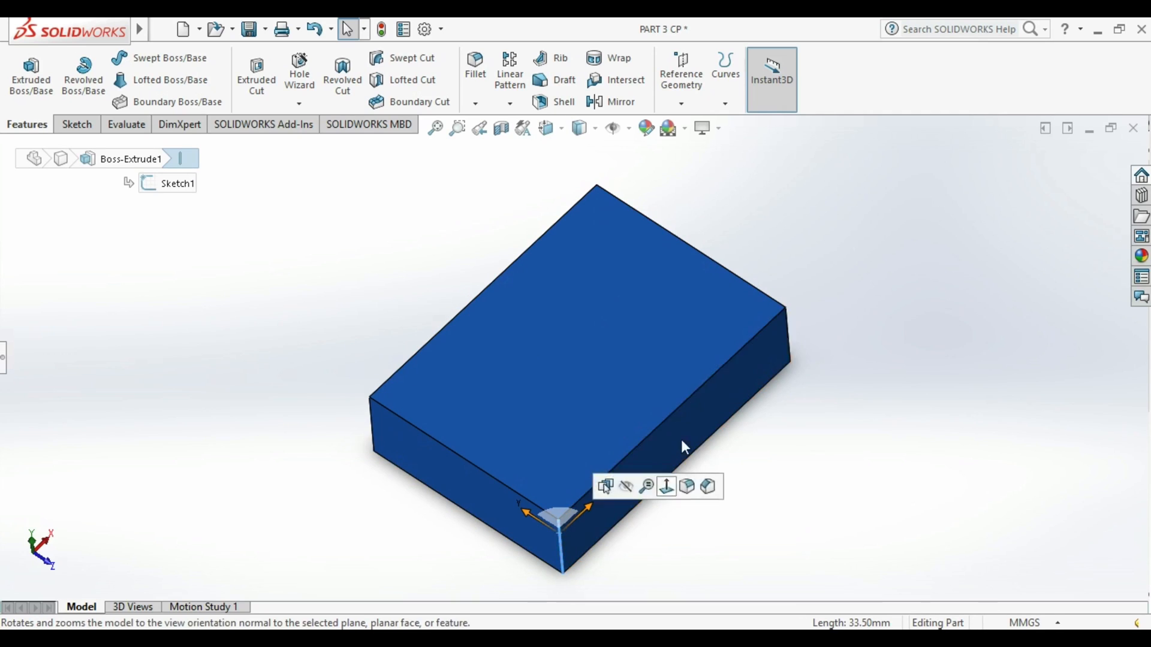
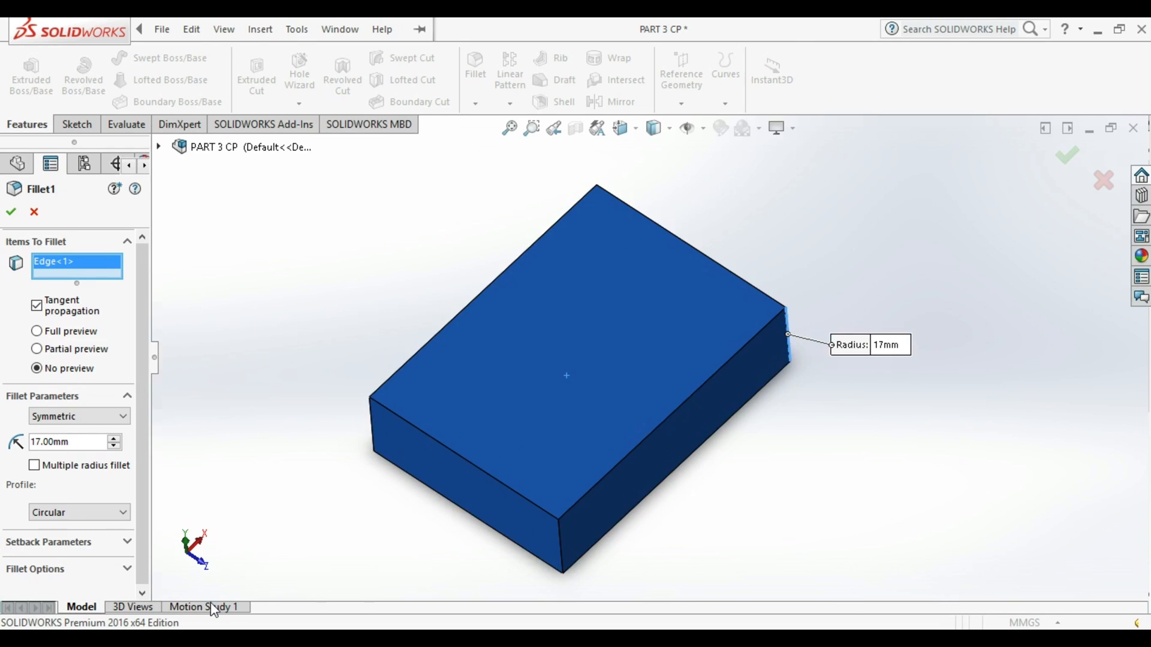
middle_click_drag(504, 404, 437, 547)
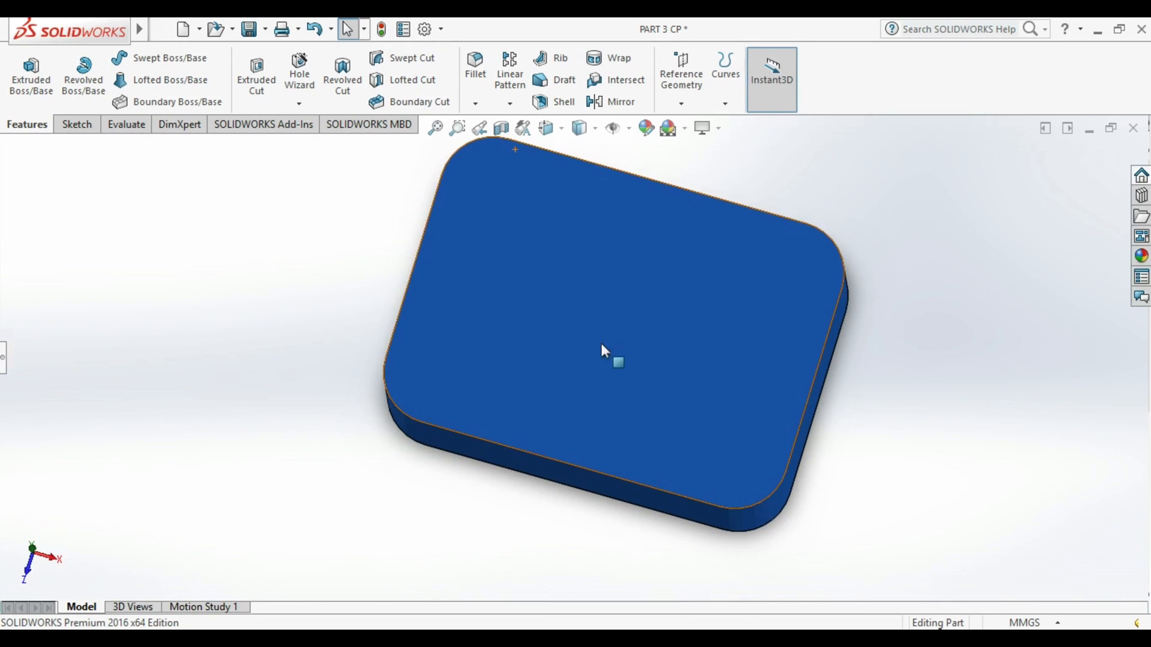
scroll(624, 297, "up", 3)
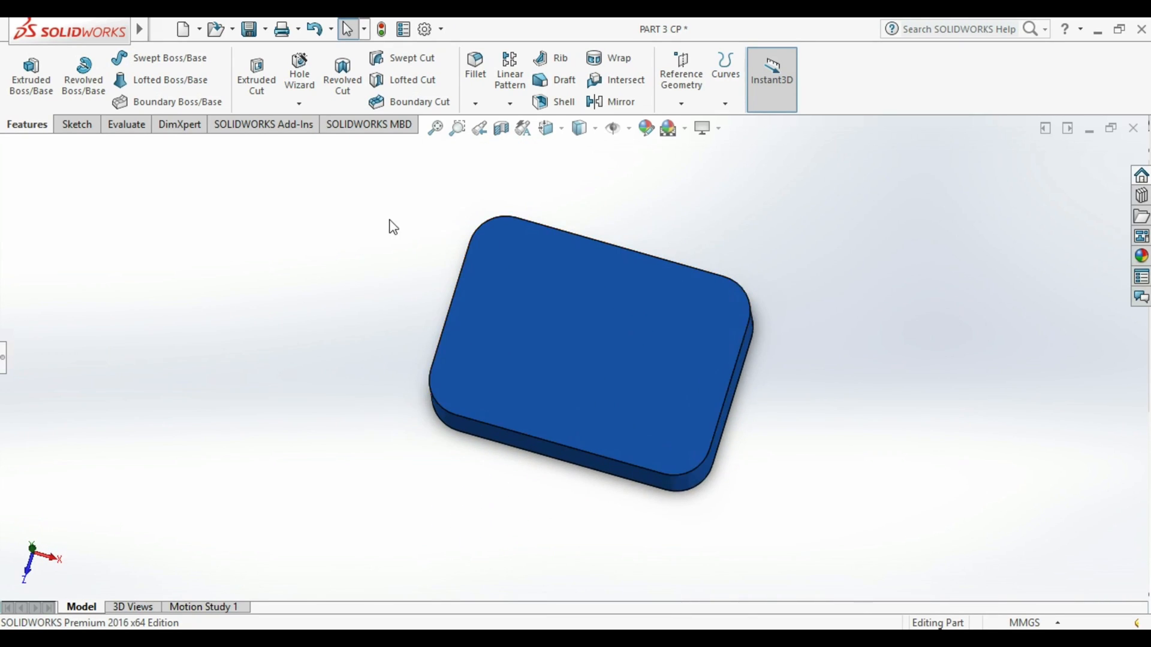
key("ctrl+7")
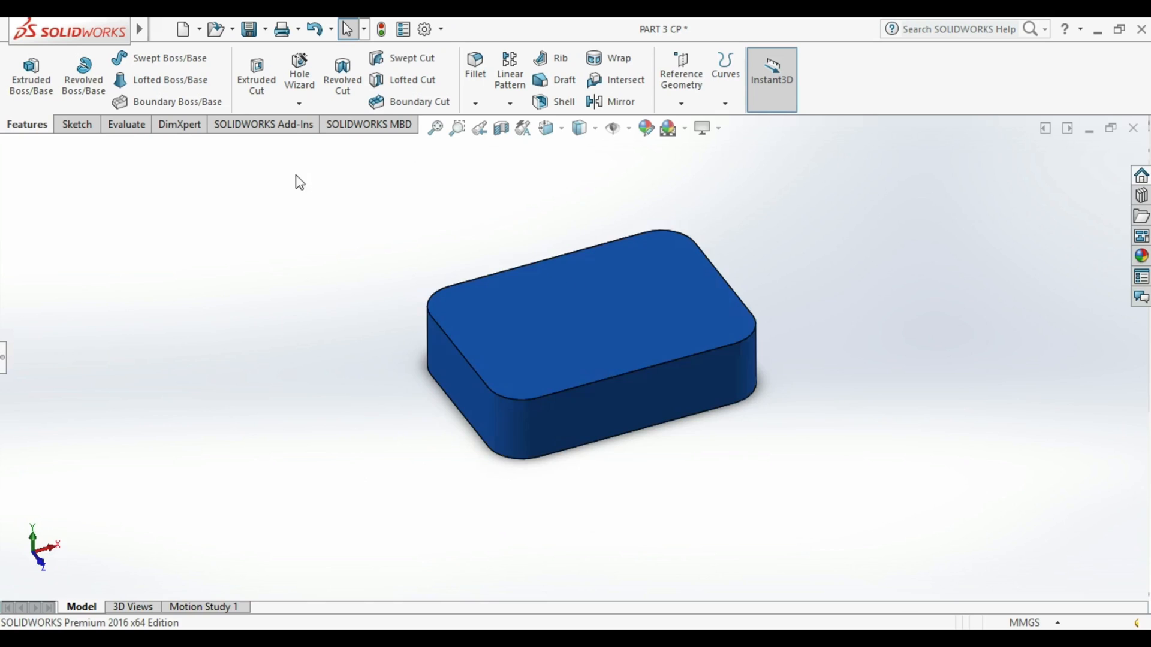
- Sketch a rectangle across the block's bottom face and extrude it 14 mm downward as a base plate
left_click(547, 131)
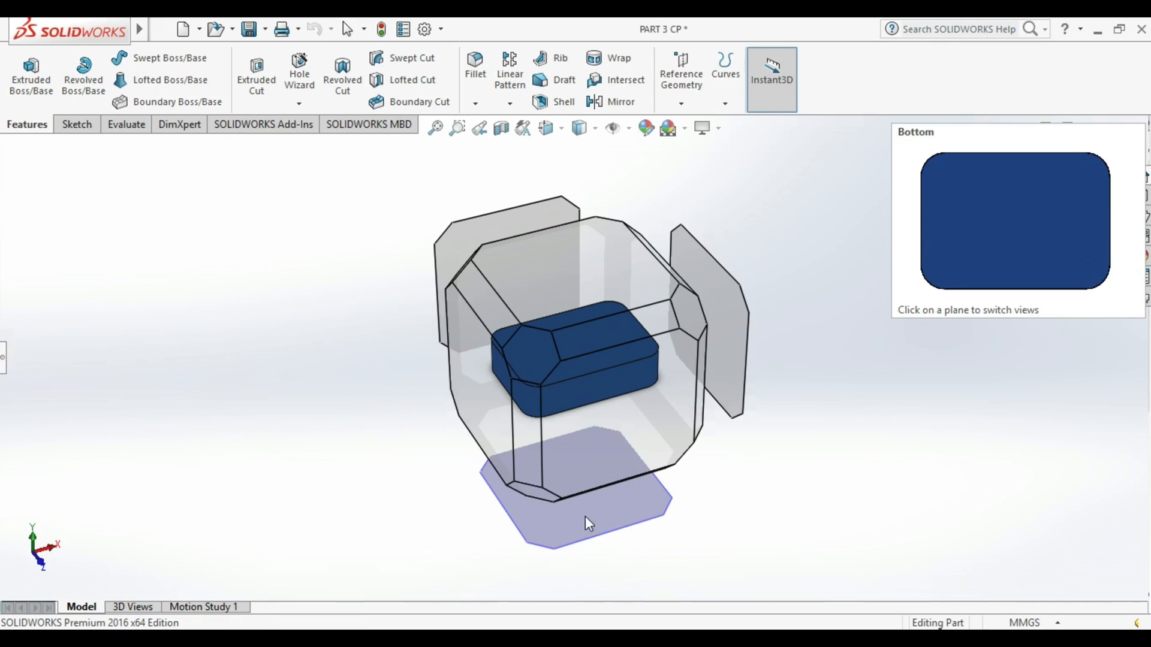
left_click(596, 515)
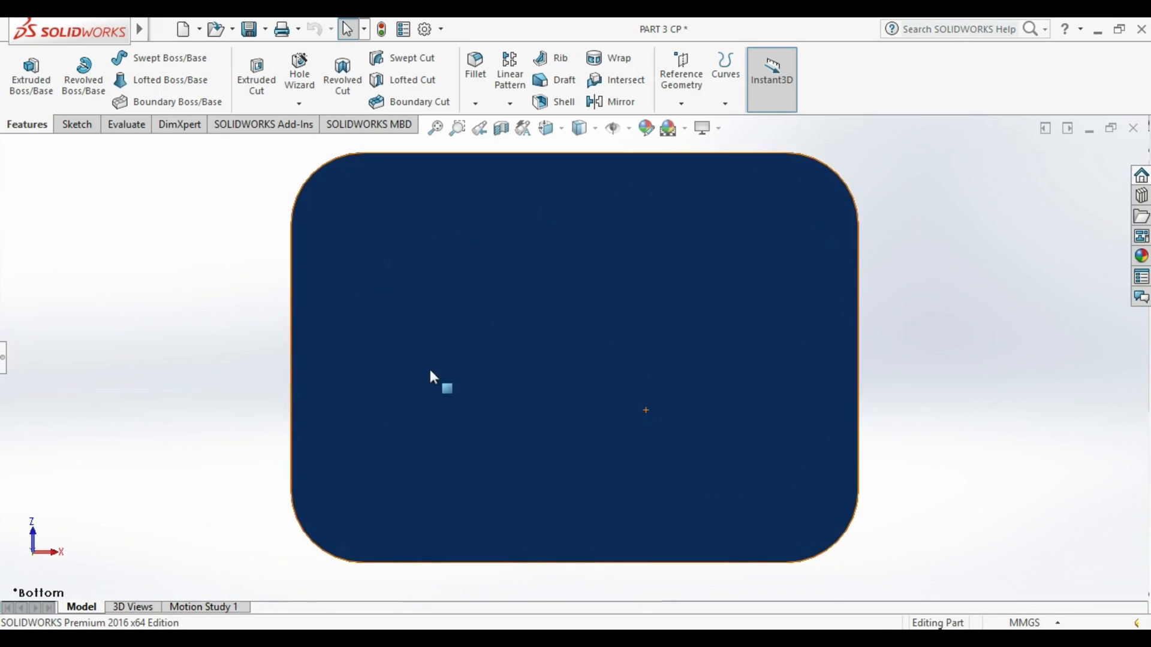
scroll(470, 345, "up", 2)
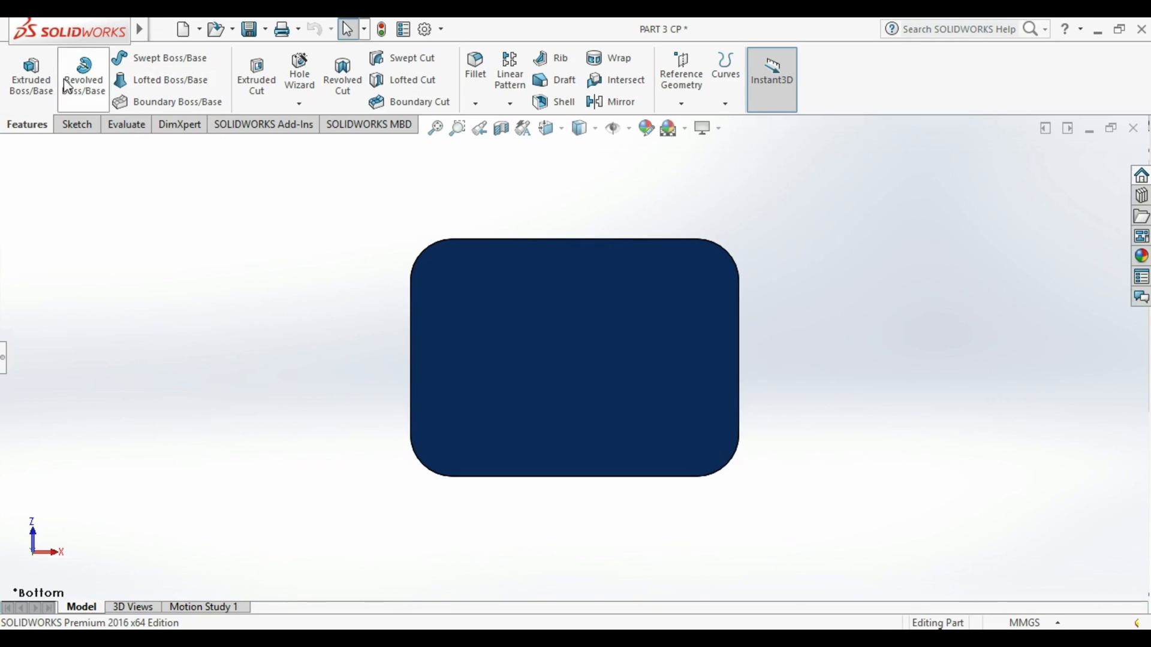
left_click(32, 90)
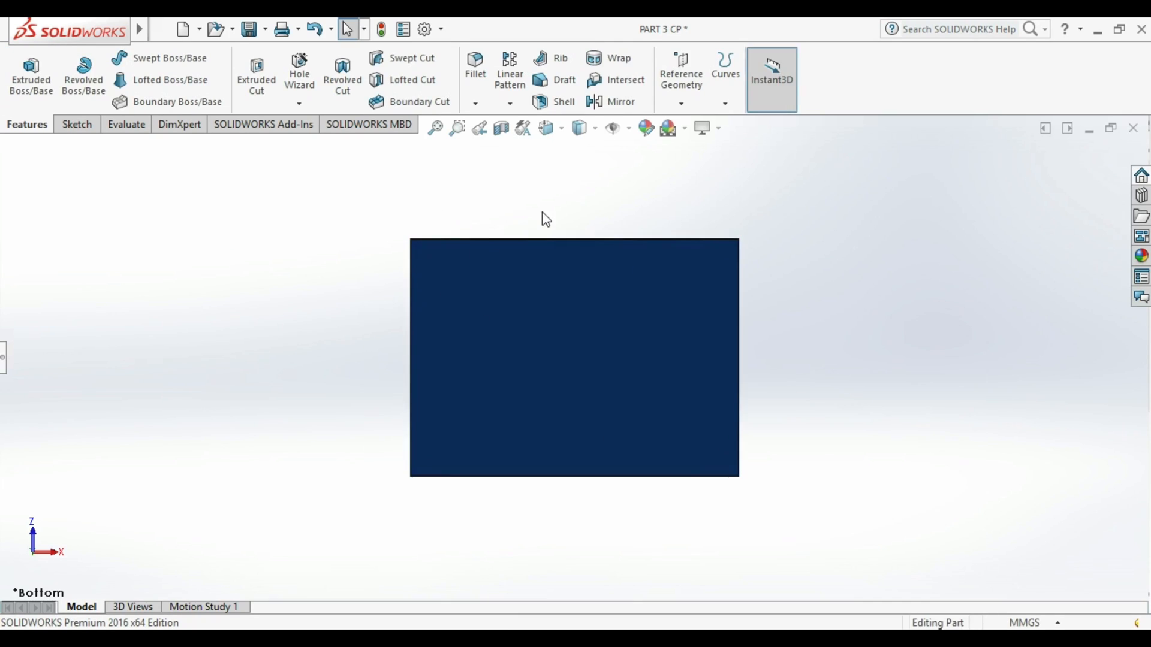
middle_click_drag(542, 218, 555, 552)
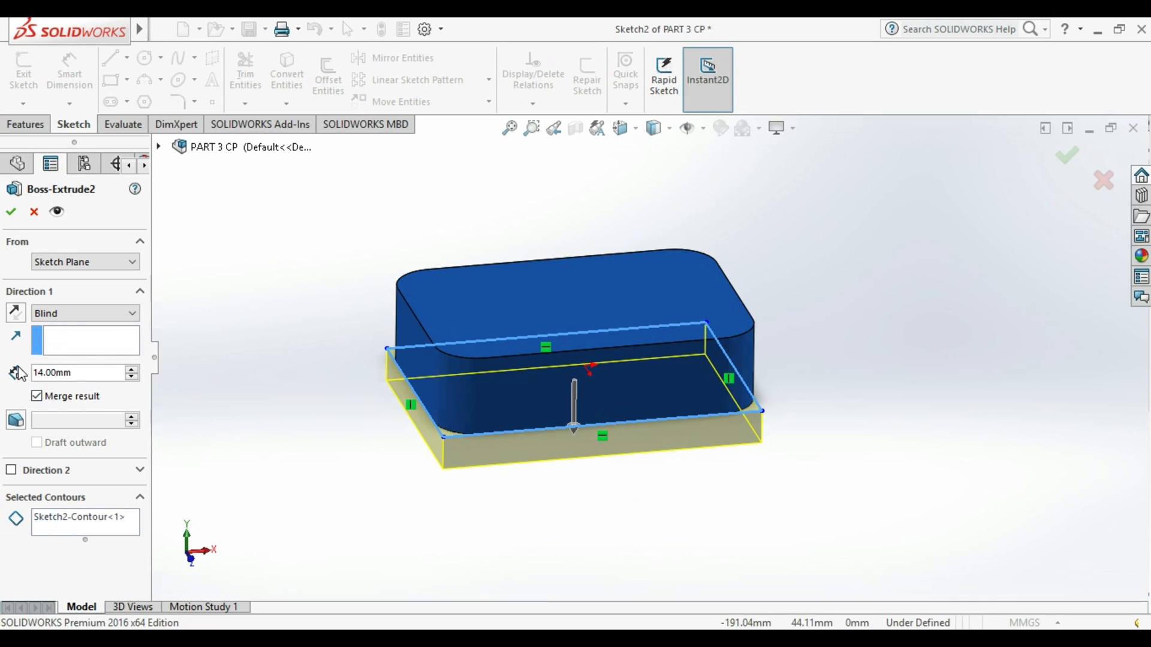
scroll(589, 413, "up", 3)
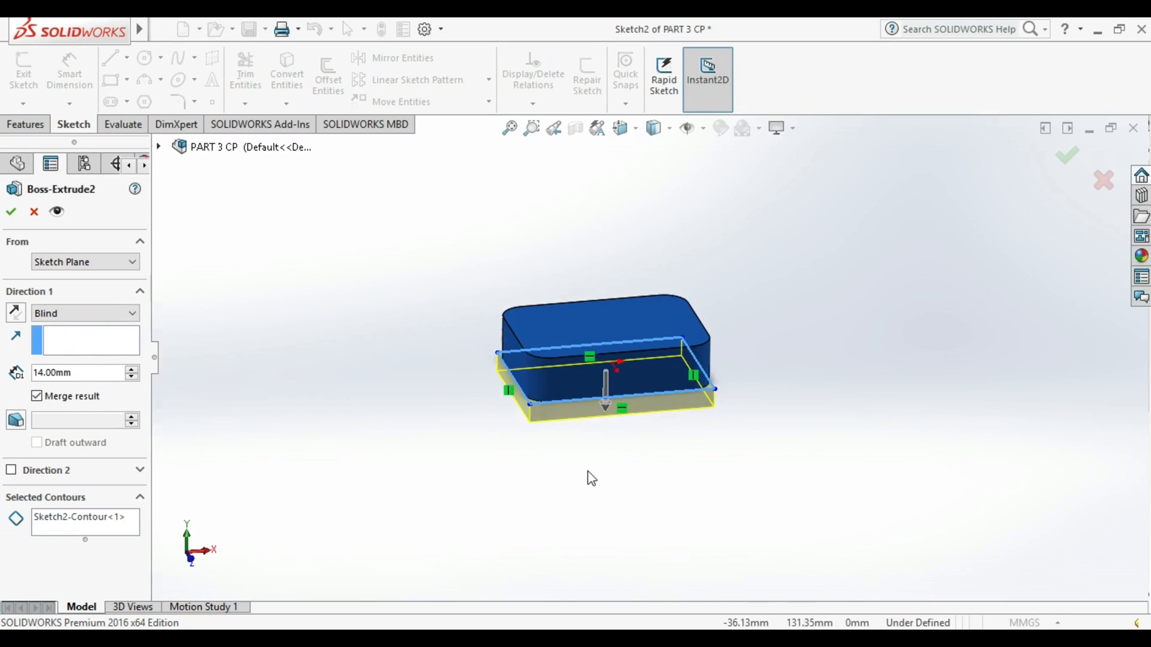
scroll(589, 471, "down", 3)
middle_click_drag(592, 437, 524, 328)
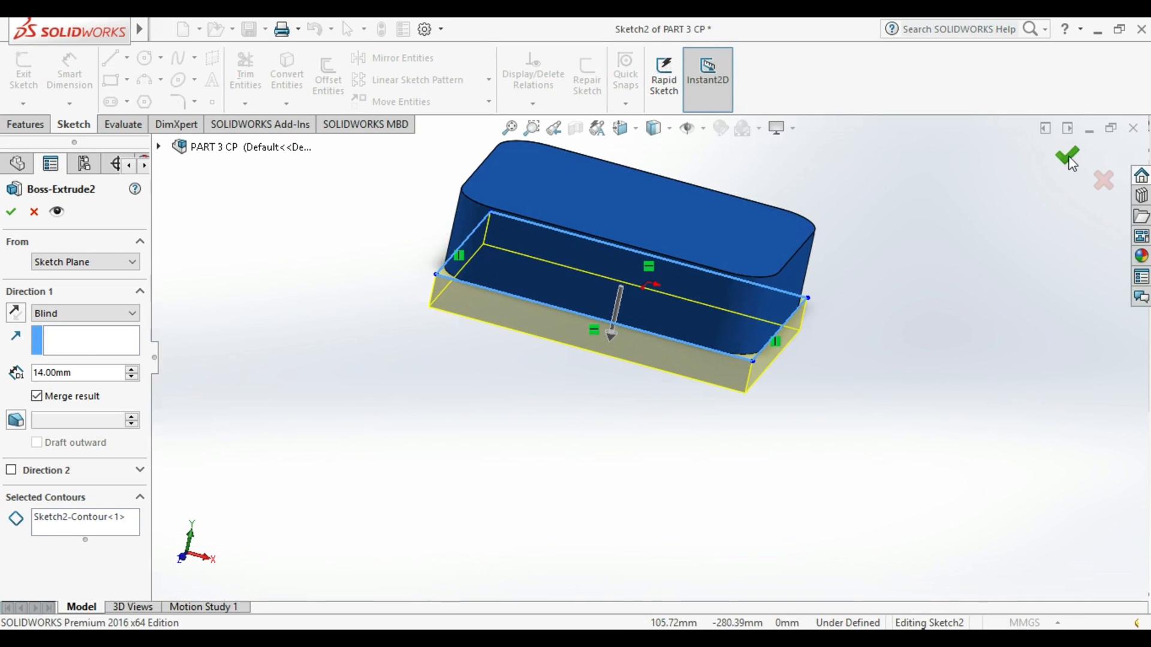
key("Return")
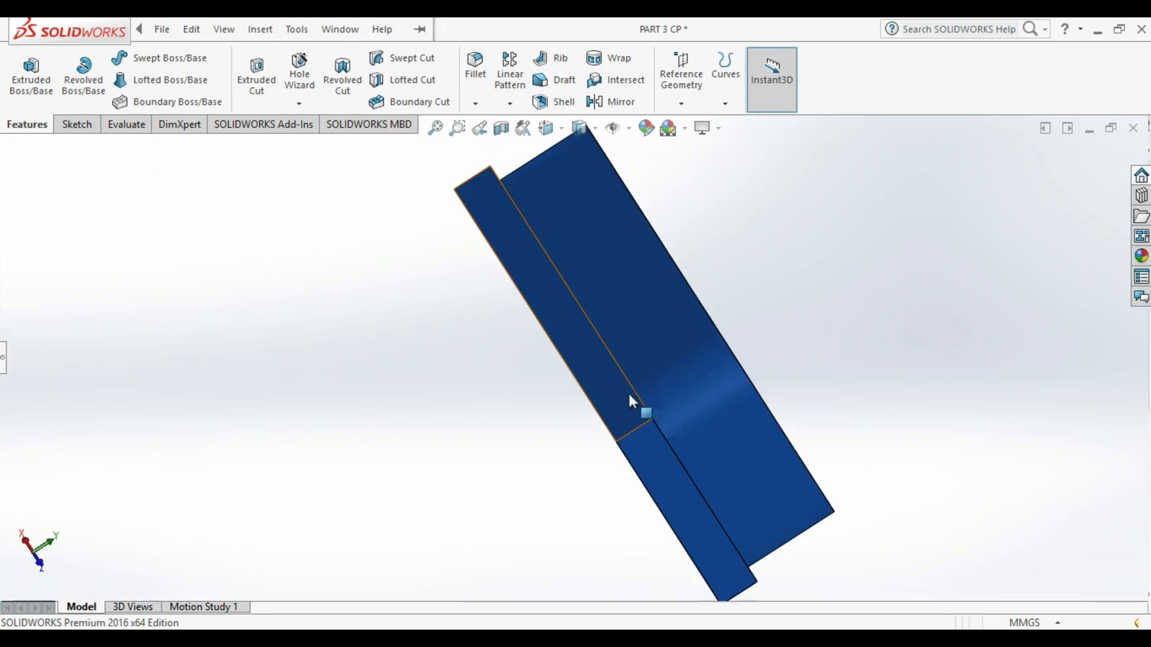
- Fillet the four vertical corner edges of the base plate with a 17 mm radius
middle_click_drag(654, 351, 638, 418)
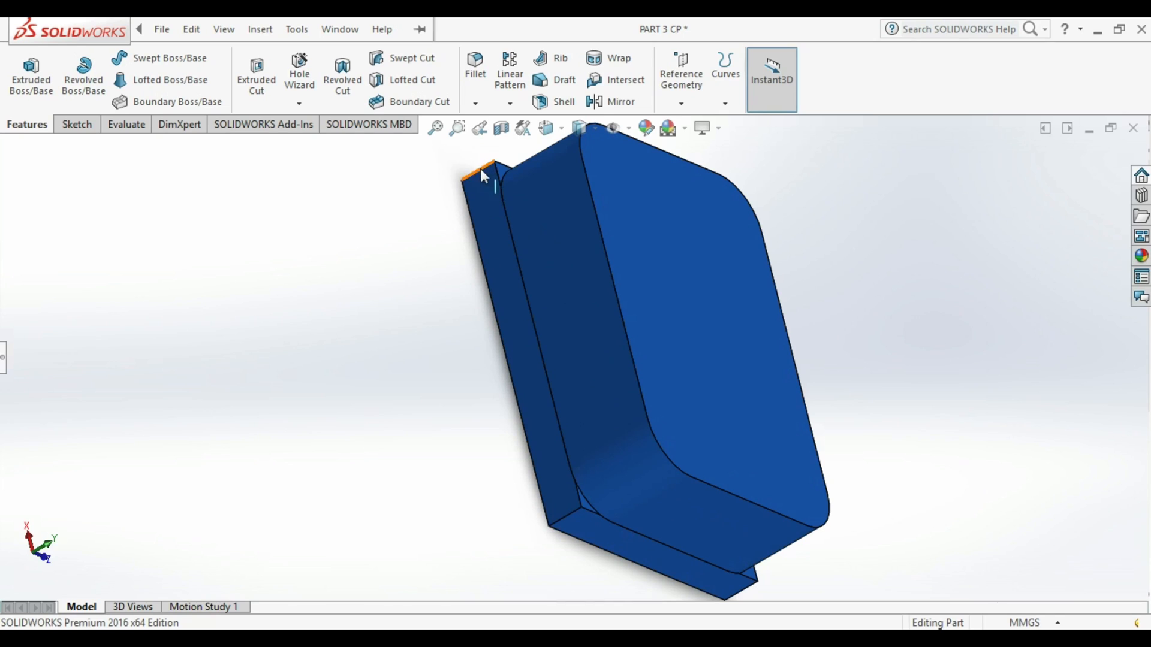
left_click(475, 105)
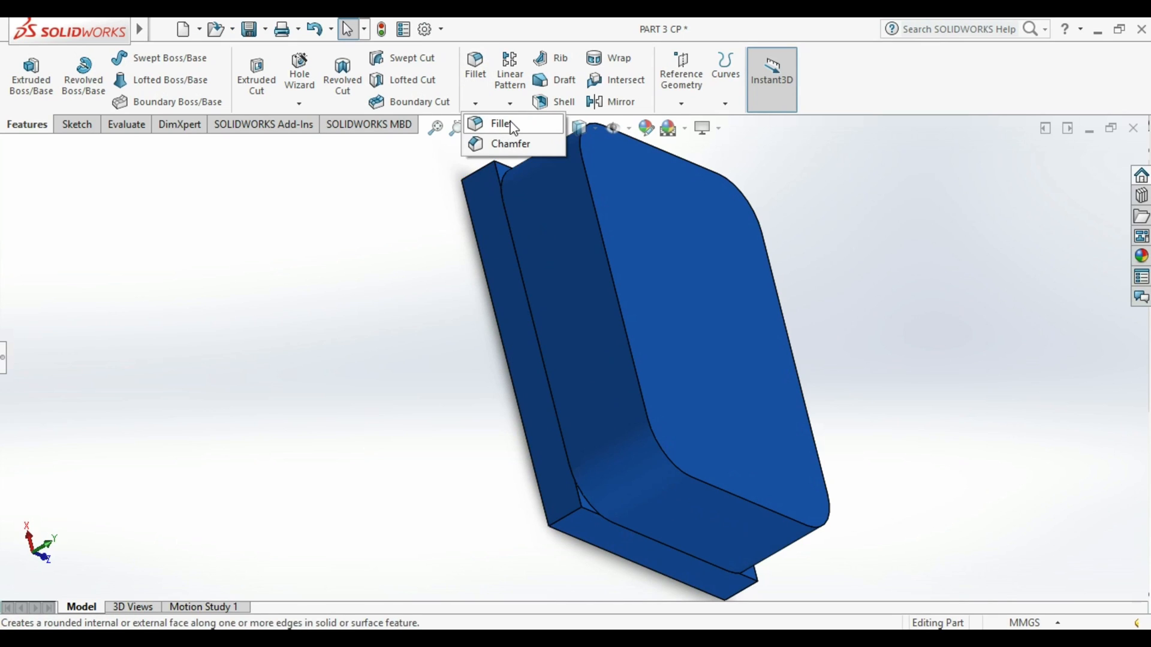
left_click(491, 123)
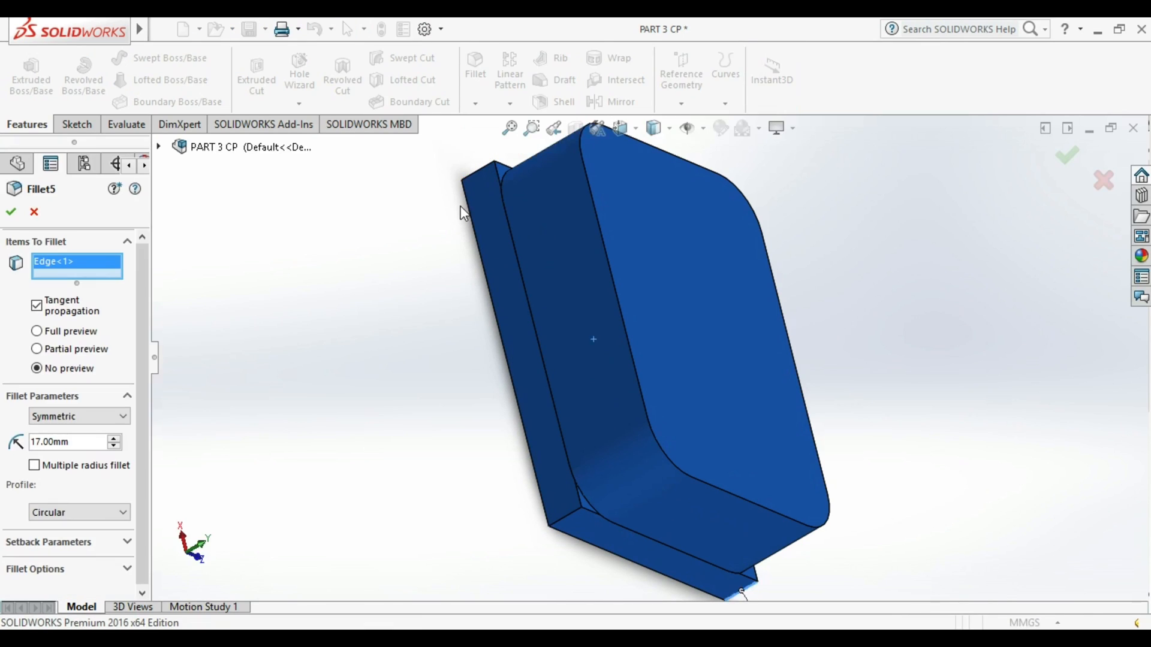
middle_click_drag(462, 205, 647, 332)
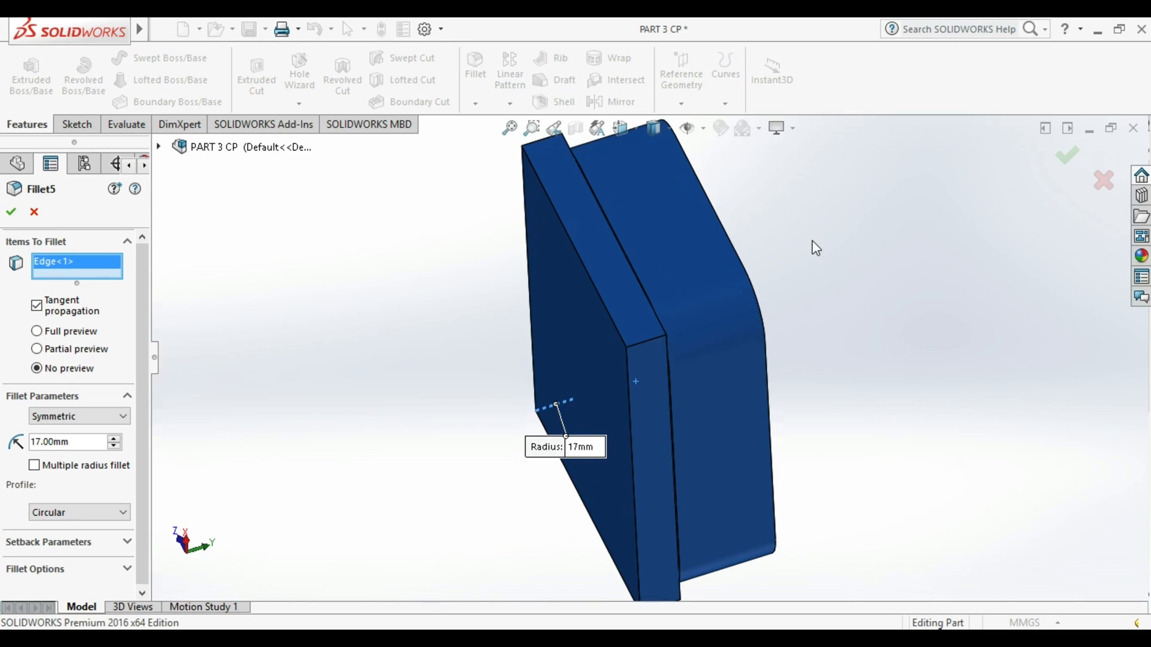
key("Return")
middle_click_drag(666, 193, 698, 281)
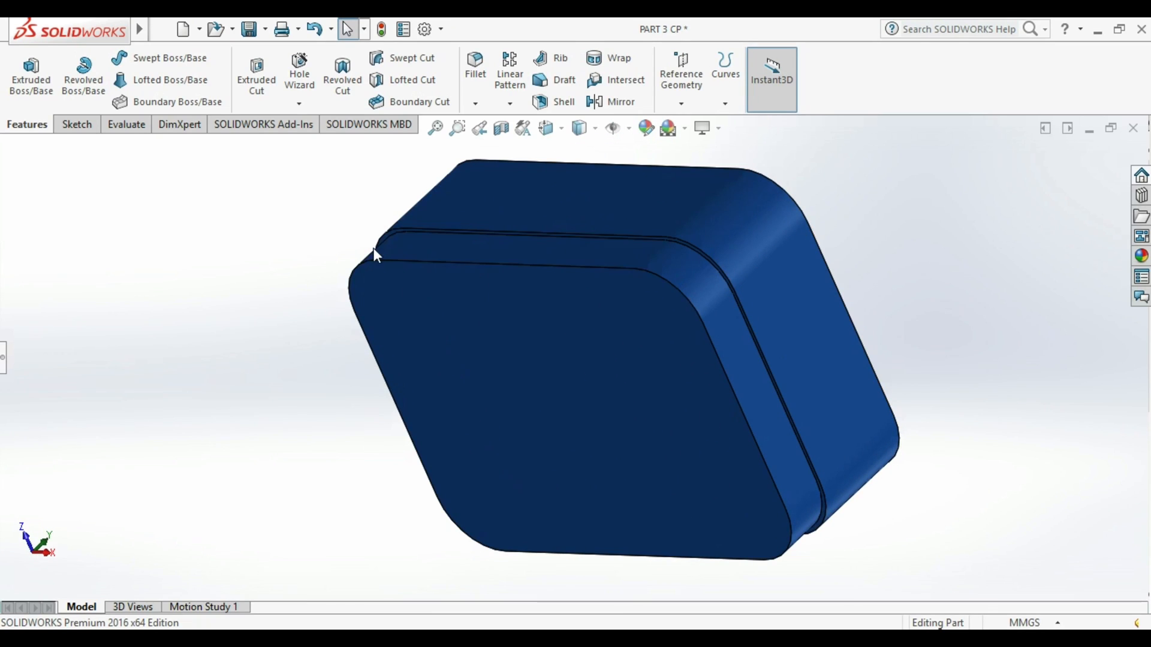
middle_click_drag(810, 448, 833, 346)
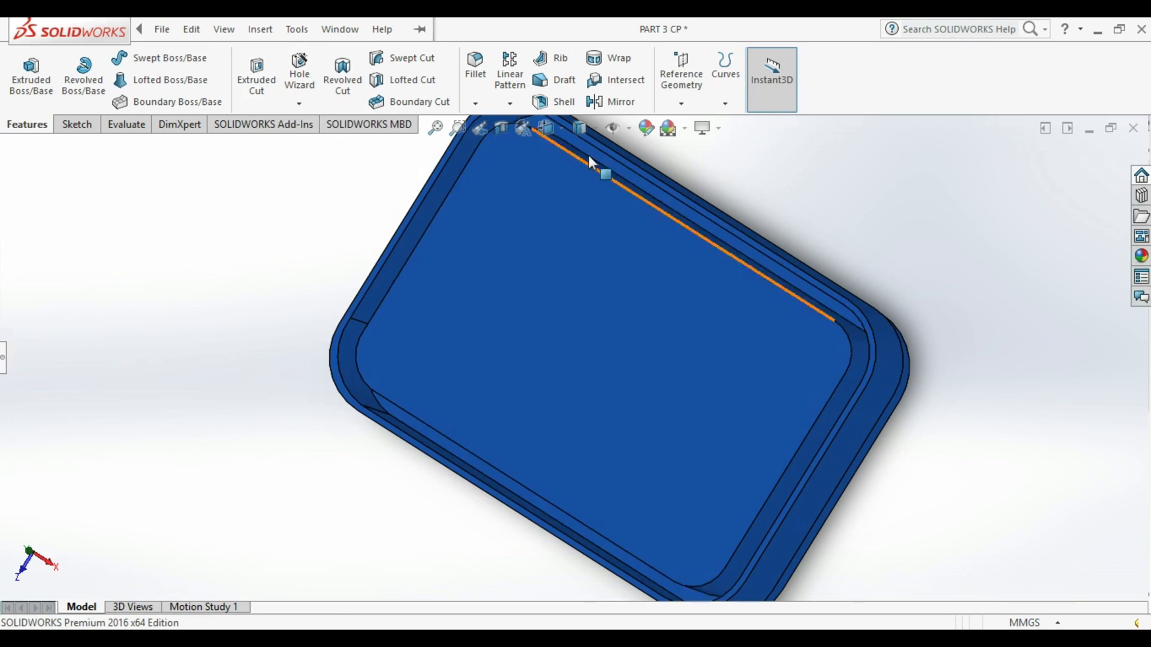
- On the tray's top face, cut a 5 mm wide ring-shaped groove following the rounded rim to a depth of 35 mm
scroll(414, 432, "down", 3)
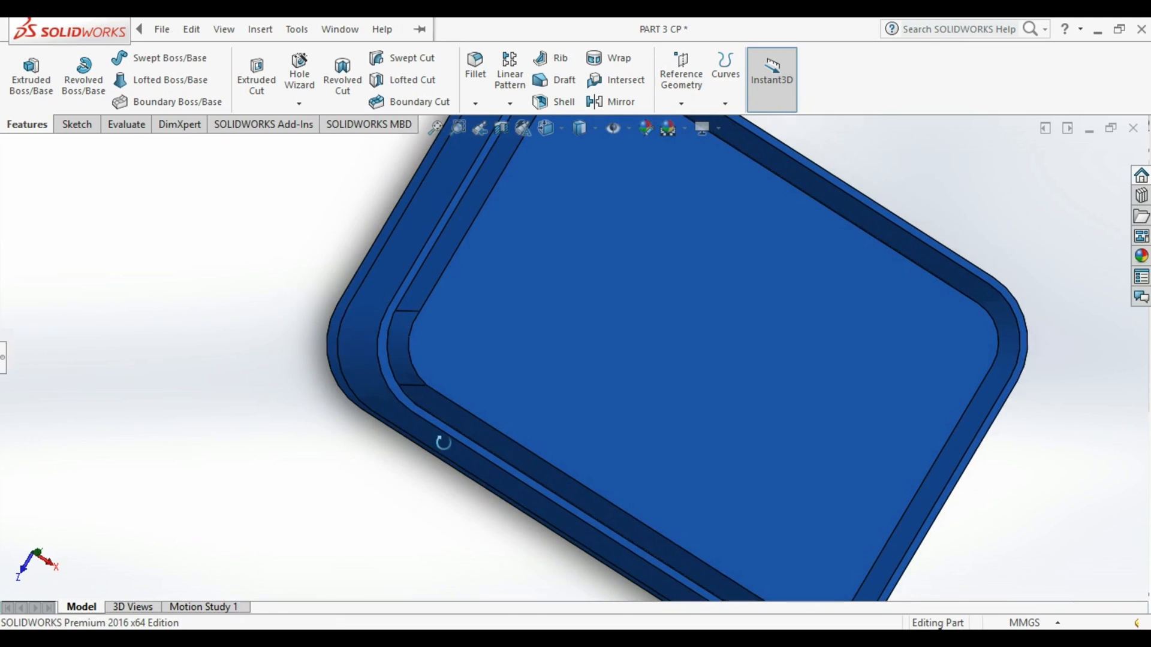
scroll(569, 415, "up", 4)
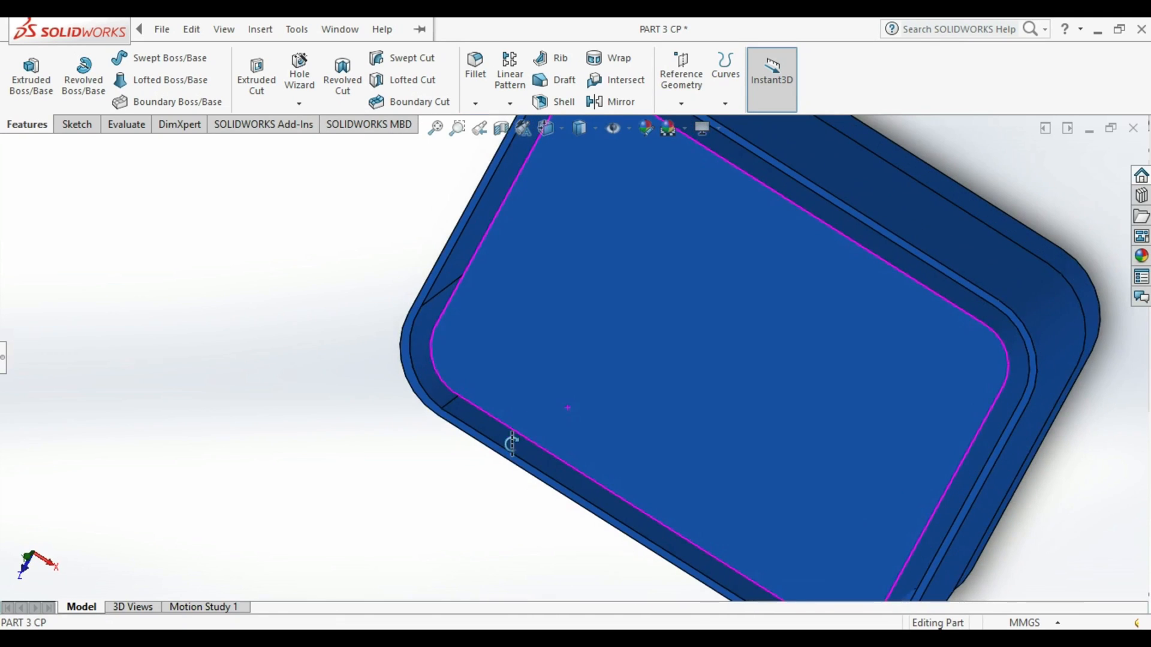
scroll(553, 266, "down", 4)
scroll(562, 265, "up", 2)
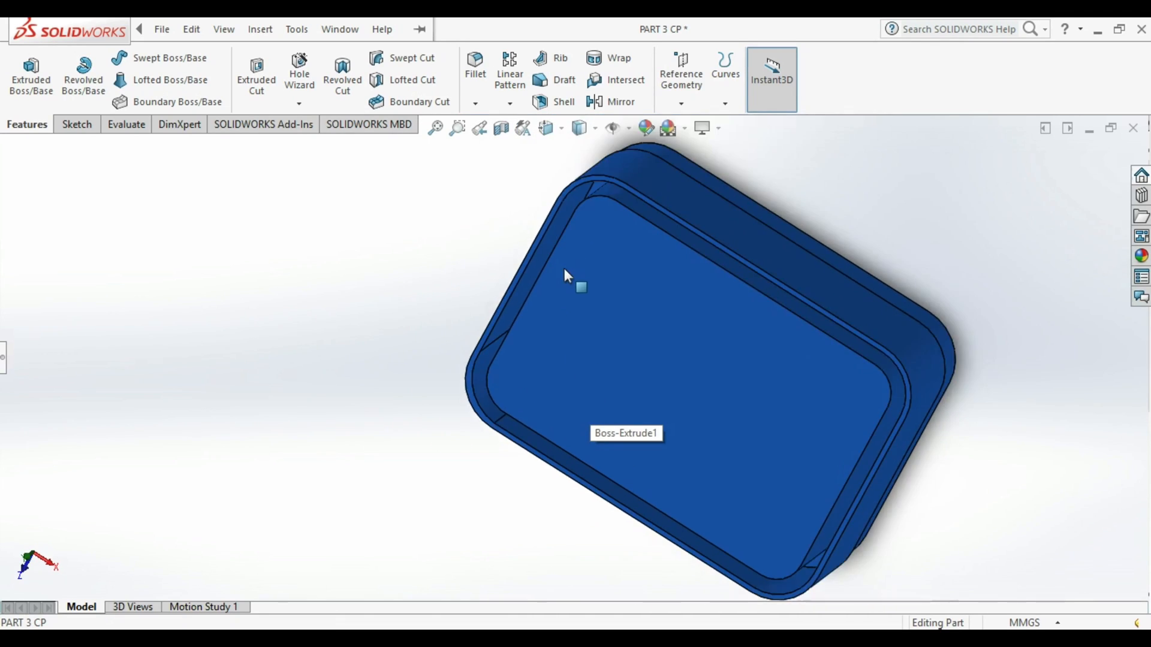
mouse_move(563, 265)
middle_mouse_down()
mouse_move(577, 288)
mouse_move(585, 272)
mouse_move(575, 268)
middle_mouse_up()
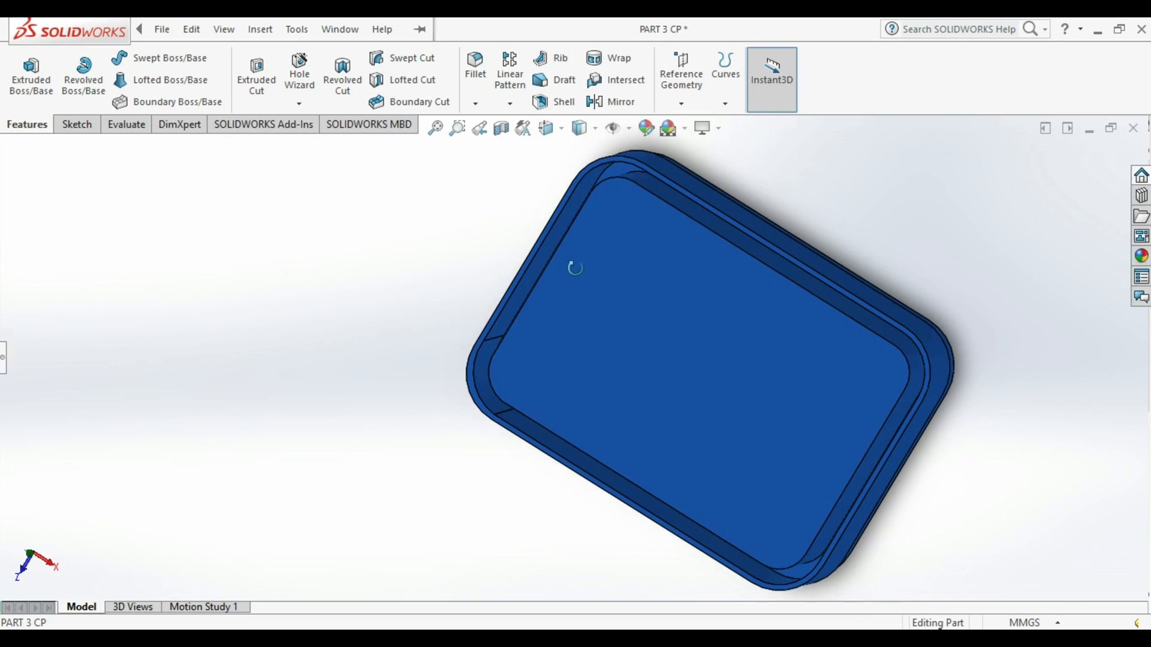
left_click(539, 279)
left_click(542, 224)
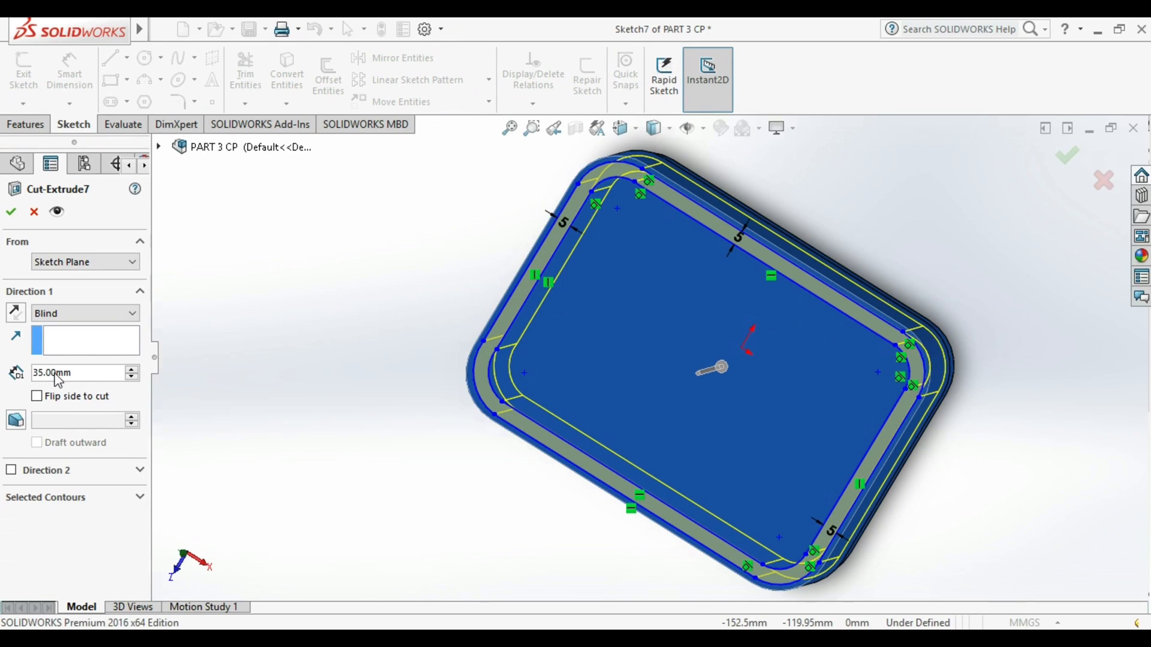
scroll(565, 264, "down", 6)
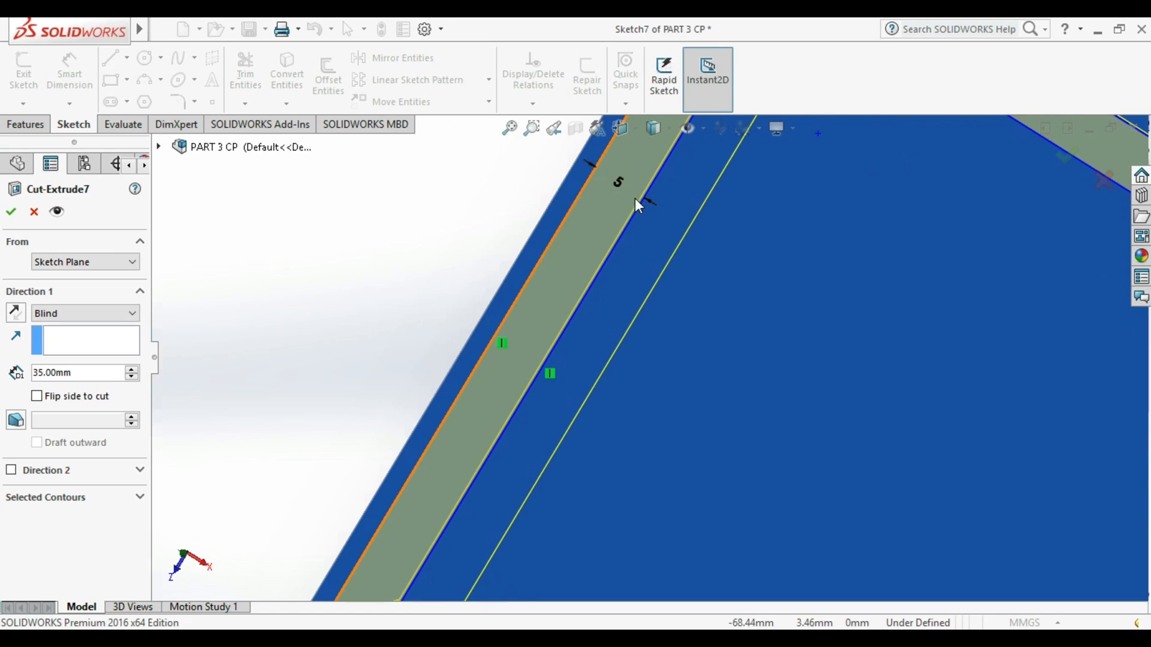
scroll(526, 362, "up", 4)
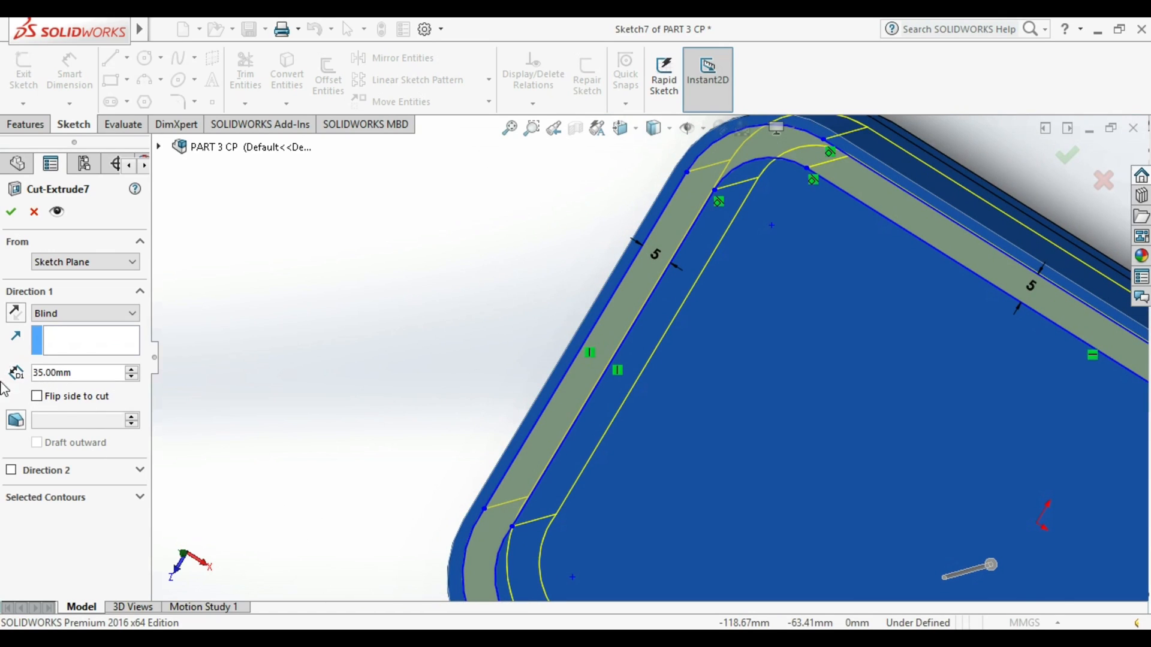
middle_click_drag(441, 351, 540, 406)
- Cut a pocket at the tray's short end from a rounded profile offset 1 mm from the inner edge, with a 16 mm width dimension
scroll(538, 403, "up", 3)
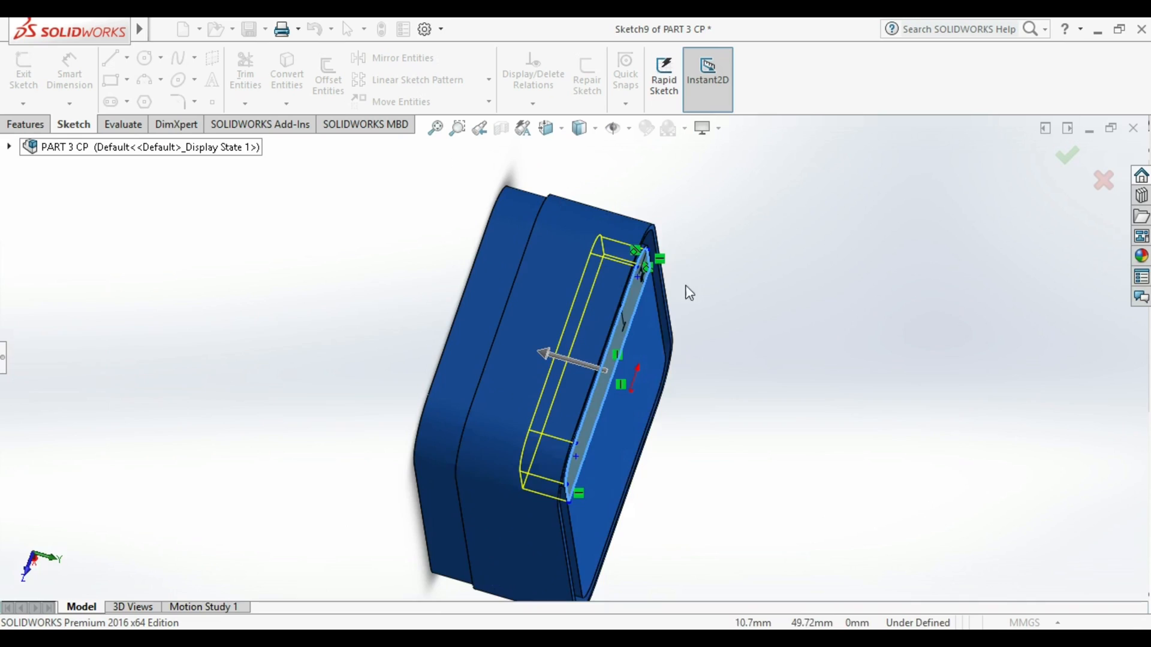
mouse_move(689, 290)
middle_mouse_down()
mouse_move(588, 346)
mouse_move(563, 339)
mouse_move(559, 299)
mouse_move(502, 269)
middle_mouse_up()
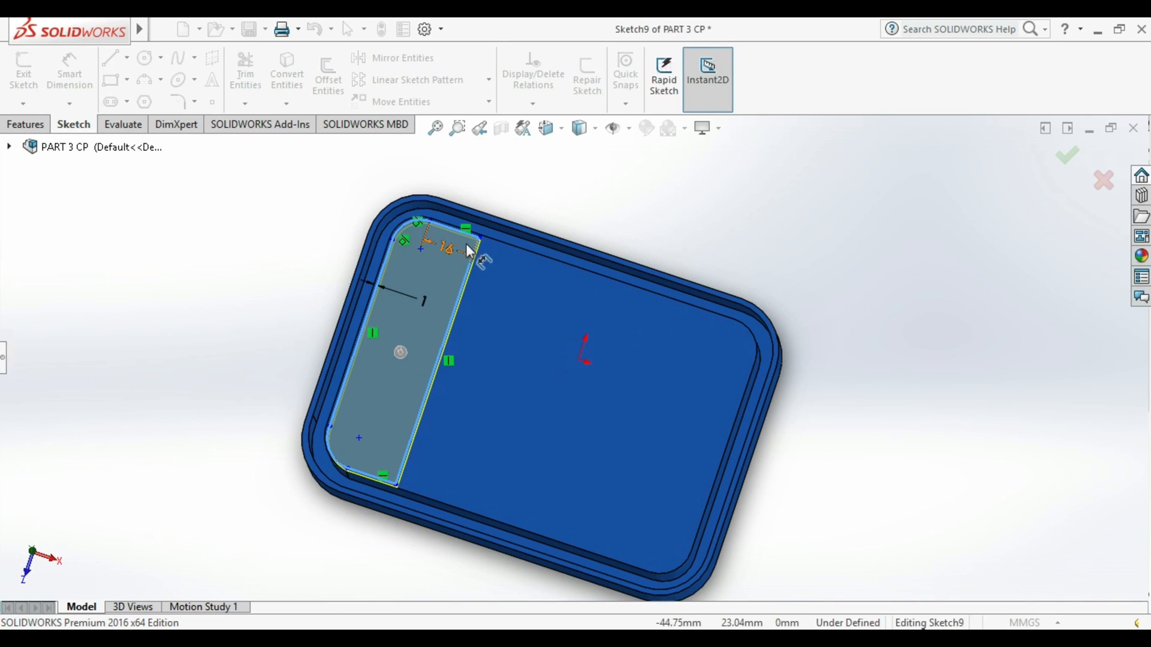
scroll(423, 222, "down", 5)
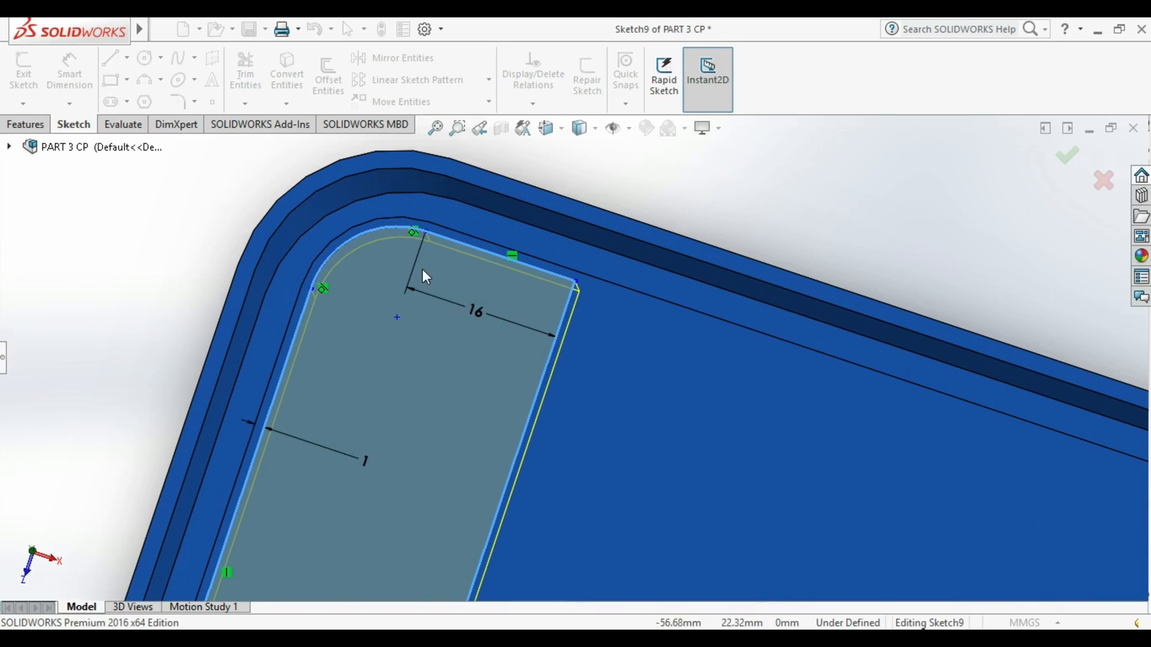
left_click(355, 239)
scroll(426, 251, "up", 5)
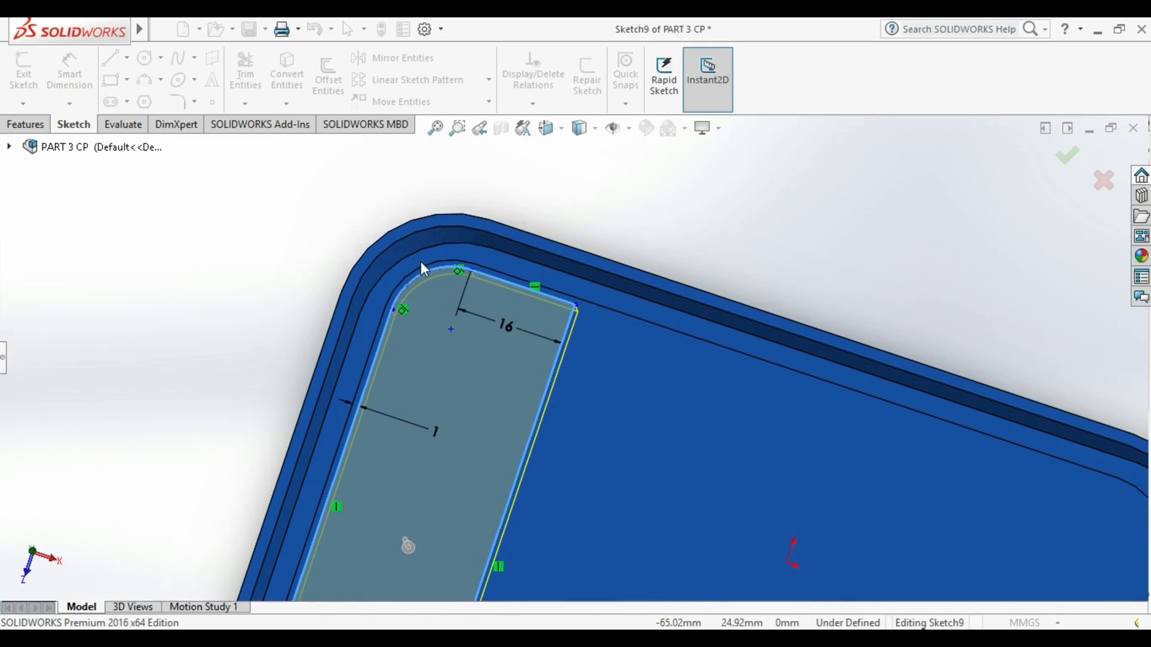
scroll(487, 364, "up", 3)
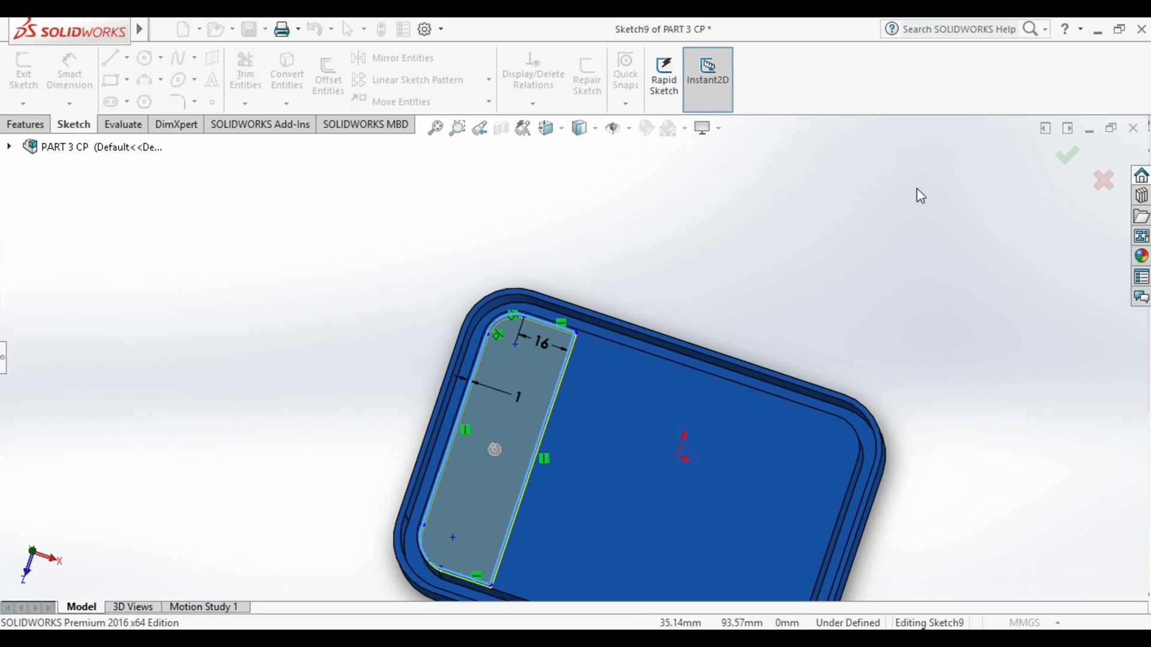
left_click(1065, 158)
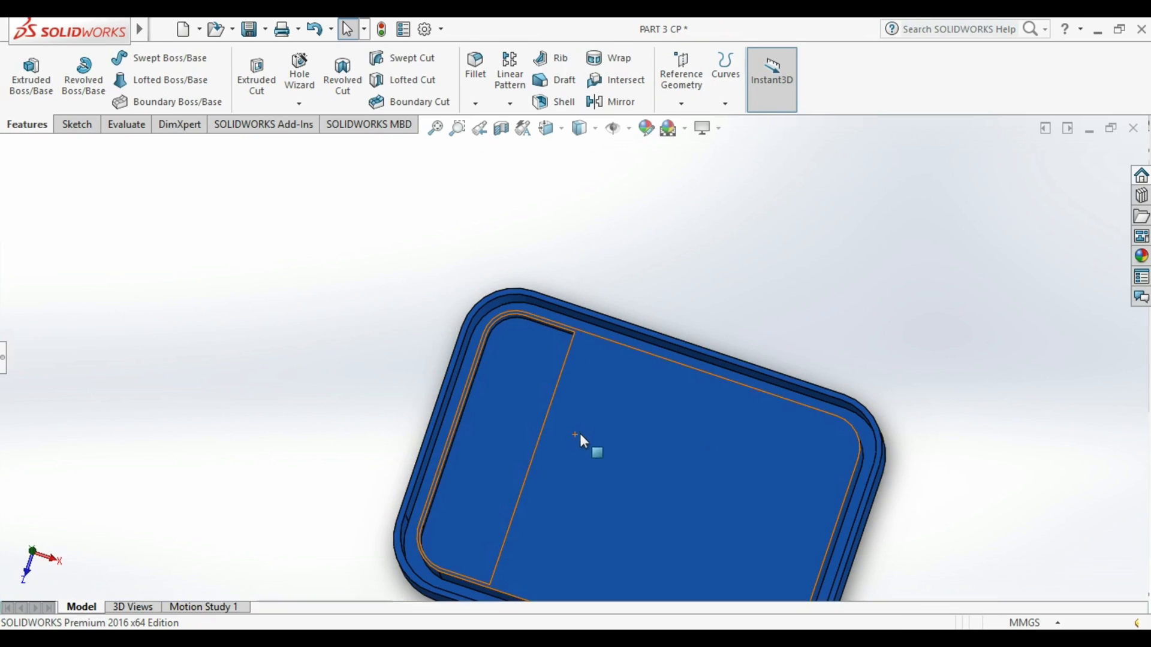
- Examine the two hollow round bosses in the tray's end pocket from several angles and up close
mouse_move(580, 433)
middle_mouse_down()
mouse_move(637, 377)
mouse_move(630, 406)
mouse_move(547, 437)
mouse_move(612, 421)
mouse_move(581, 422)
middle_mouse_up()
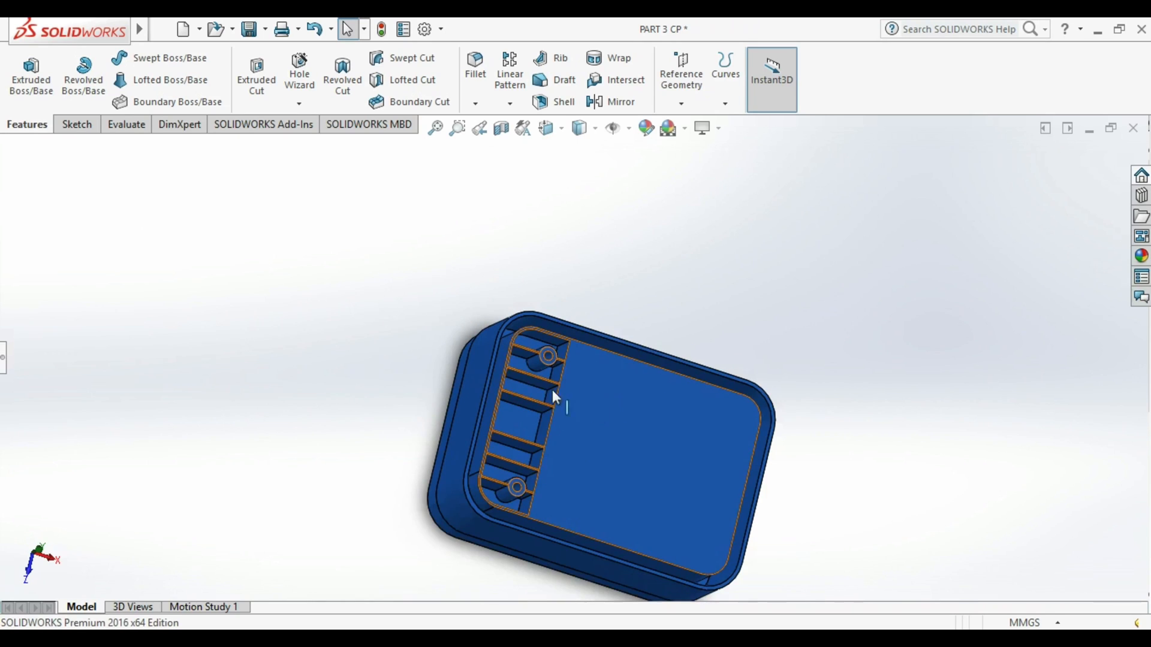
scroll(536, 367, "down", 6)
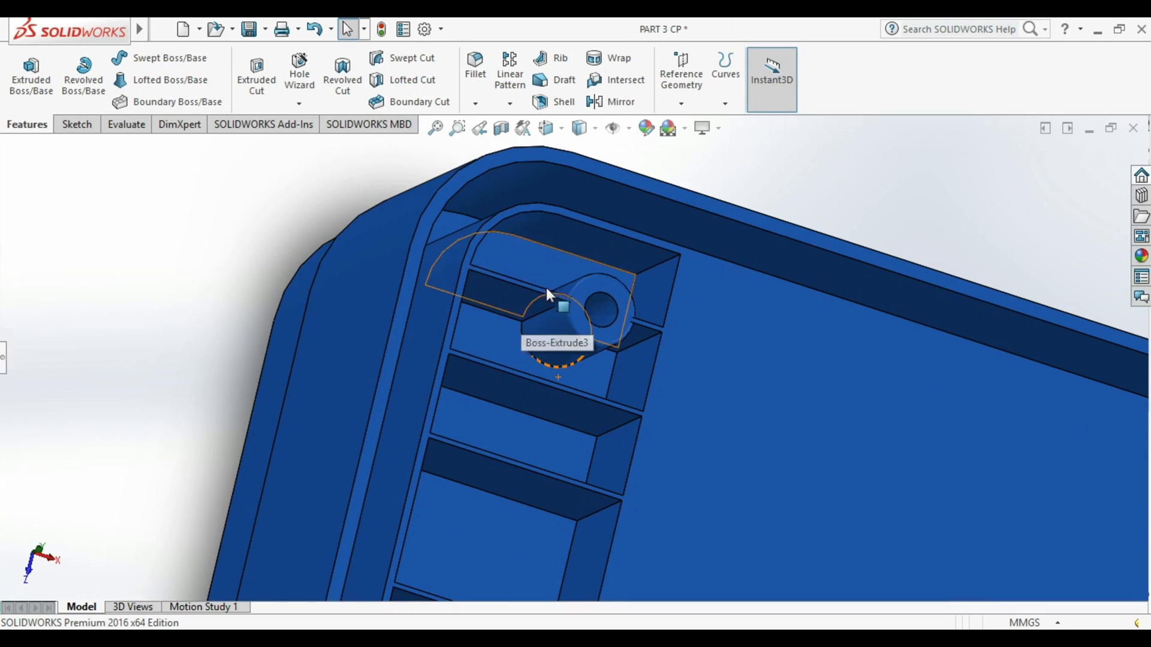
scroll(614, 308, "down", 1)
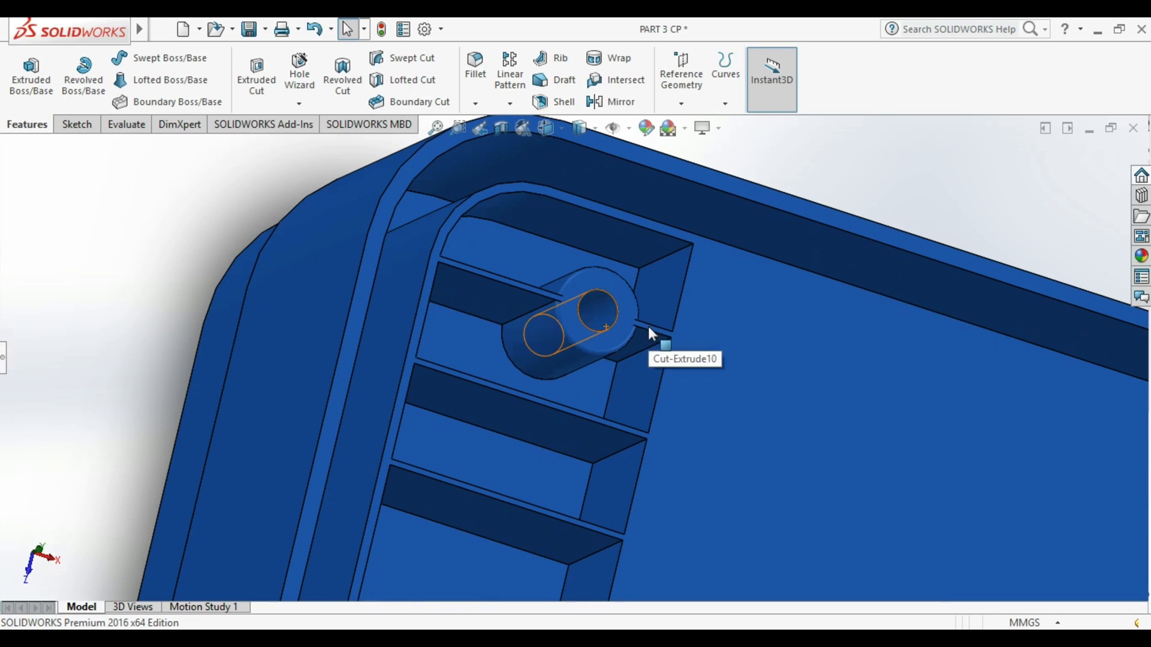
scroll(593, 423, "up", 5)
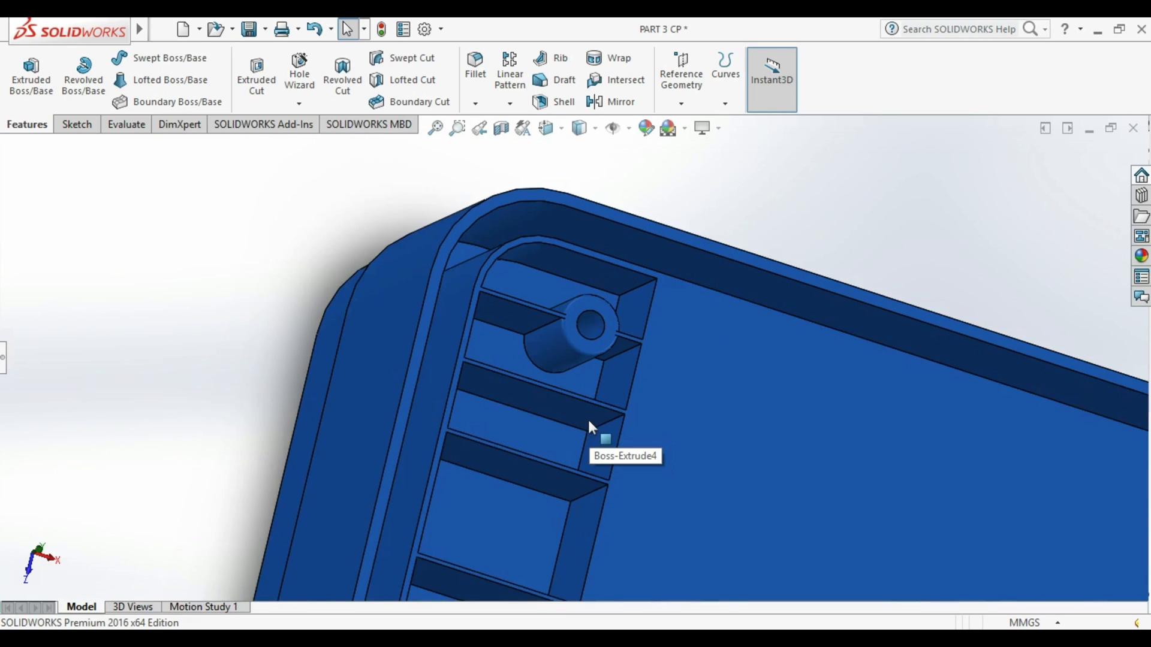
scroll(578, 437, "down", 2)
scroll(564, 450, "down", 2)
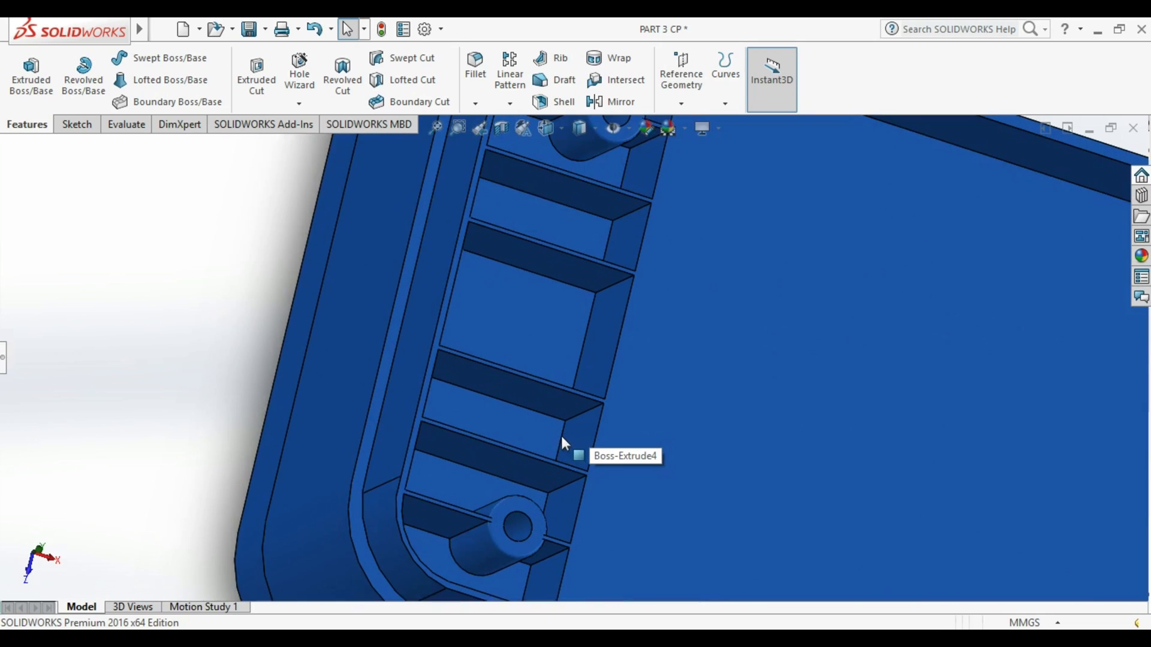
middle_click_drag(560, 441, 421, 498)
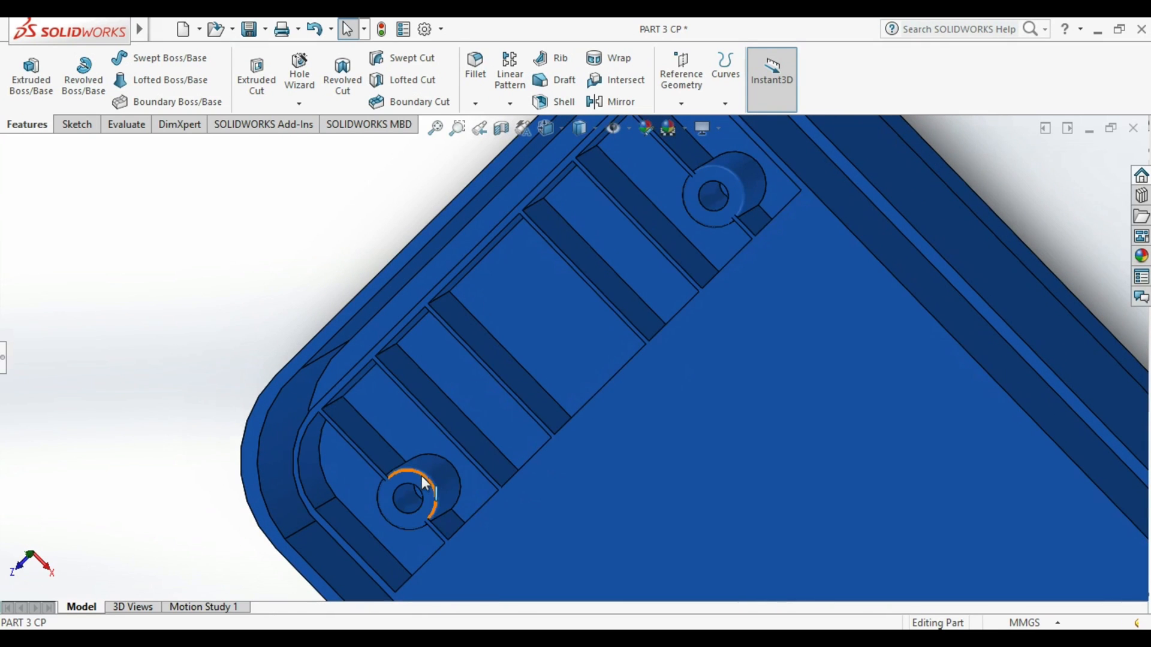
scroll(429, 475, "down", 2)
scroll(428, 473, "down", 1)
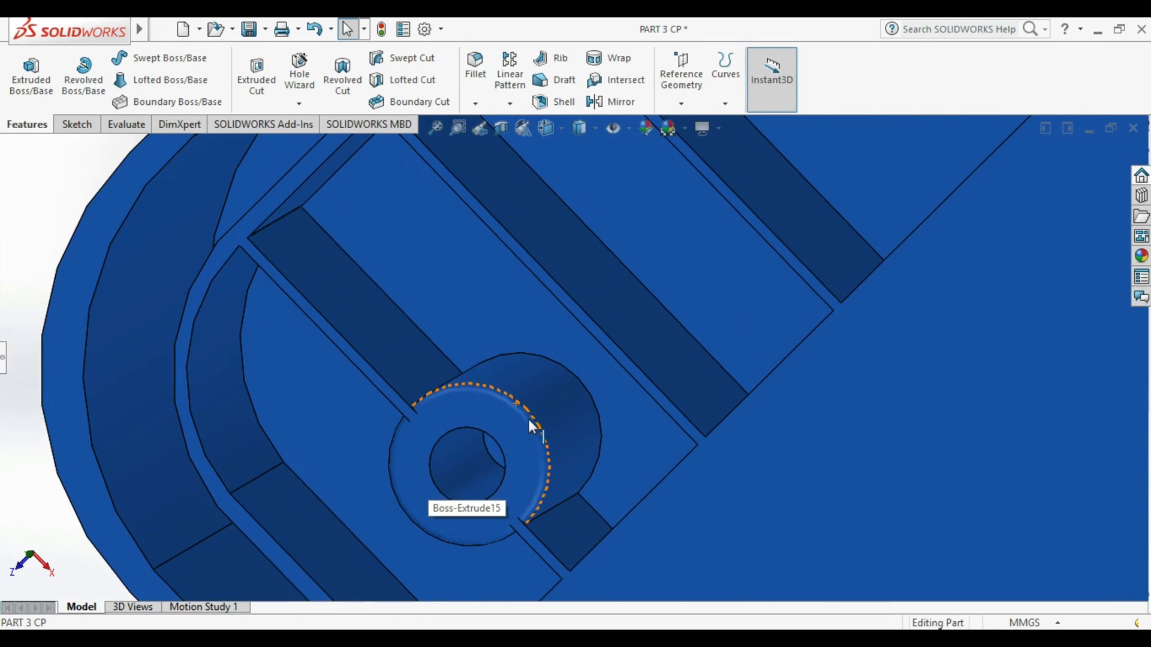
scroll(527, 423, "up", 8)
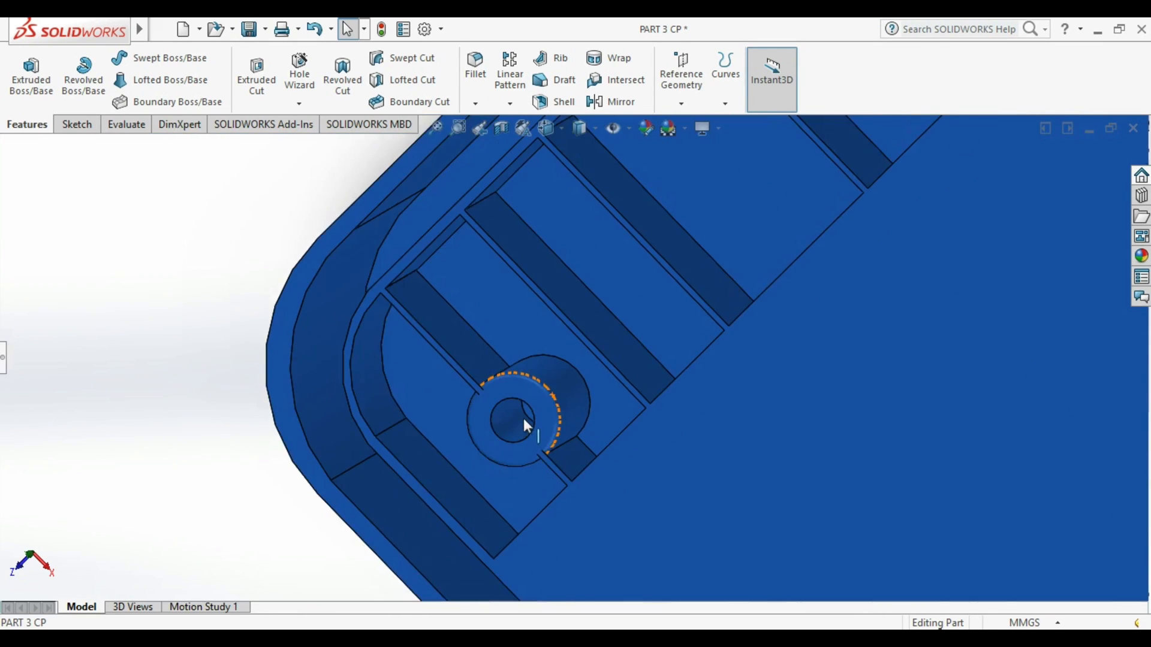
- Examine the parallel ribs across the end pocket and where they meet its inner wall
middle_click_drag(638, 300, 640, 298)
scroll(706, 258, "up", 2)
scroll(706, 258, "down", 2)
scroll(674, 250, "down", 2)
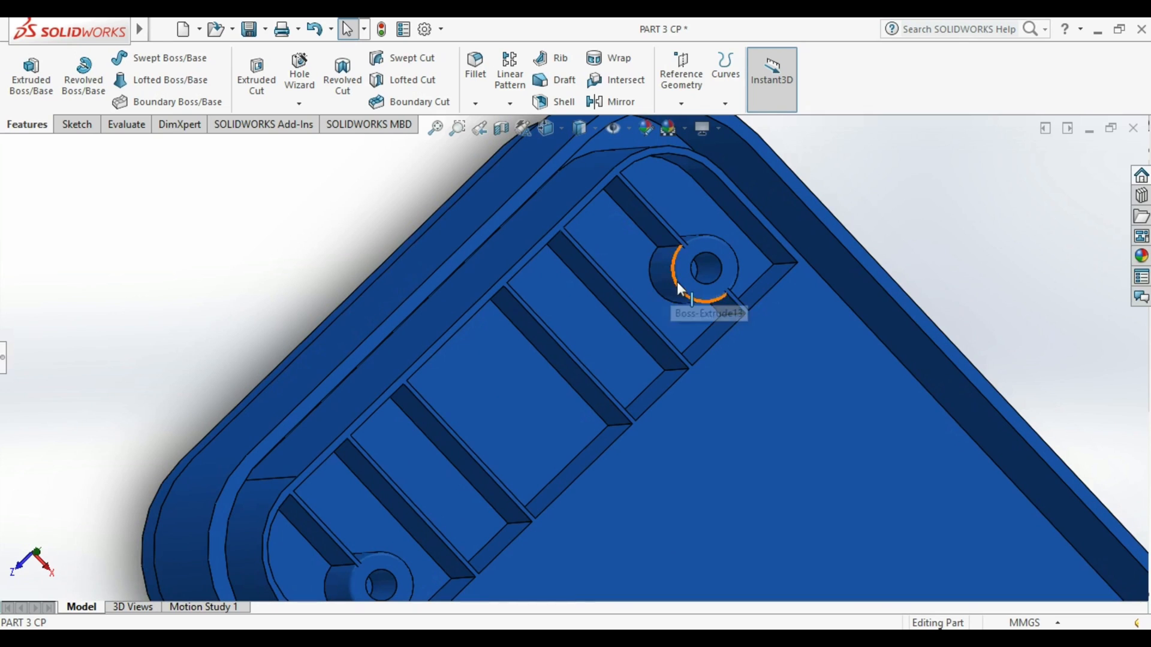
scroll(659, 352, "up", 3)
scroll(656, 354, "up", 2)
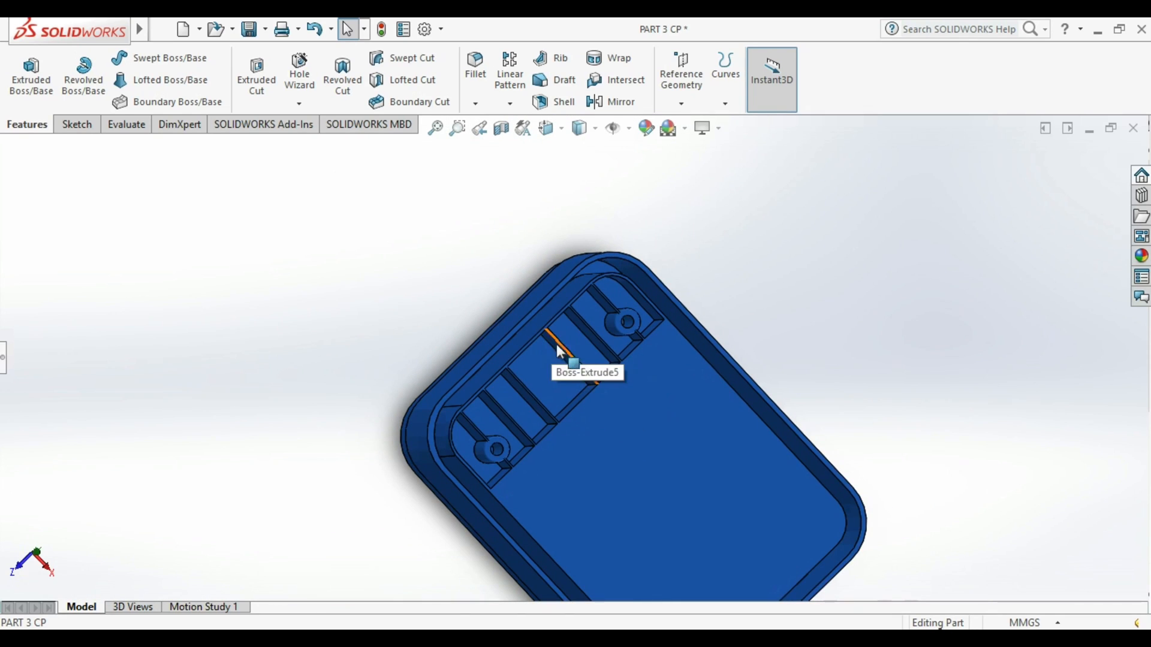
scroll(590, 338, "down", 5)
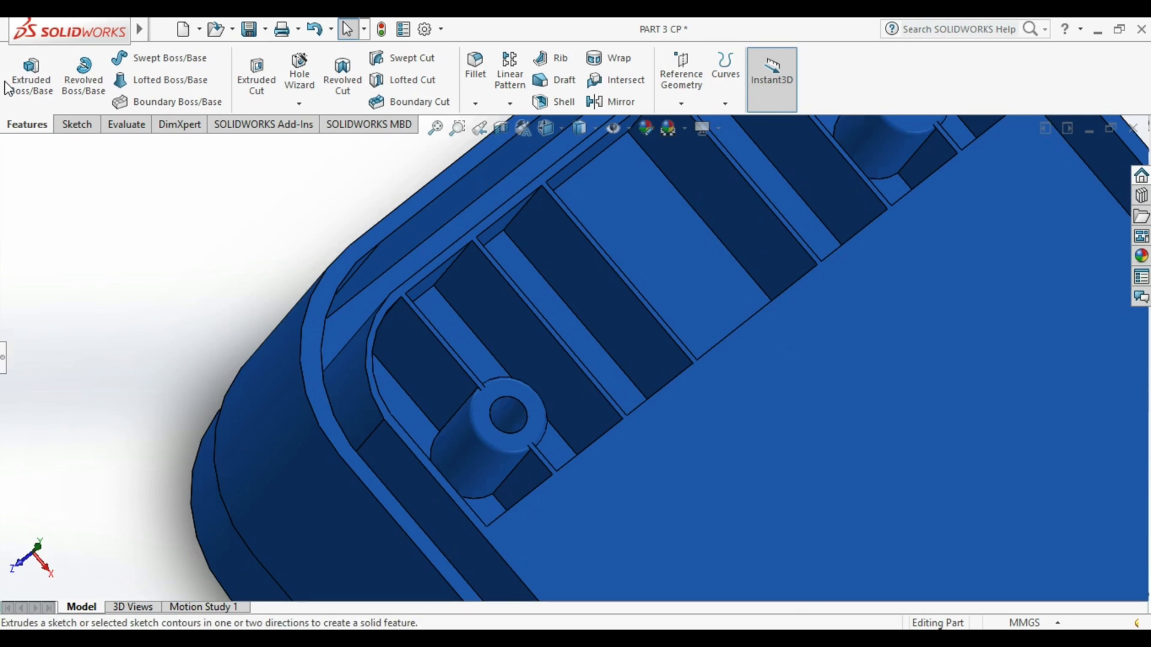
scroll(742, 285, "down", 2)
scroll(740, 285, "down", 2)
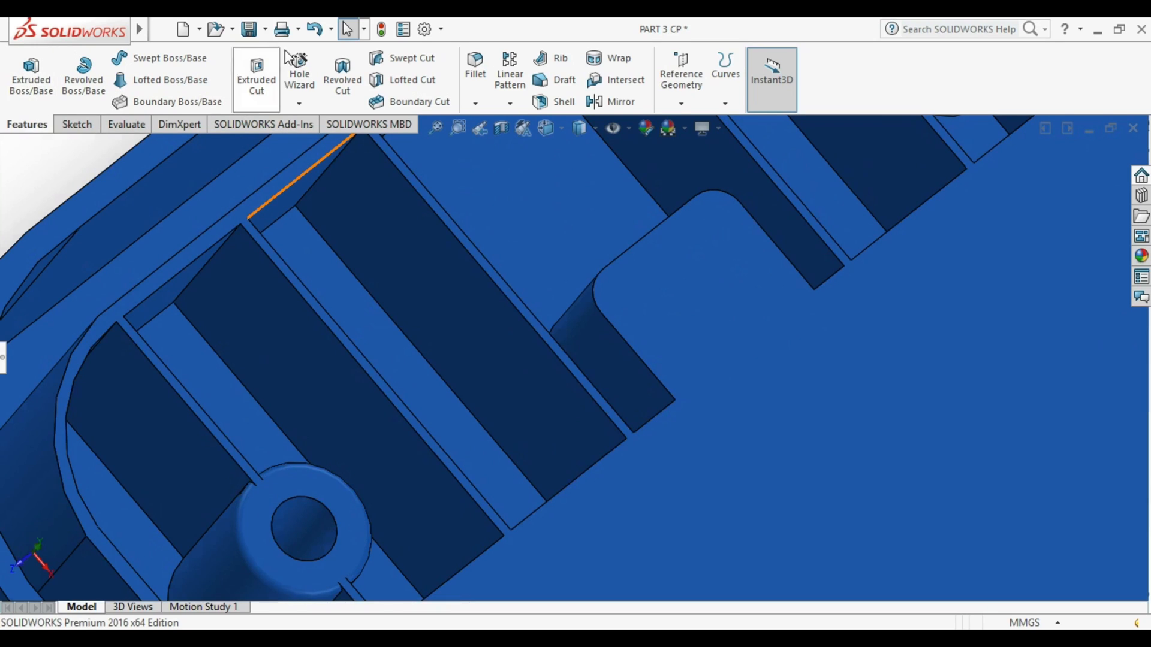
left_click(473, 89)
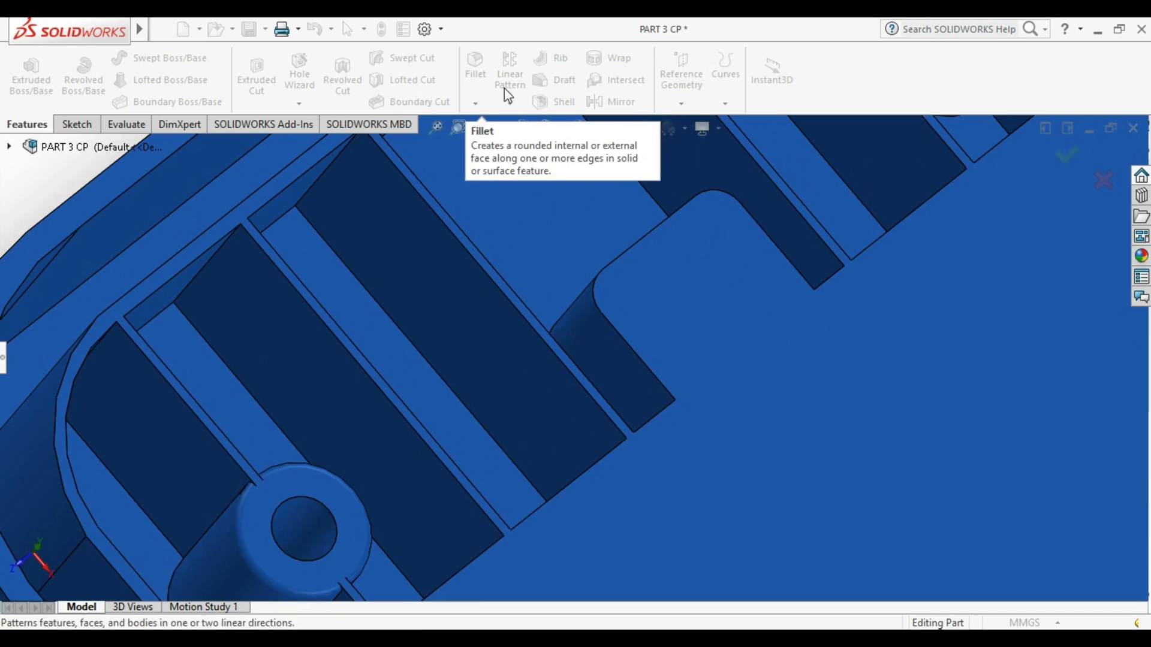
left_click(1103, 180)
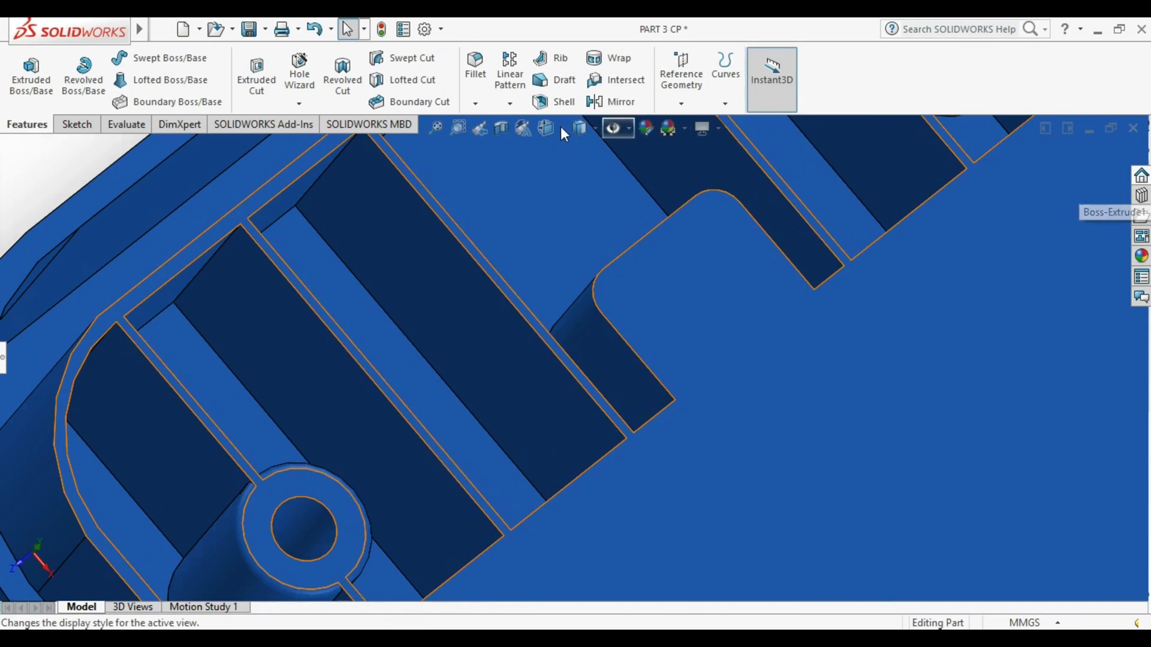
left_click(476, 104)
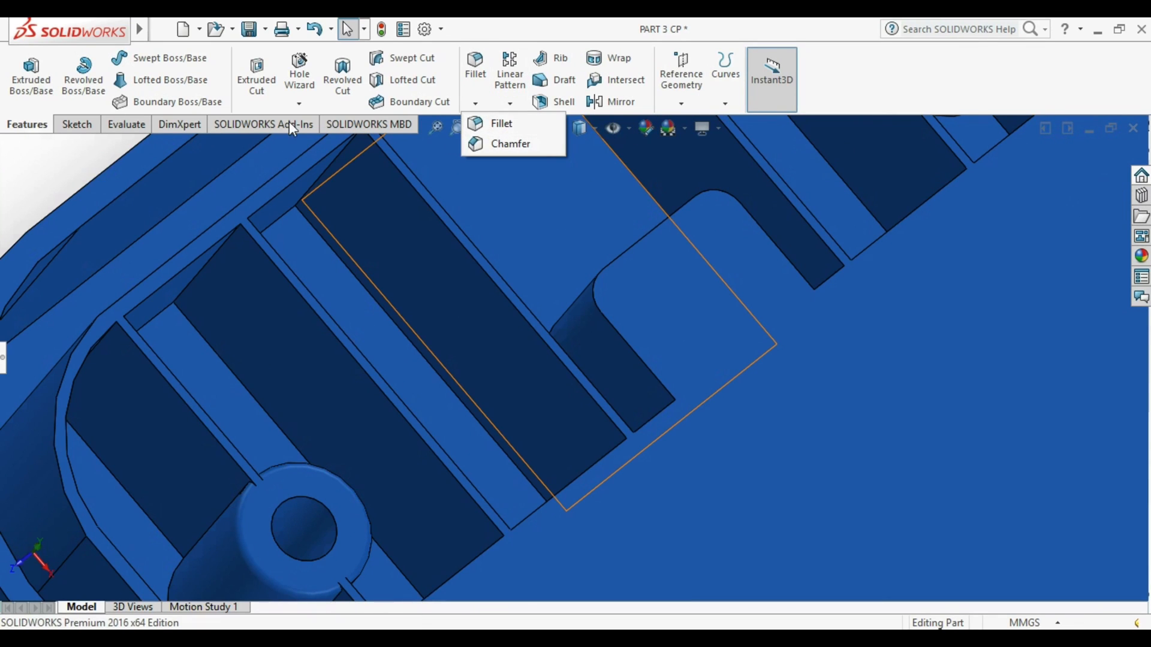
left_click(12, 110)
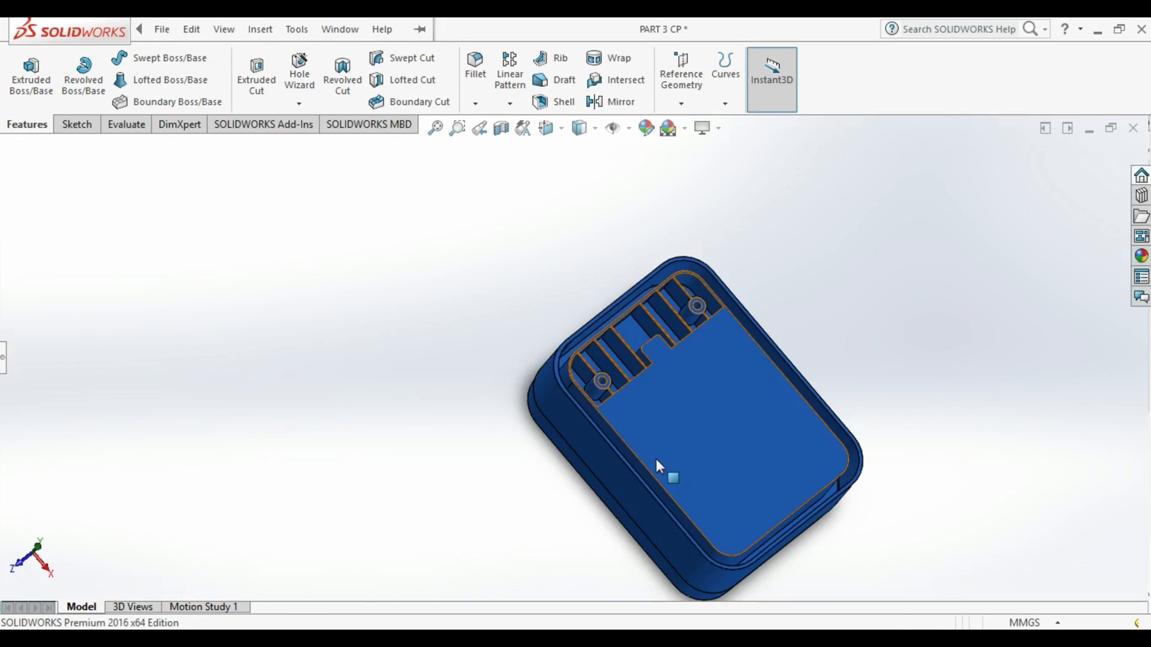
- Examine the whole tray from above and from the sides, including the lugs around its outer wall
middle_click_drag(663, 470, 694, 527)
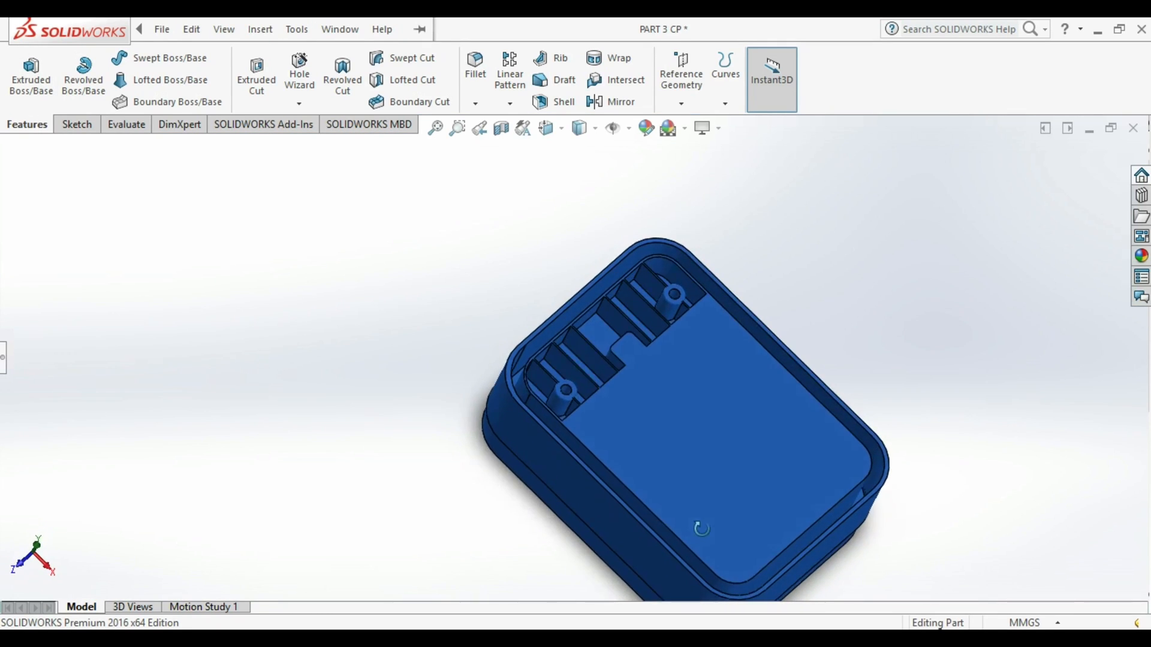
scroll(779, 491, "up", 3)
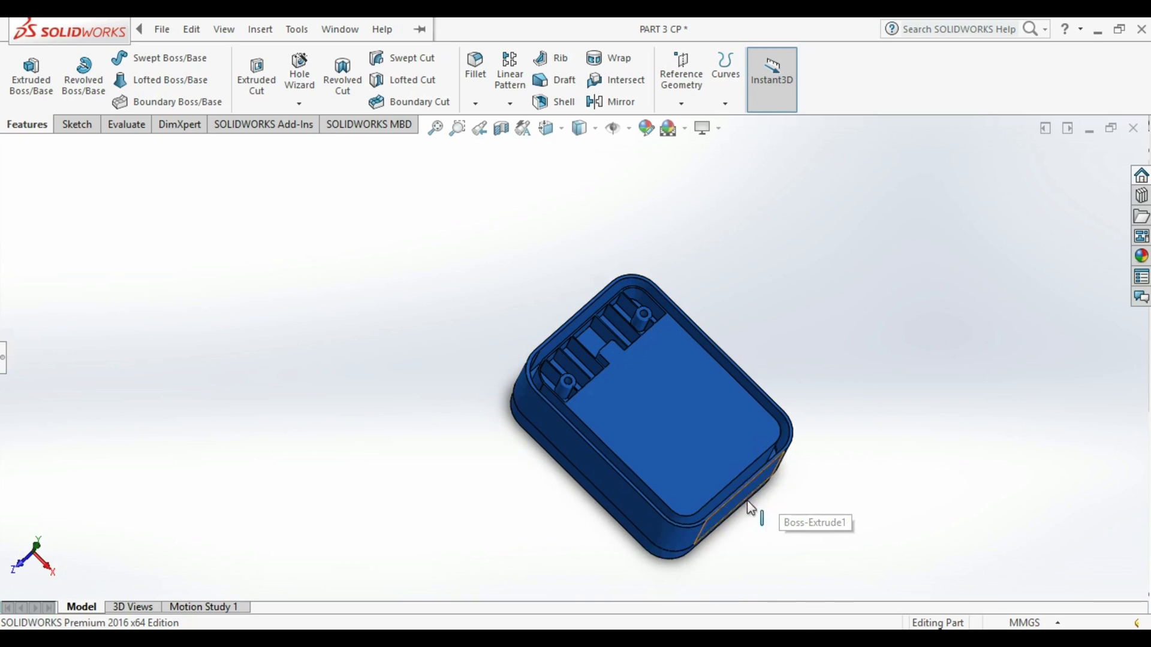
scroll(750, 474, "up", 2)
scroll(737, 444, "down", 2)
middle_click_drag(719, 414, 721, 332)
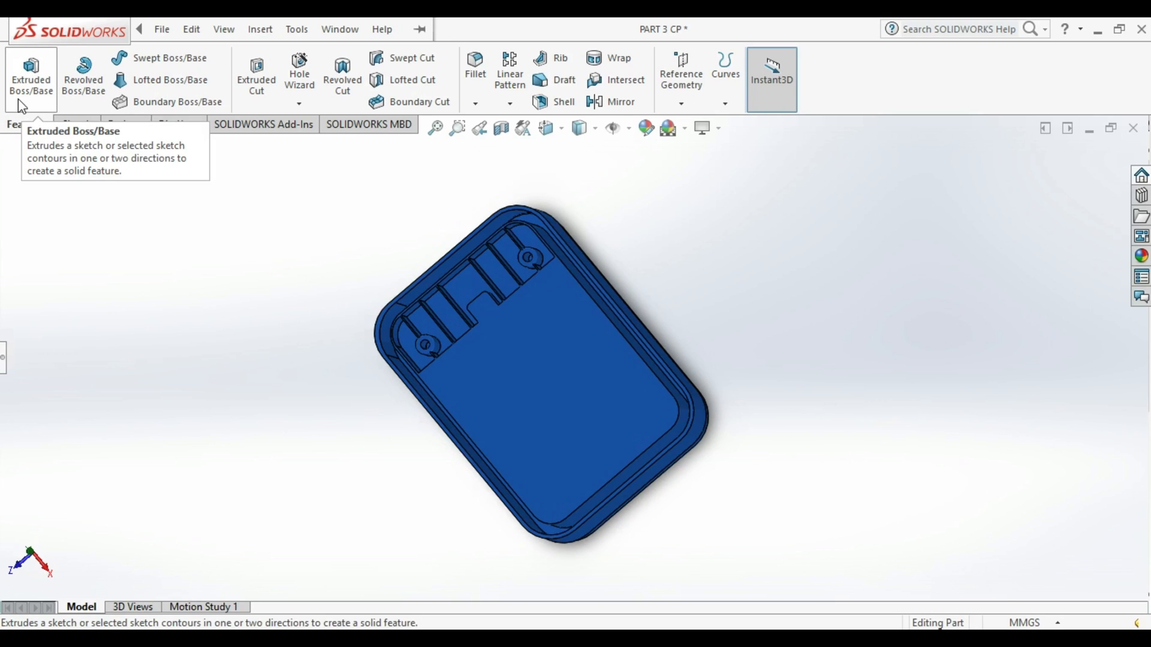
middle_click_drag(588, 359, 498, 469)
scroll(469, 484, "down", 5)
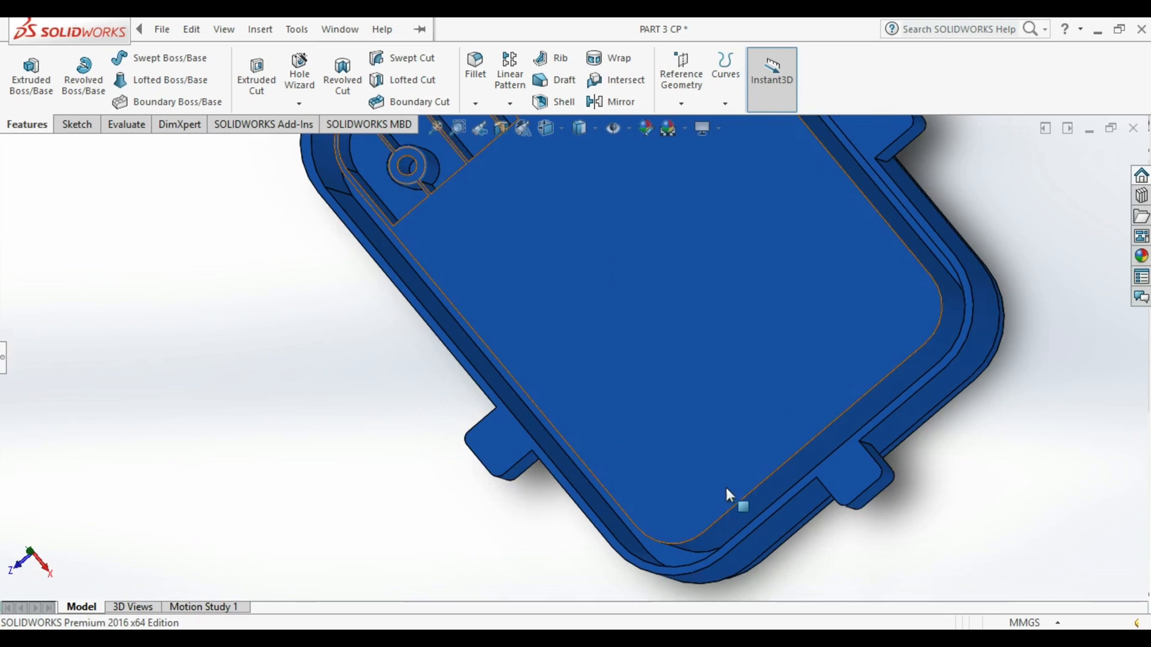
scroll(730, 493, "up", 3)
middle_click_drag(770, 482, 821, 436)
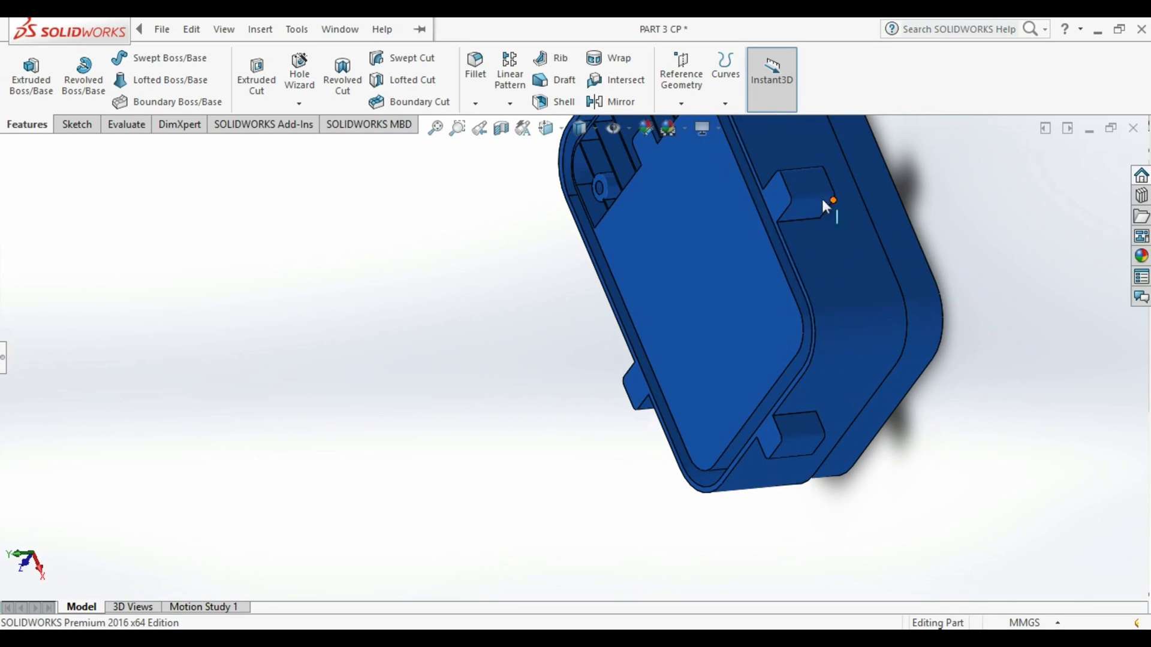
middle_click_drag(644, 420, 782, 264)
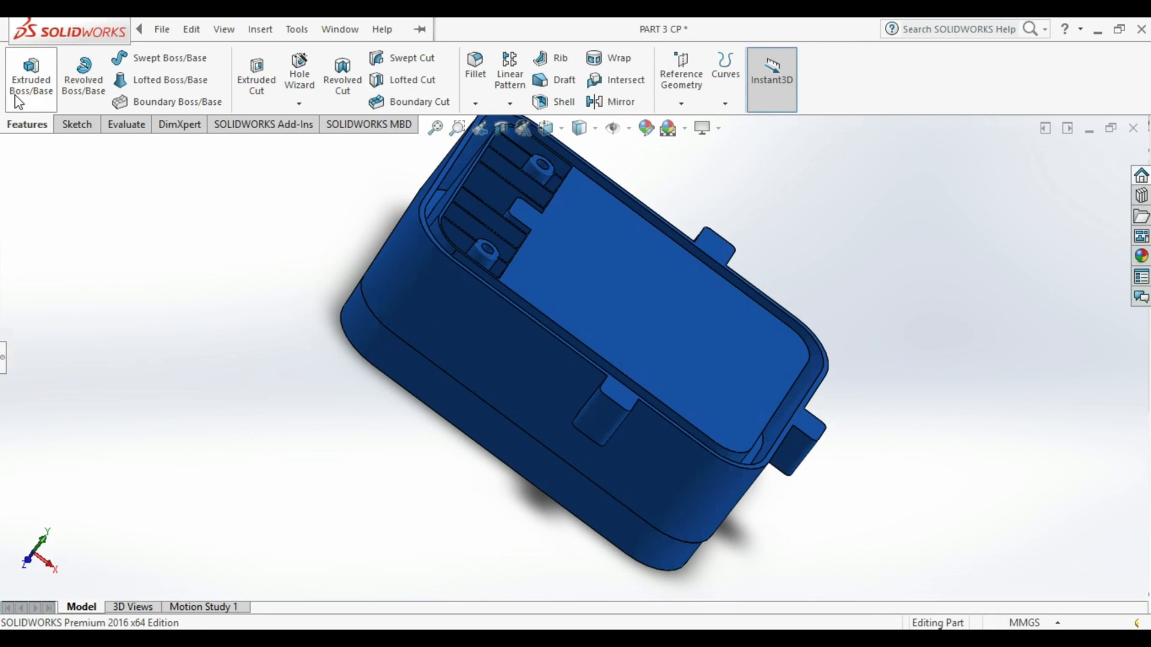
left_click(74, 125)
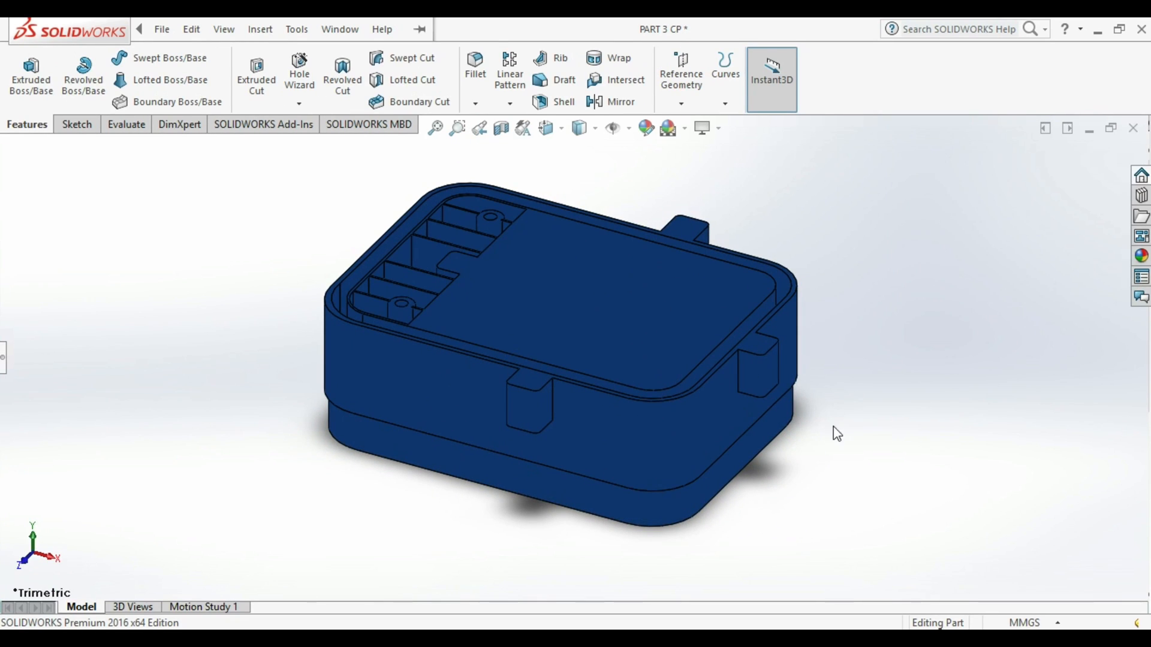
middle_click_drag(837, 433, 868, 457)
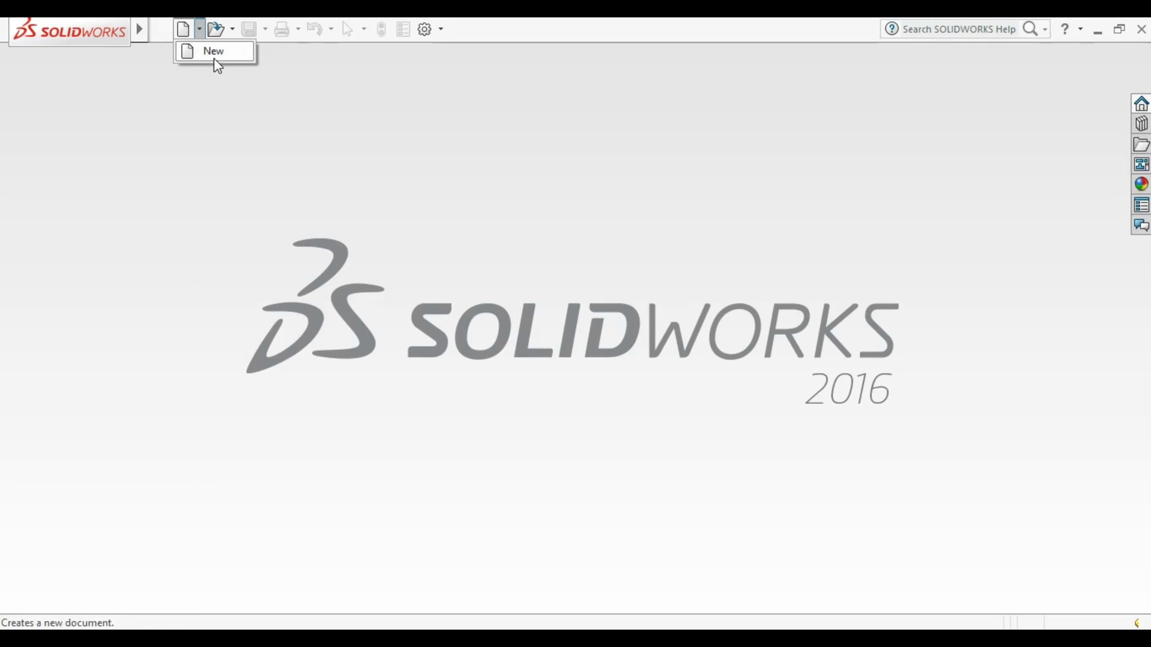
- Create a new assembly and browse to the solidworks folder on the desktop for its first component
left_click(215, 59)
left_click(504, 233)
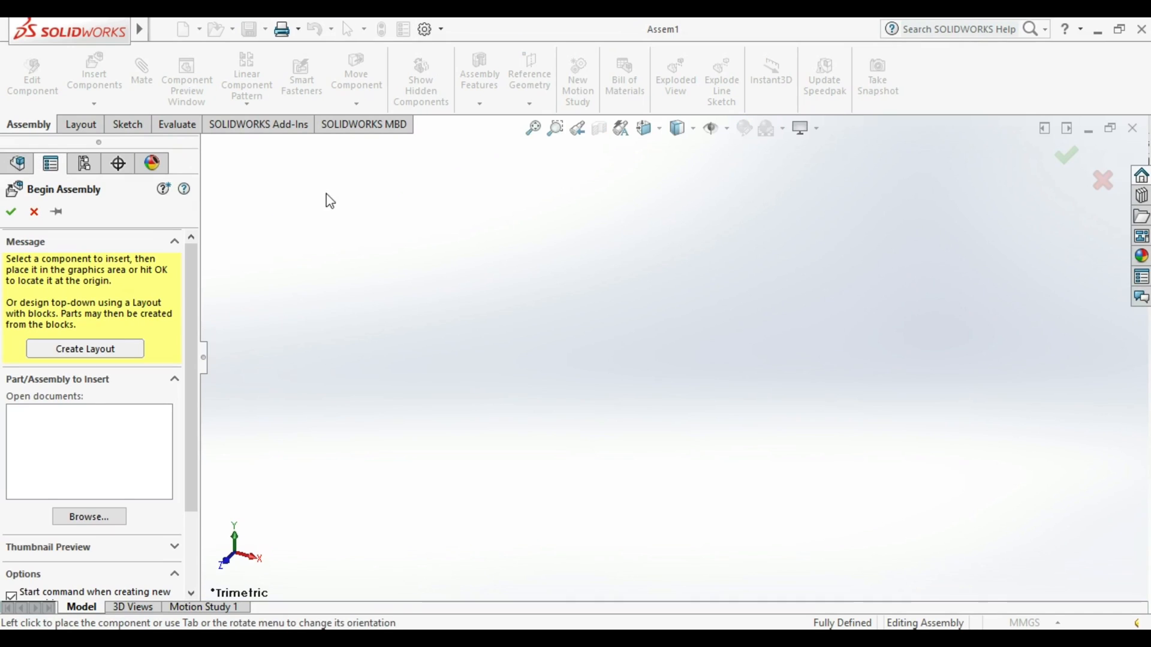
left_click(91, 518)
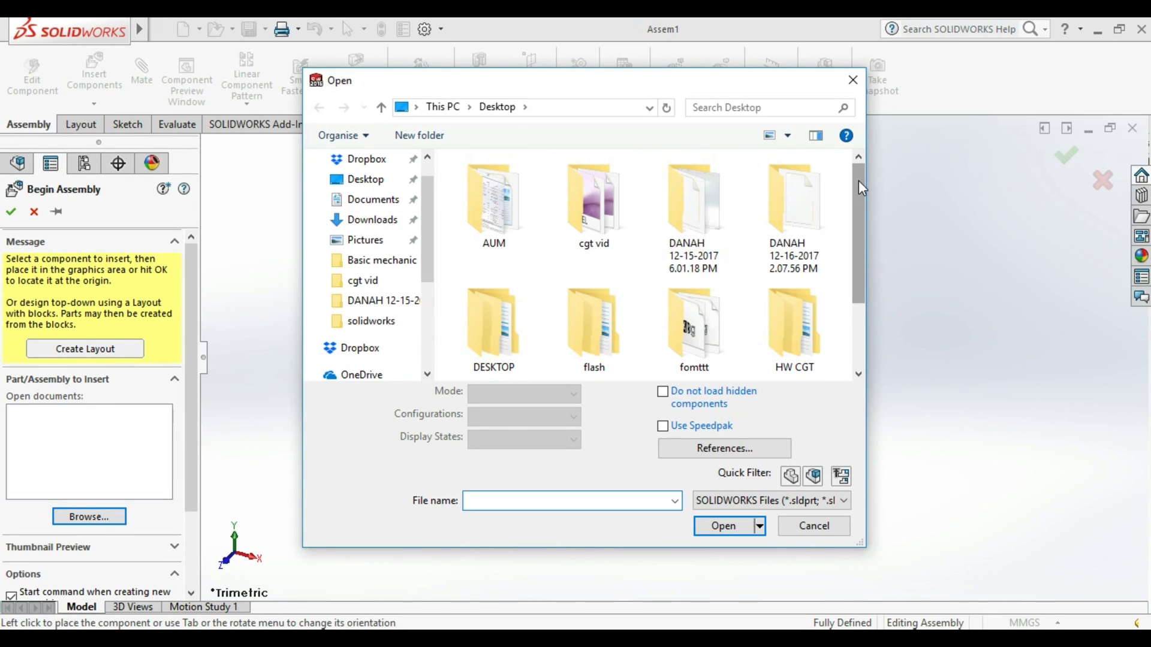
scroll(669, 264, "down", 2)
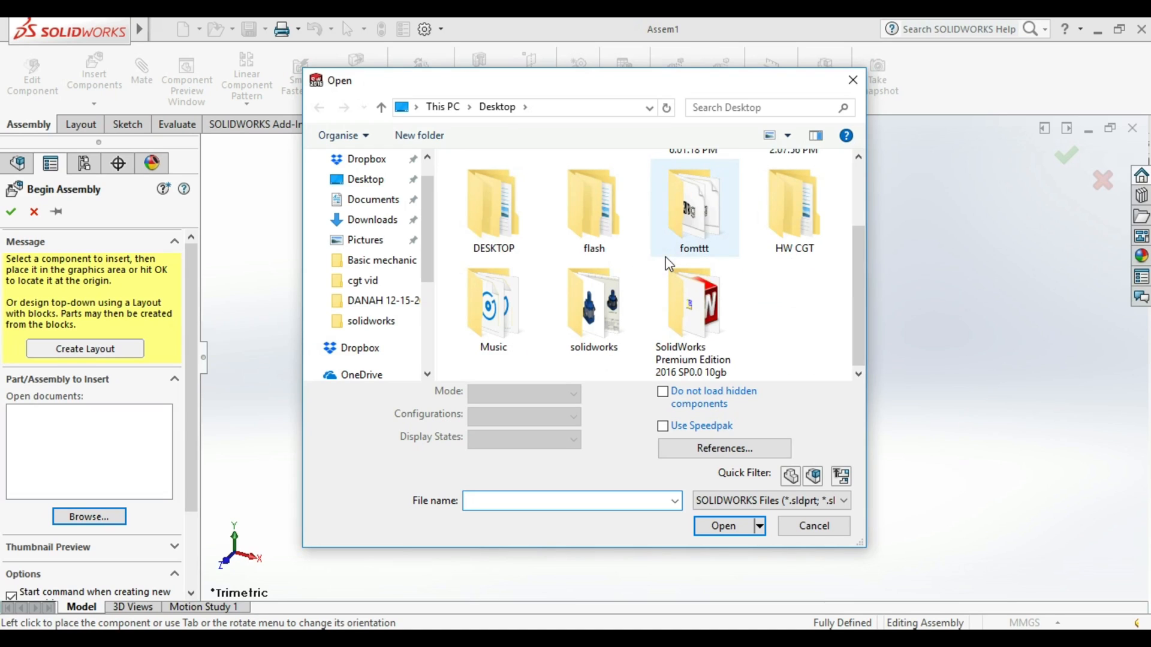
double_click(569, 304)
- Show the folder's files as thumbnails and insert PART 2 CP as the assembly's first component
right_click(589, 346)
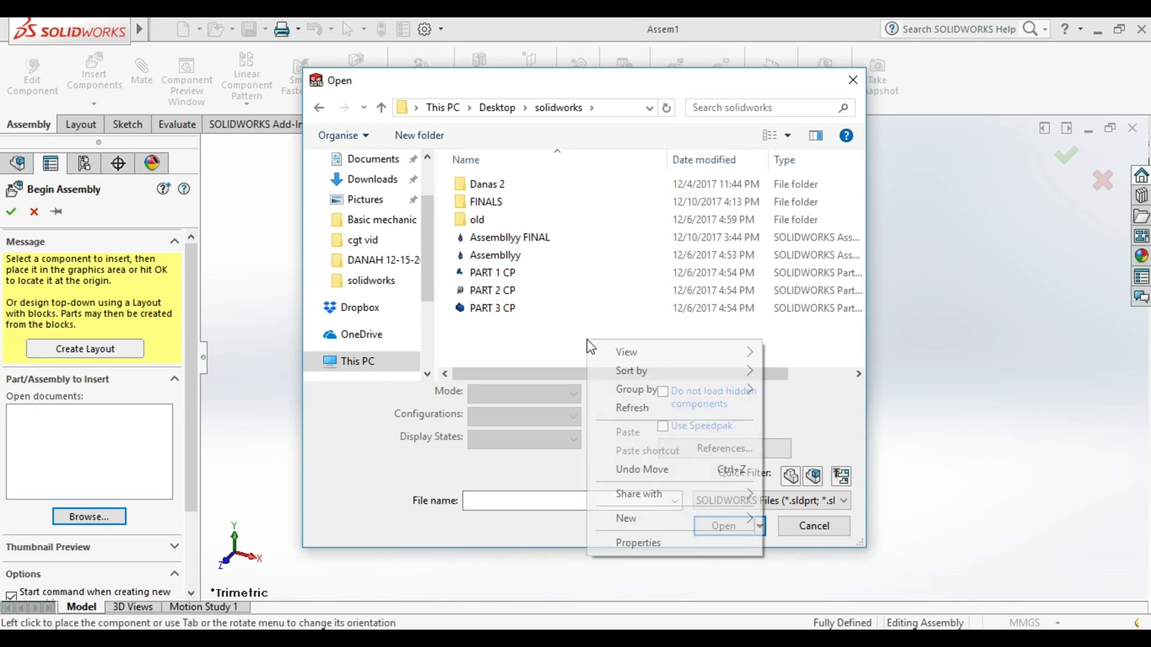
mouse_move(603, 353)
left_click(813, 372)
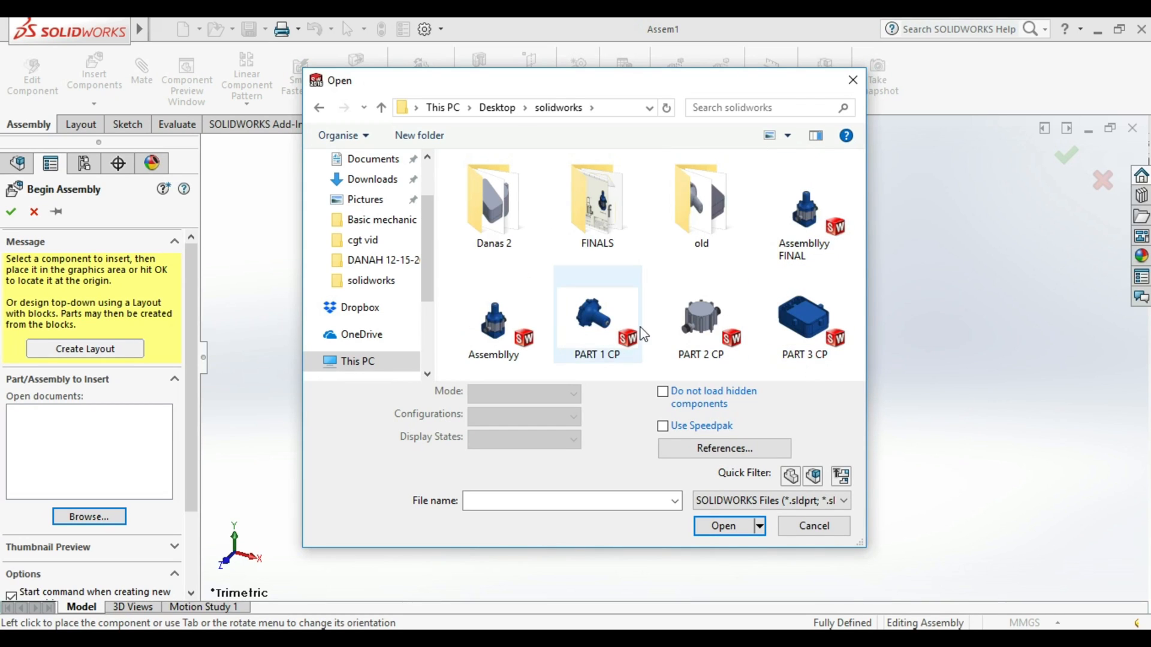
double_click(702, 340)
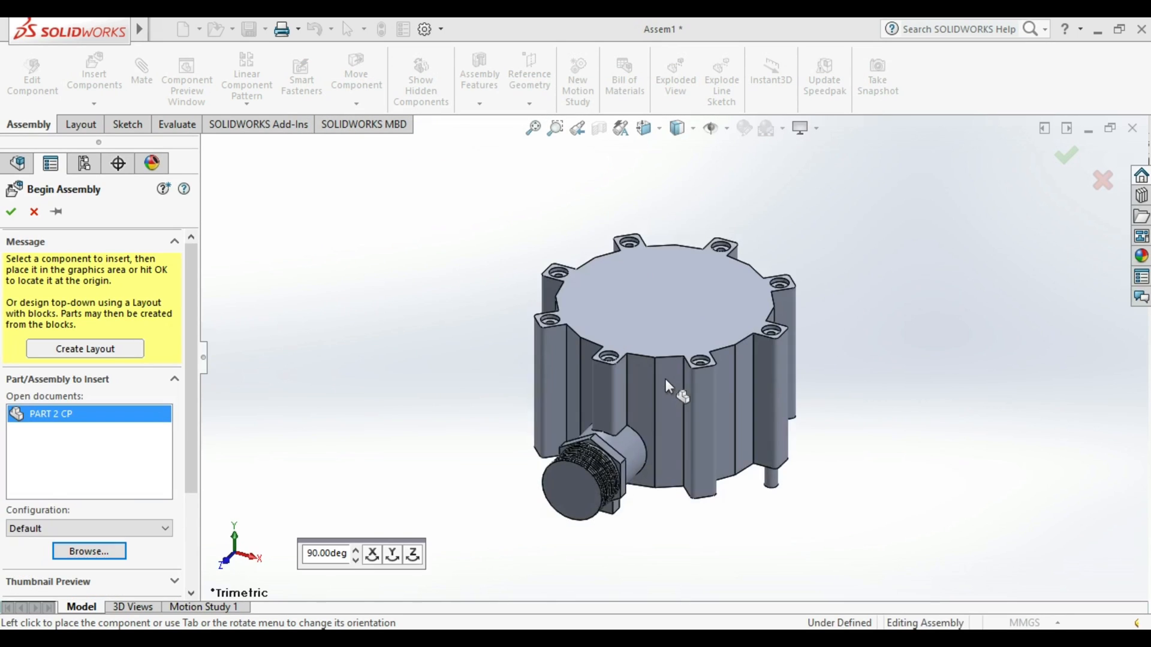
left_click(653, 364)
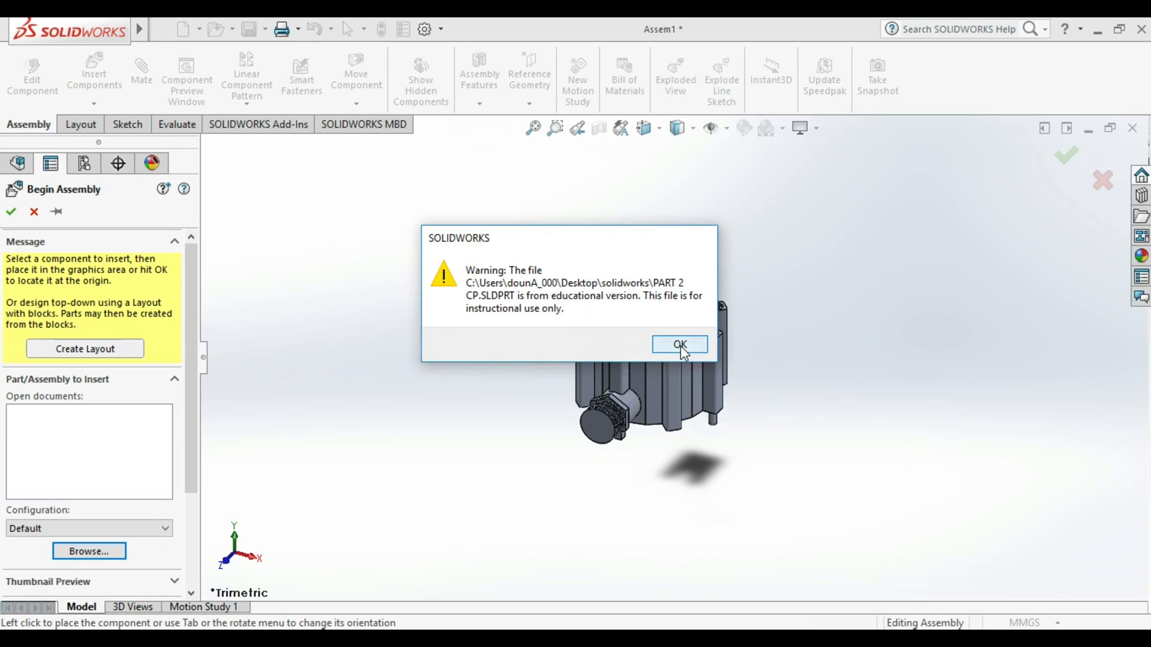
left_click(681, 346)
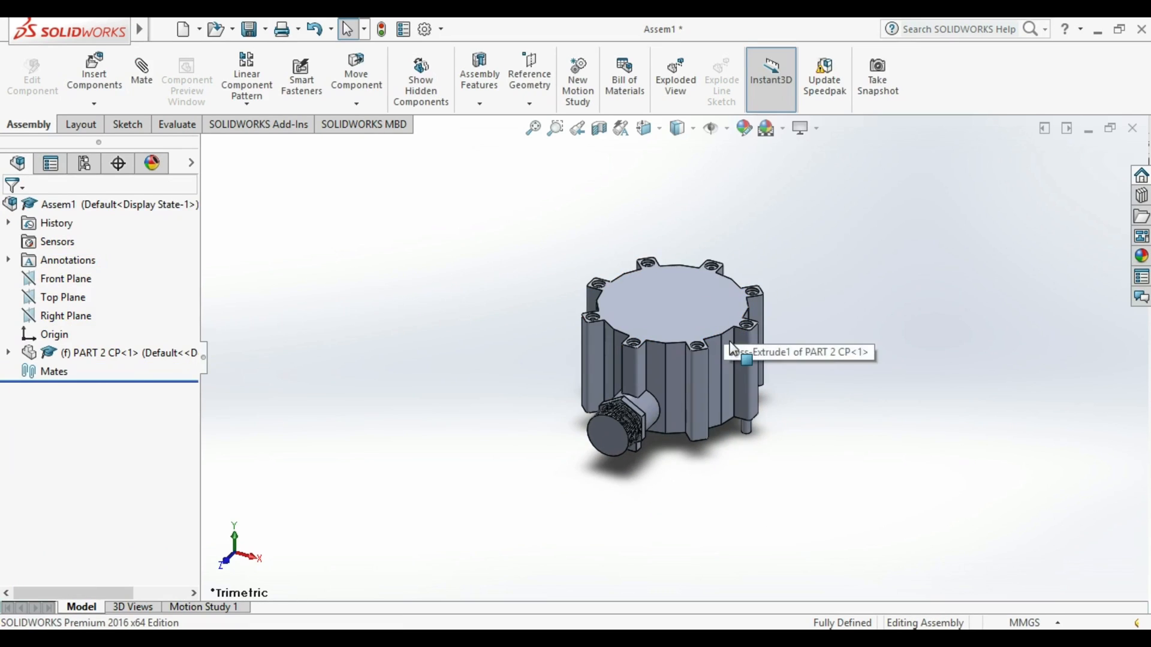
- Insert PART 1 CP into the assembly and place it beside PART 2 CP
left_click(109, 108)
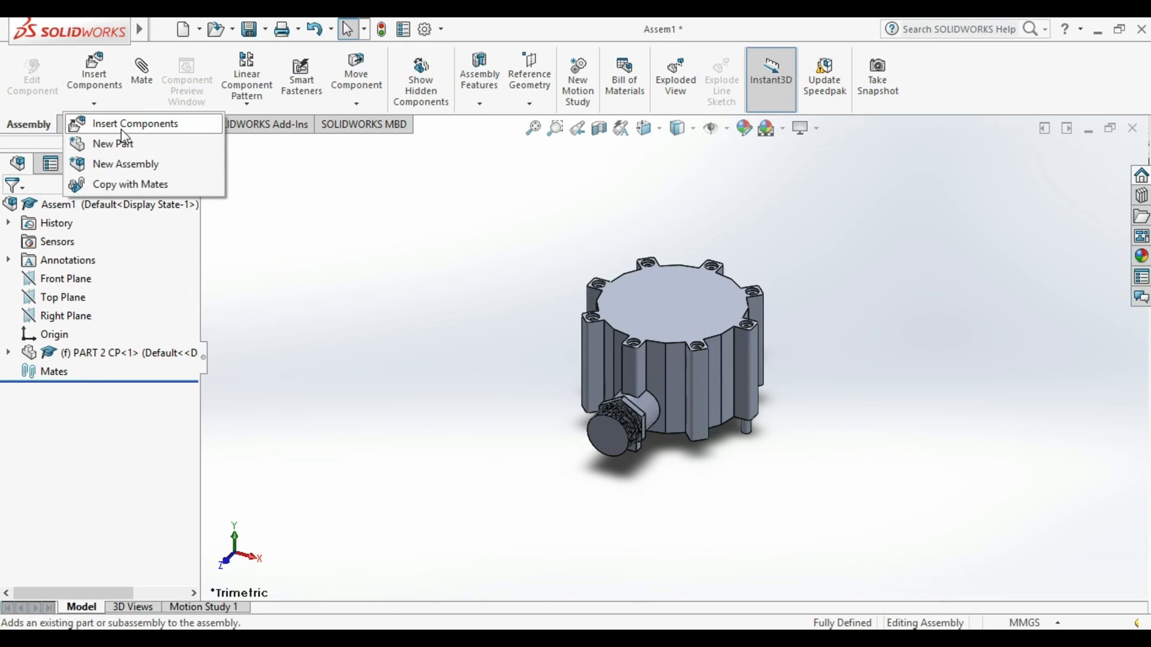
left_click(122, 127)
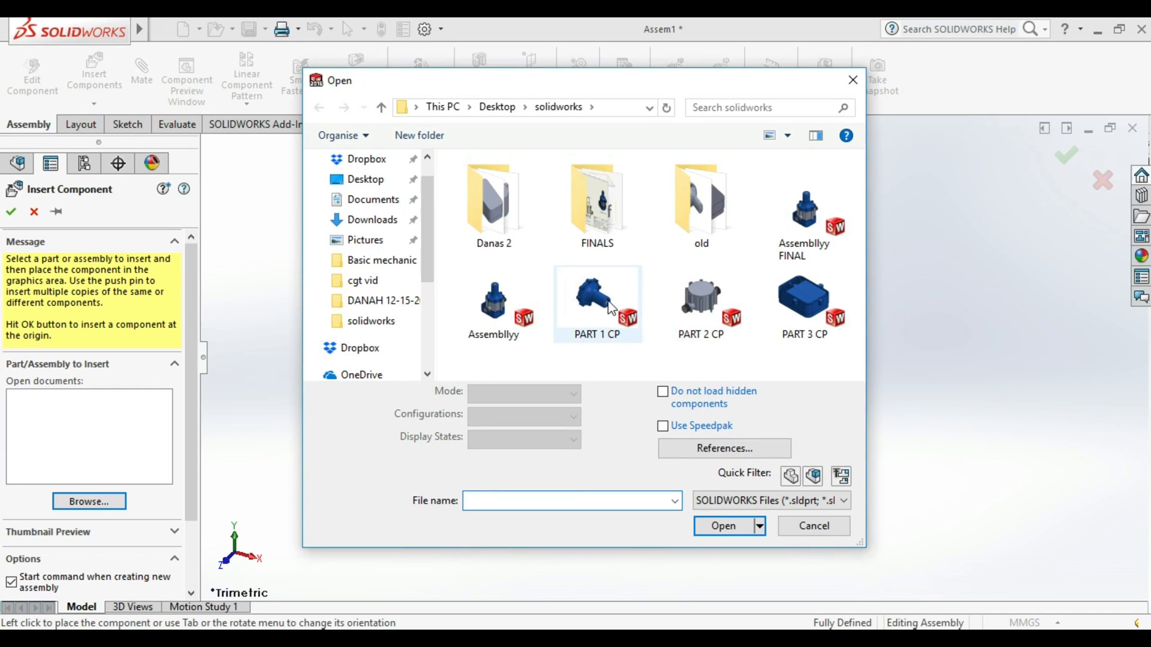
double_click(607, 308)
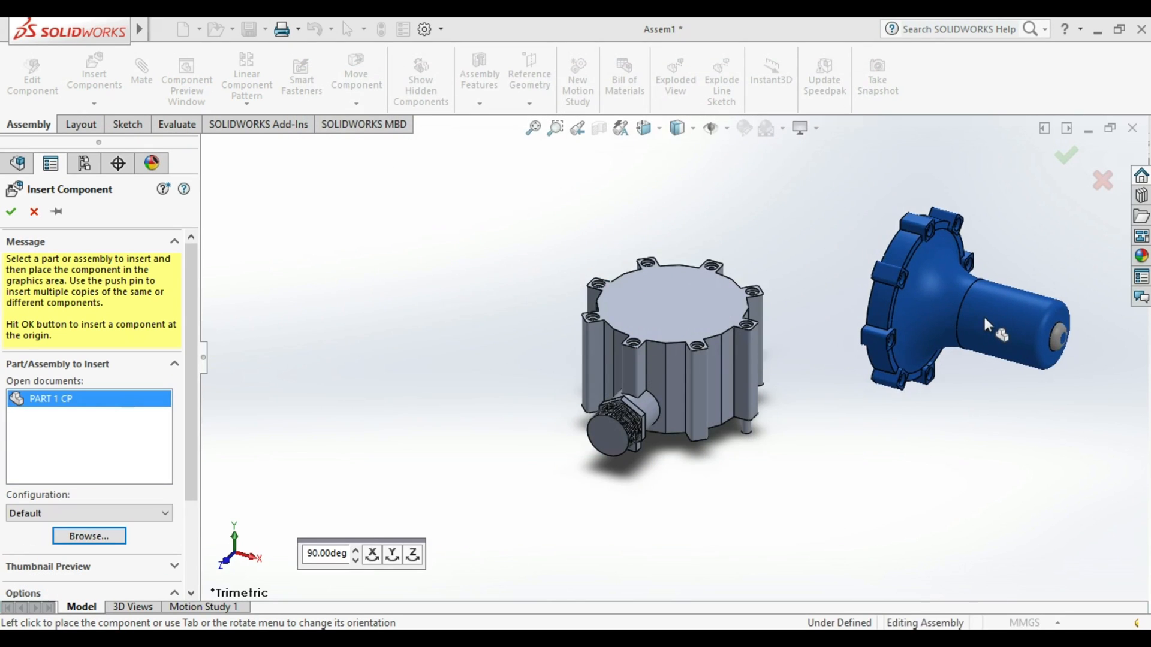
left_click(983, 326)
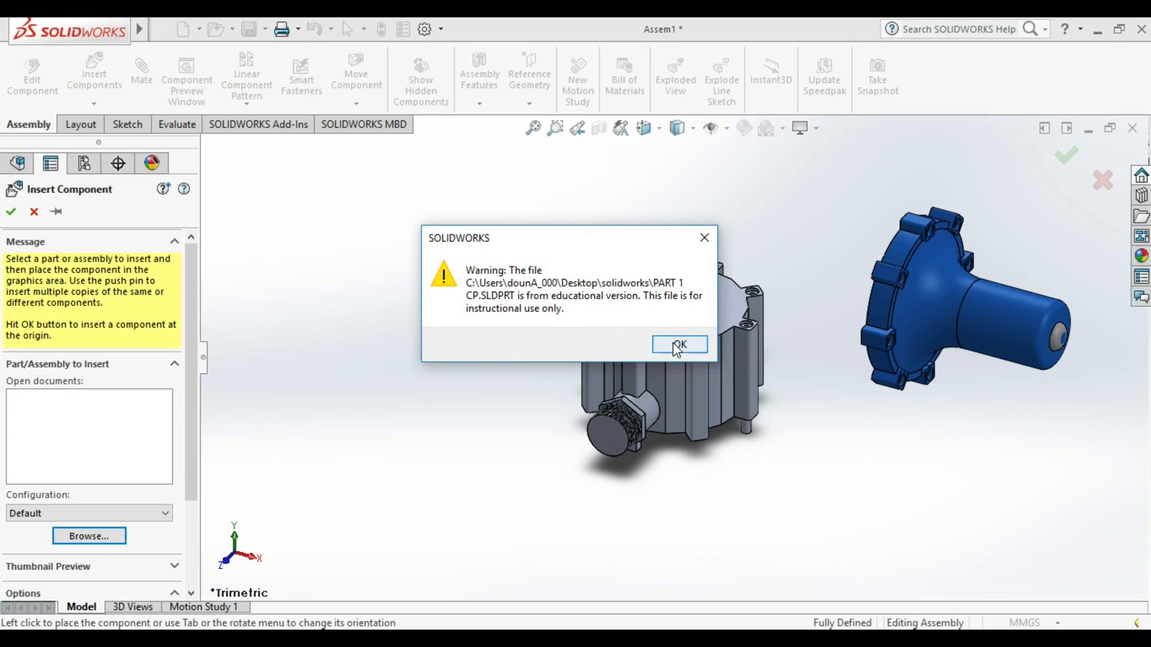
left_click(679, 345)
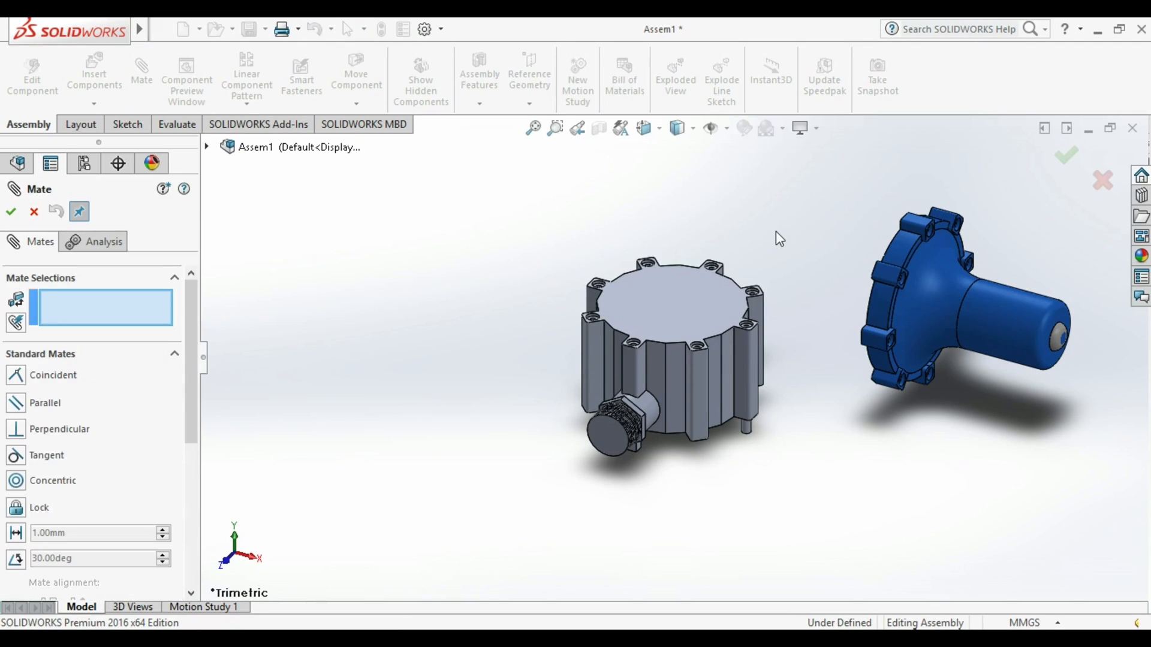
- Add a coincident mate between PART 1 CP's flat flange face and the flat top face of PART 2 CP
middle_click_drag(776, 231, 793, 272)
left_click(675, 308)
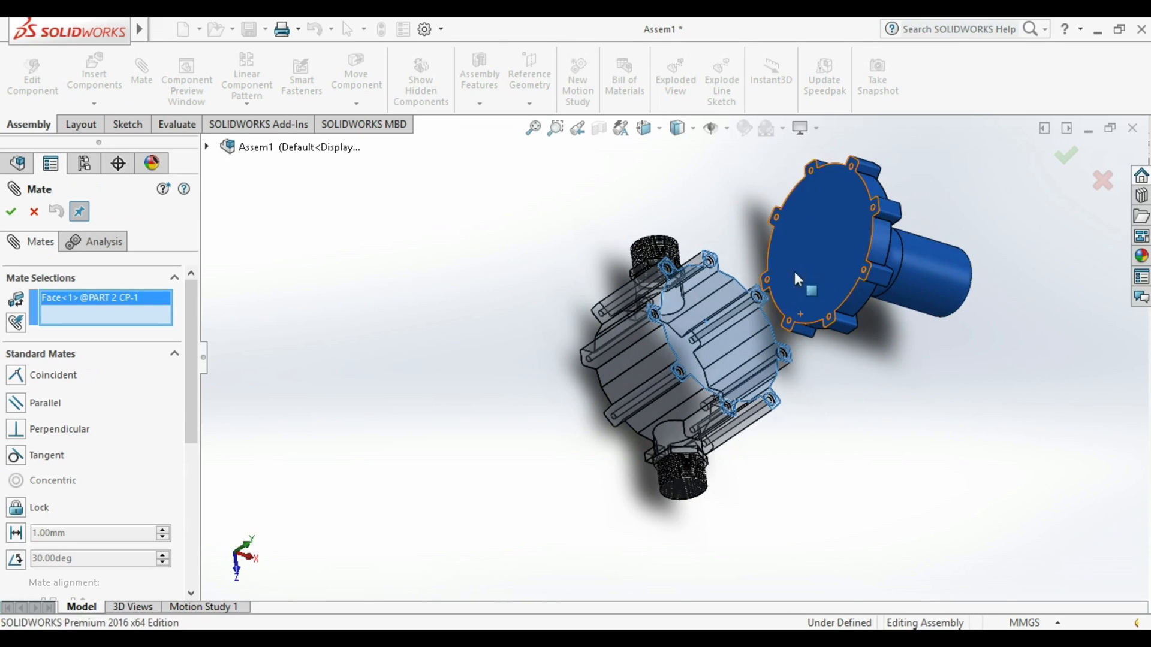
left_click(795, 249)
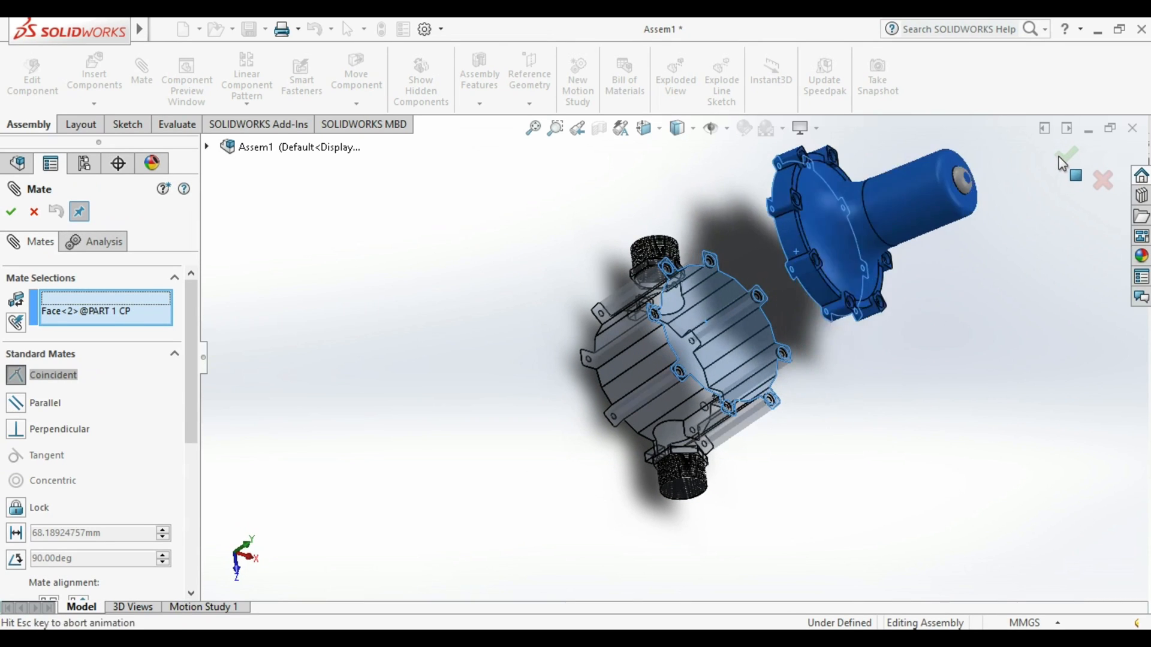
left_click(1059, 165)
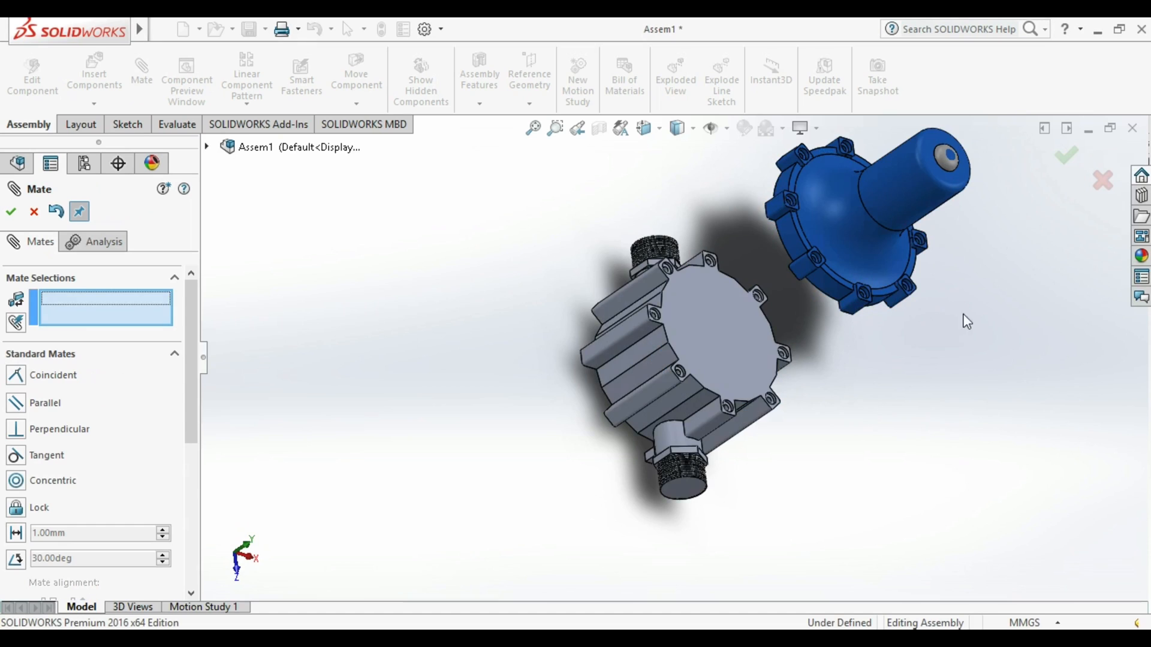
- Mate the lower outer edge of a PART 1 CP flange lug coincident with the matching lug edge on PART 2 CP
middle_click_drag(959, 300, 907, 268)
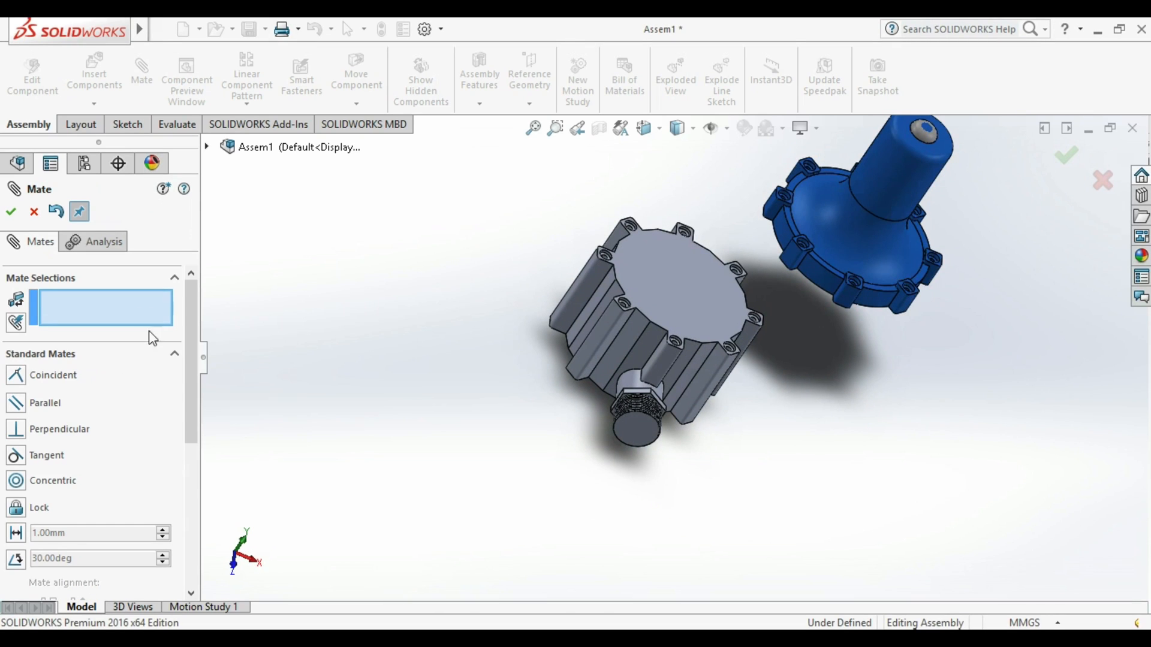
scroll(800, 279, "down", 5)
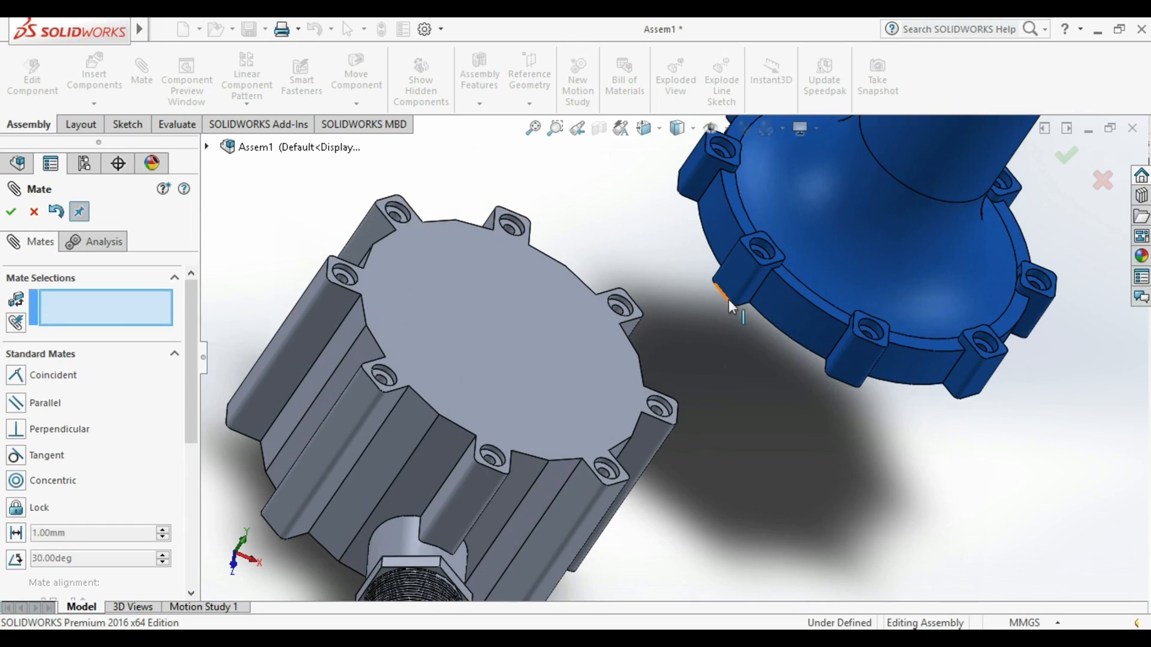
left_click(727, 300)
left_click(375, 382)
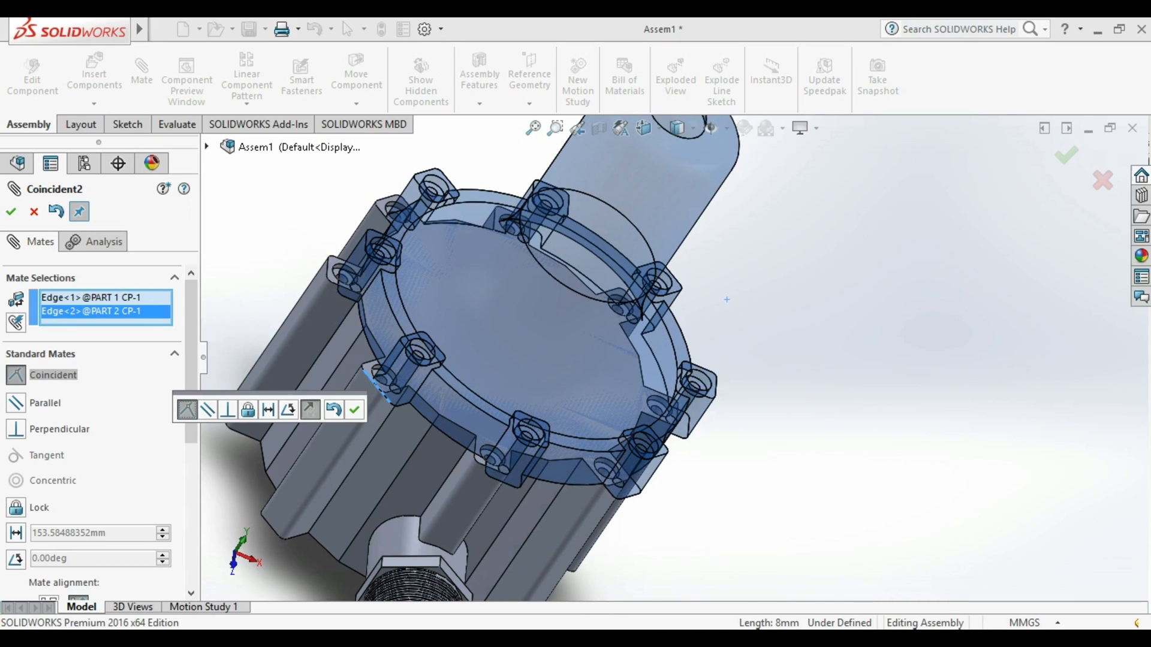
left_click(1065, 157)
- Add a coincident mate between the outer edges of a second pair of lugs on PART 1 CP and PART 2 CP
middle_click_drag(933, 309, 813, 305)
scroll(812, 304, "up", 2)
scroll(900, 279, "down", 4)
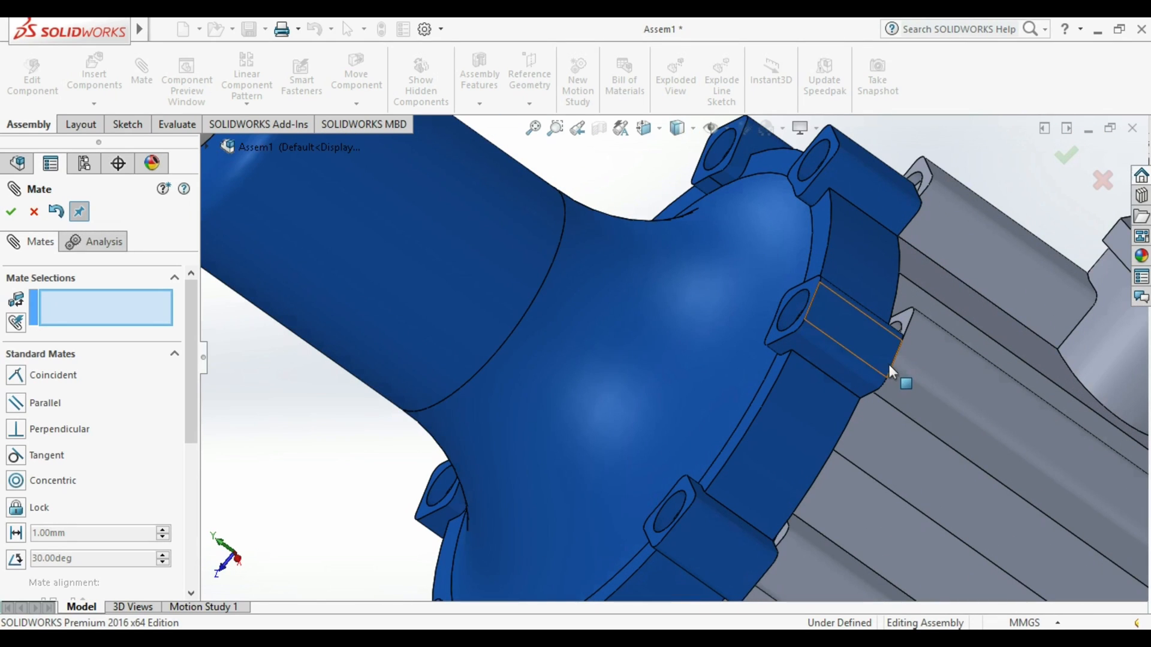
left_click(890, 370)
left_click(906, 324)
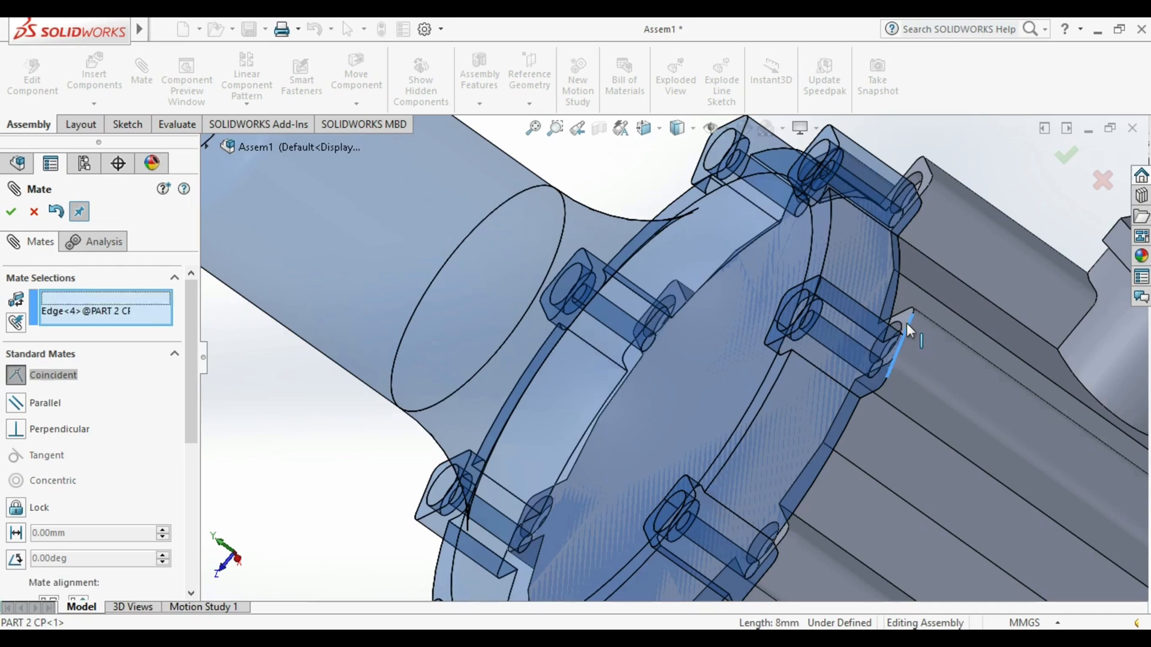
left_click(1071, 160)
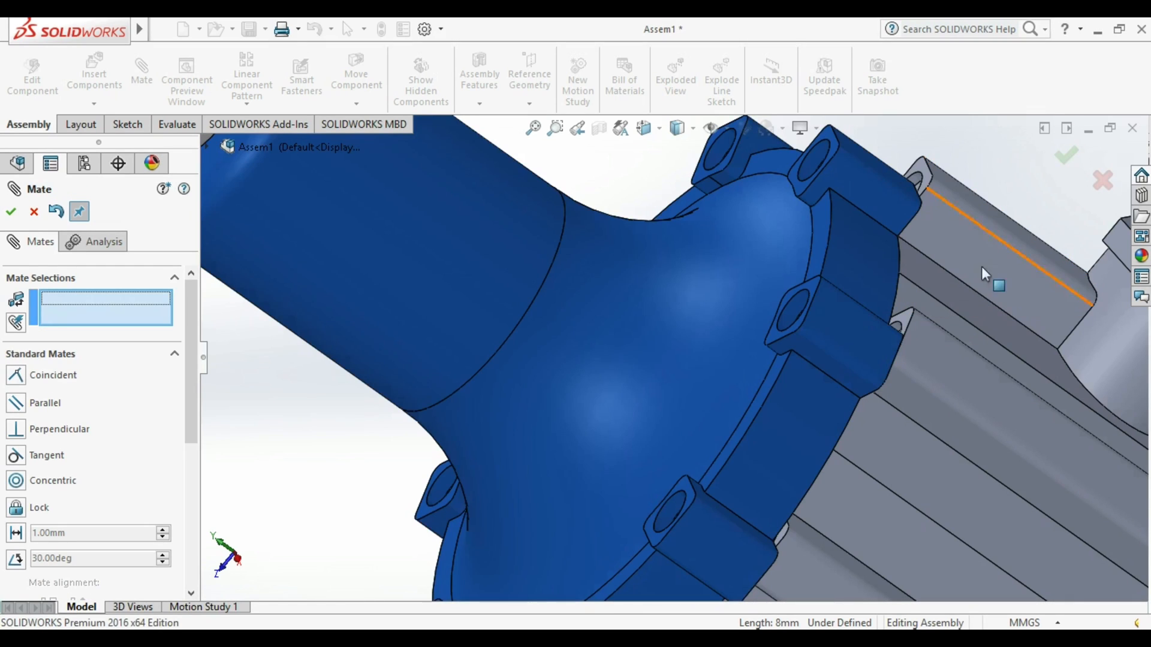
- Mate another pair of PART 1 CP and PART 2 CP lug edges coincident and finish mating the two parts
middle_click_drag(958, 287, 599, 276)
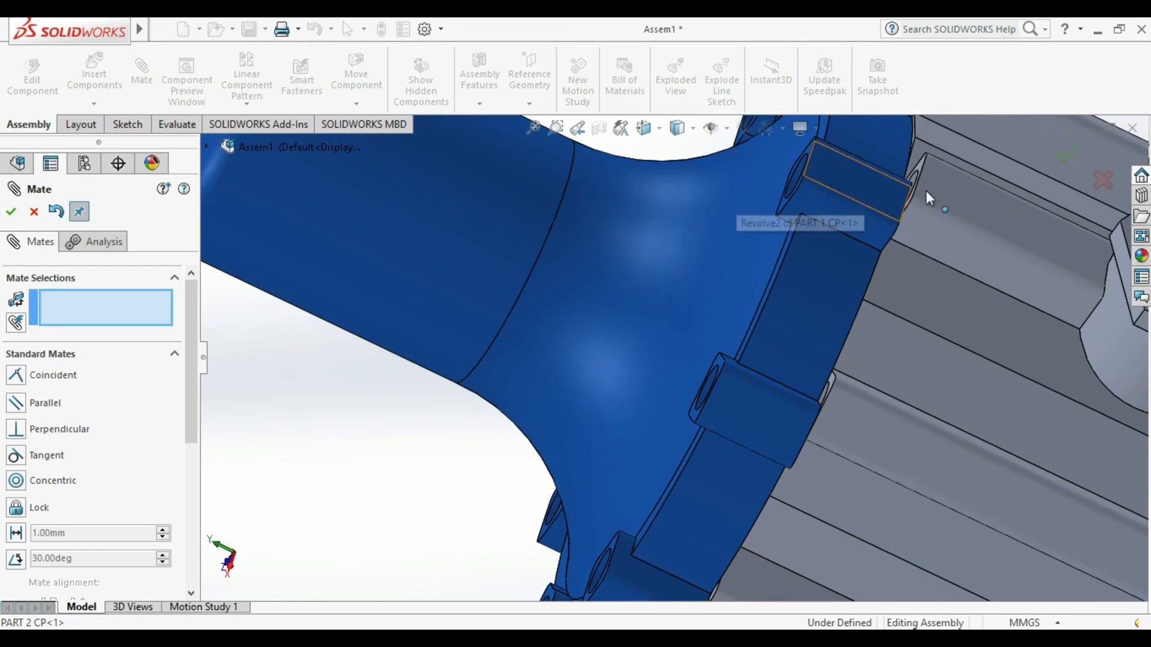
left_click(901, 216)
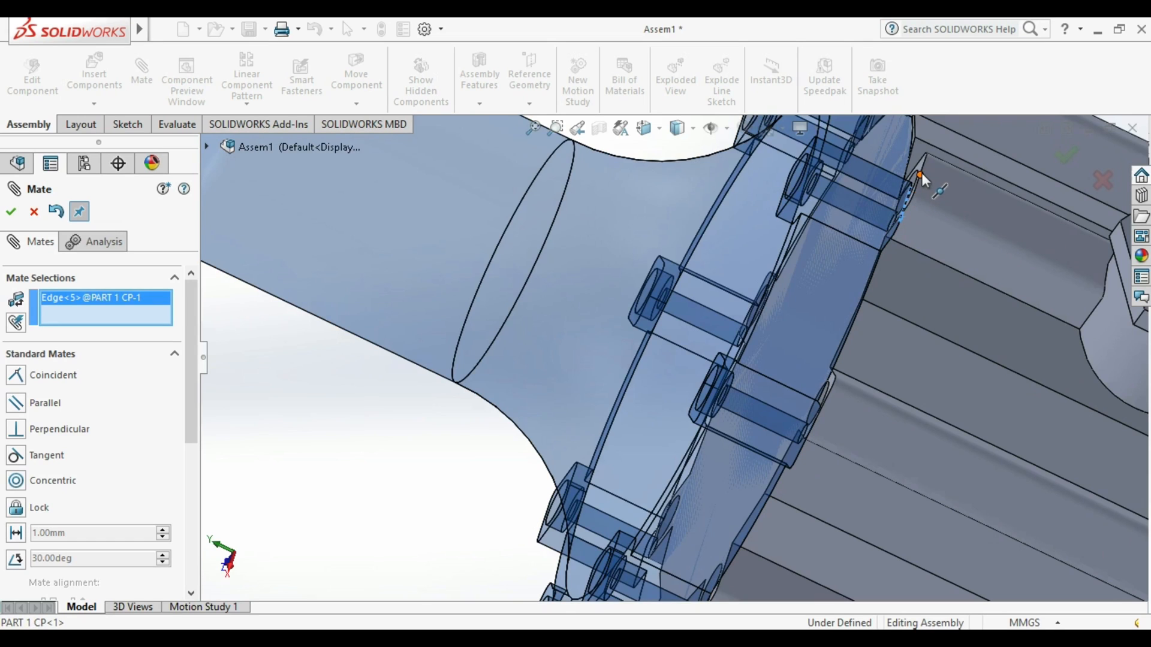
left_click(923, 168)
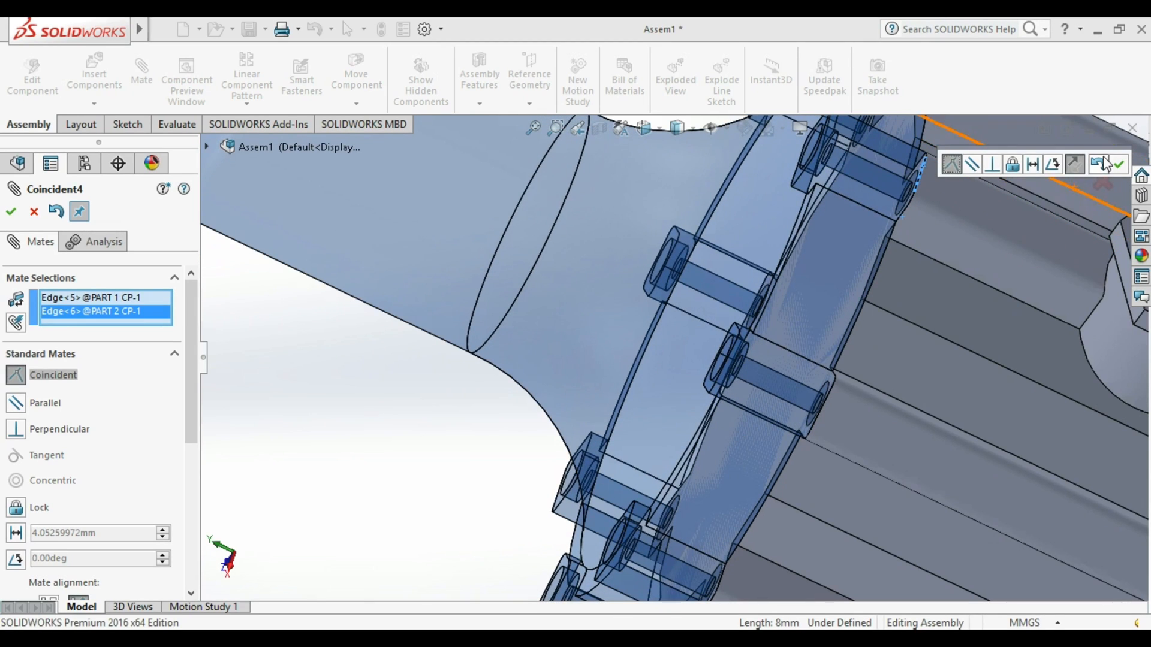
left_click(11, 211)
scroll(666, 256, "up", 10)
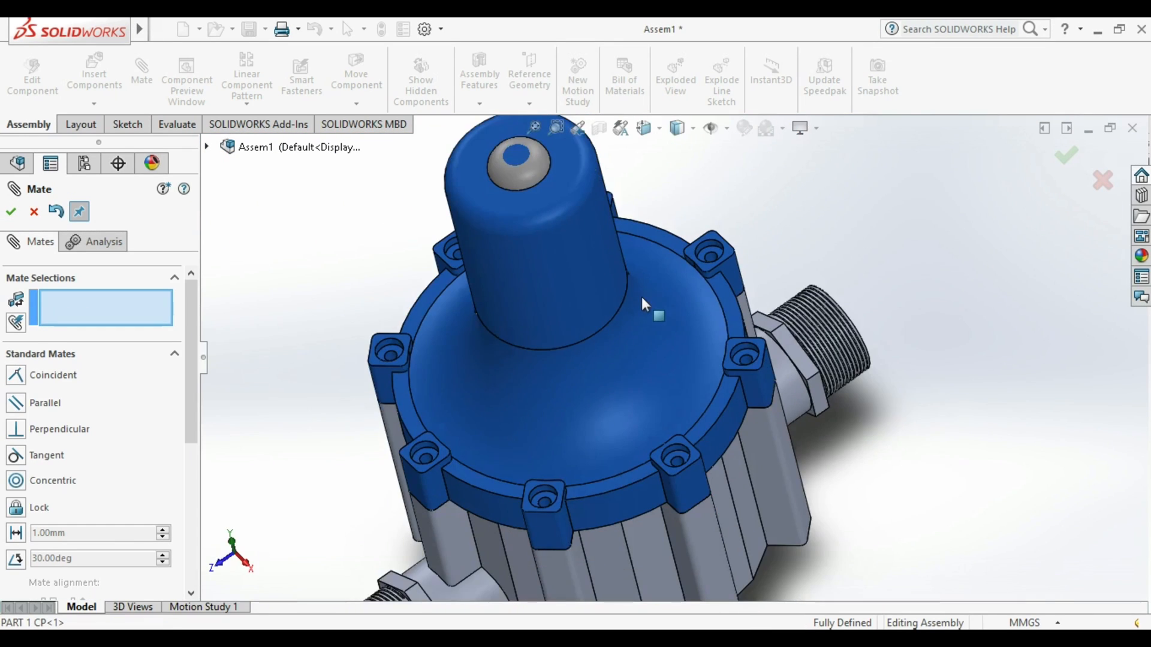
middle_click_drag(641, 296, 634, 355)
scroll(632, 353, "up", 2)
middle_click_drag(621, 432, 629, 383)
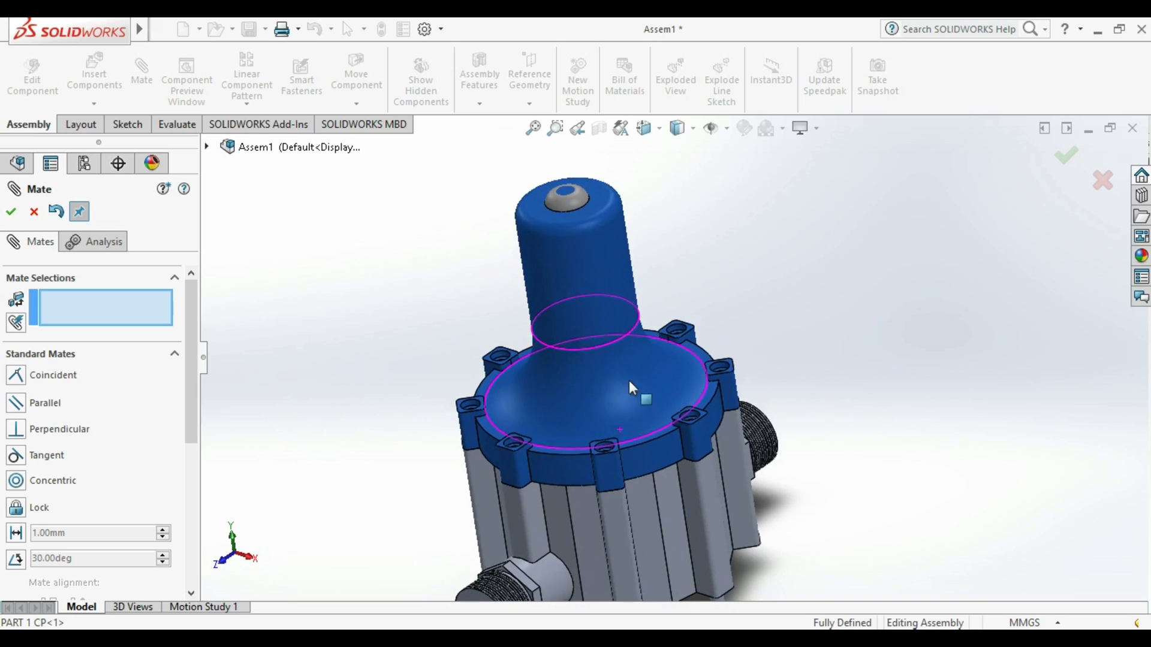
scroll(618, 386, "up", 3)
left_click(11, 217)
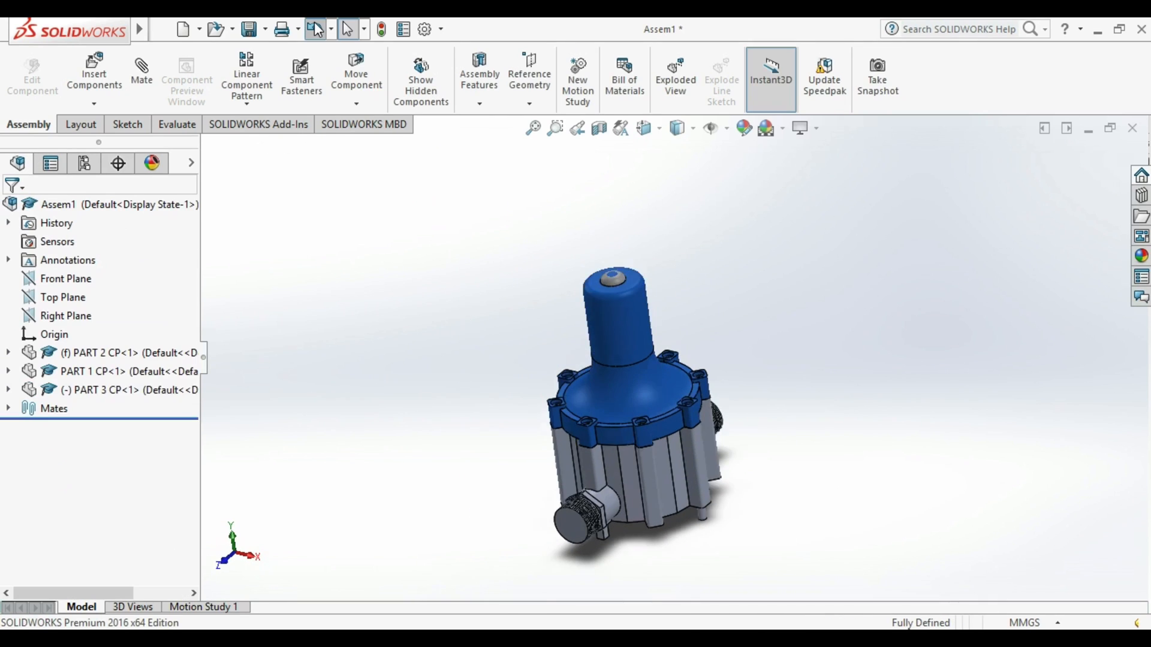
- Insert PART 3 CP into the assembly and place it below and beside the joined parts
left_click(116, 102)
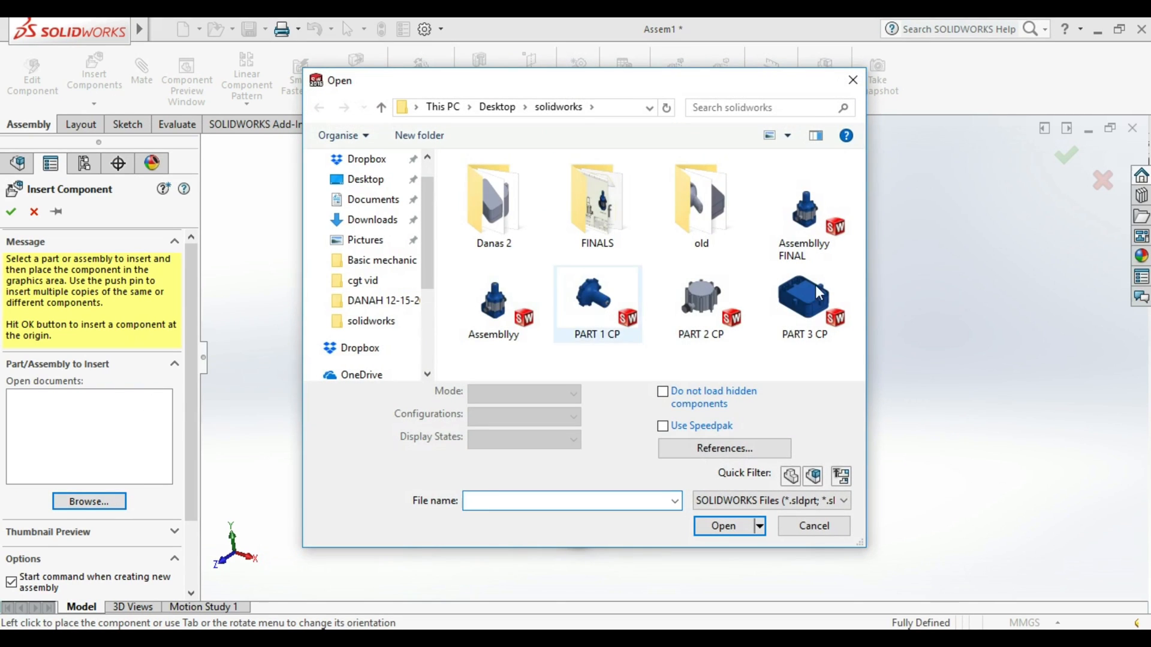
double_click(806, 293)
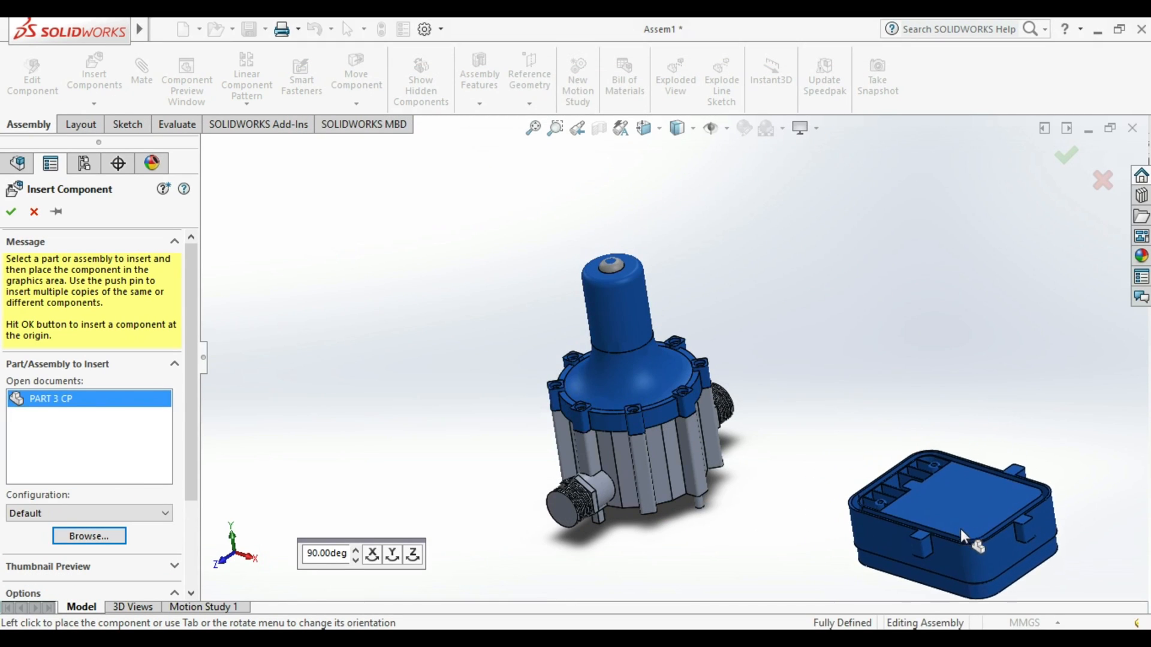
left_click(960, 528)
left_click(674, 343)
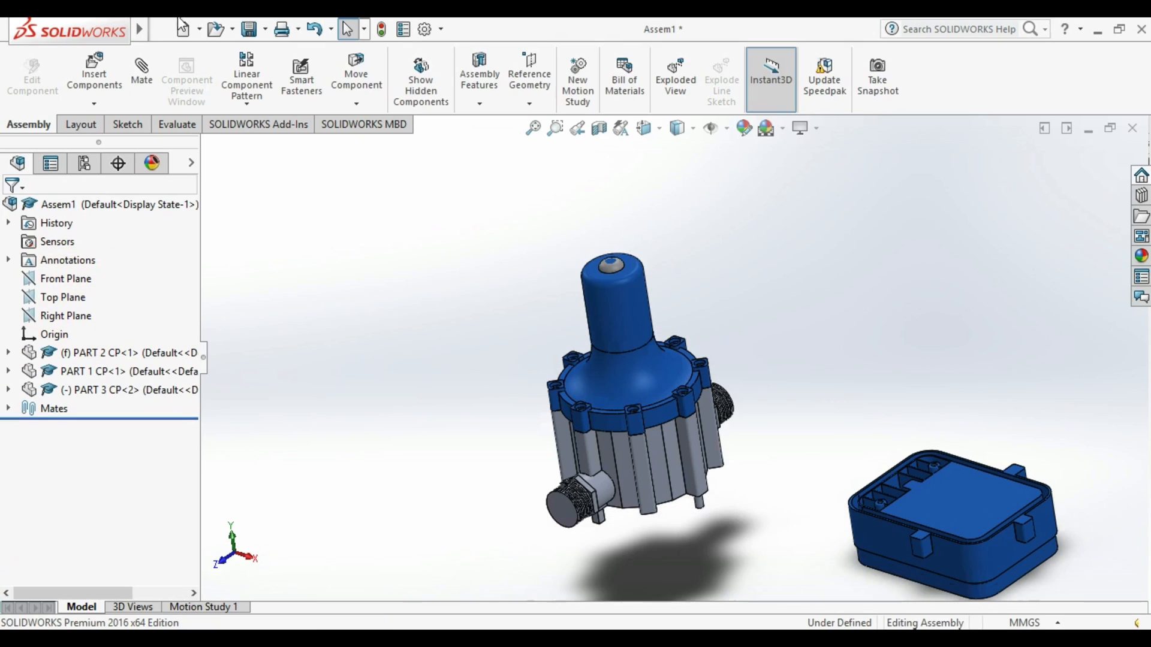
- Try to mate a side face of PART 3 CP coincident with an outer wall face of PART 2 CP
left_click(1005, 551)
middle_click_drag(725, 494, 957, 537)
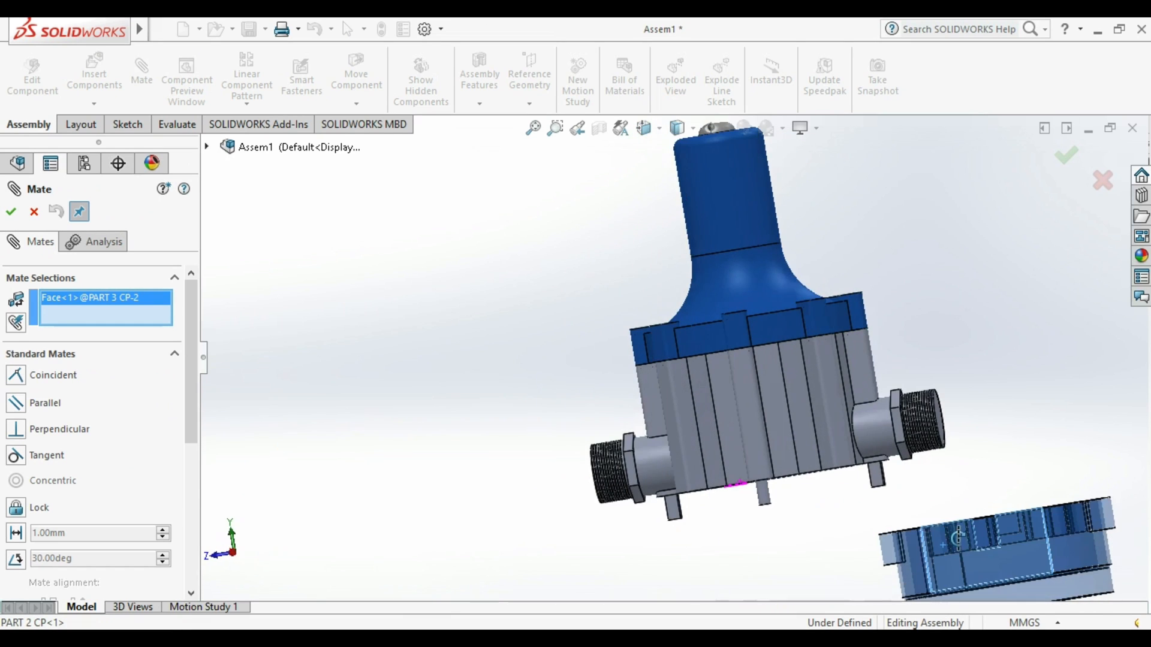
left_click(779, 457)
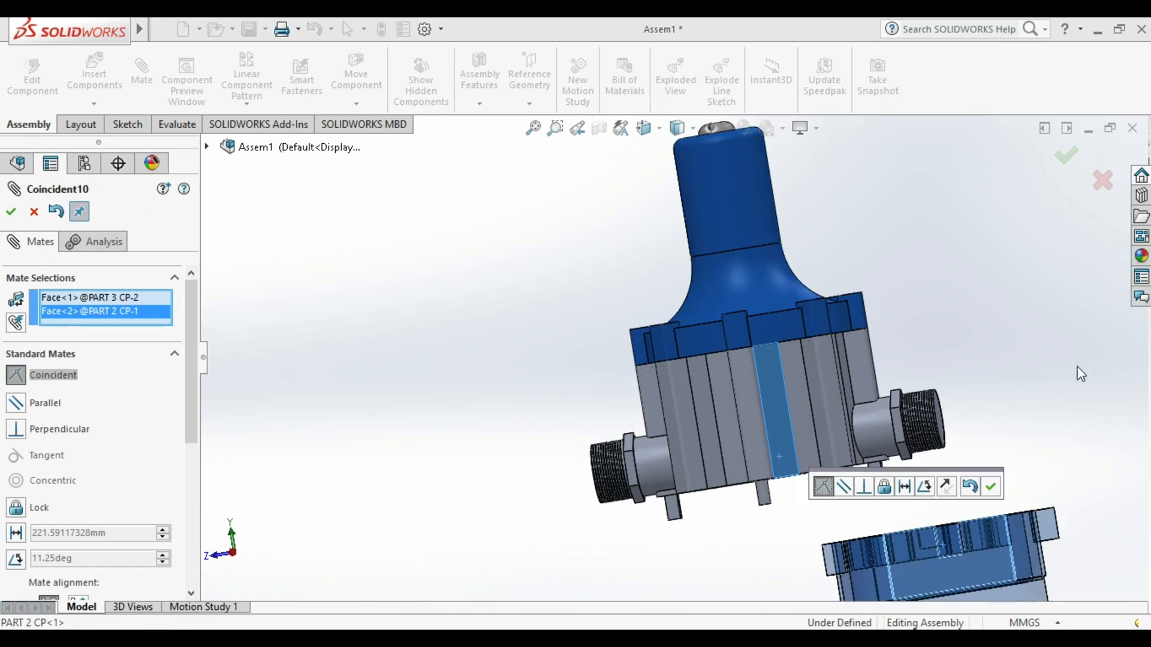
left_click(1068, 157)
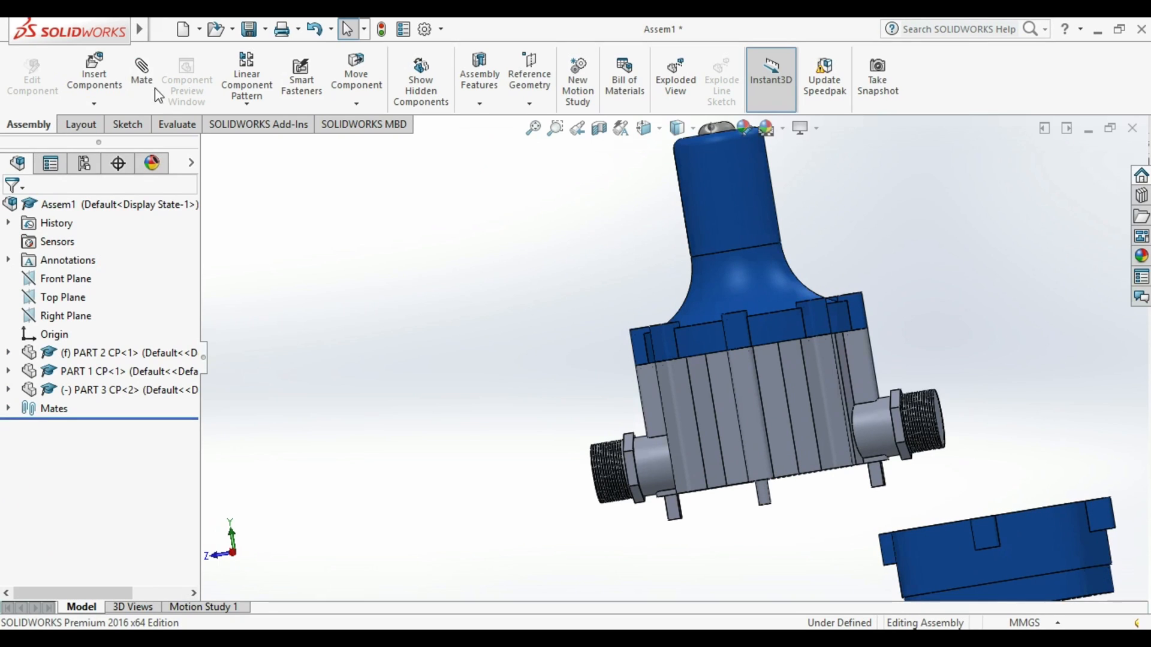
- Mate an outer side face of PART 3 CP coincident with the side face of a small leg under PART 2 CP
middle_click_drag(692, 445, 882, 466)
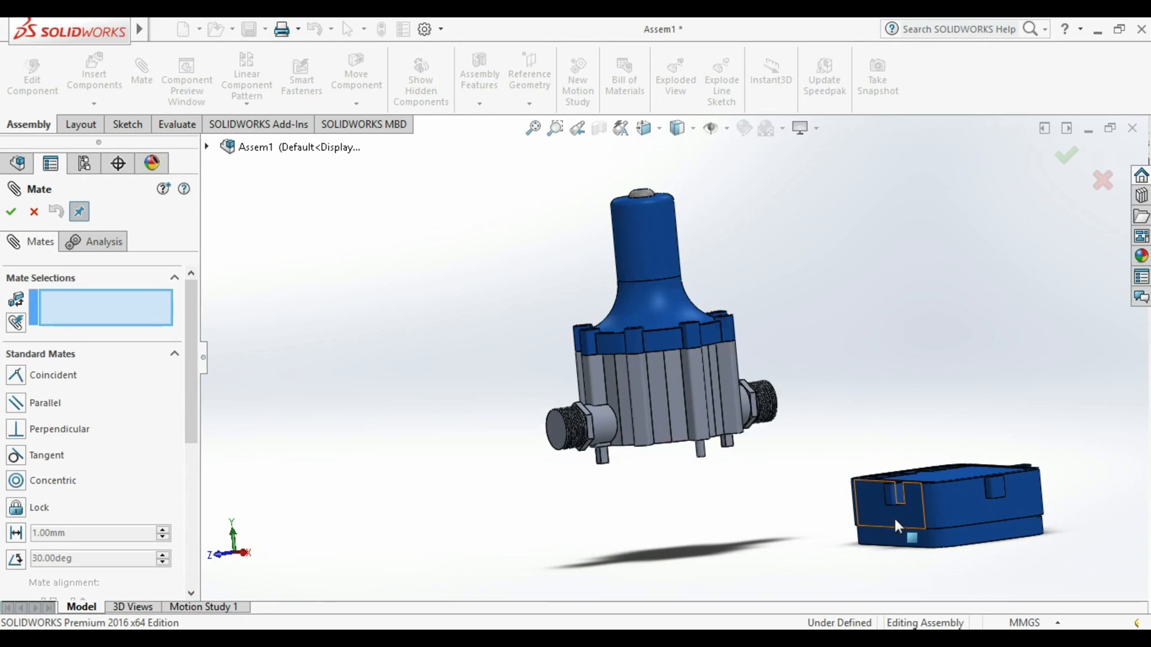
left_click(908, 512)
middle_click_drag(776, 504, 781, 444)
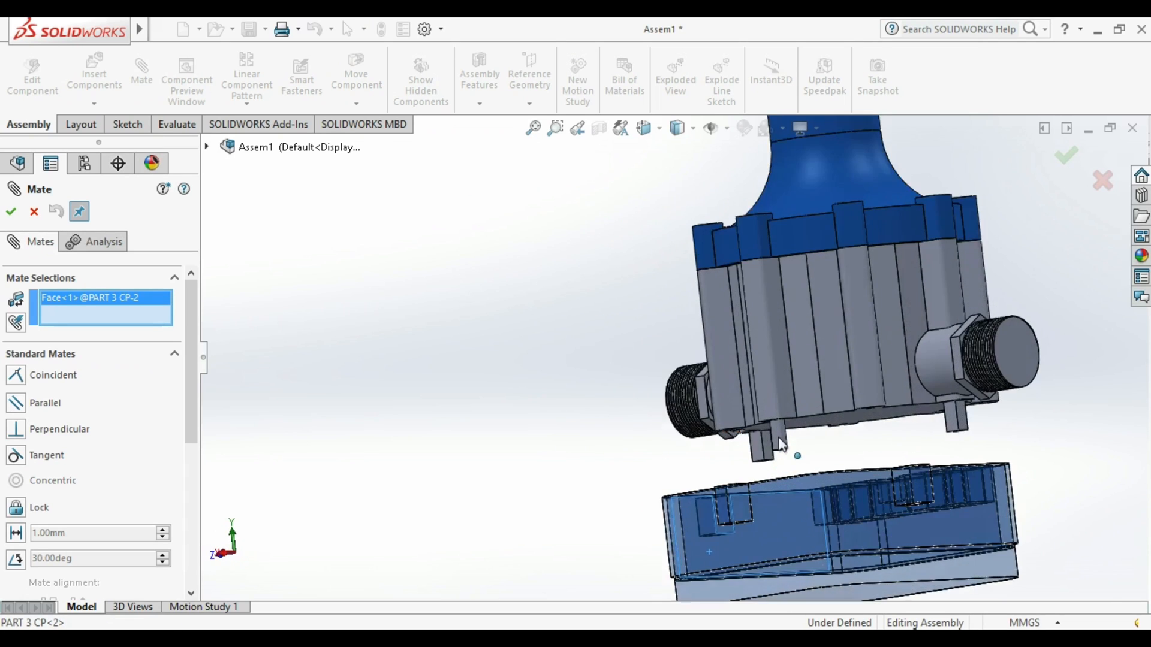
scroll(780, 443, "down", 5)
left_click(729, 433)
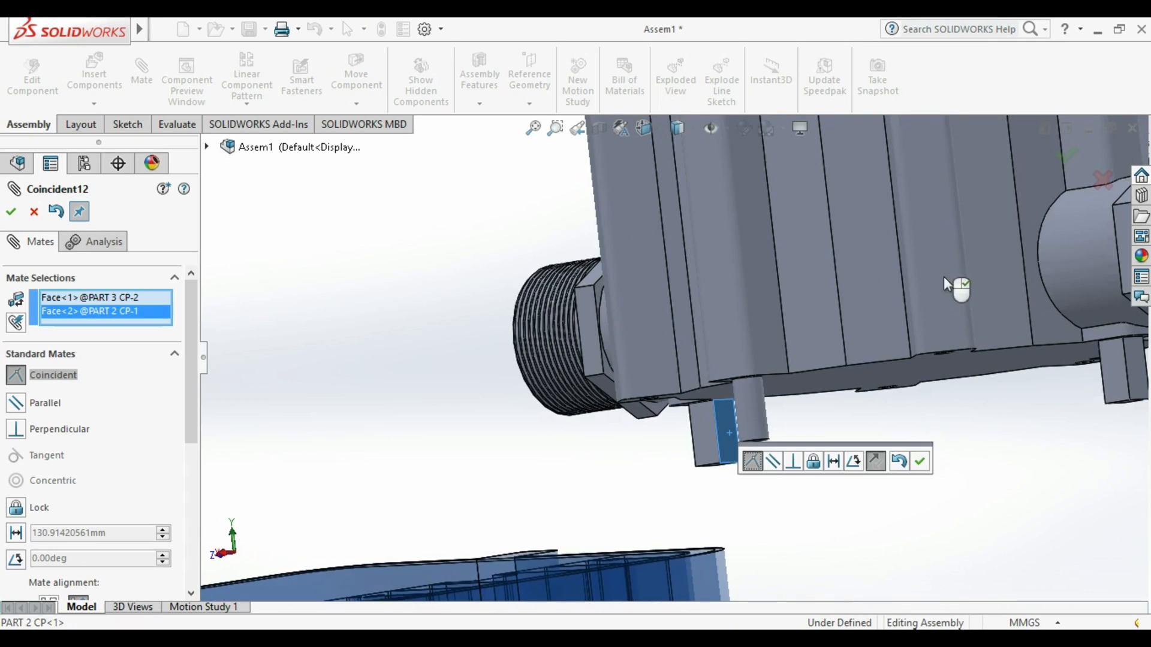
left_click(1063, 157)
- Mate the large flat platform face inside PART 3 CP coincident with the underside of PART 2 CP
scroll(831, 407, "up", 5)
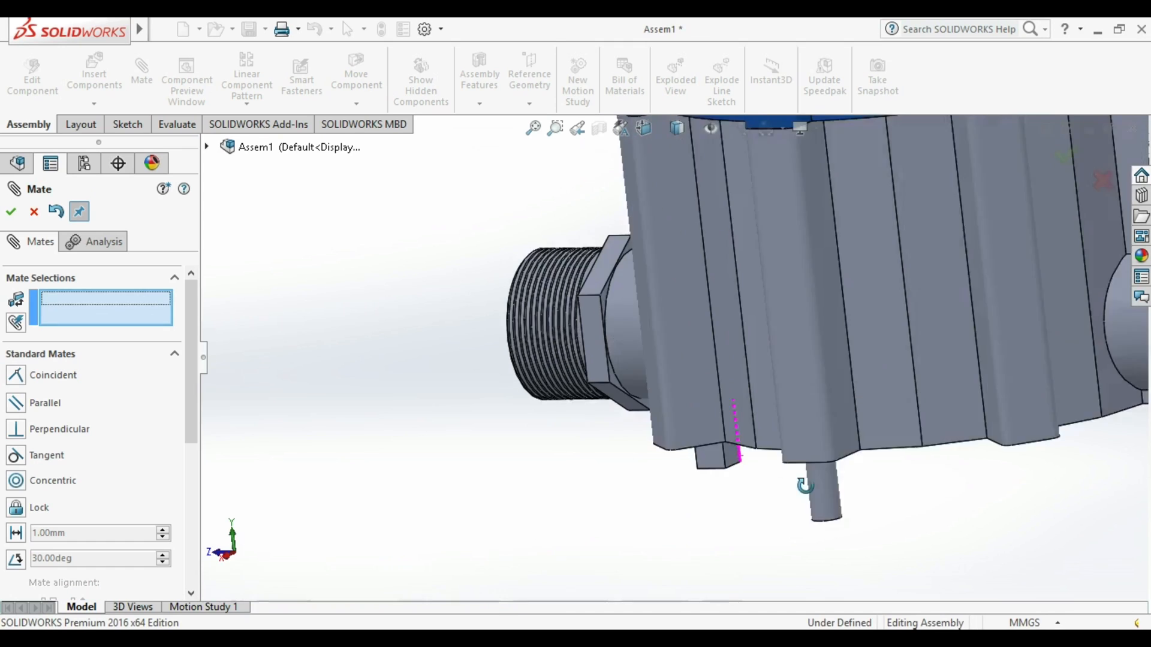
scroll(624, 437, "up", 6)
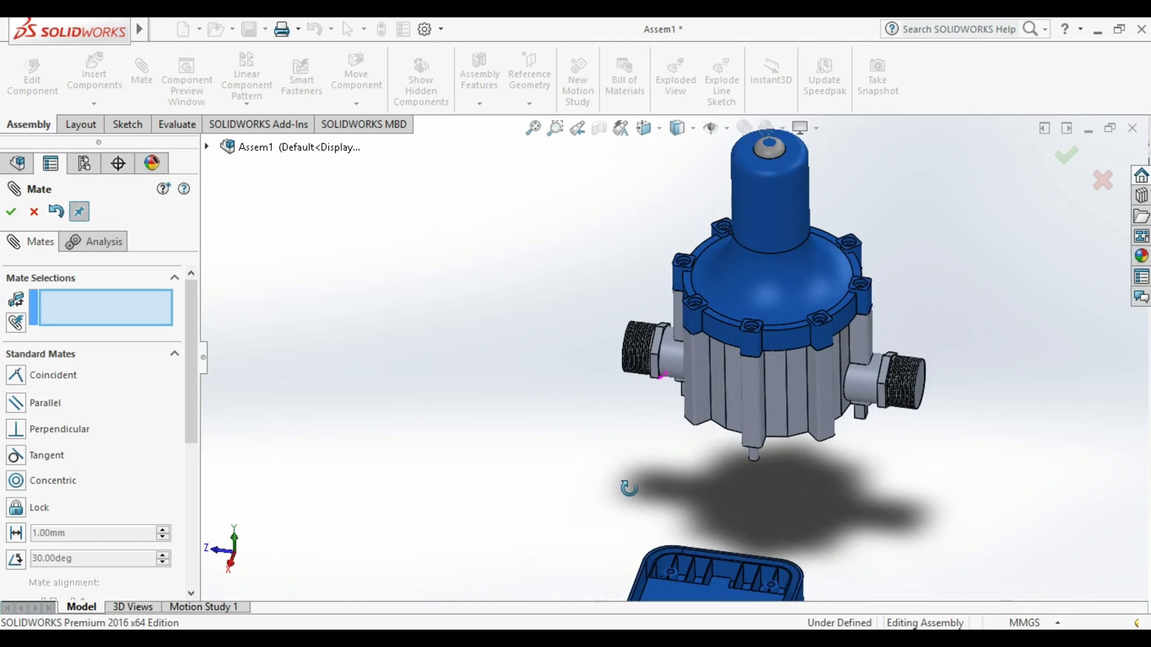
left_click(703, 551)
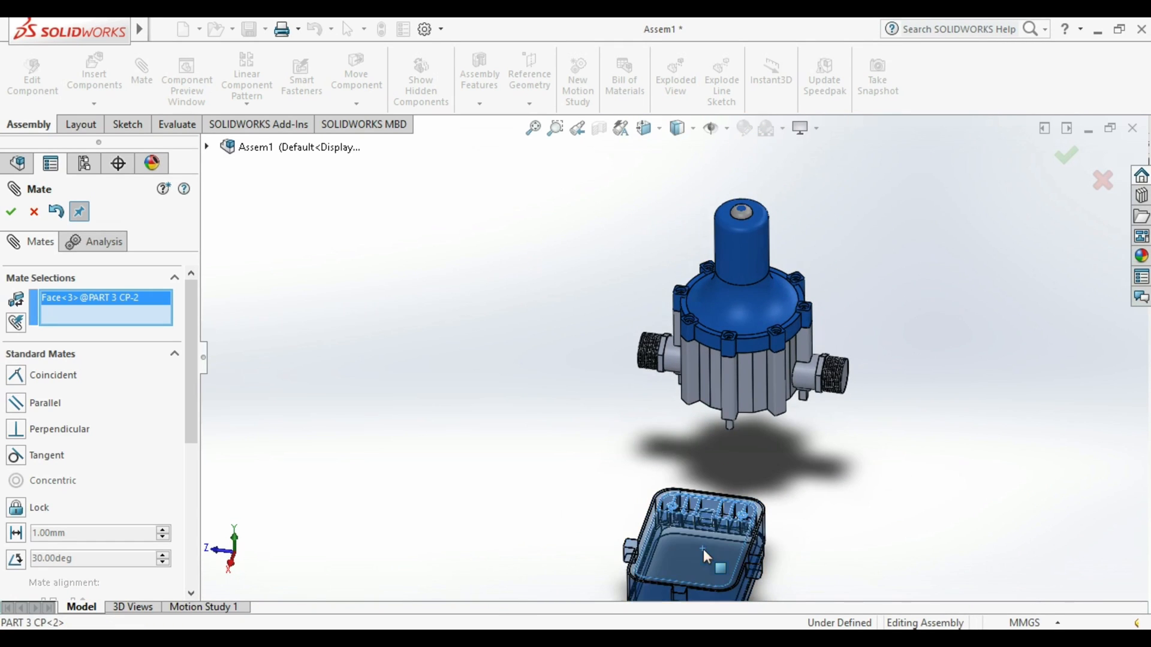
middle_click_drag(768, 457, 756, 245)
left_click(761, 444)
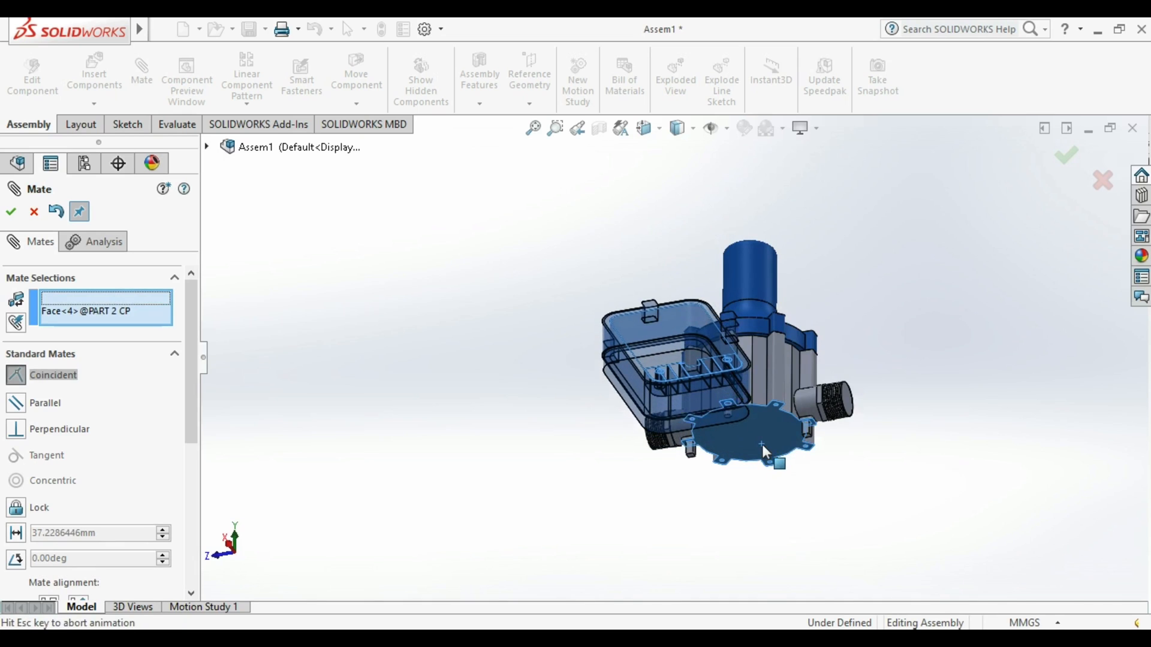
left_click(1066, 157)
middle_click_drag(839, 326, 818, 392)
scroll(778, 349, "down", 10)
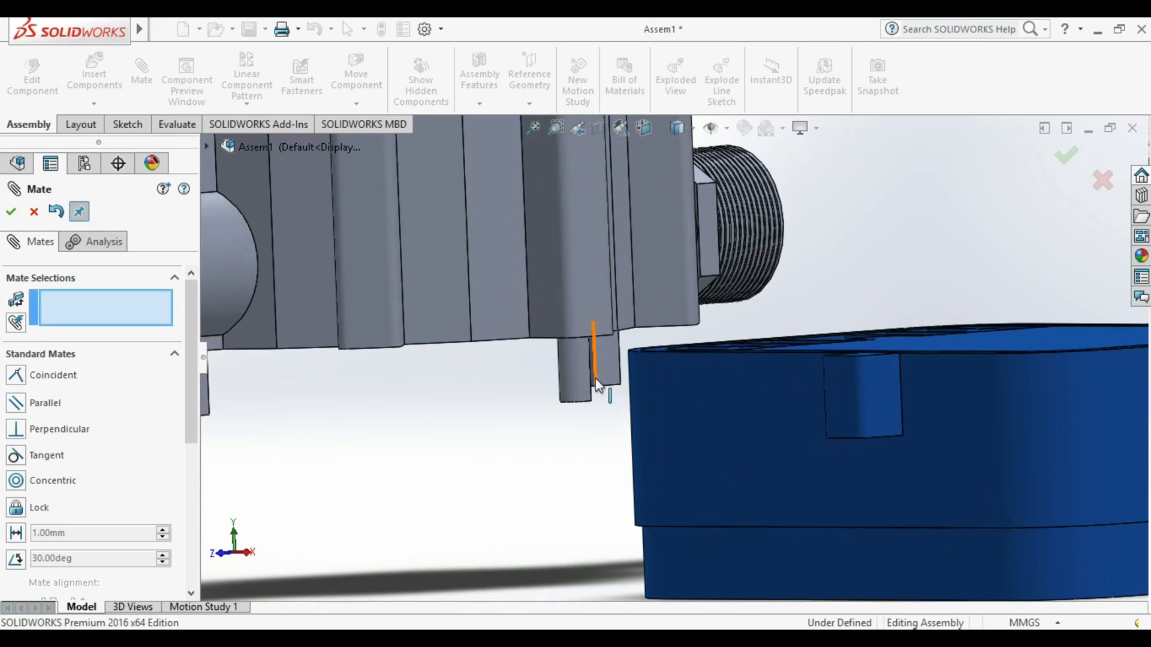
middle_click_drag(598, 383, 632, 377)
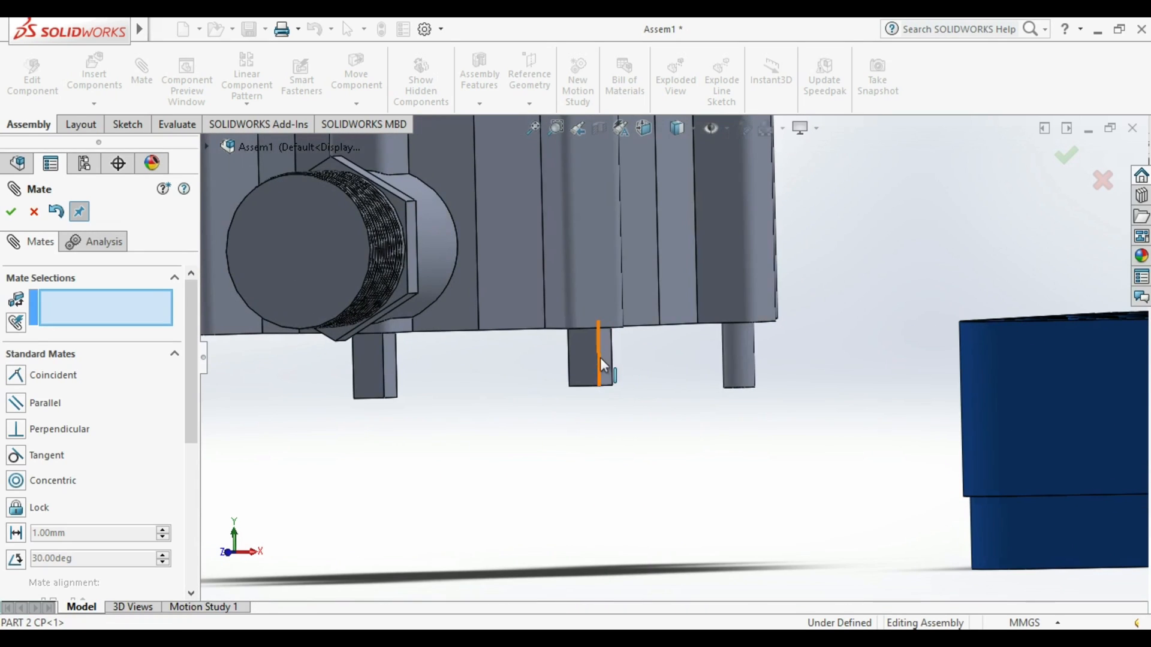
left_click(599, 358)
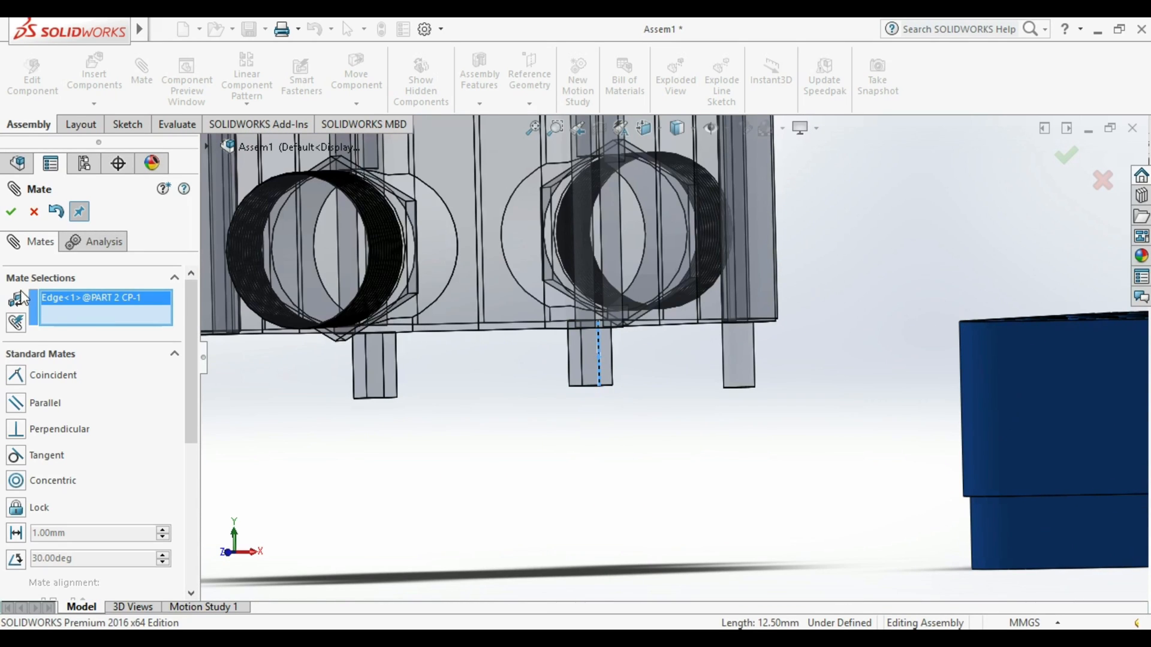
right_click(71, 301)
left_click(90, 333)
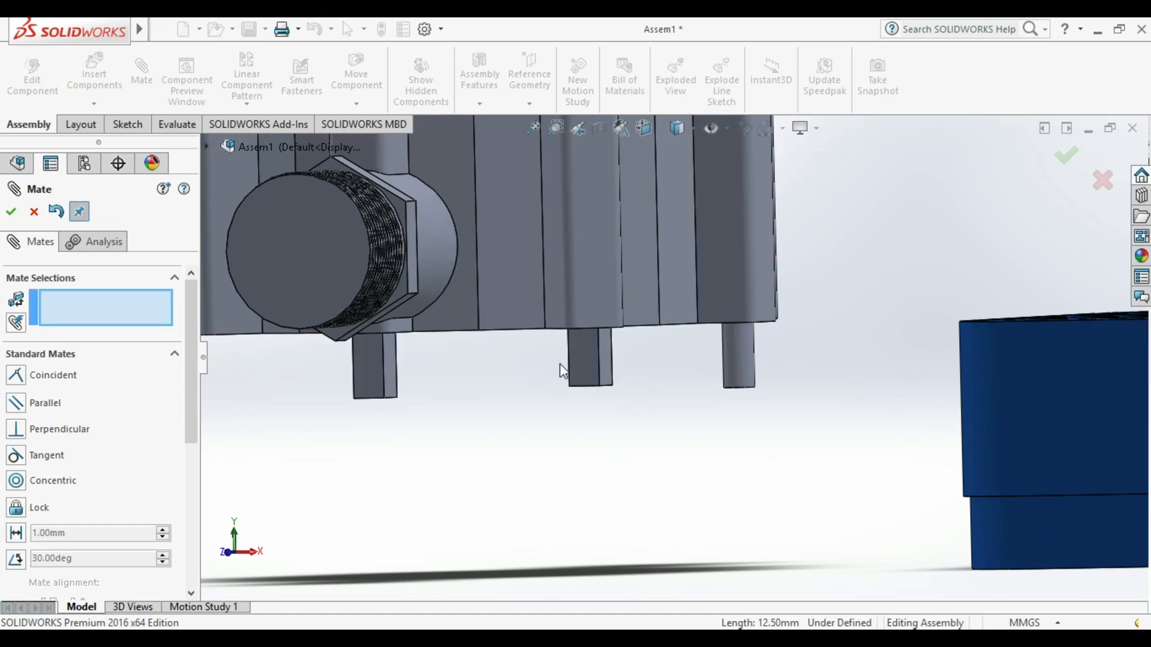
- Add a parallel mate between the face of a small PART 2 CP leg and the outer side face of PART 3 CP
left_click(576, 365)
middle_click_drag(782, 369, 445, 406)
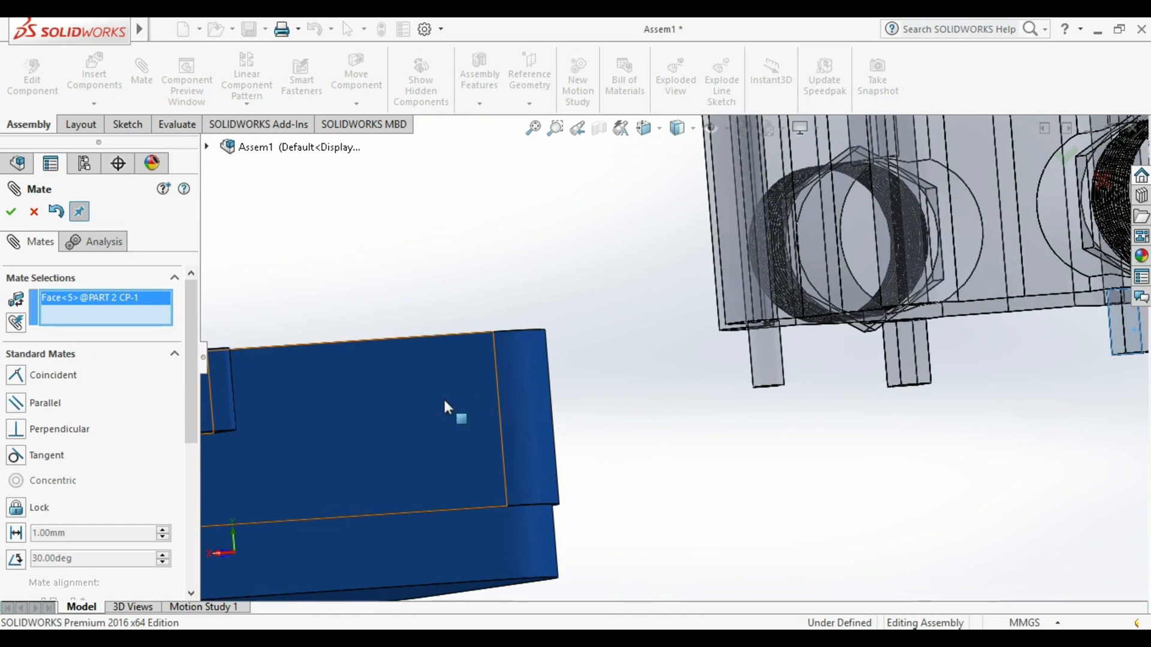
left_click(349, 401)
scroll(360, 395, "up", 3)
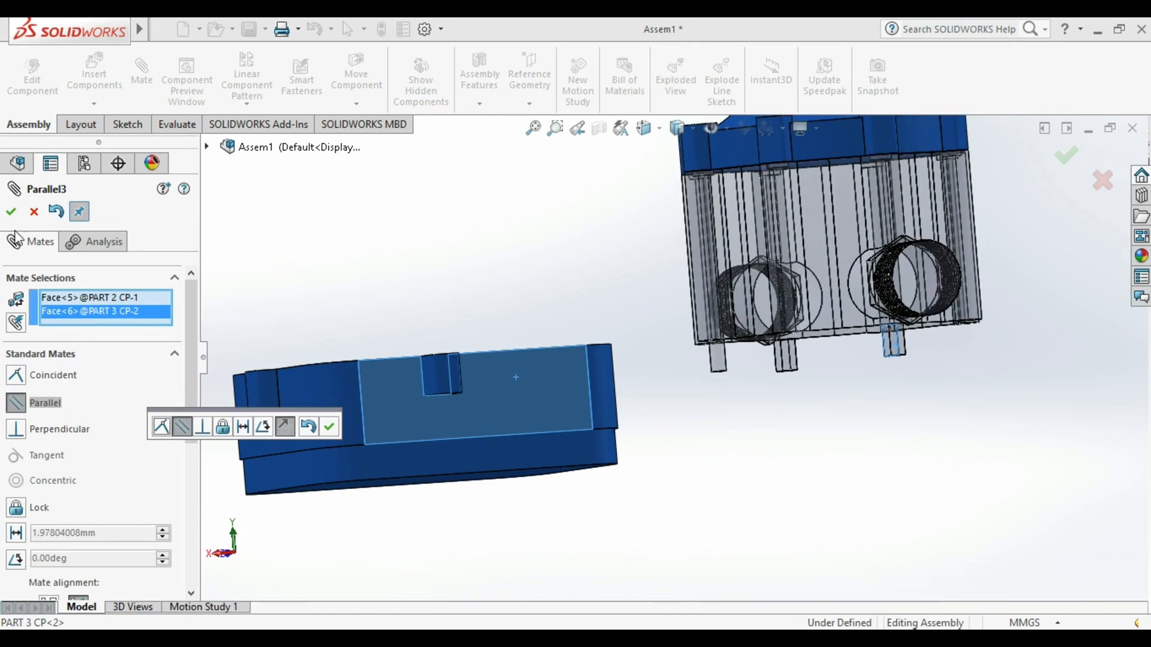
left_click(11, 211)
- Mate the short edge of the tab on PART 3 CP's inner platform coincident with the lower edge of a PART 2 CP rib
mouse_move(783, 308)
middle_mouse_down()
mouse_move(824, 416)
mouse_move(663, 387)
middle_mouse_up()
mouse_move(787, 366)
middle_mouse_down()
mouse_move(635, 403)
mouse_move(634, 385)
mouse_move(711, 372)
mouse_move(733, 439)
middle_mouse_up()
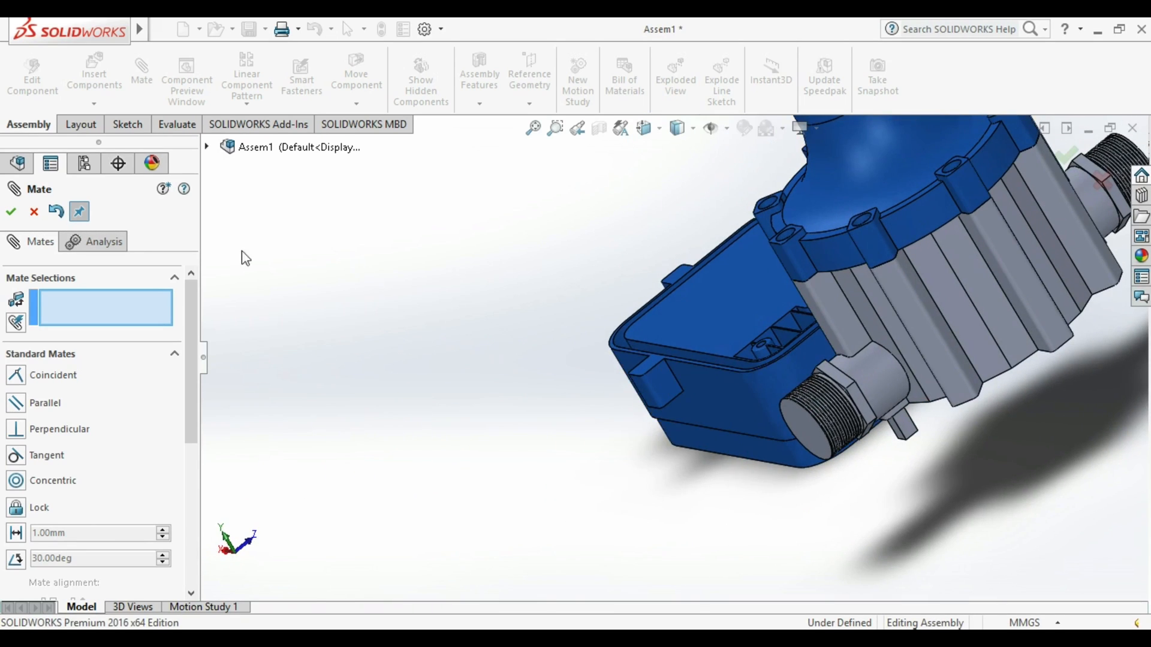
middle_click_drag(810, 331, 847, 352)
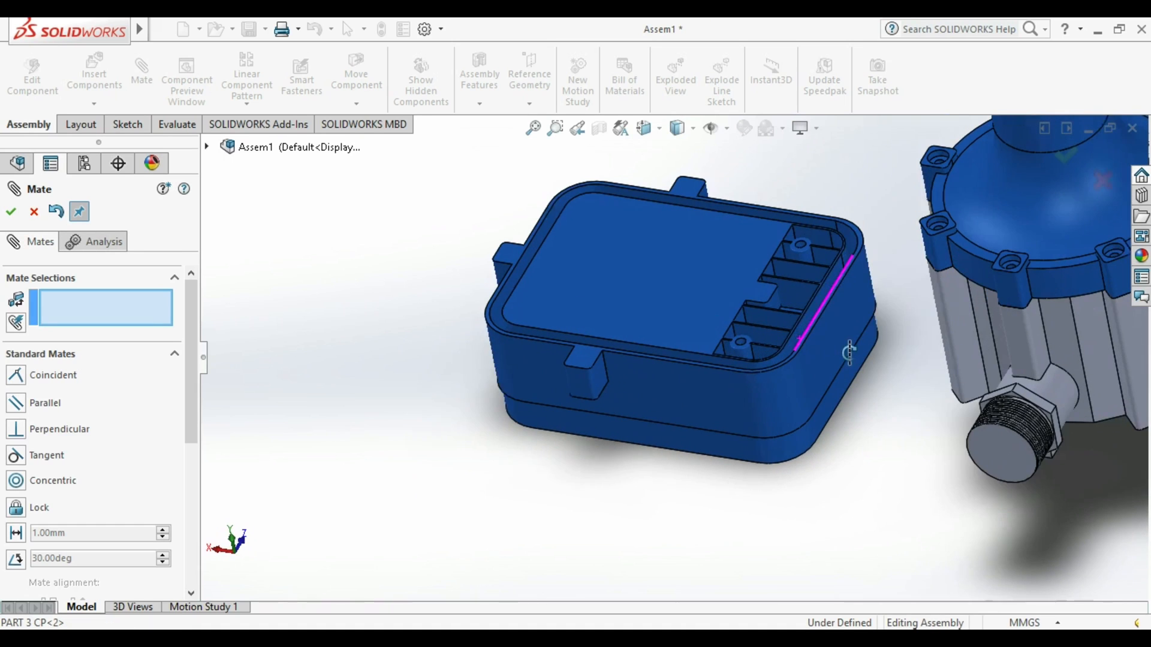
left_click(770, 296)
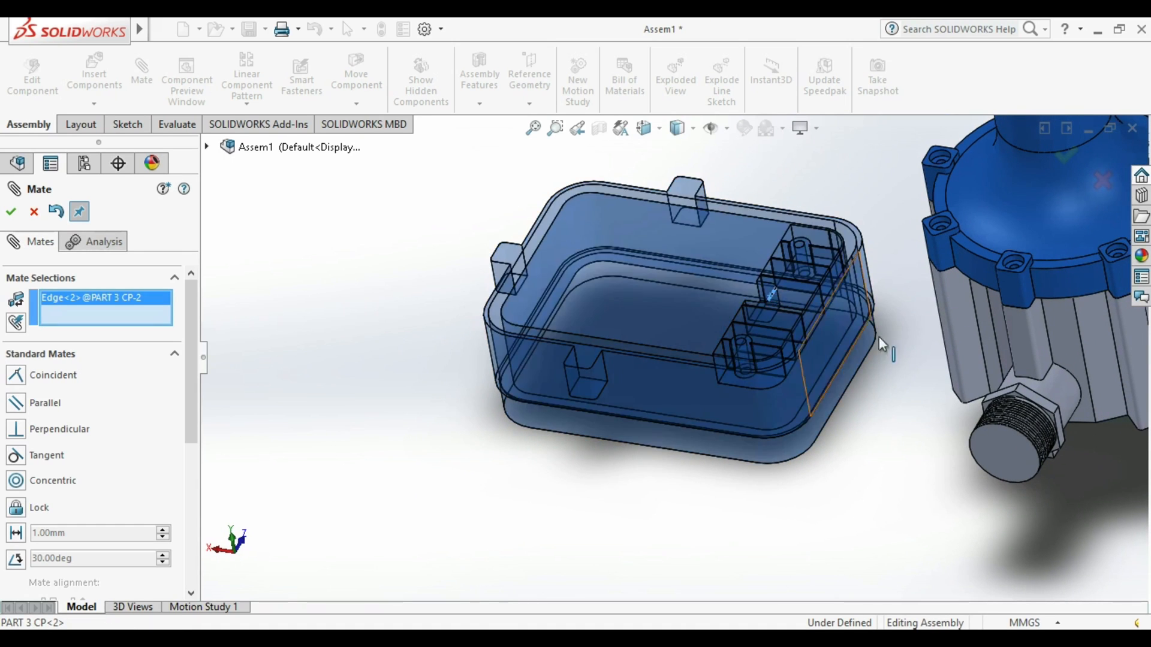
key("f")
middle_click_drag(936, 350, 774, 348)
scroll(775, 349, "down", 5)
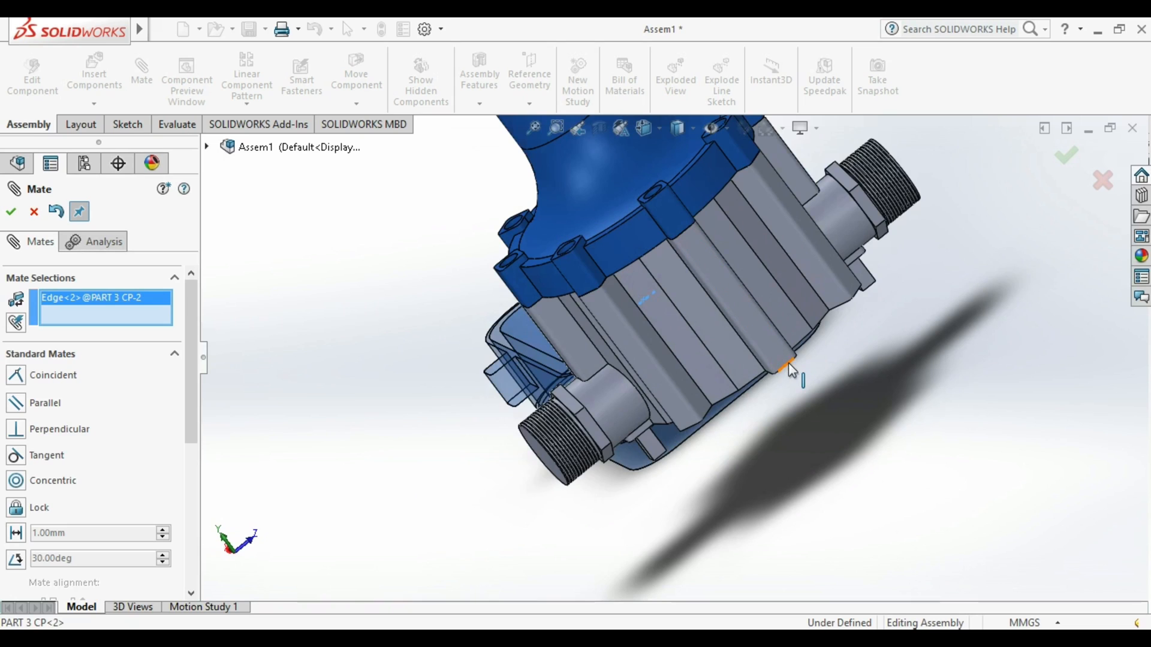
left_click(789, 364)
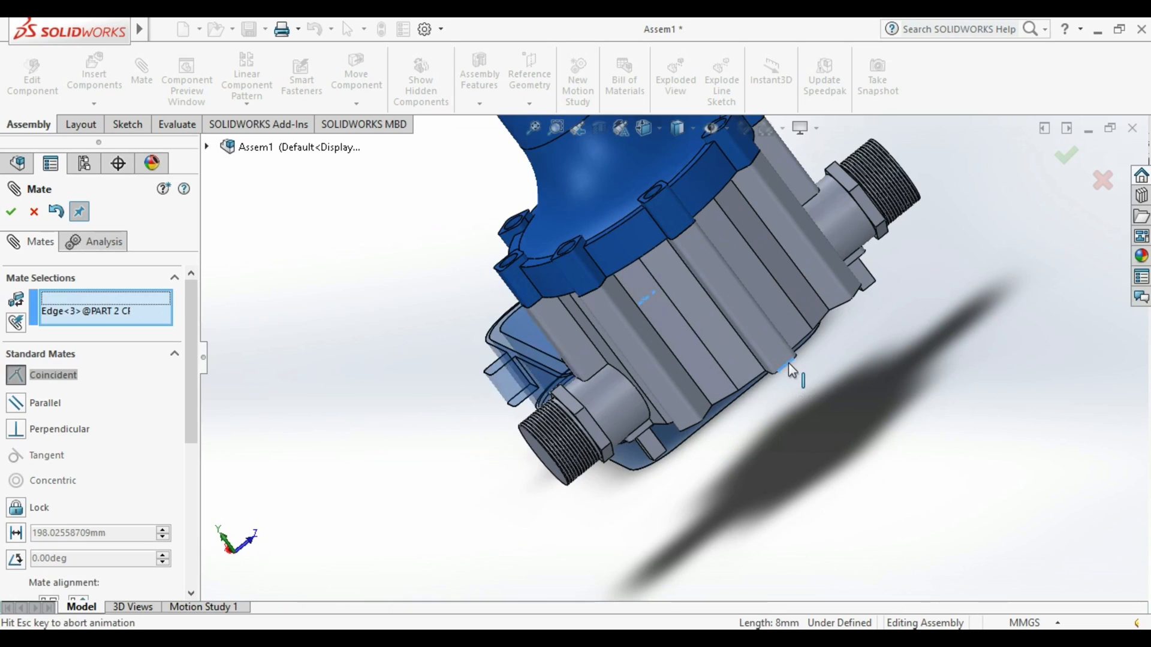
left_click(1067, 166)
- Inspect how PART 3 CP fits beneath PART 2 CP and PART 1 CP in the assembly
middle_click_drag(1019, 345, 878, 404)
scroll(958, 406, "down", 4)
scroll(976, 426, "up", 3)
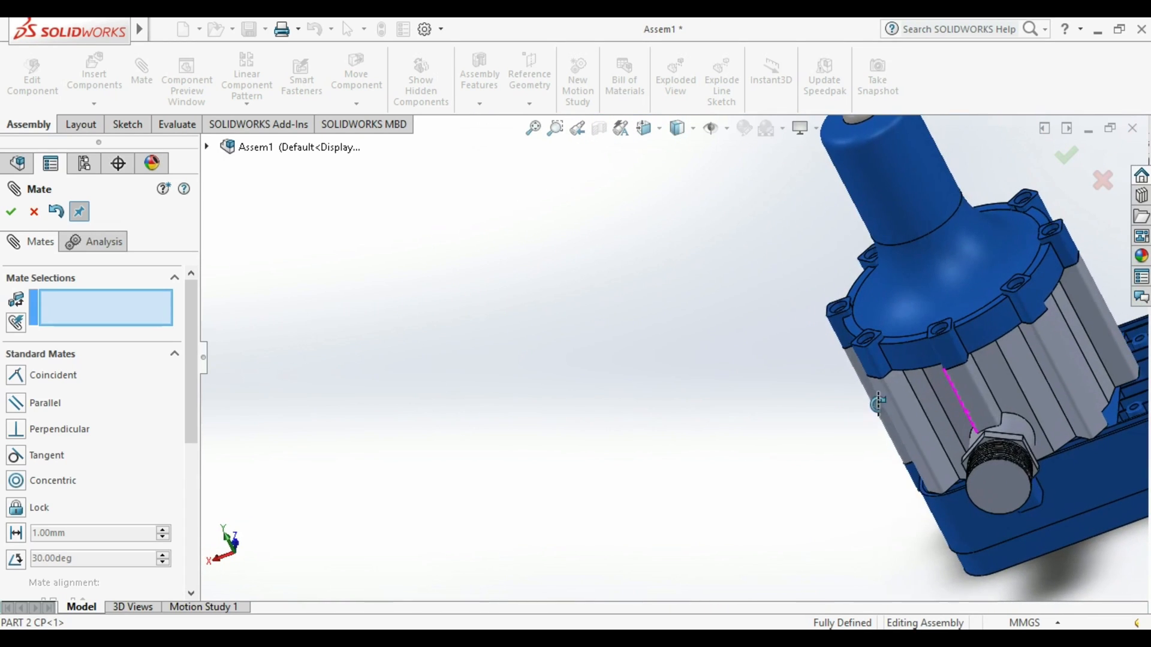
scroll(991, 379, "up", 4)
mouse_move(1008, 380)
middle_mouse_down()
mouse_move(1007, 400)
mouse_move(1026, 375)
middle_mouse_up()
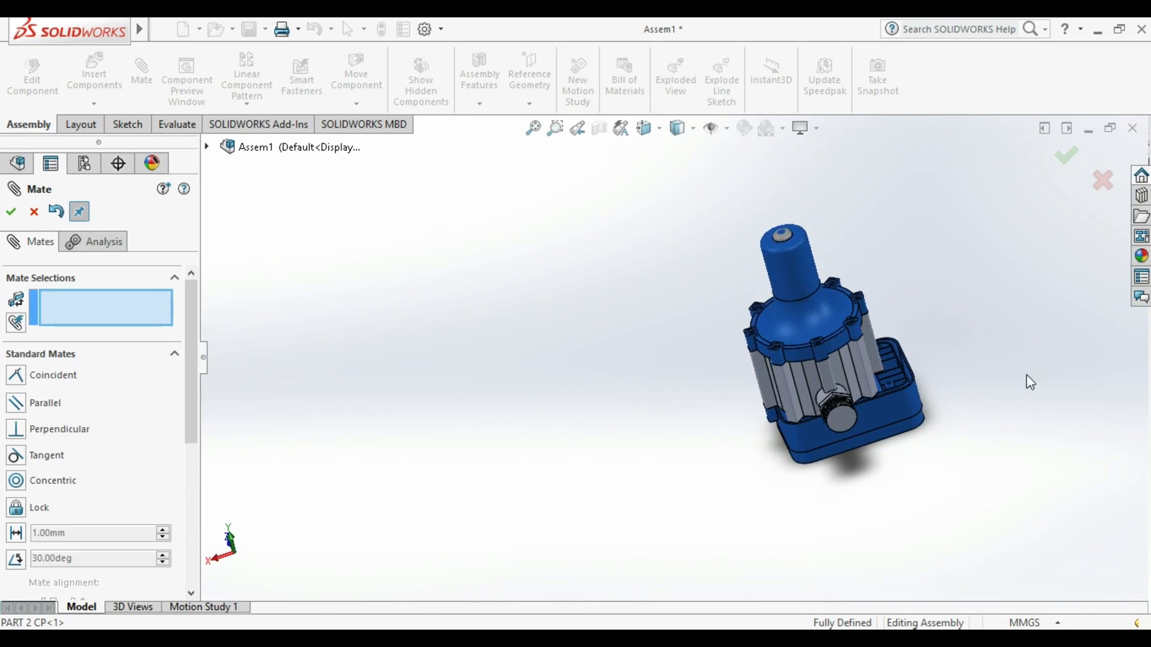
scroll(1030, 382, "down", 2)
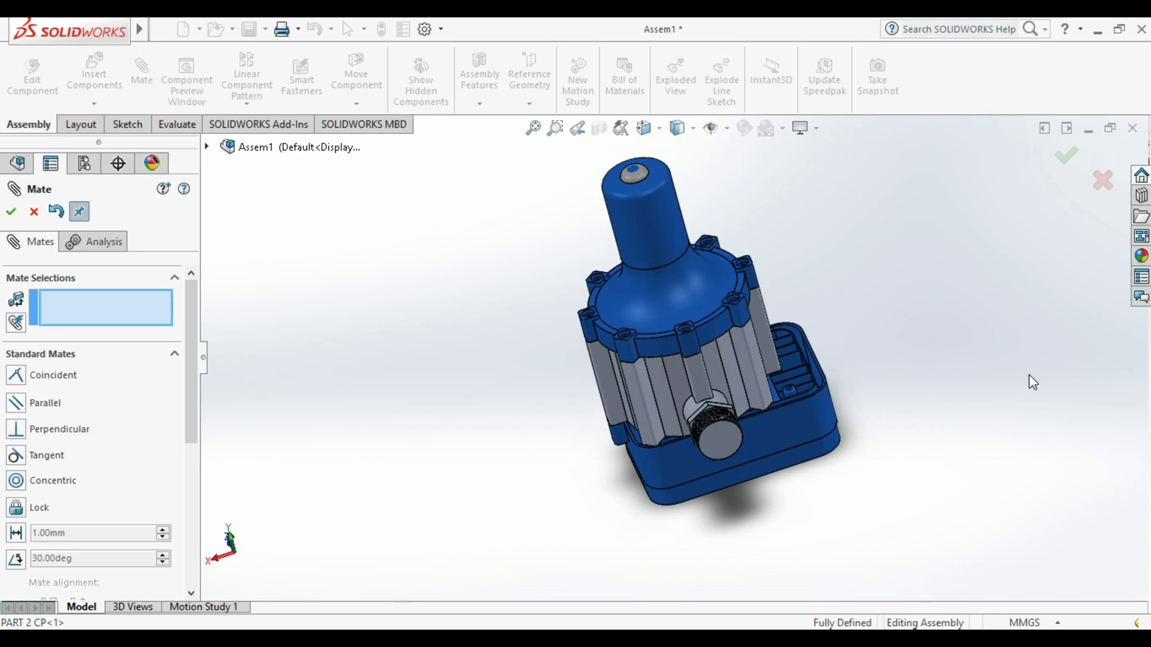